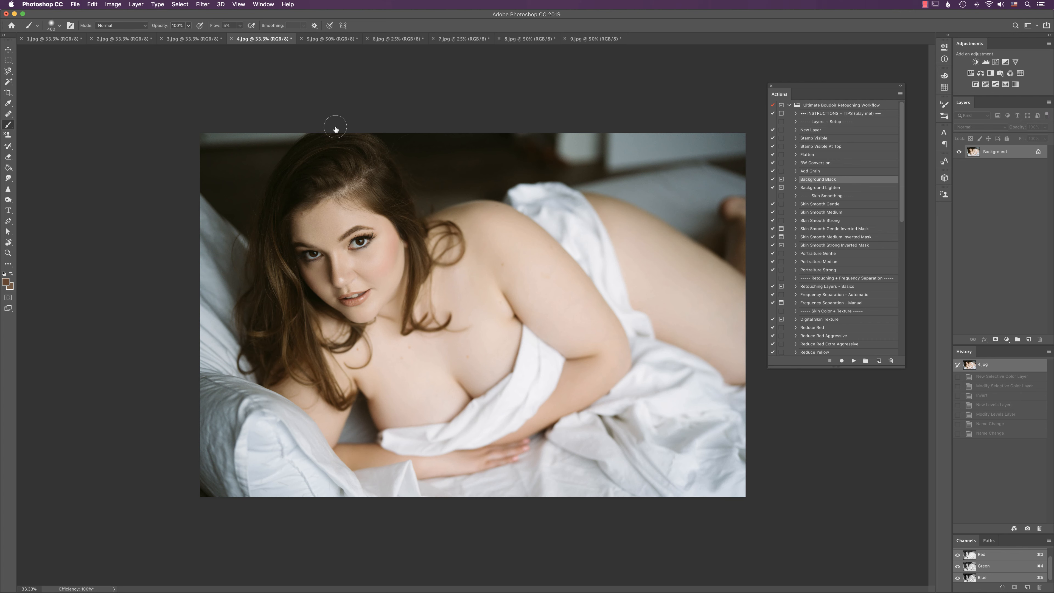
- Open the Batch command and choose the Ultimate Boudoir Retouching Workflow set with the Add Grain action
{"action": "left_click", "coordinate": [76, 5]}
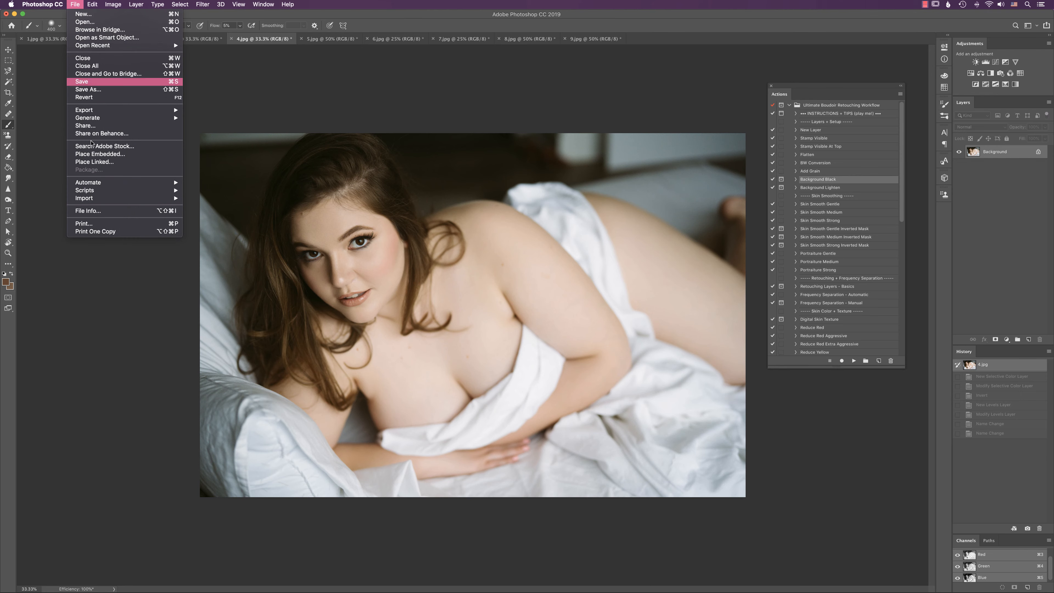
{"action": "mouse_move", "coordinate": [119, 183]}
{"action": "left_click", "coordinate": [201, 182]}
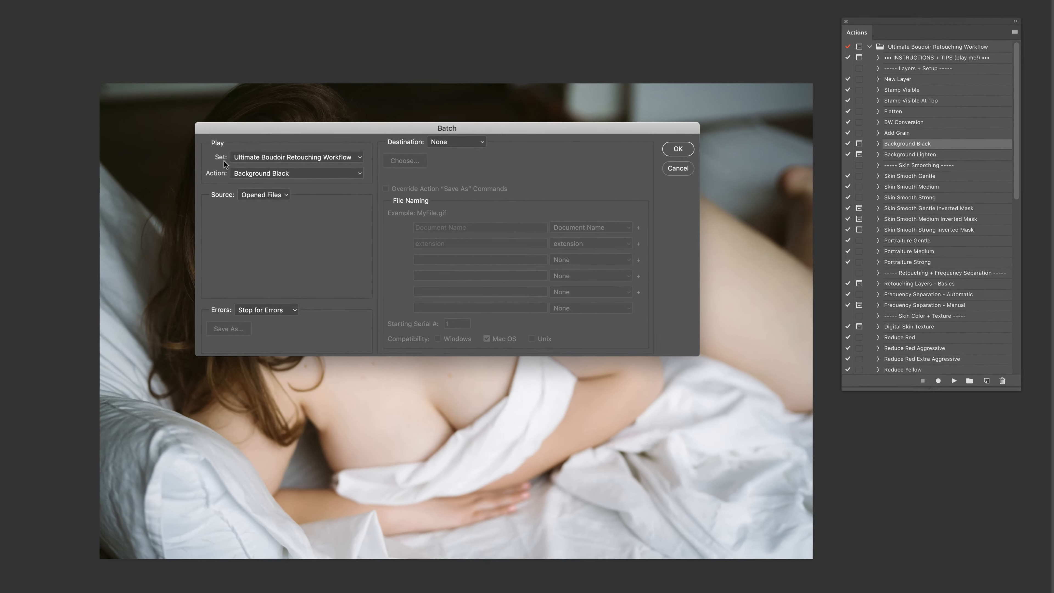
{"action": "left_click", "coordinate": [315, 188]}
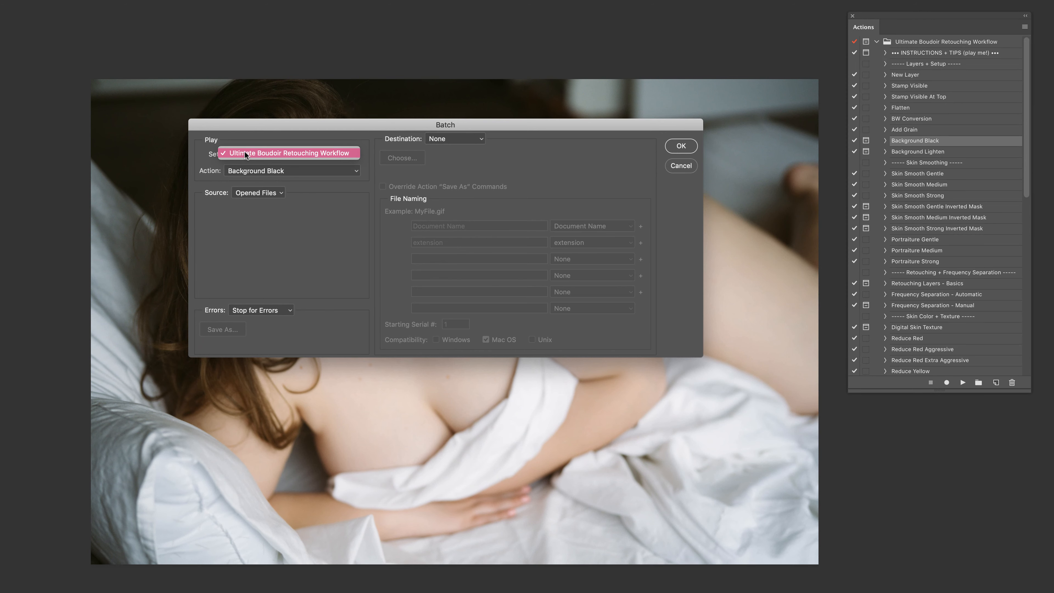
{"action": "left_click", "coordinate": [317, 153]}
{"action": "left_click", "coordinate": [306, 171]}
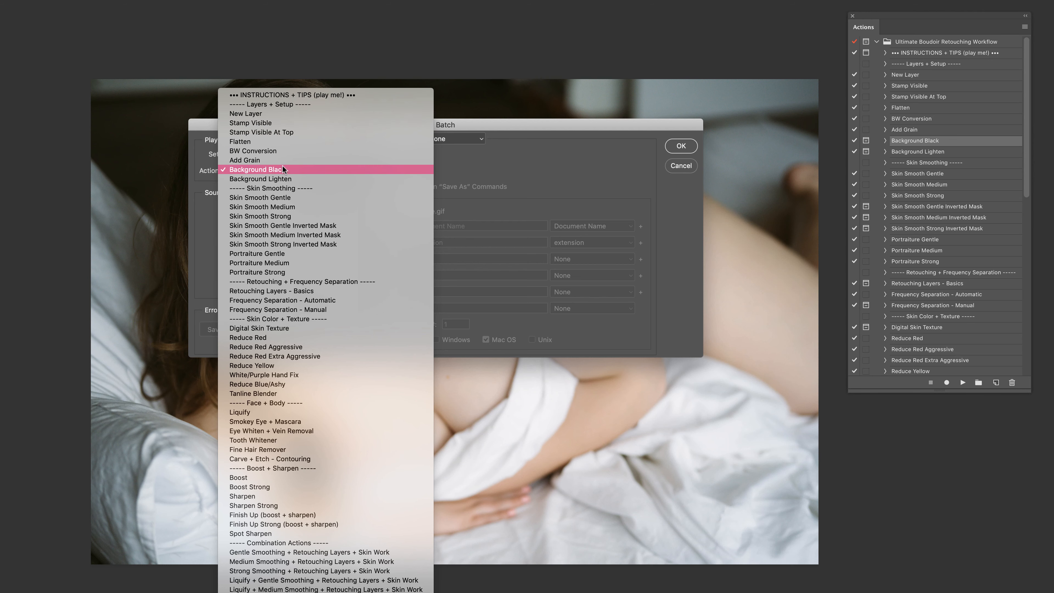
{"action": "left_click", "coordinate": [269, 160]}
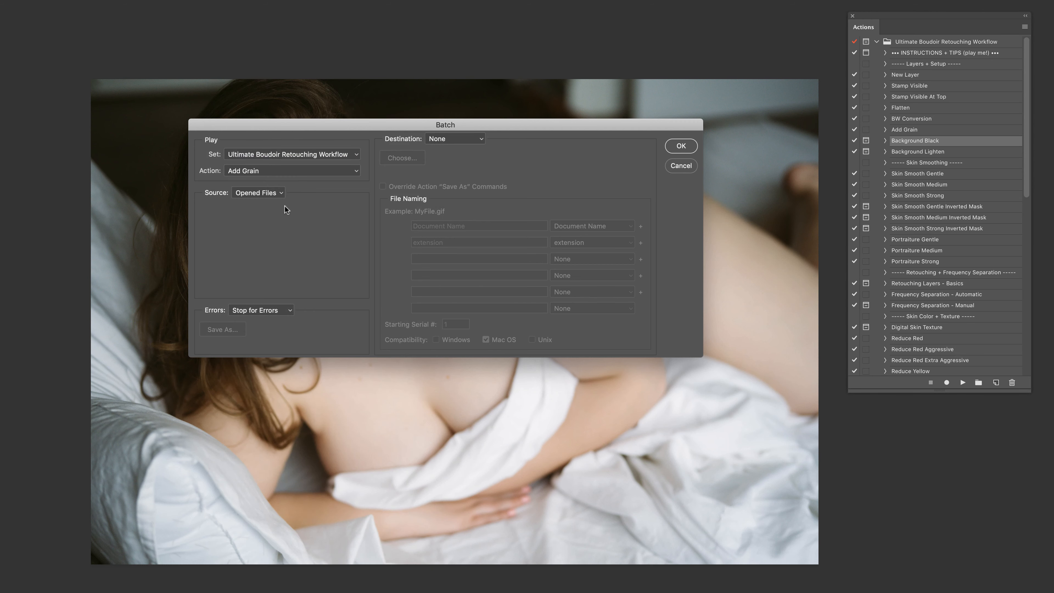
- Set the batch source to Opened Files and the destination to None, and run the batch
{"action": "left_click", "coordinate": [261, 194]}
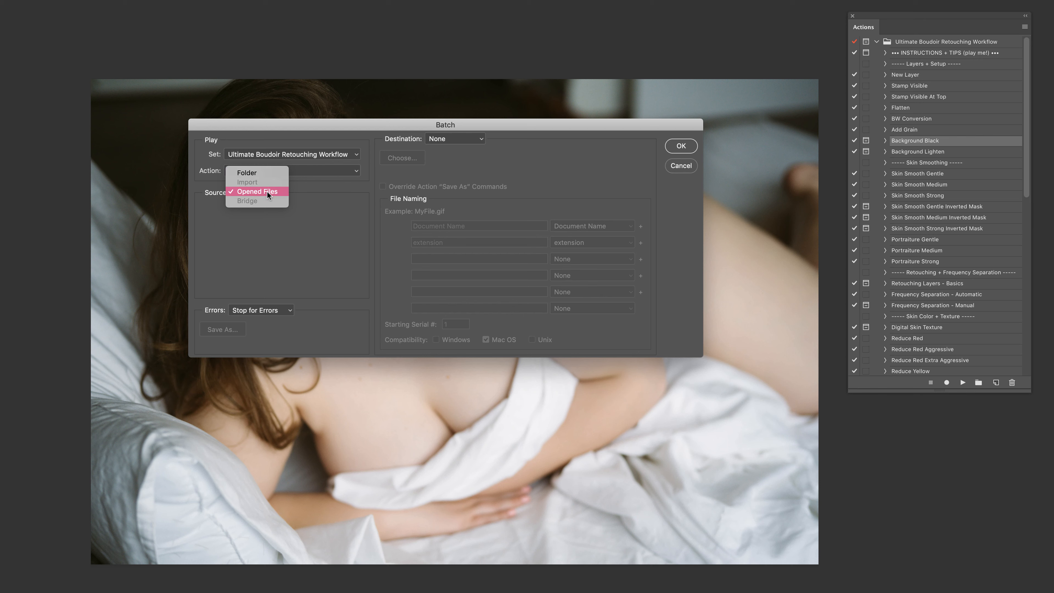
{"action": "left_click", "coordinate": [267, 191]}
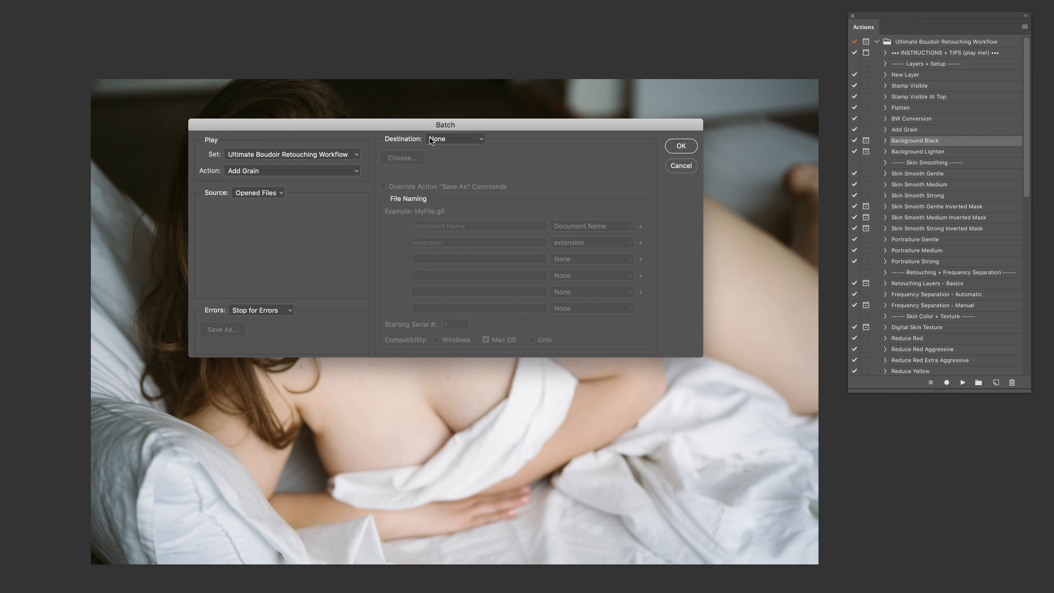
{"action": "left_click", "coordinate": [440, 140]}
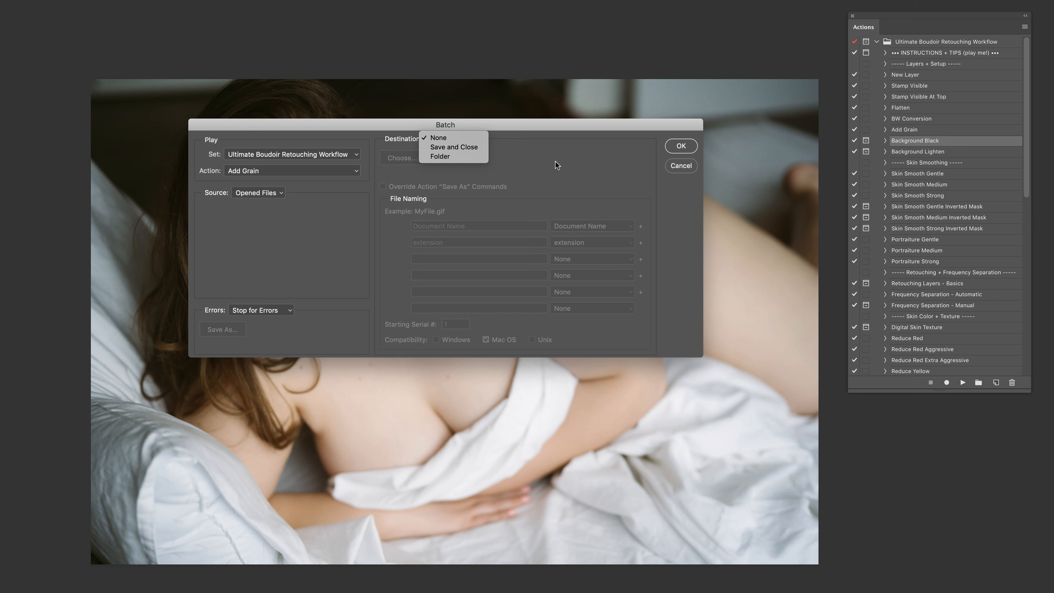
{"action": "left_click", "coordinate": [447, 138]}
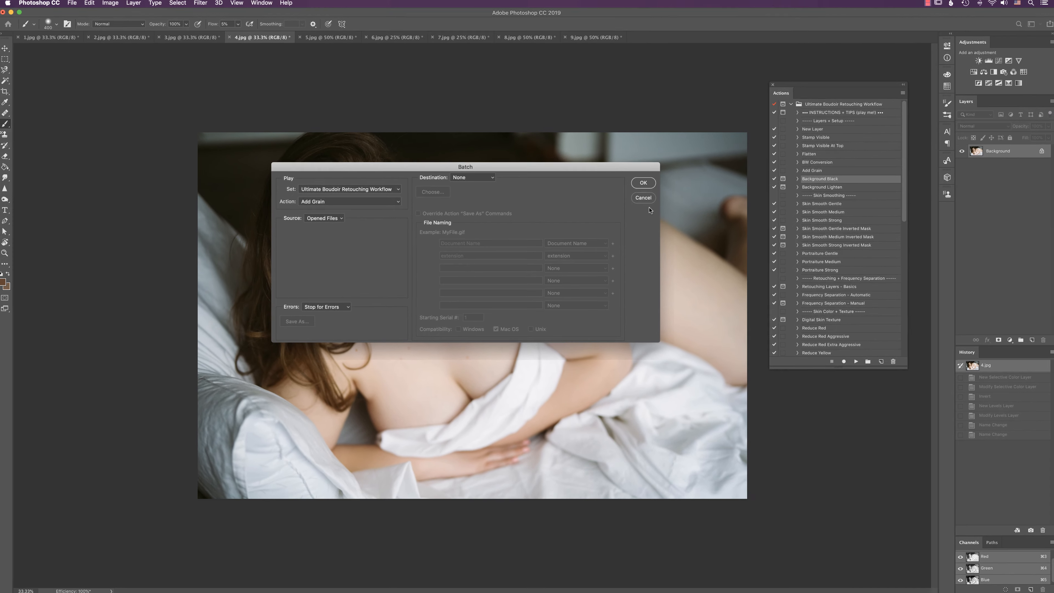
{"action": "key", "text": "Return"}
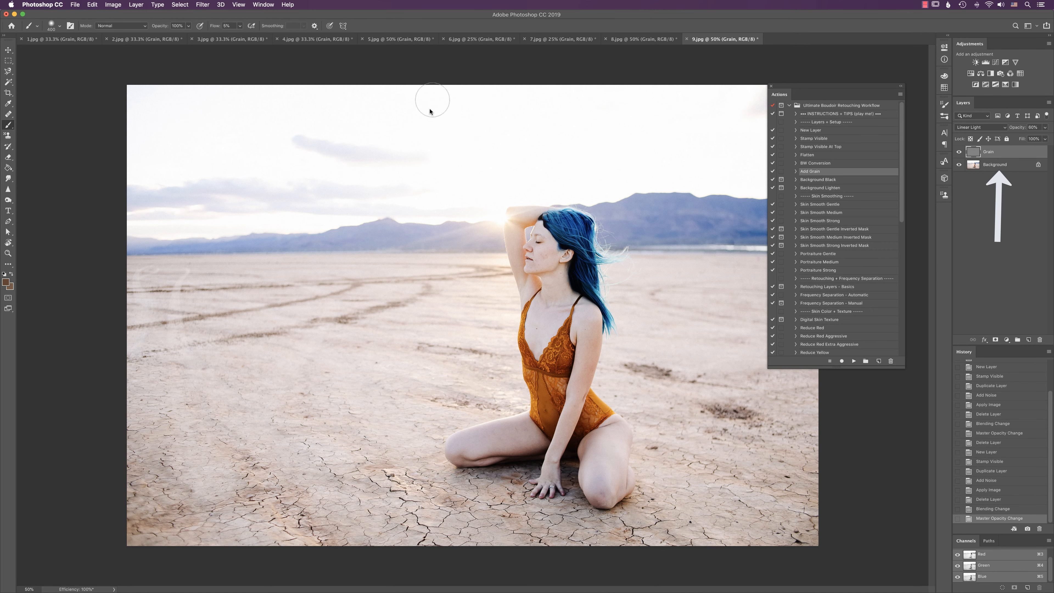
- Look through the other open images, from 8.jpg back to 4.jpg, to check the batch-applied Grain layer
{"action": "left_click", "coordinate": [647, 39]}
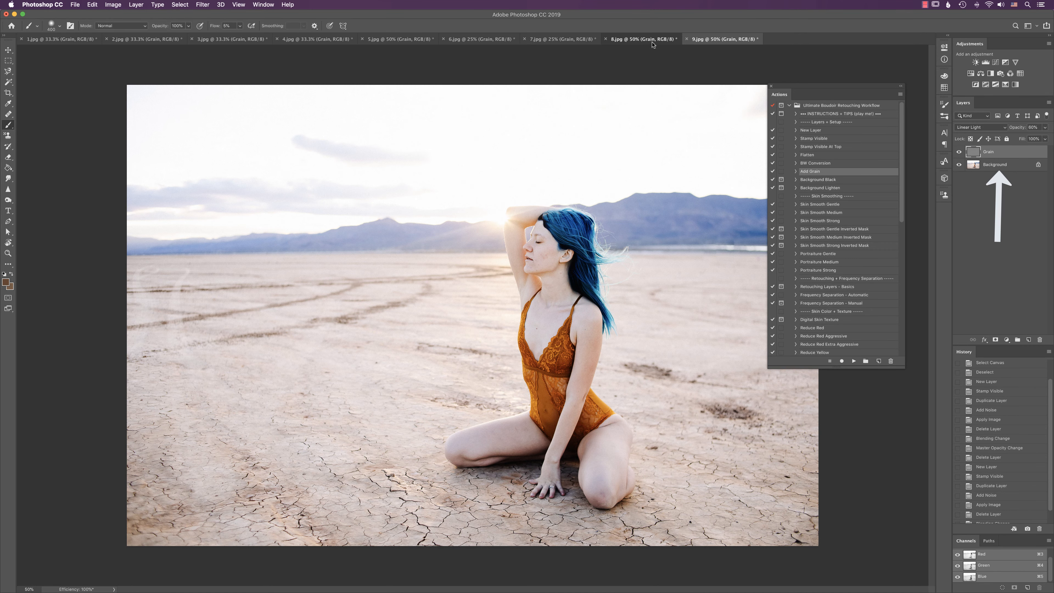
{"action": "left_click", "coordinate": [557, 41]}
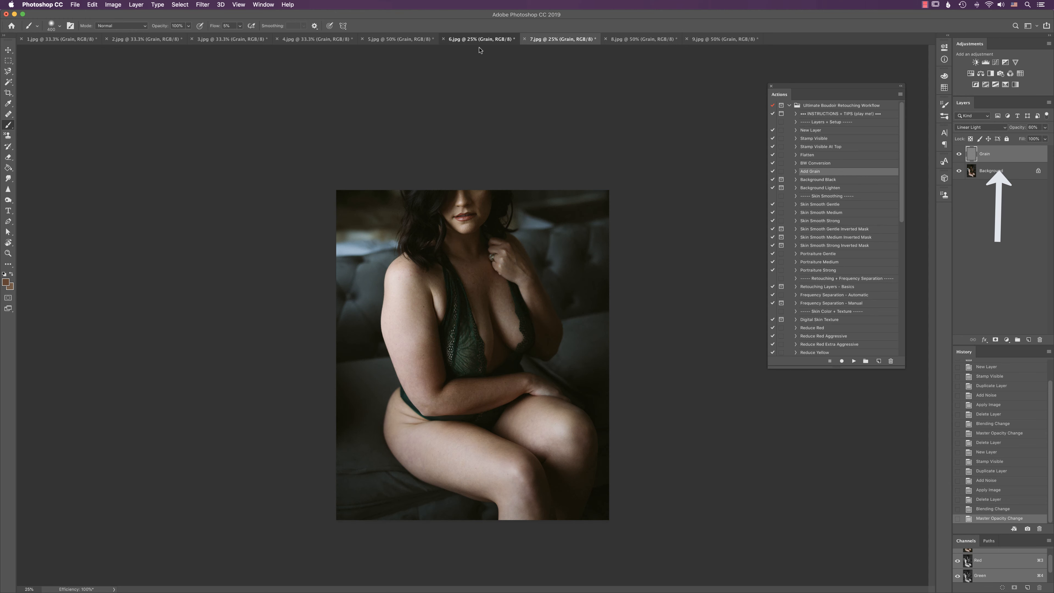
{"action": "left_click", "coordinate": [482, 40]}
{"action": "left_click", "coordinate": [389, 42]}
{"action": "left_click", "coordinate": [335, 42]}
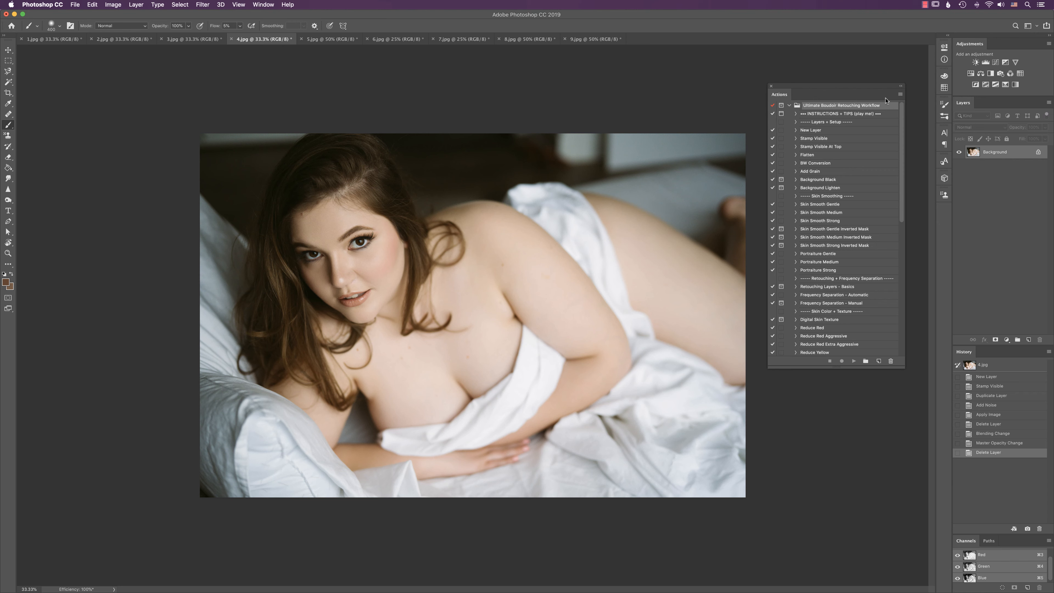
- Look through the Ultimate Boudoir Retouching Workflow action list down to the Combination Actions and return to its beginning
{"action": "left_click", "coordinate": [901, 94]}
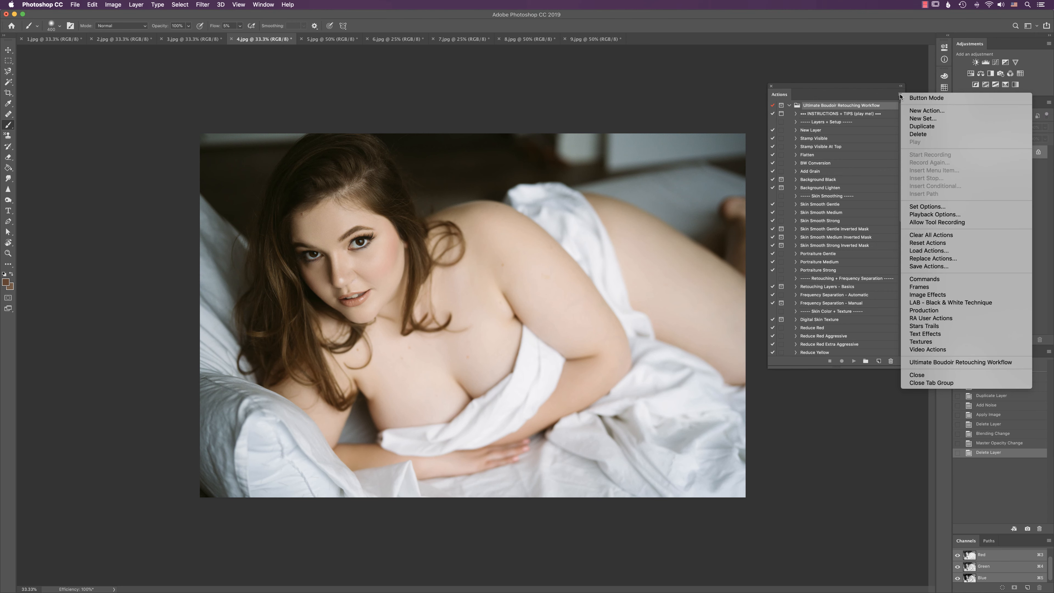
{"action": "left_click", "coordinate": [936, 267]}
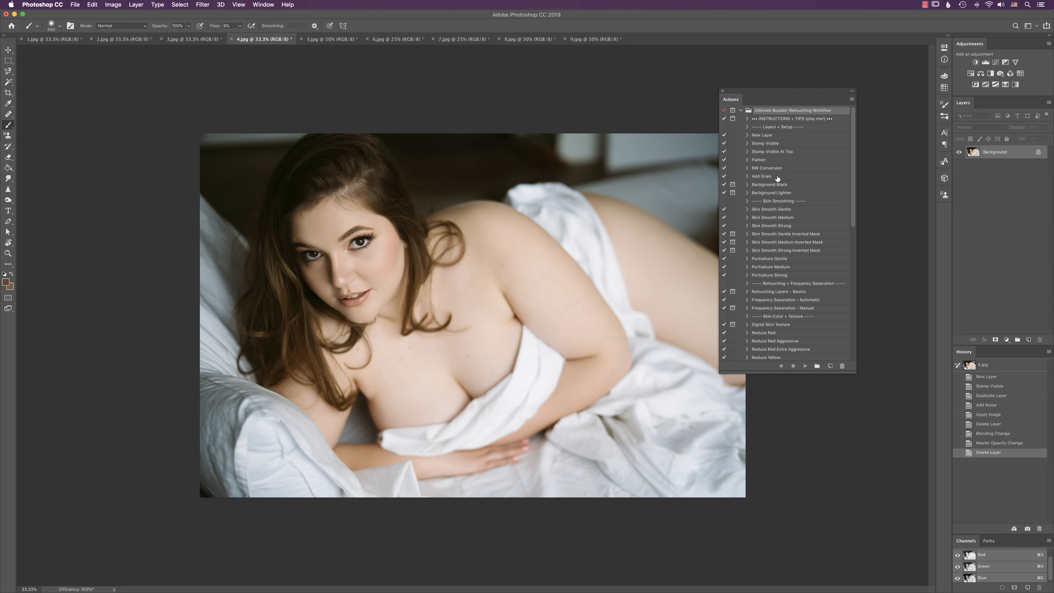
{"action": "scroll", "coordinate": [776, 179], "scroll_direction": "down", "scroll_amount": 4}
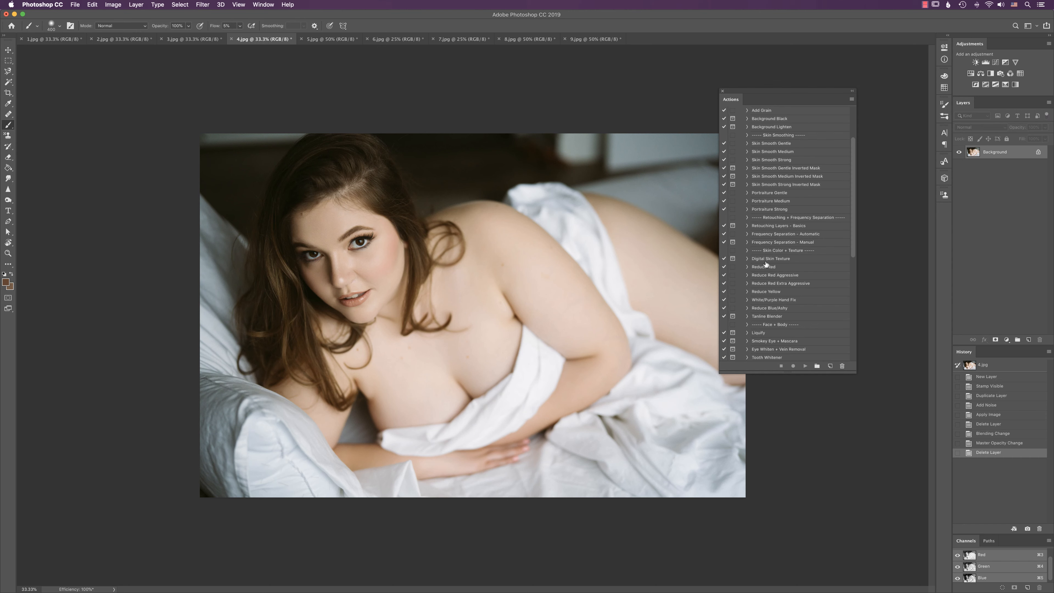
{"action": "scroll", "coordinate": [847, 274], "scroll_direction": "down", "scroll_amount": 8}
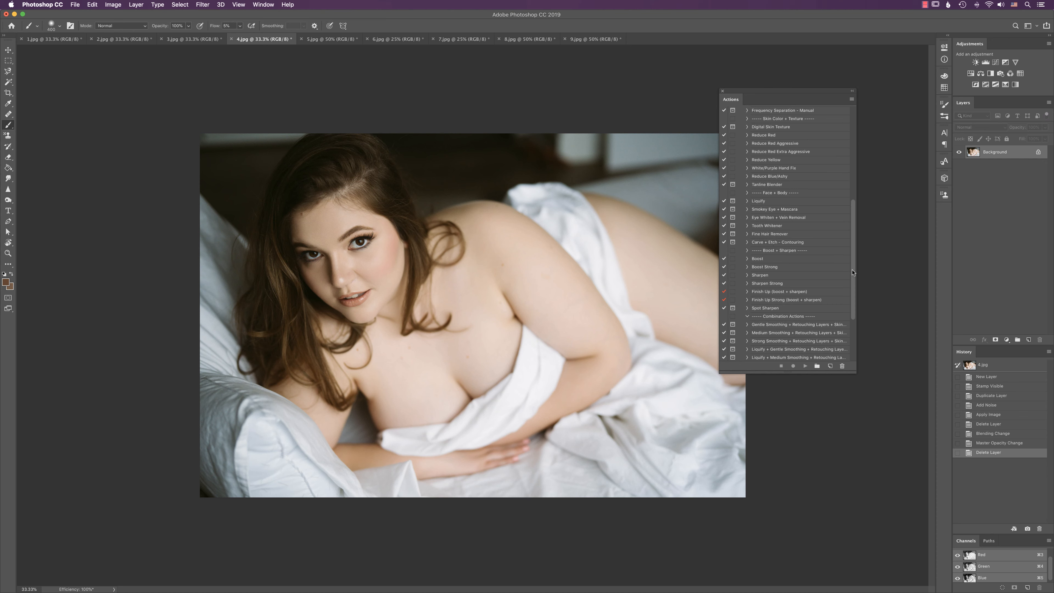
{"action": "left_click_drag", "start_coordinate": [853, 272], "coordinate": [859, 333]}
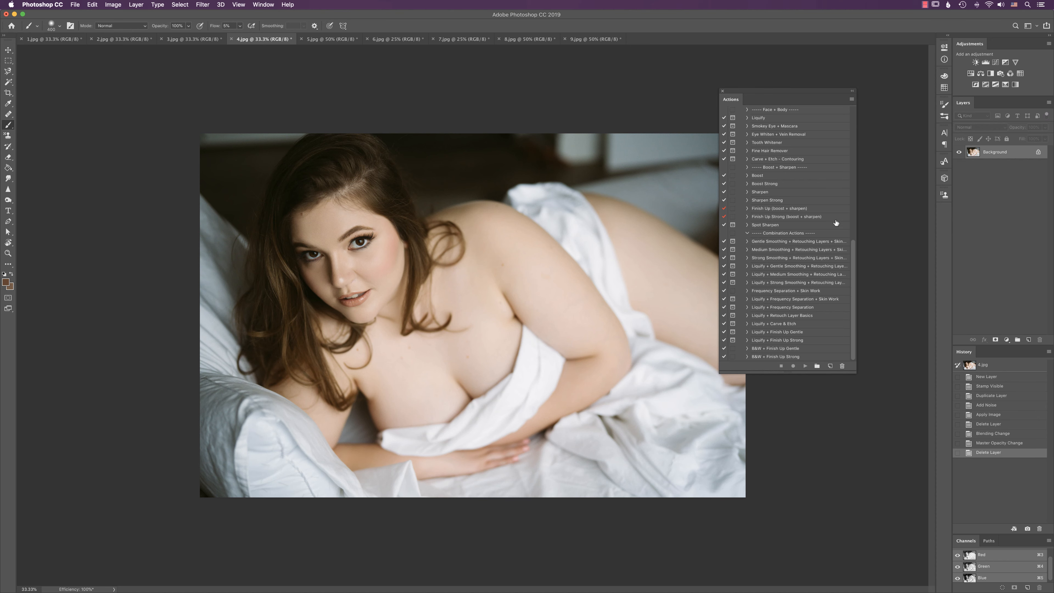
{"action": "scroll", "coordinate": [830, 127], "scroll_direction": "up", "scroll_amount": 15}
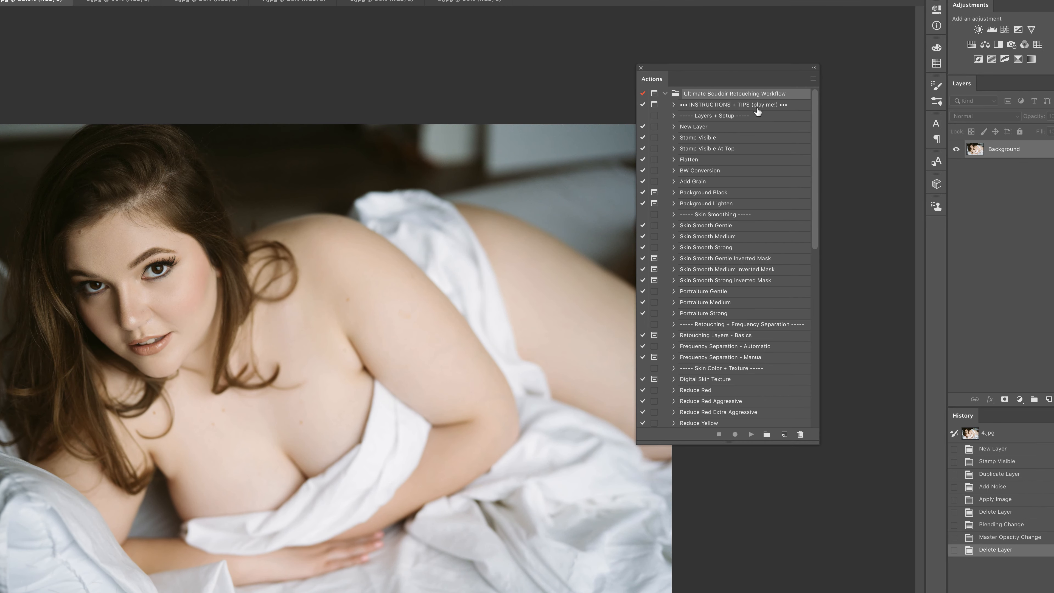
- Play the INSTRUCTIONS + TIPS action and read through all of its messages
{"action": "left_click", "coordinate": [741, 107]}
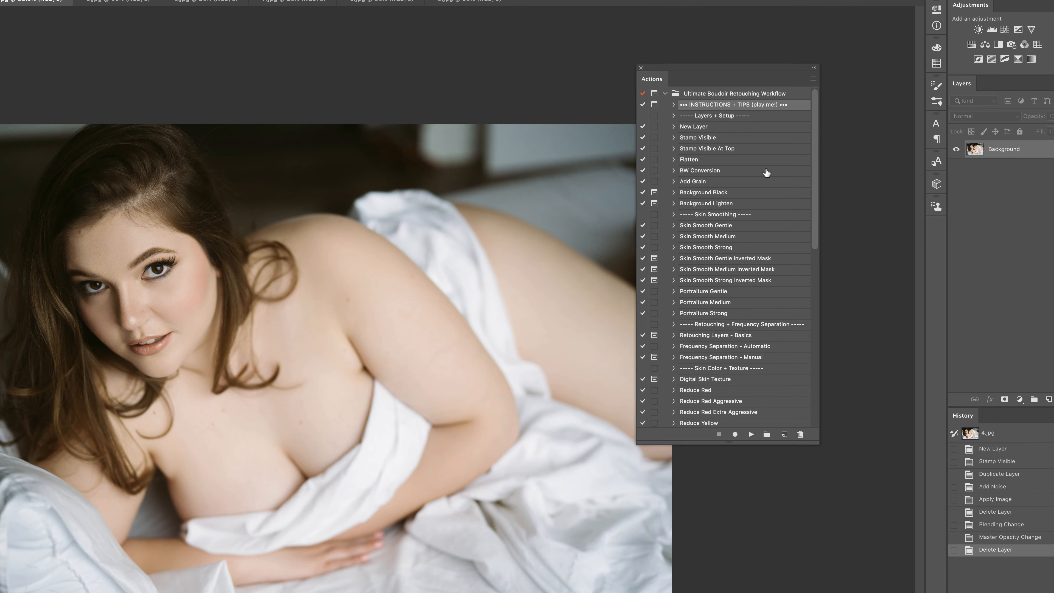
{"action": "left_click", "coordinate": [751, 434]}
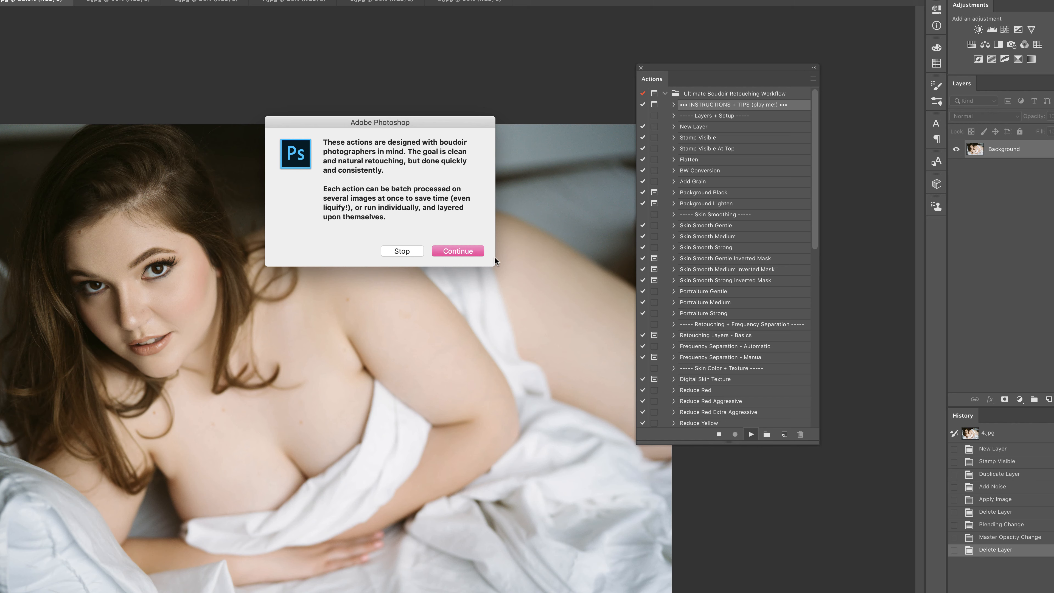
{"action": "left_click", "coordinate": [478, 252]}
{"action": "left_click", "coordinate": [470, 254]}
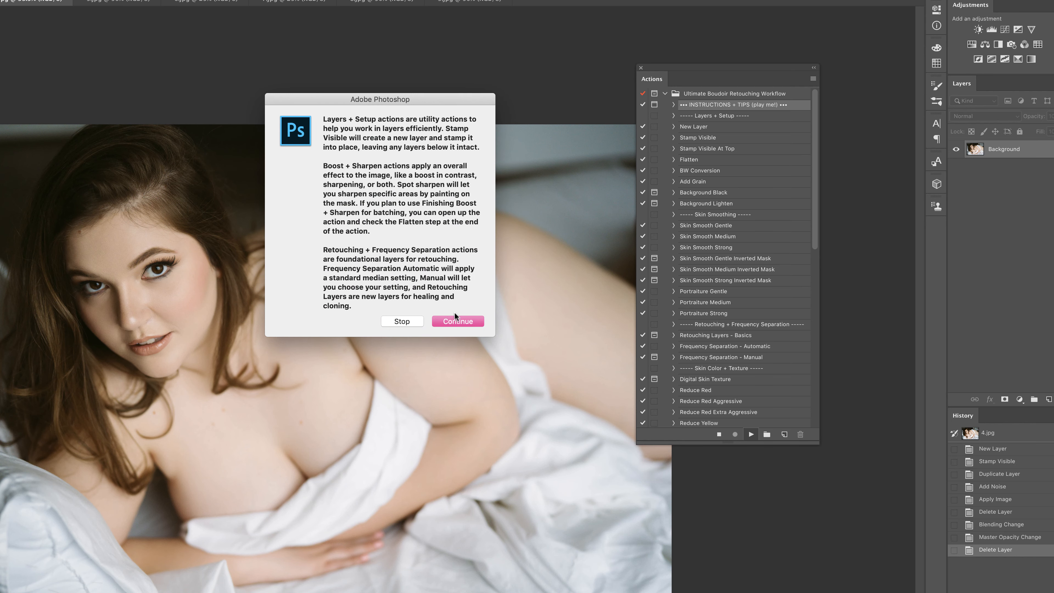
{"action": "left_click", "coordinate": [459, 321]}
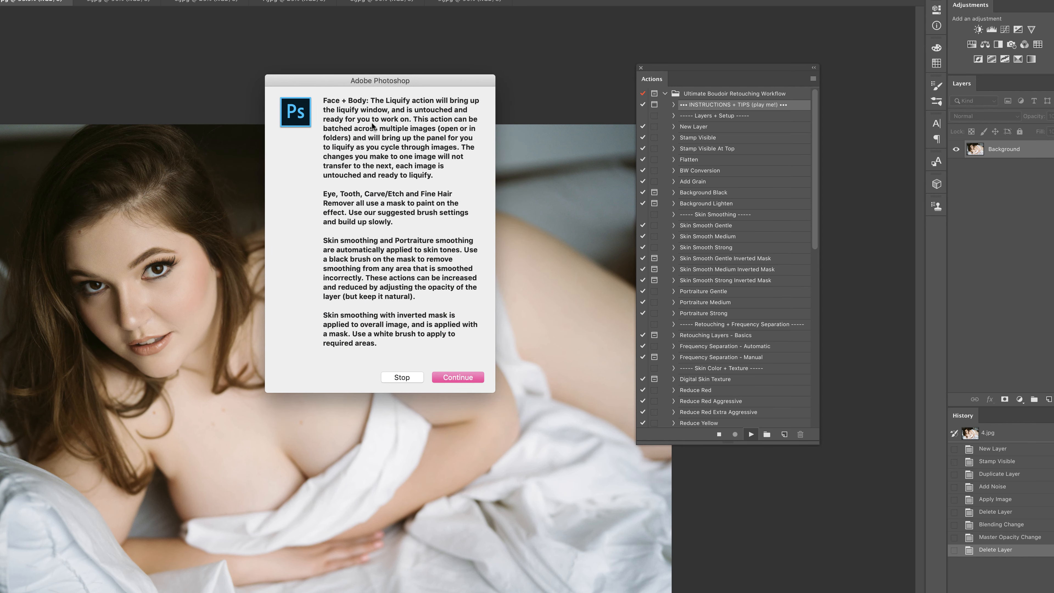
{"action": "left_click", "coordinate": [454, 378]}
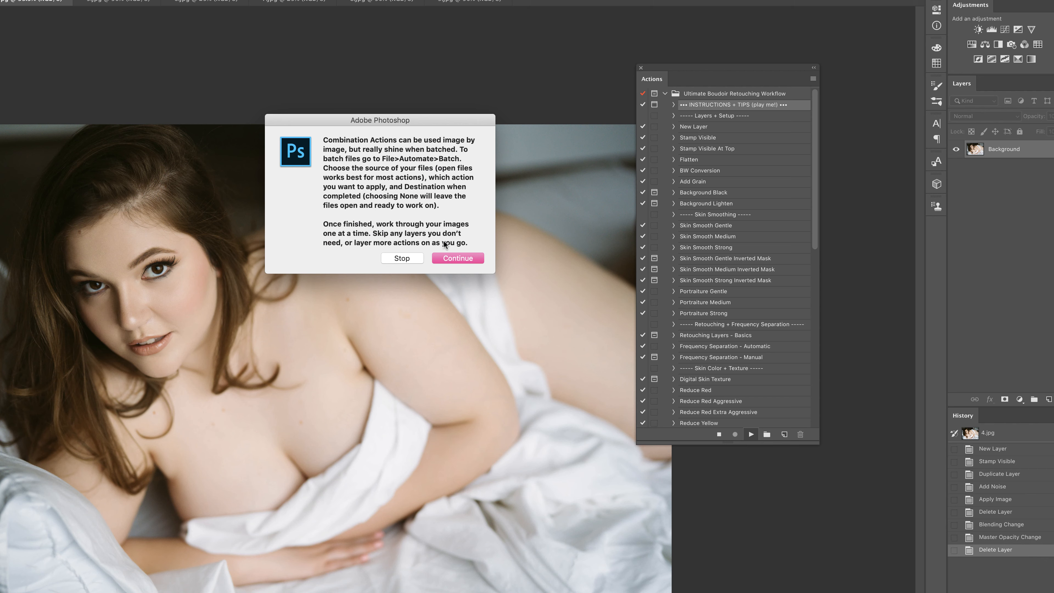
{"action": "left_click", "coordinate": [454, 257]}
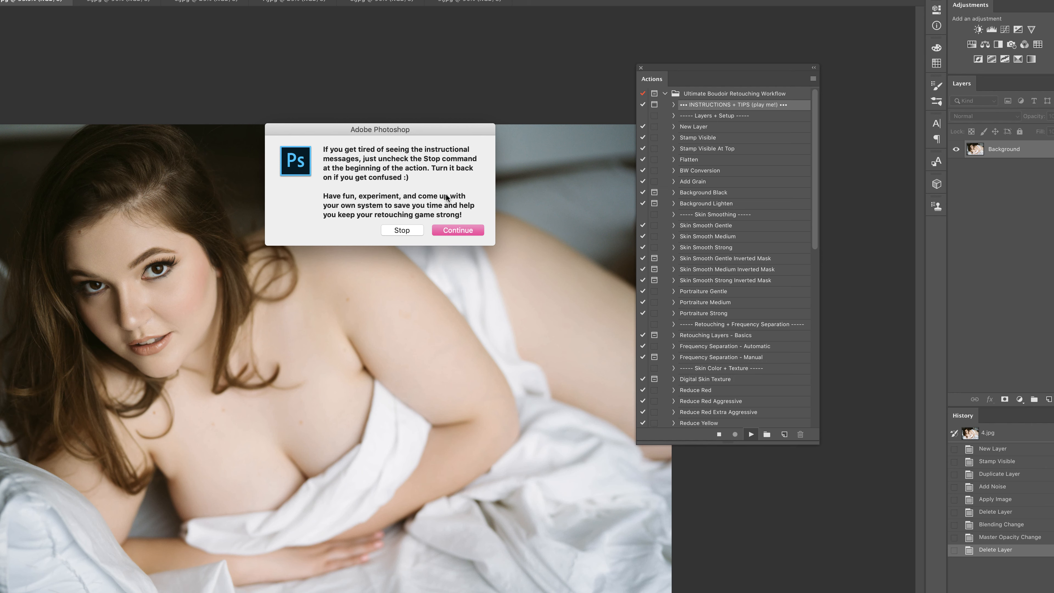
{"action": "left_click", "coordinate": [441, 230]}
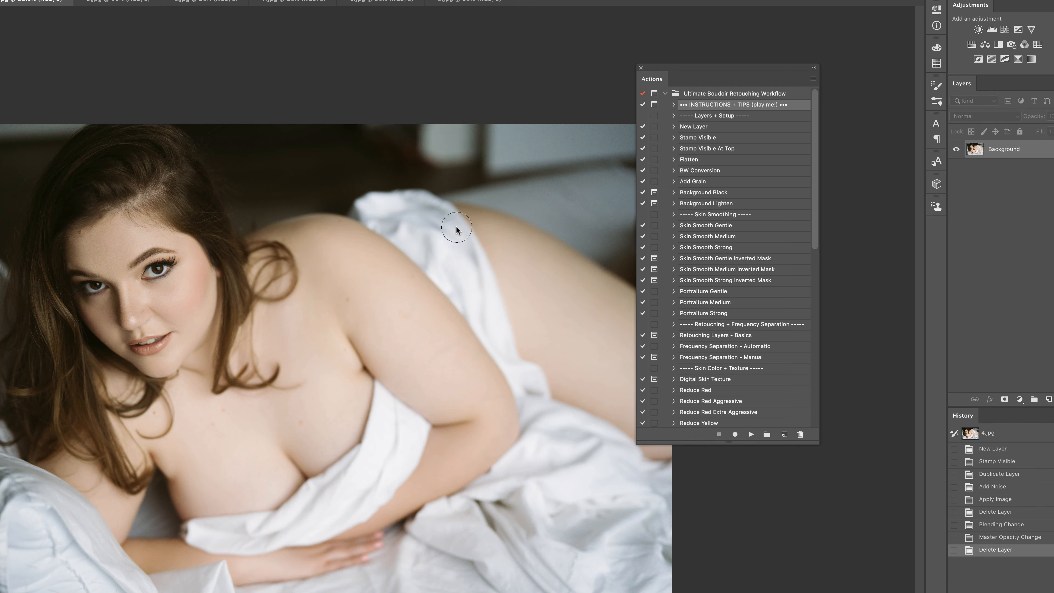
- Switch the Stop message of the Background Lighten action off and back on, and collapse the action
{"action": "left_click", "coordinate": [673, 204]}
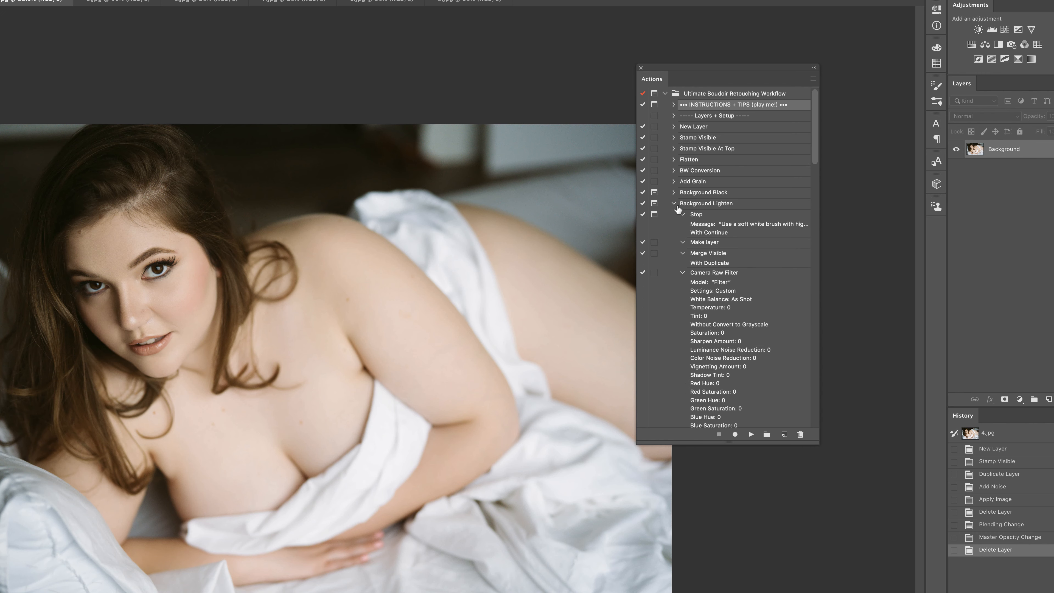
{"action": "left_click", "coordinate": [643, 214]}
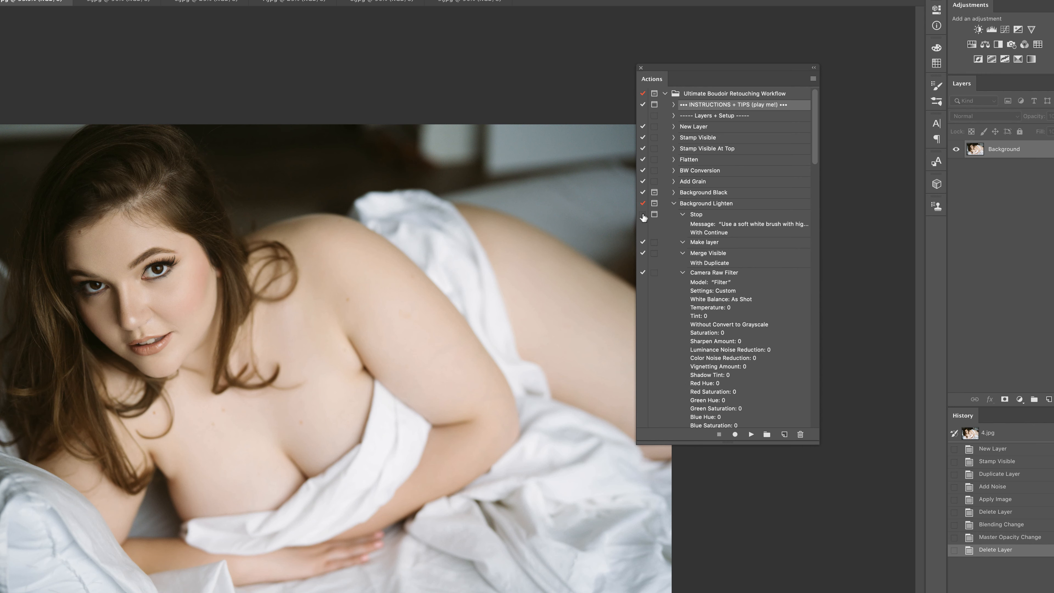
{"action": "left_click", "coordinate": [673, 203]}
{"action": "left_click", "coordinate": [673, 203]}
{"action": "left_click", "coordinate": [643, 215]}
{"action": "left_click", "coordinate": [673, 204]}
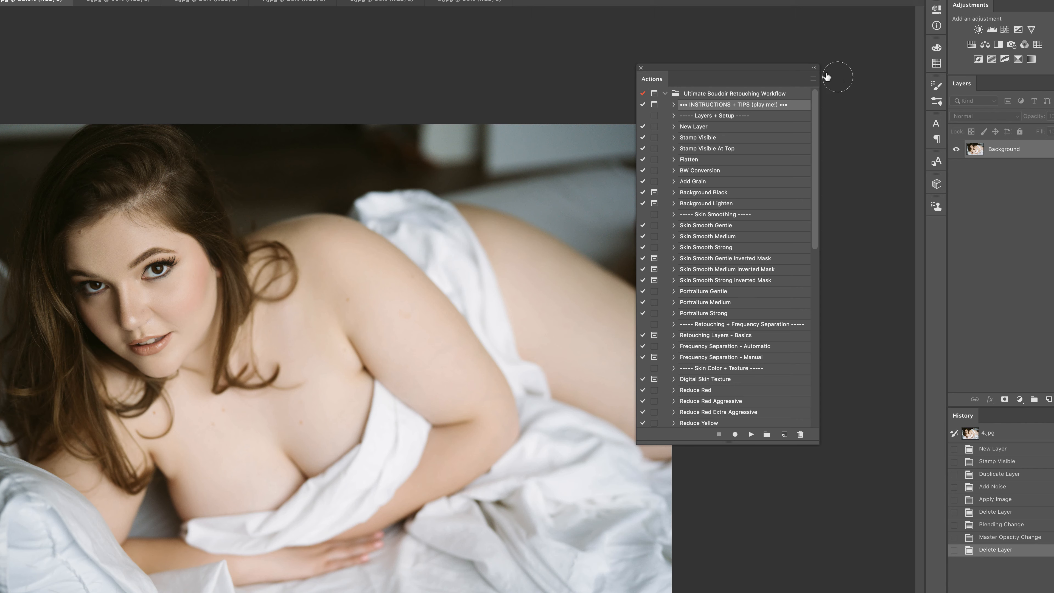
- Display the actions in Button Mode and widen the Actions panel slightly so more of each name fits
{"action": "left_click", "coordinate": [813, 78]}
{"action": "left_click", "coordinate": [842, 80]}
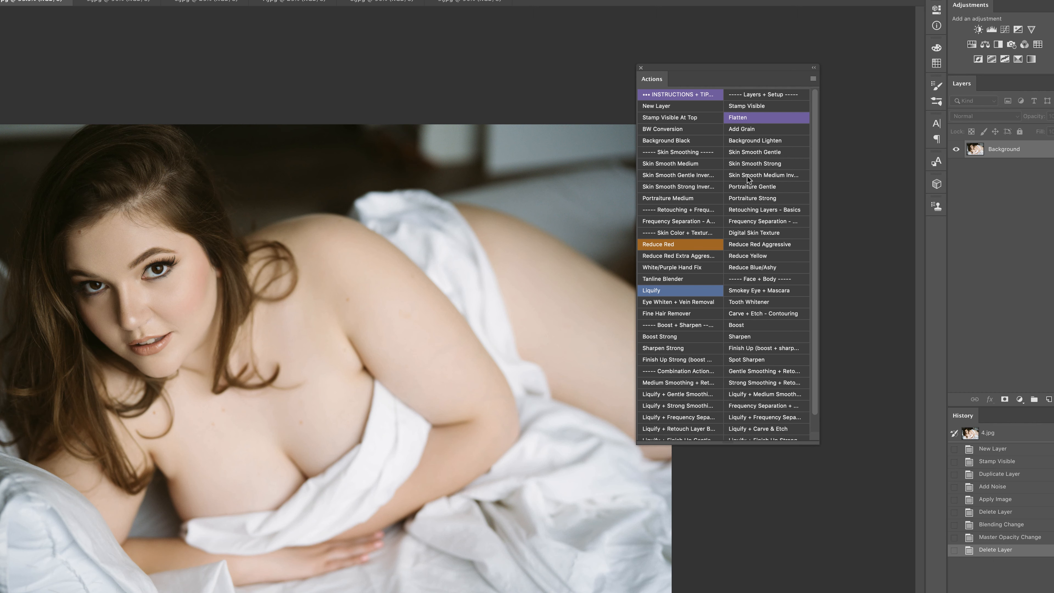
{"action": "scroll", "coordinate": [814, 269], "scroll_direction": "down", "scroll_amount": 2}
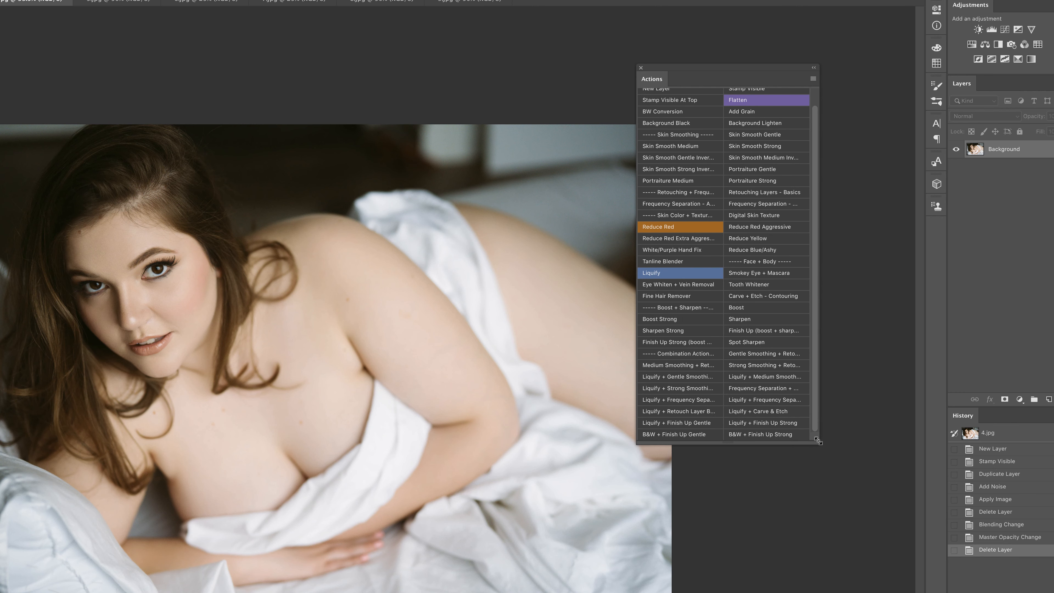
{"action": "mouse_move", "coordinate": [820, 442]}
{"action": "left_mouse_down"}
{"action": "mouse_move", "coordinate": [855, 460]}
{"action": "mouse_move", "coordinate": [835, 448]}
{"action": "left_mouse_up"}
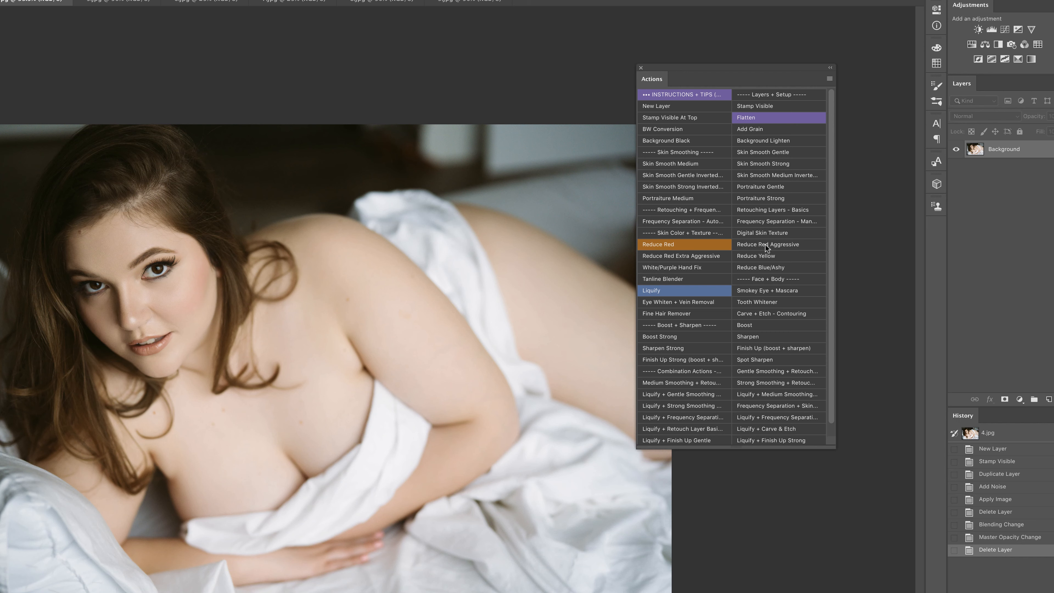
- Try the BW Conversion action on the photo and revert to the original 4.jpg snapshot
{"action": "left_click", "coordinate": [671, 129]}
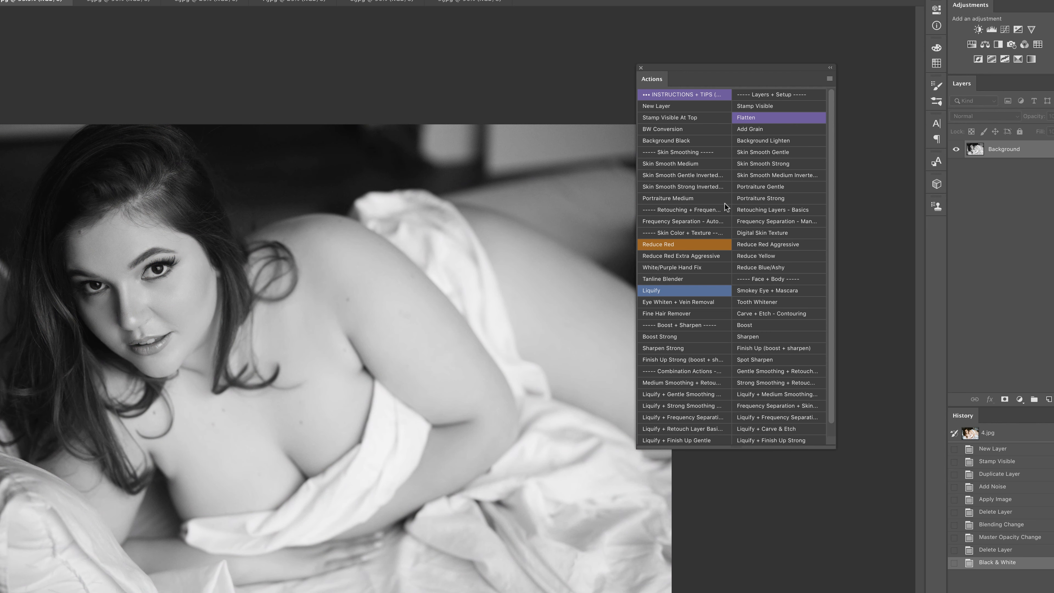
{"action": "left_click", "coordinate": [969, 432]}
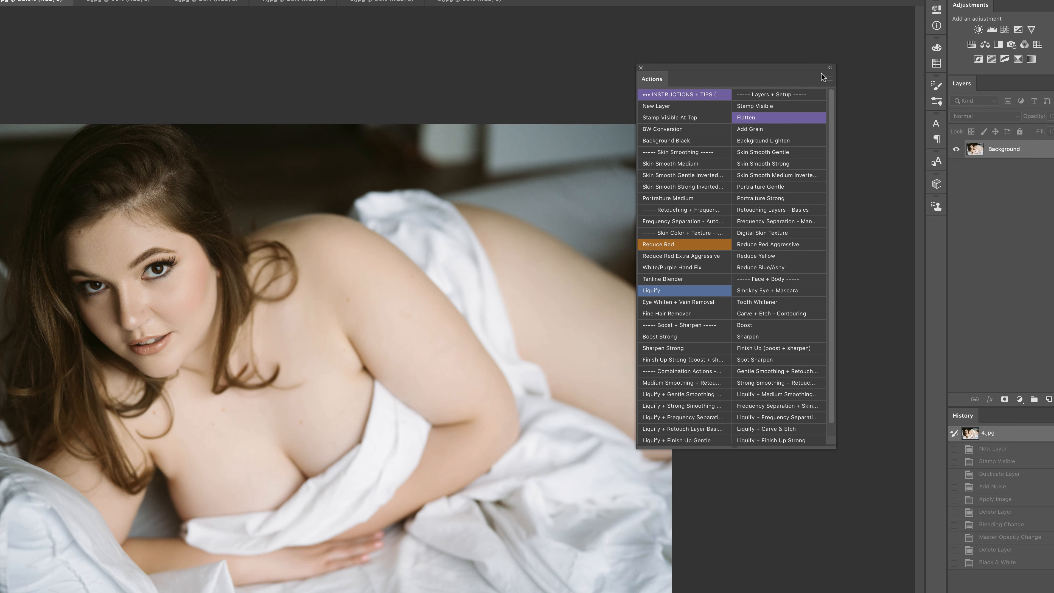
- Turn off Button Mode to return the actions to the list view
{"action": "left_click", "coordinate": [829, 78]}
{"action": "left_click", "coordinate": [849, 82]}
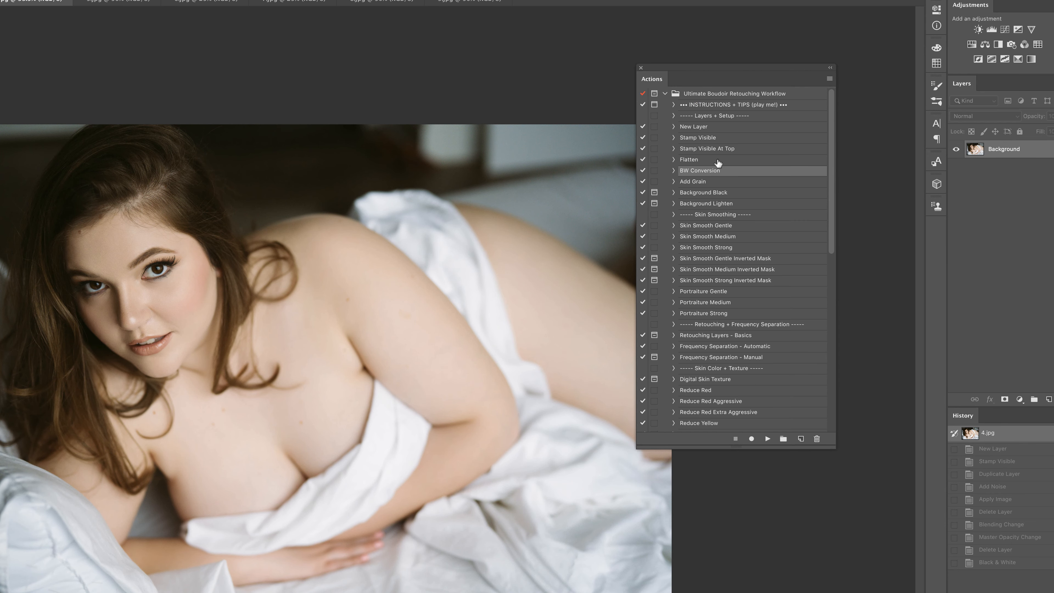
- Run the BW Conversion action from the list view and restore the original 4.jpg snapshot
{"action": "left_click", "coordinate": [767, 439]}
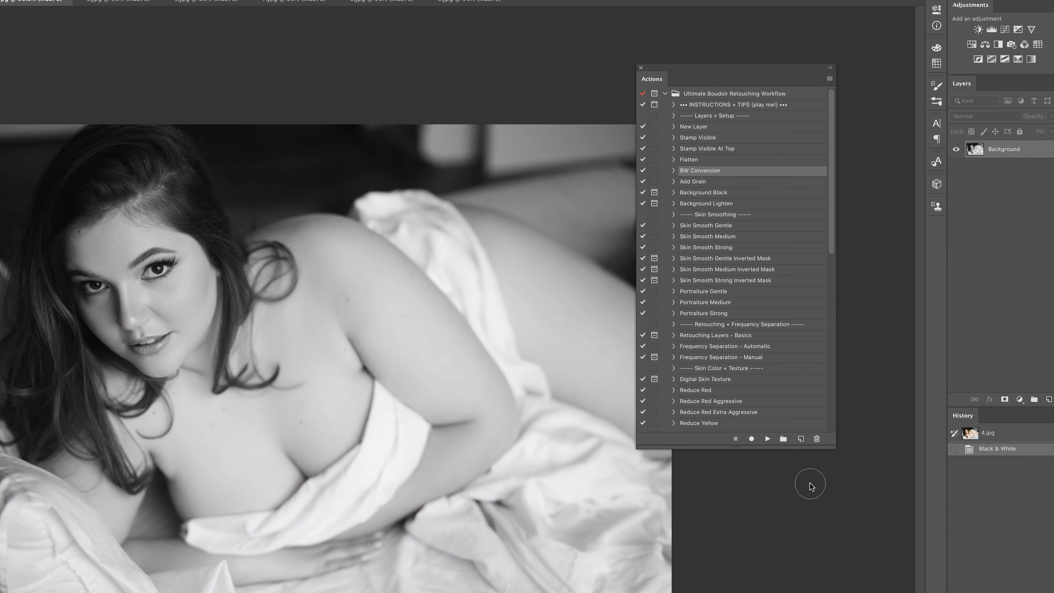
{"action": "left_click", "coordinate": [991, 434]}
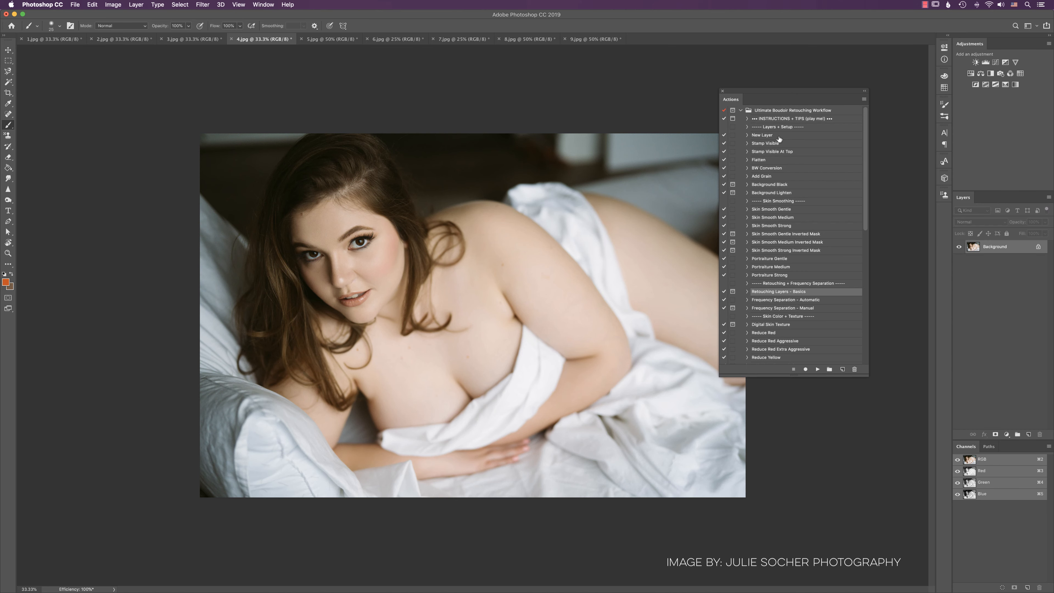
- Add a blank layer to 4.jpg with the New Layer action and retouching layers with Retouching Layers - Basics, accepting its message
{"action": "left_click", "coordinate": [780, 137]}
{"action": "left_click", "coordinate": [817, 369]}
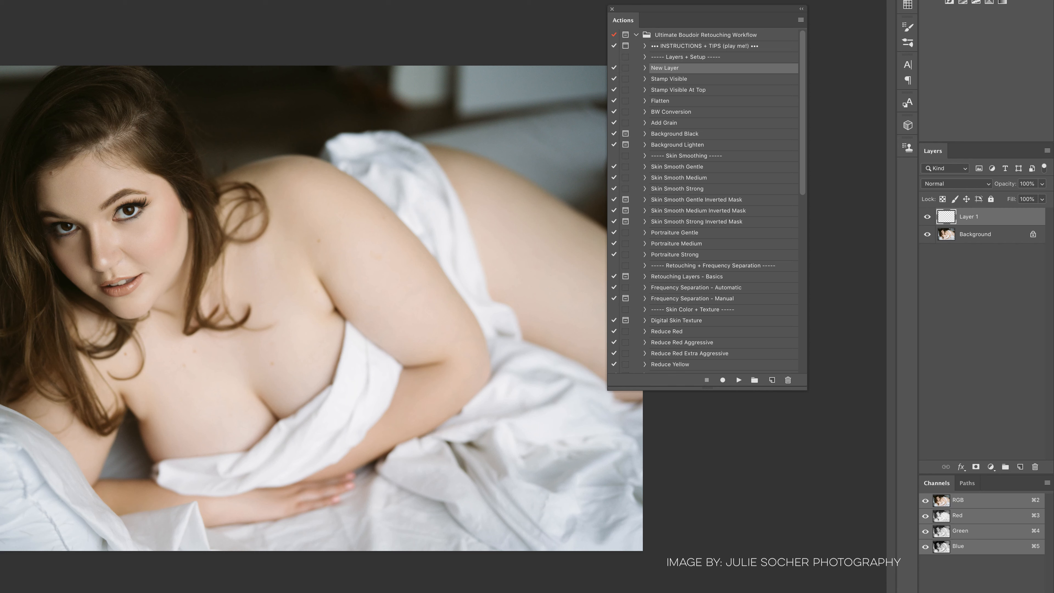
{"action": "left_click", "coordinate": [683, 81]}
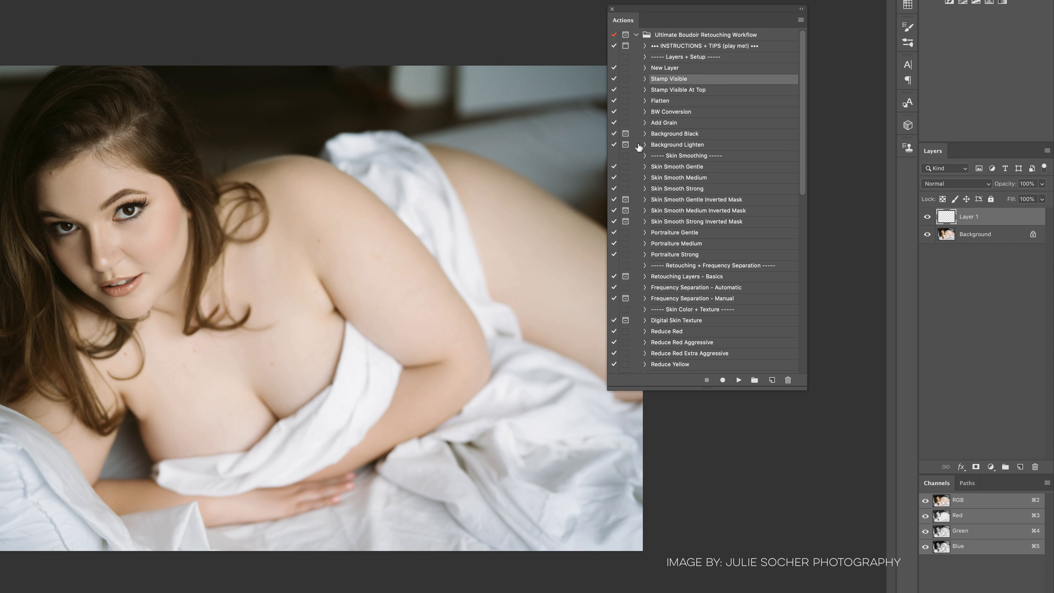
{"action": "left_click", "coordinate": [684, 276]}
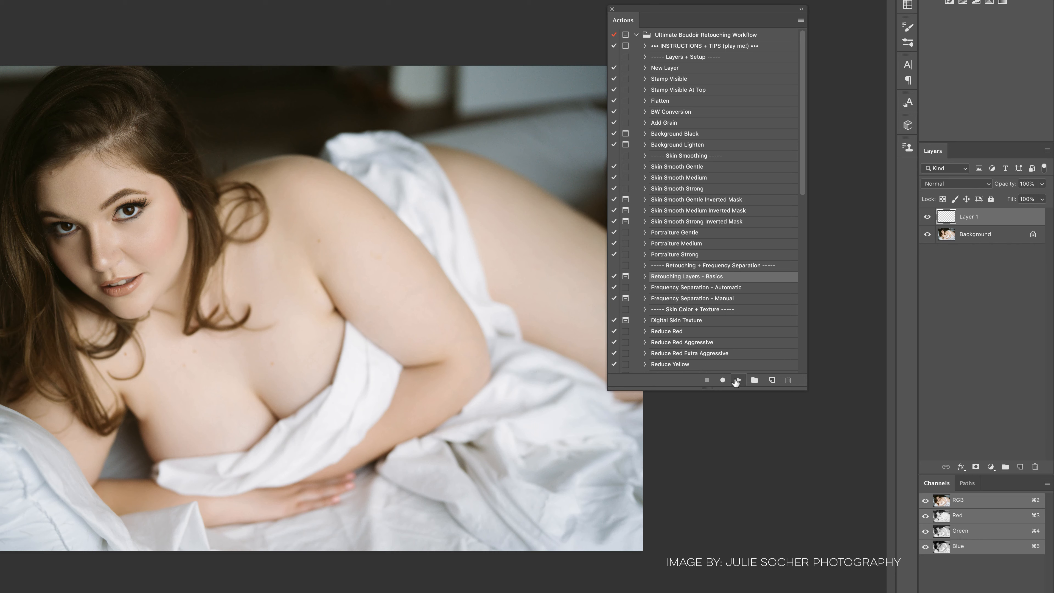
{"action": "left_click", "coordinate": [737, 381]}
{"action": "key", "text": "Return"}
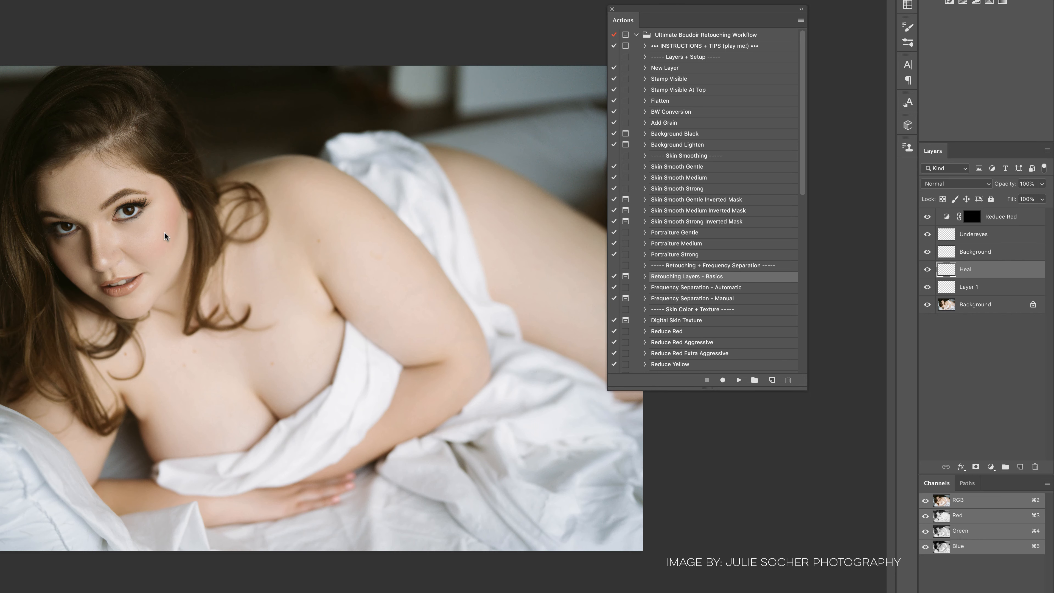
- Paint a small orange "hi!" on the woman's cheek on the Heal layer, and keep the Heal layer selected
{"action": "left_click_drag", "start_coordinate": [131, 241], "coordinate": [142, 246]}
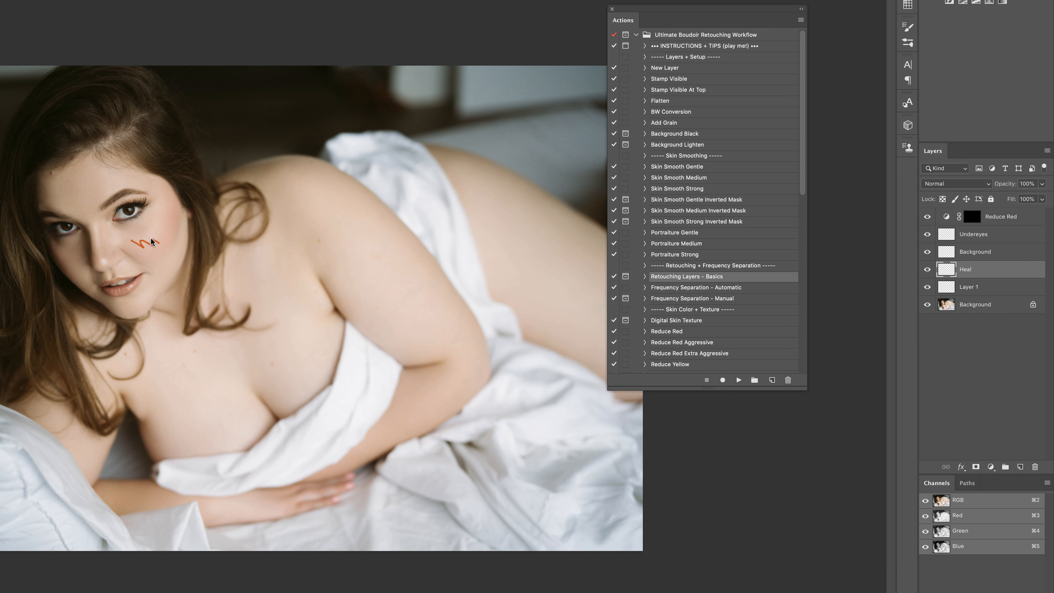
{"action": "left_click", "coordinate": [170, 239]}
{"action": "left_click", "coordinate": [978, 238]}
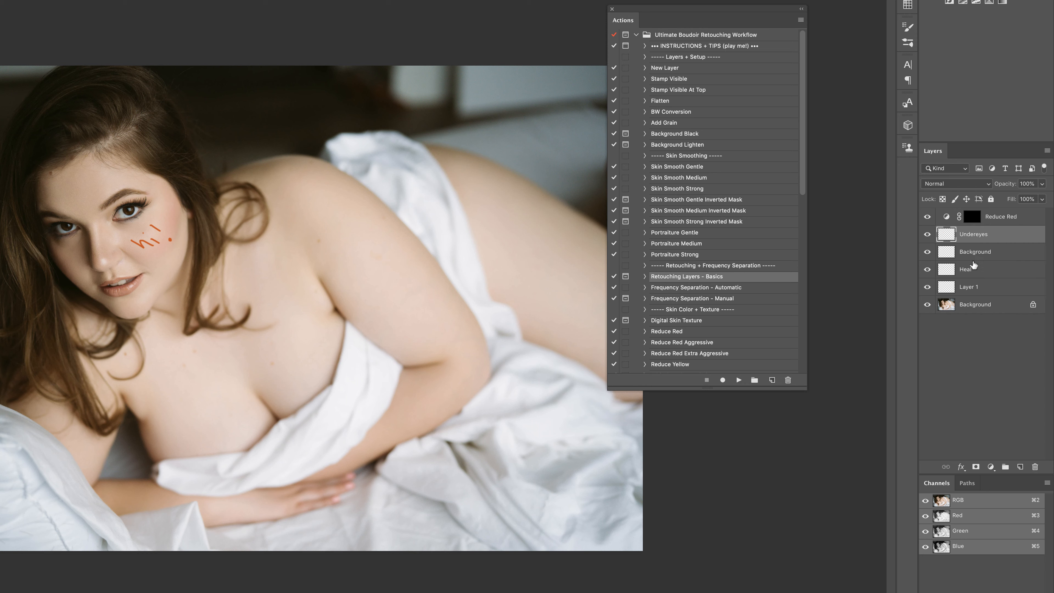
{"action": "left_click", "coordinate": [974, 268]}
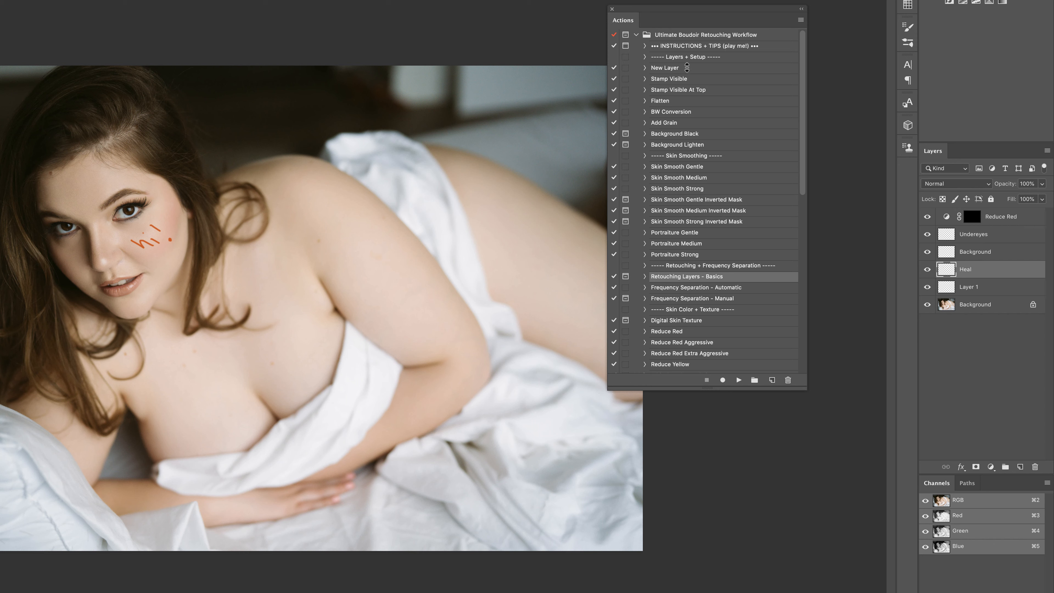
- Run the Stamp Visible action above the Heal layer and toggle the Heal layer's visibility to test the merged copy
{"action": "left_click", "coordinate": [687, 79]}
{"action": "left_click", "coordinate": [739, 380]}
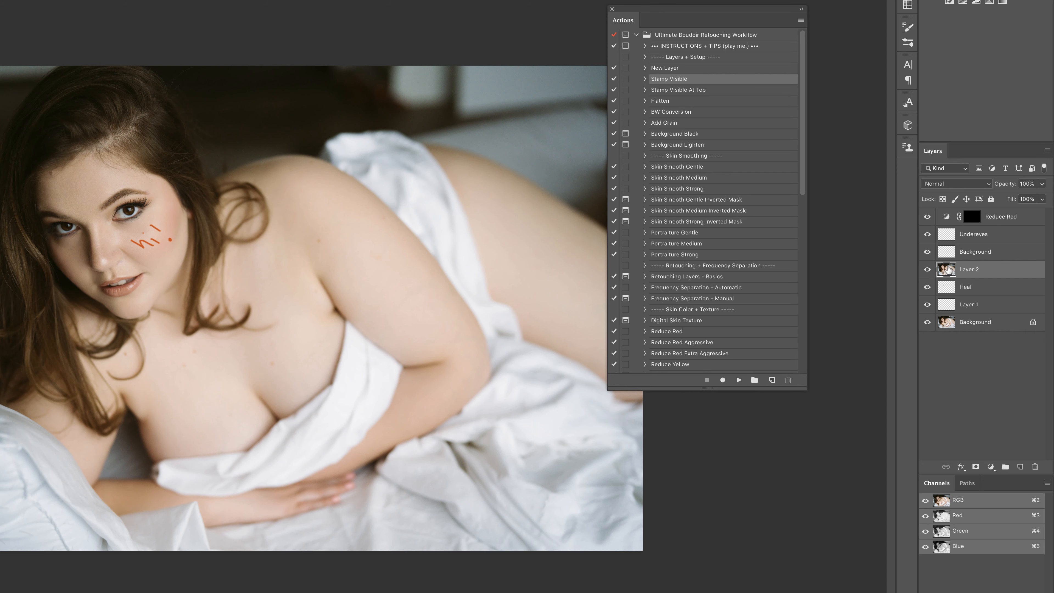
{"action": "left_click", "coordinate": [927, 287]}
{"action": "left_click", "coordinate": [927, 288]}
{"action": "left_click", "coordinate": [928, 289]}
{"action": "left_click", "coordinate": [928, 288]}
- Delete the Heal layer and the stamped Layer 2
{"action": "mouse_move", "coordinate": [950, 296]}
{"action": "left_mouse_down"}
{"action": "mouse_move", "coordinate": [954, 449]}
{"action": "mouse_move", "coordinate": [1034, 465]}
{"action": "left_mouse_up"}
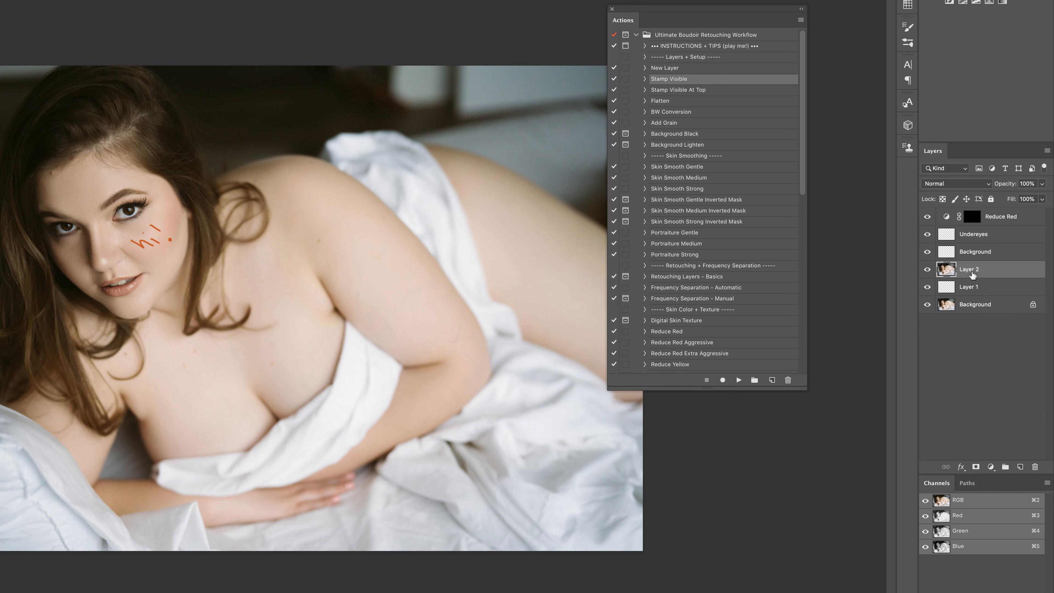
{"action": "left_click_drag", "start_coordinate": [990, 276], "coordinate": [1034, 466]}
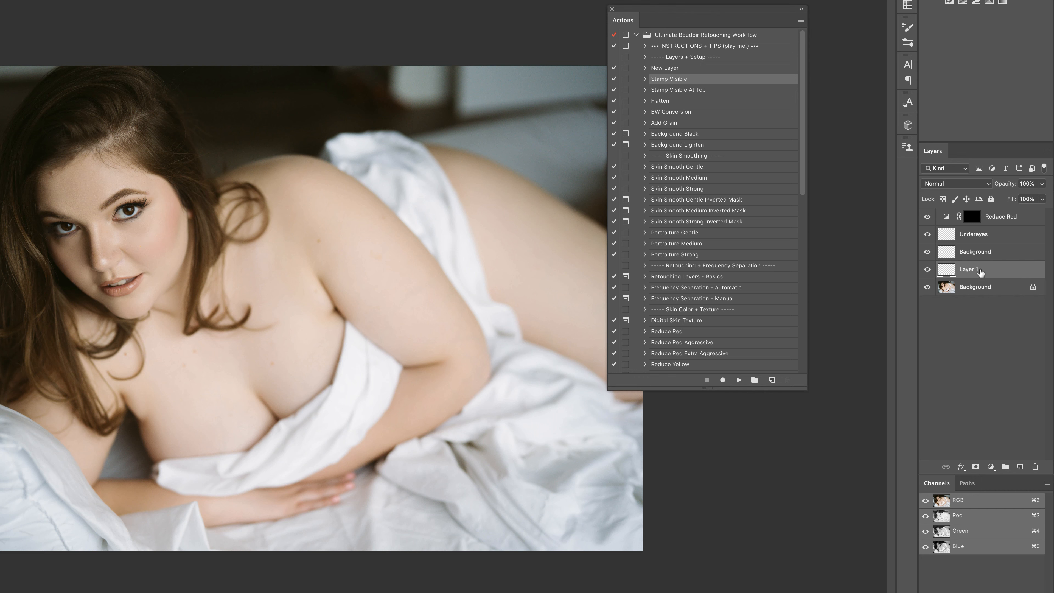
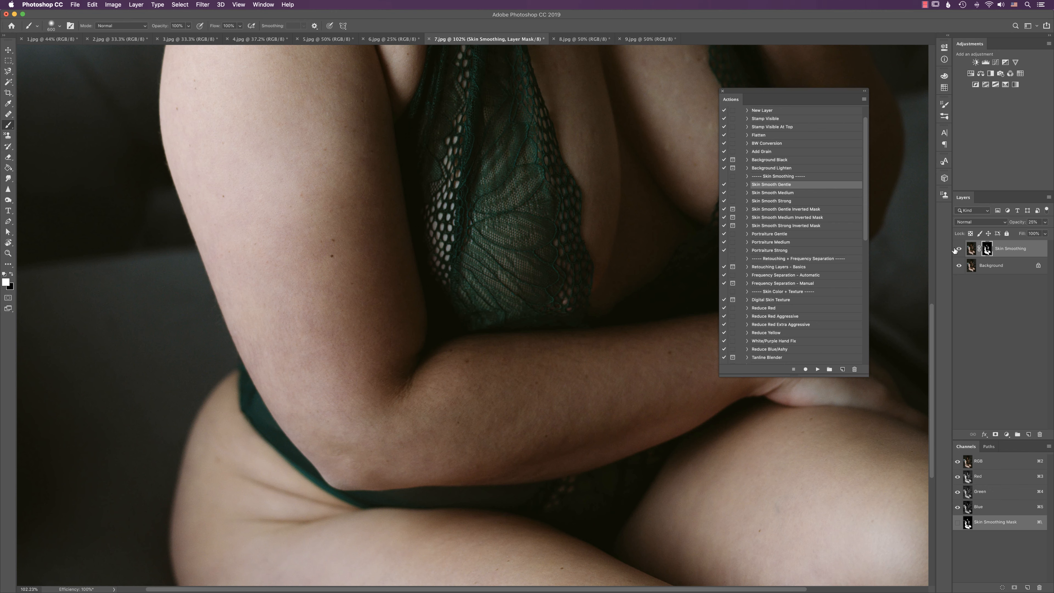
- Toggle the gentle Skin Smoothing layer in 7.jpg to compare the skin before and after, both close up and in full view
{"action": "left_click", "coordinate": [958, 251]}
{"action": "left_click", "coordinate": [959, 251]}
{"action": "left_click", "coordinate": [959, 252]}
{"action": "left_click", "coordinate": [959, 253]}
{"action": "left_click", "coordinate": [958, 254]}
{"action": "left_click", "coordinate": [958, 255]}
{"action": "left_click", "coordinate": [958, 255]}
{"action": "left_click", "coordinate": [958, 255]}
{"action": "left_click_drag", "start_coordinate": [651, 306], "coordinate": [601, 346]}
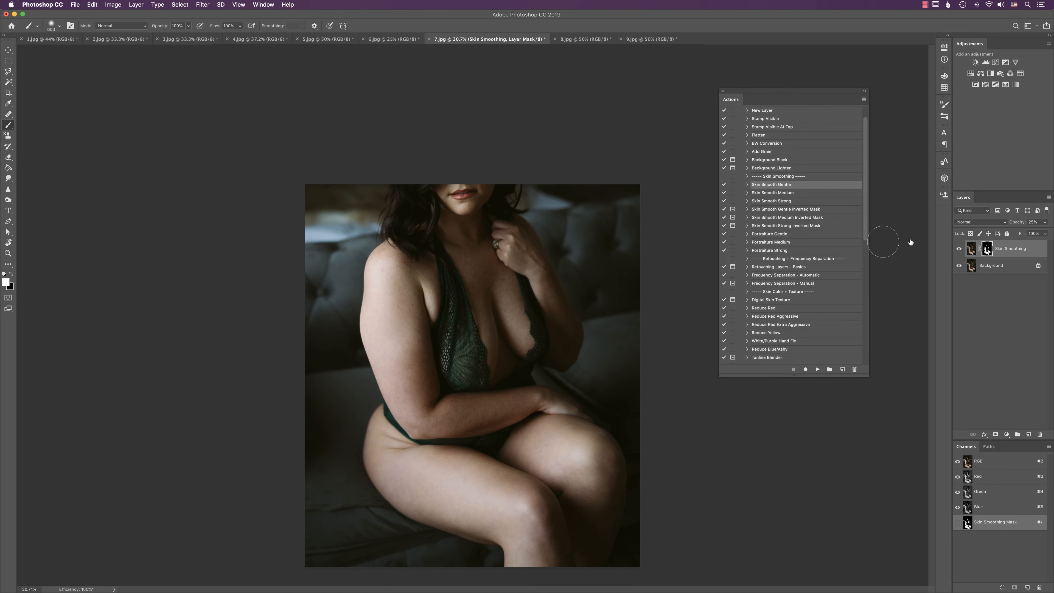
{"action": "left_click", "coordinate": [959, 250]}
{"action": "left_click", "coordinate": [959, 250]}
- Replace the gentle smoothing layer in 7.jpg with the Skin Smooth Medium action and toggle the new layer to compare
{"action": "left_click", "coordinate": [793, 195]}
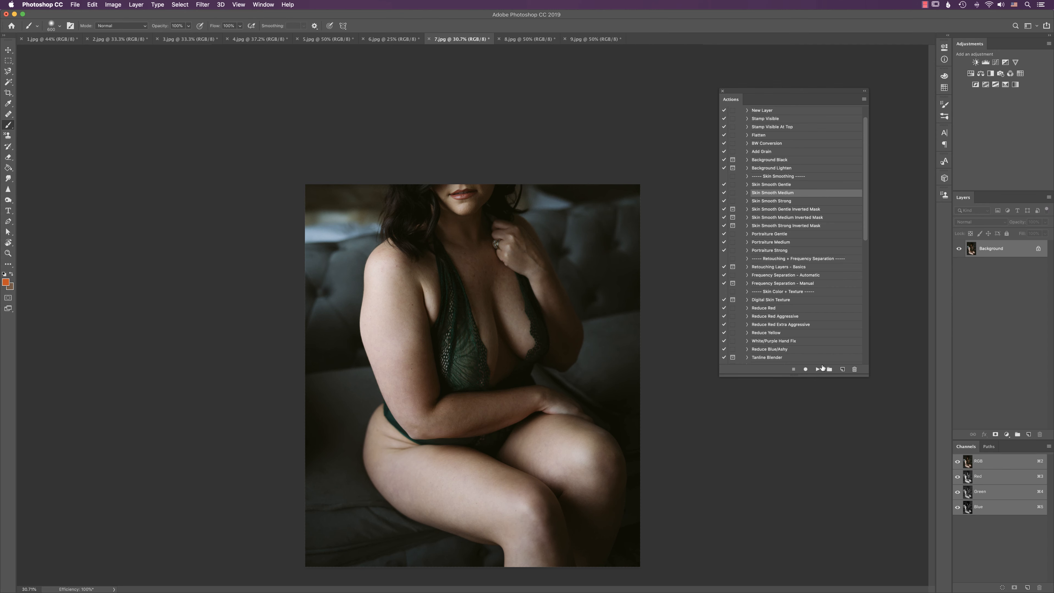
{"action": "left_click", "coordinate": [818, 369]}
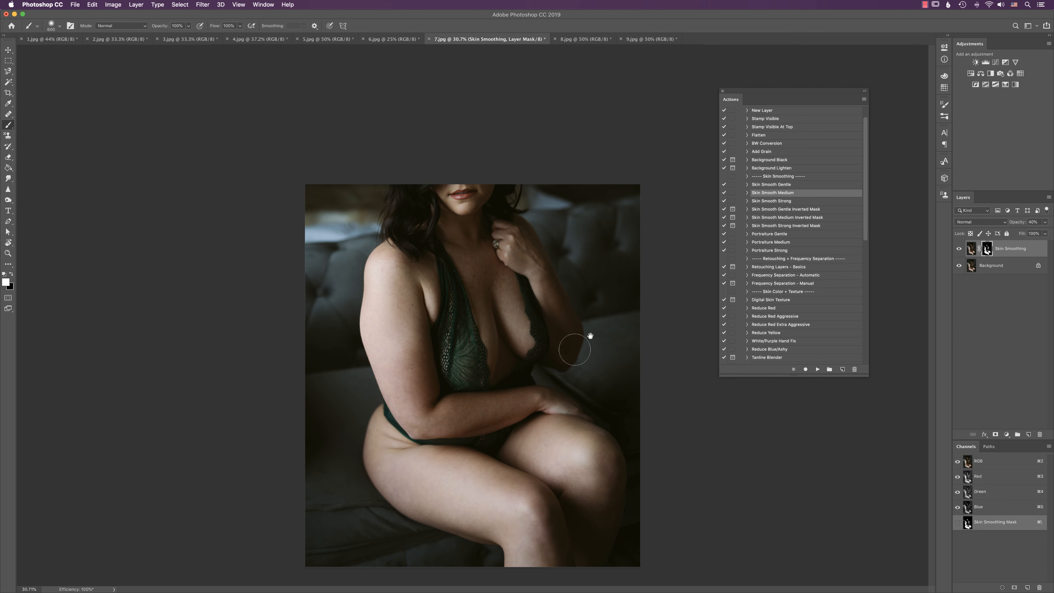
{"action": "left_click", "coordinate": [958, 249]}
{"action": "left_click", "coordinate": [958, 249]}
{"action": "left_click", "coordinate": [958, 251]}
{"action": "left_click", "coordinate": [959, 252]}
{"action": "left_click", "coordinate": [959, 252]}
{"action": "left_click", "coordinate": [959, 252]}
{"action": "left_click", "coordinate": [959, 251]}
{"action": "left_click", "coordinate": [959, 251]}
- Examine the medium smoothing close up on the arm and chest by toggling the Skin Smoothing layer's visibility
{"action": "left_click_drag", "start_coordinate": [524, 359], "coordinate": [592, 261]}
{"action": "left_click_drag", "start_coordinate": [589, 353], "coordinate": [599, 384]}
{"action": "left_click", "coordinate": [960, 249]}
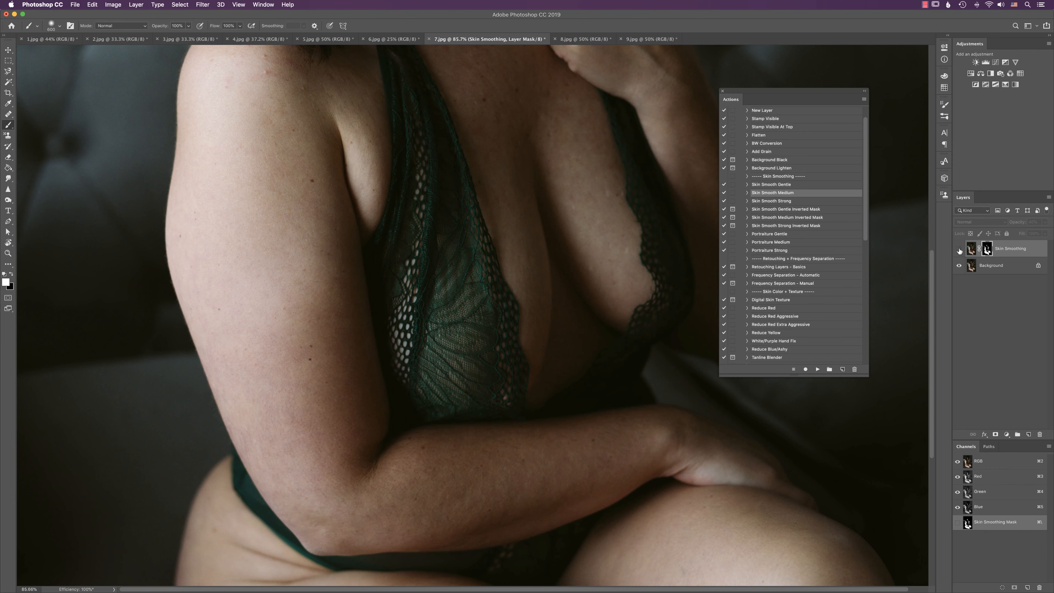
{"action": "left_click", "coordinate": [959, 250]}
{"action": "left_click", "coordinate": [959, 249]}
{"action": "left_click", "coordinate": [959, 249]}
{"action": "left_click_drag", "start_coordinate": [367, 339], "coordinate": [345, 391]}
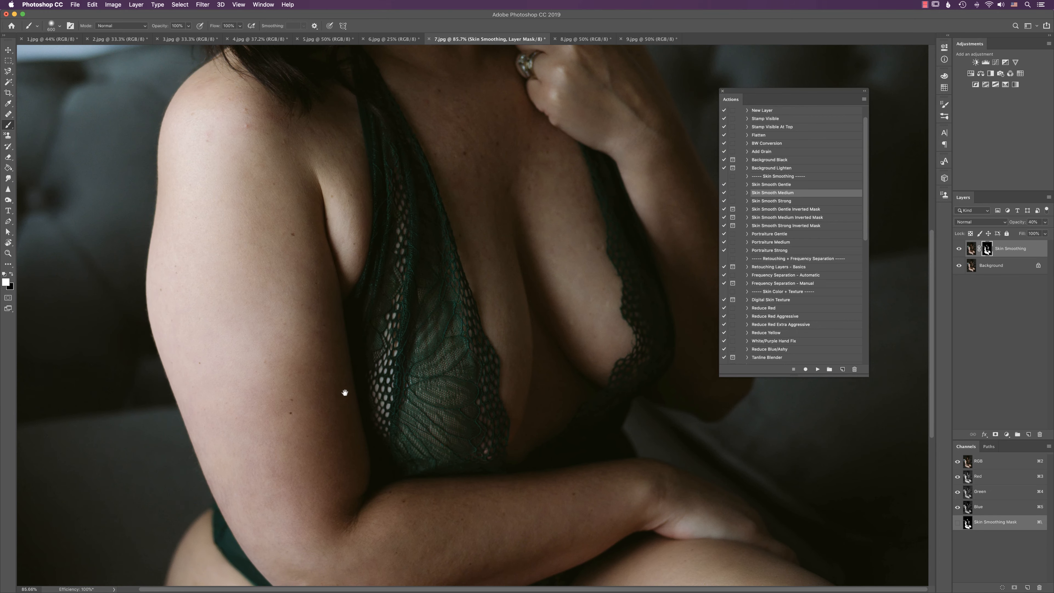
{"action": "key", "text": "bracketleft"}
{"action": "left_click", "coordinate": [959, 250]}
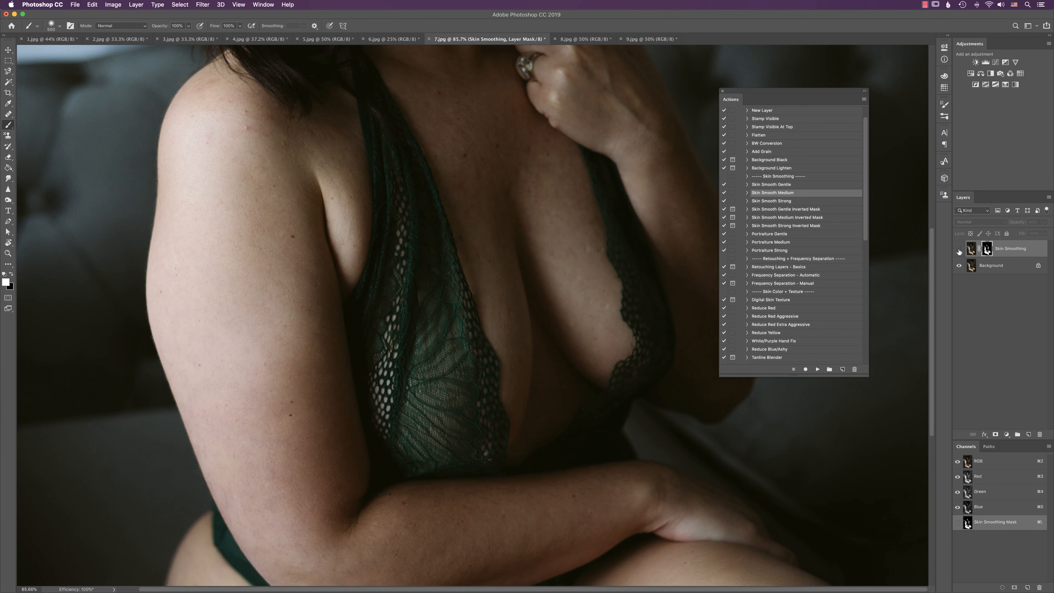
{"action": "left_click", "coordinate": [959, 250]}
{"action": "left_click", "coordinate": [959, 250]}
{"action": "left_click", "coordinate": [960, 249]}
- Set the brush flow to 28% and resize the white brush for masking medium smoothing onto the upper body
{"action": "left_click_drag", "start_coordinate": [212, 26], "coordinate": [192, 31]}
{"action": "key", "text": "bracketleft"}
{"action": "key", "text": "bracketleft"}
{"action": "left_click_drag", "start_coordinate": [642, 213], "coordinate": [649, 231]}
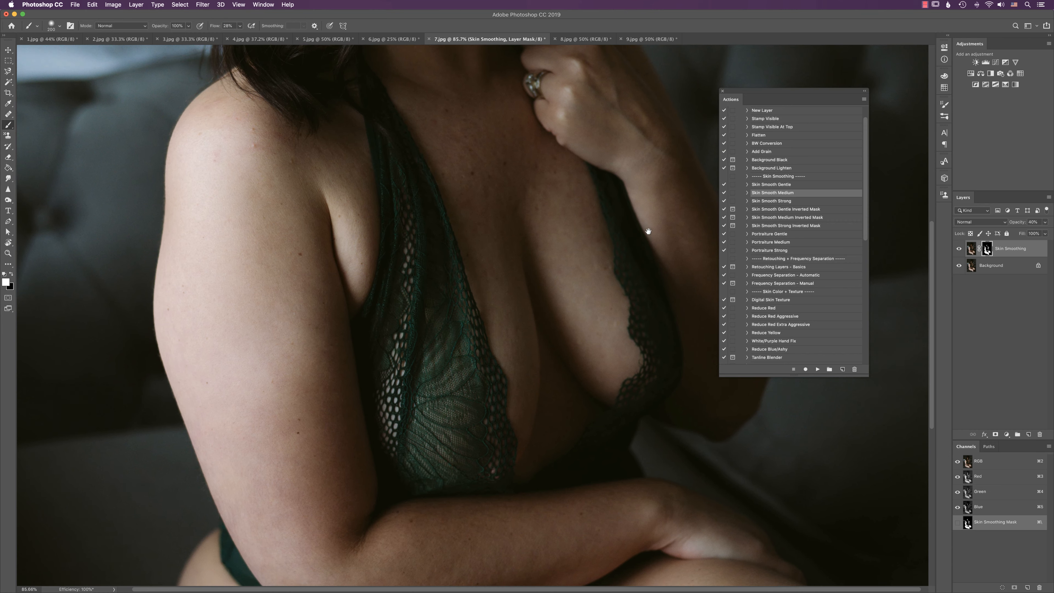
{"action": "key", "text": "bracketright"}
{"action": "key", "text": "bracketleft"}
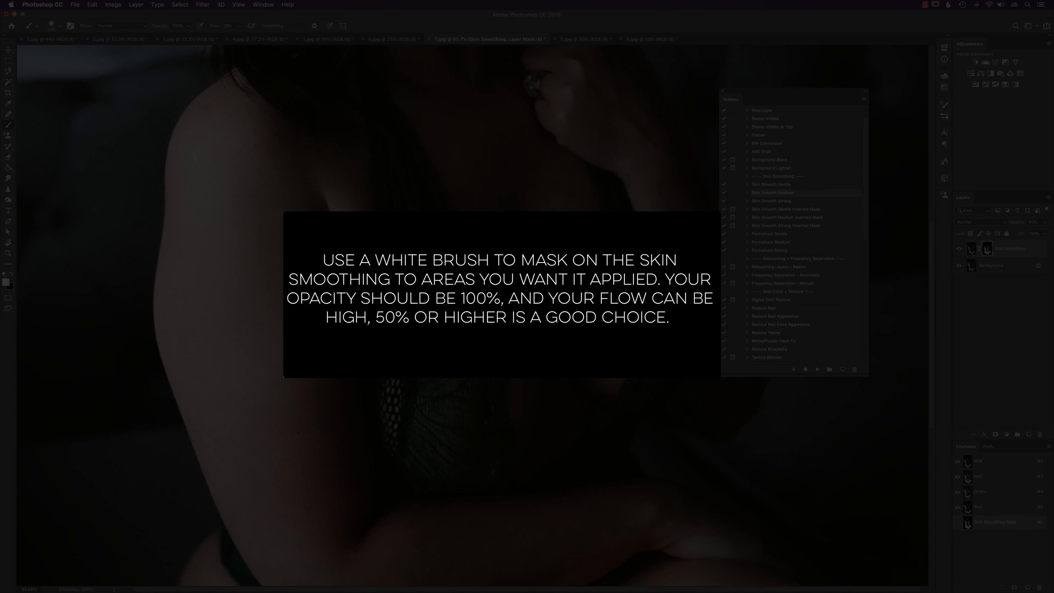
- Brush white on the medium Skin Smoothing mask over the legs, arms and chest where smoothing is wanted
{"action": "scroll", "coordinate": [566, 340], "scroll_direction": "down", "scroll_amount": 10}
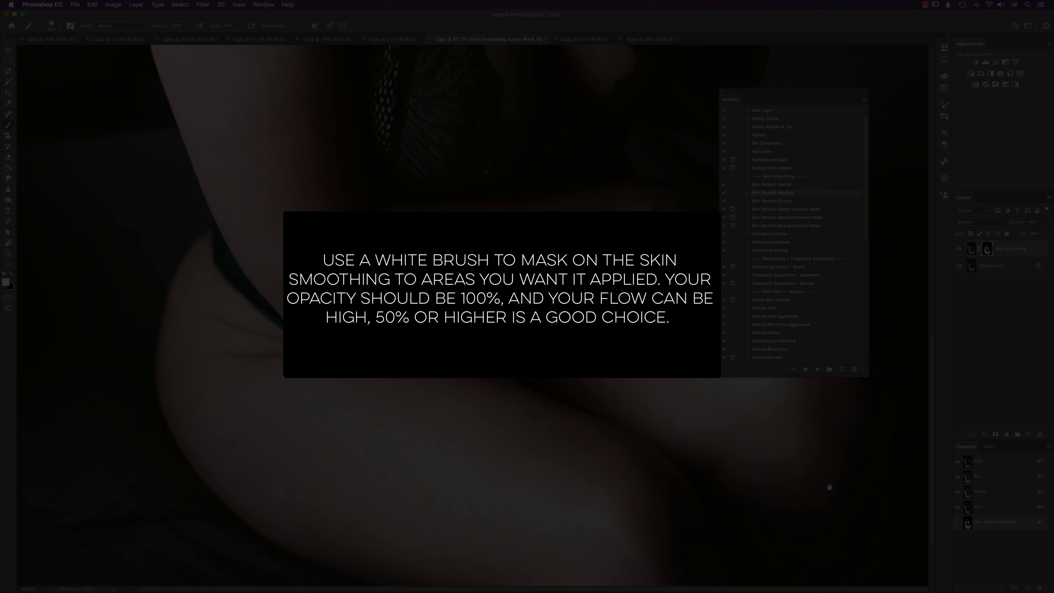
{"action": "scroll", "coordinate": [829, 487], "scroll_direction": "down", "scroll_amount": 5}
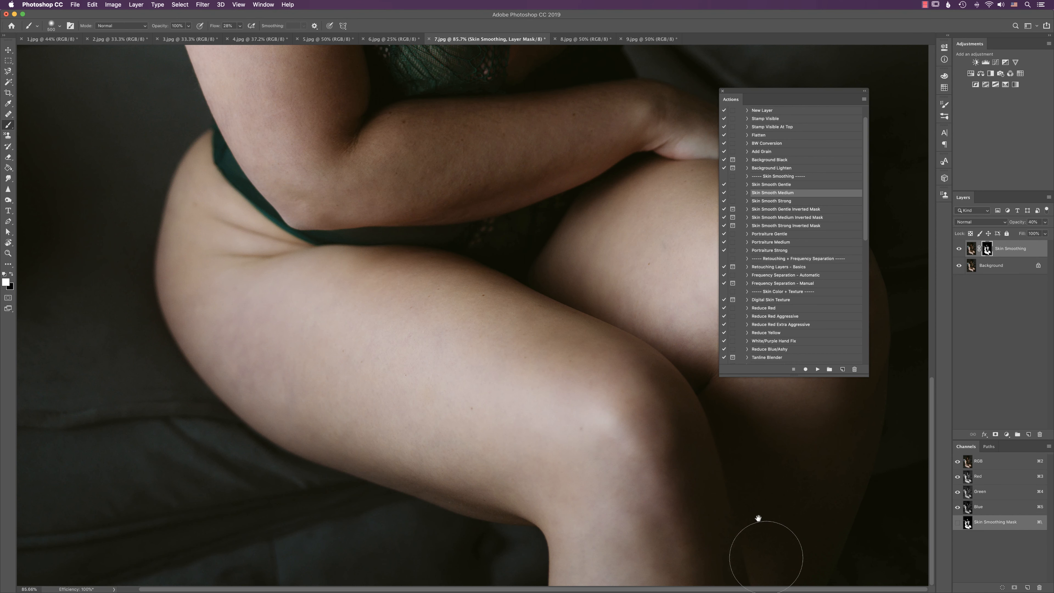
{"action": "scroll", "coordinate": [494, 539], "scroll_direction": "up", "scroll_amount": 5}
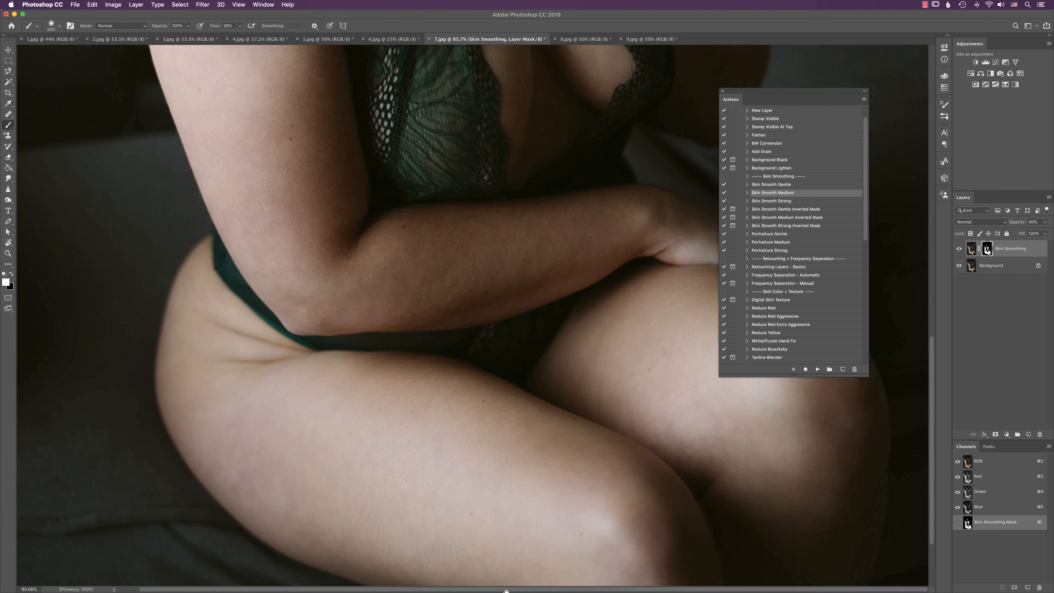
{"action": "scroll", "coordinate": [507, 589], "scroll_direction": "up", "scroll_amount": 5}
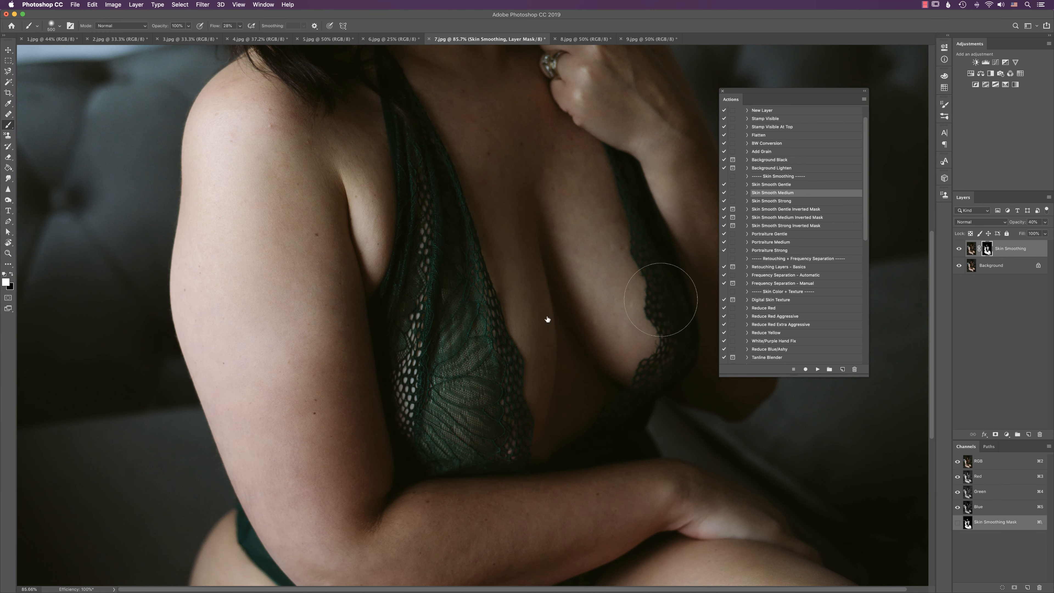
{"action": "mouse_move", "coordinate": [438, 239]}
{"action": "left_mouse_down"}
{"action": "mouse_move", "coordinate": [438, 250]}
{"action": "mouse_move", "coordinate": [417, 211]}
{"action": "left_mouse_up"}
{"action": "key", "text": "["}
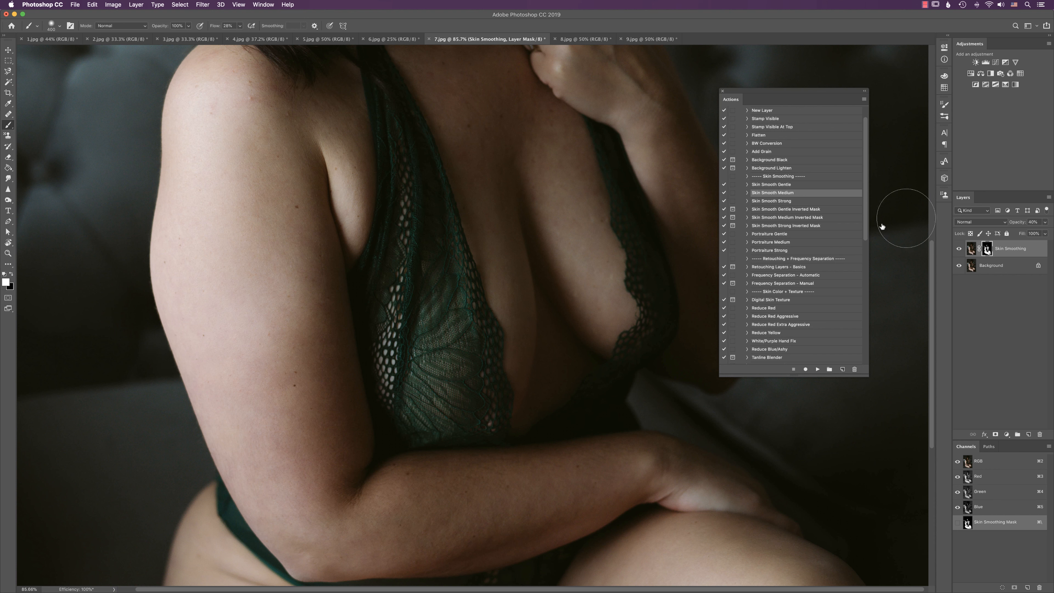
- Switch the brush colour to black and adjust its size for masking medium smoothing off unwanted areas around the hair and background
{"action": "left_click", "coordinate": [7, 274]}
{"action": "left_click", "coordinate": [11, 274]}
{"action": "key", "text": "x"}
{"action": "key", "text": "["}
{"action": "left_click_drag", "start_coordinate": [481, 135], "coordinate": [477, 307]}
{"action": "key", "text": "]"}
{"action": "key", "text": "]"}
{"action": "key", "text": "]"}
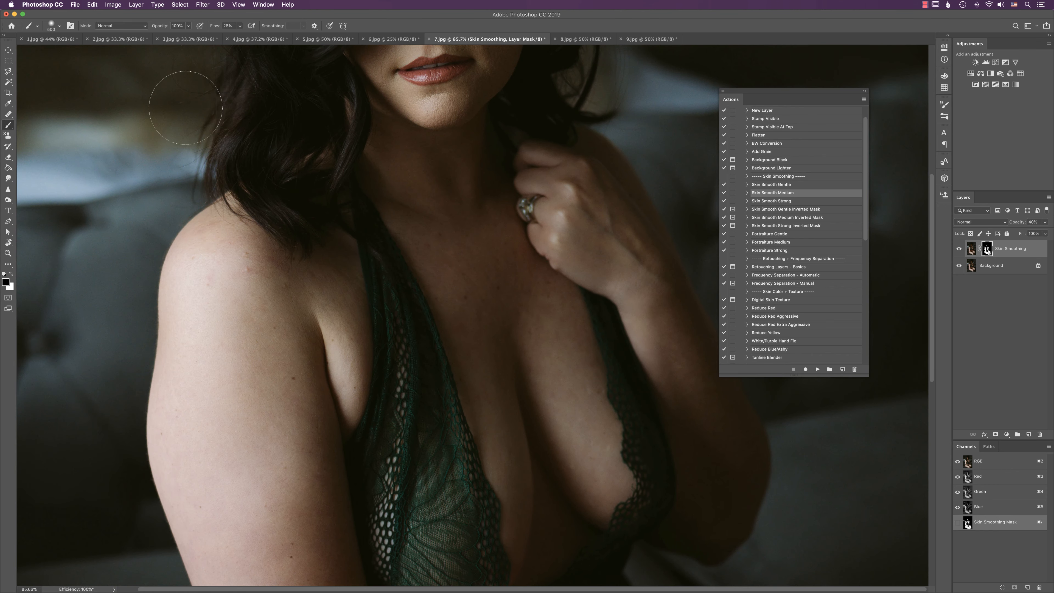
{"action": "left_click_drag", "start_coordinate": [479, 264], "coordinate": [409, 266]}
- Compare the full photo with and without the medium Skin Smoothing layer by toggling its visibility repeatedly
{"action": "left_click", "coordinate": [959, 249]}
{"action": "left_click", "coordinate": [960, 248]}
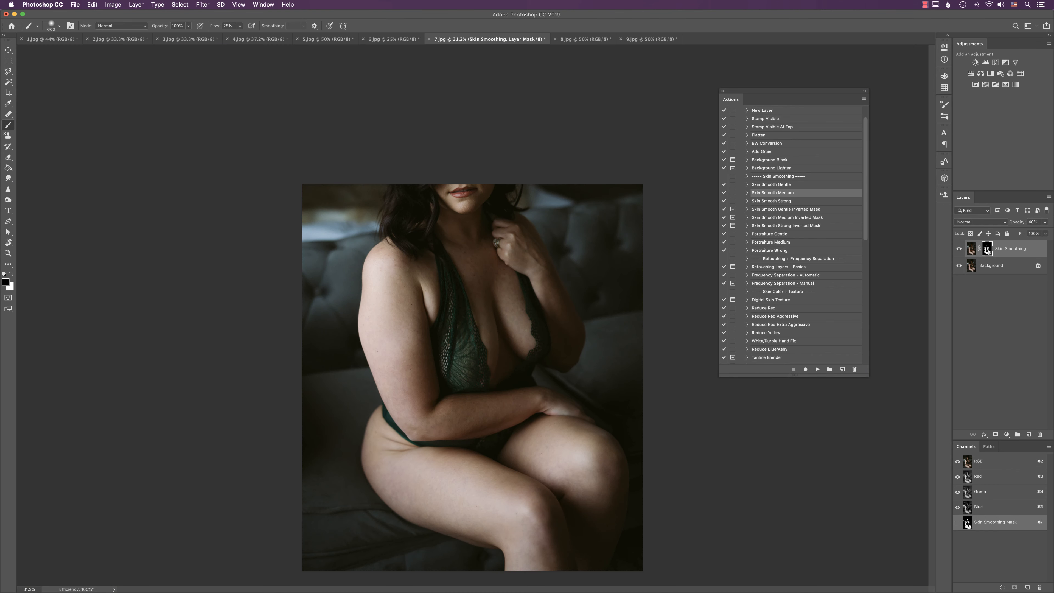
{"action": "left_click", "coordinate": [959, 249]}
{"action": "left_click", "coordinate": [959, 249]}
{"action": "left_click", "coordinate": [959, 249]}
{"action": "left_click", "coordinate": [959, 248]}
{"action": "left_click", "coordinate": [959, 249]}
{"action": "left_click", "coordinate": [959, 249]}
{"action": "left_click", "coordinate": [959, 248]}
{"action": "left_click", "coordinate": [959, 248]}
- Delete the medium Skin Smoothing layer and run the Skin Smooth Strong action on 7.jpg
{"action": "left_click_drag", "start_coordinate": [988, 249], "coordinate": [1041, 435]}
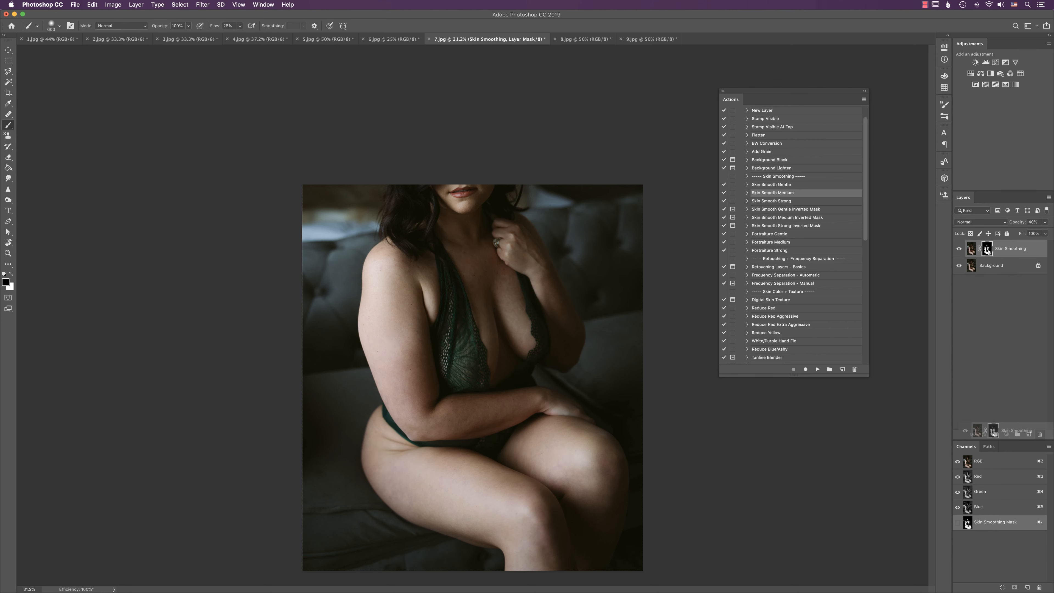
{"action": "left_click", "coordinate": [771, 201]}
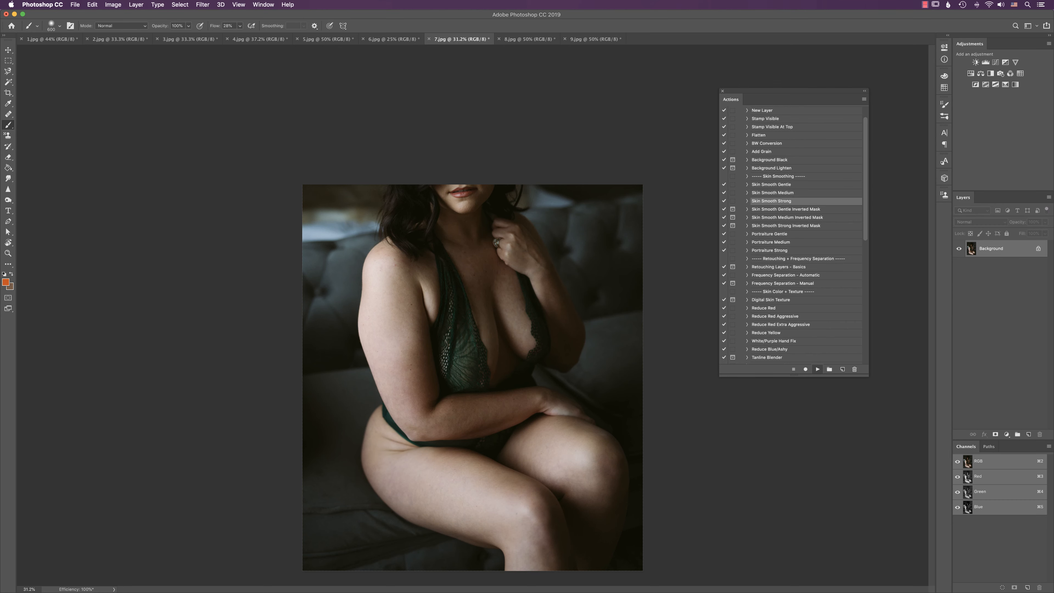
{"action": "left_click", "coordinate": [817, 370]}
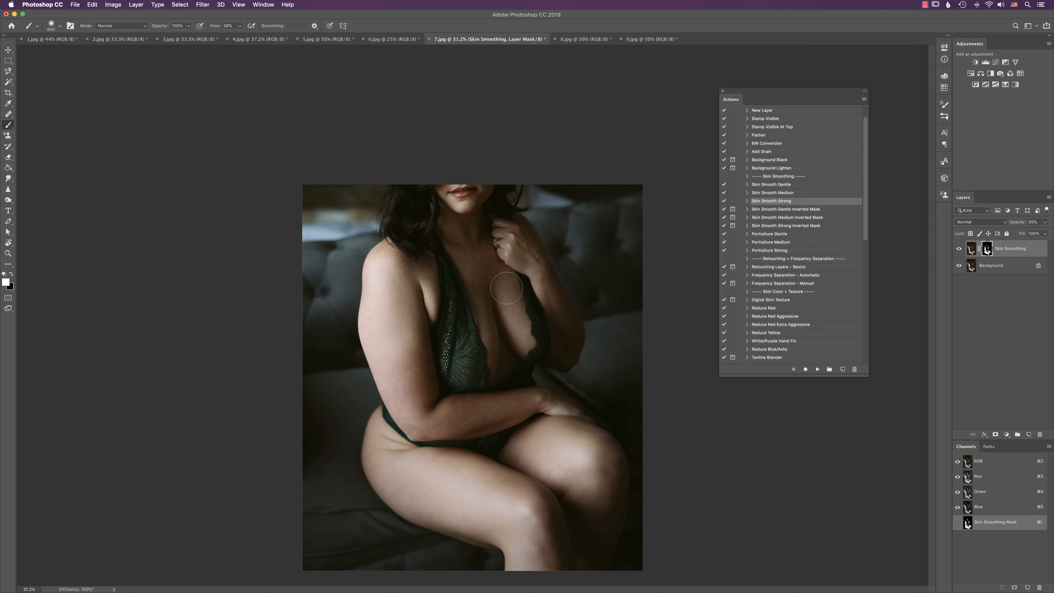
- Resize the white brush and mask strong skin smoothing onto the arm and chest
{"action": "key", "text": "bracketright"}
{"action": "key", "text": "bracketright"}
{"action": "key", "text": "bracketleft"}
{"action": "key", "text": "bracketleft"}
{"action": "key", "text": "bracketleft"}
{"action": "key", "text": "bracketright"}
{"action": "mouse_move", "coordinate": [469, 353]}
{"action": "left_mouse_down"}
{"action": "mouse_move", "coordinate": [519, 364]}
{"action": "mouse_move", "coordinate": [517, 318]}
{"action": "left_mouse_up"}
{"action": "key", "text": "bracketleft"}
{"action": "key", "text": "bracketleft"}
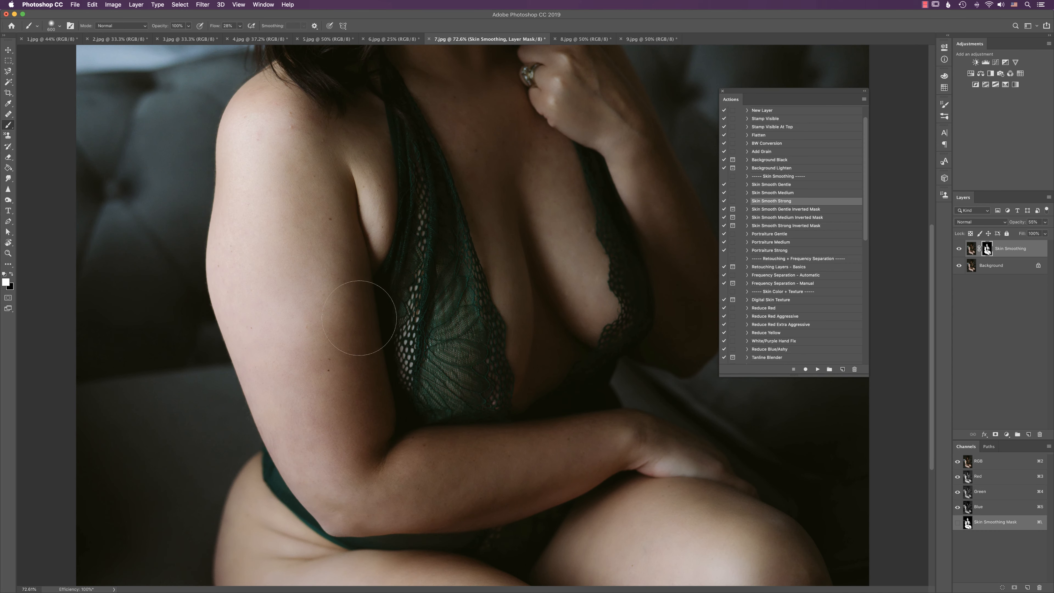
- Mask strong smoothing onto the hips and thighs with a smaller brush, and delete the Skin Smoothing layer
{"action": "scroll", "coordinate": [477, 440], "scroll_direction": "down", "scroll_amount": 5}
{"action": "key", "text": "bracketleft"}
{"action": "scroll", "coordinate": [375, 356], "scroll_direction": "down", "scroll_amount": 3}
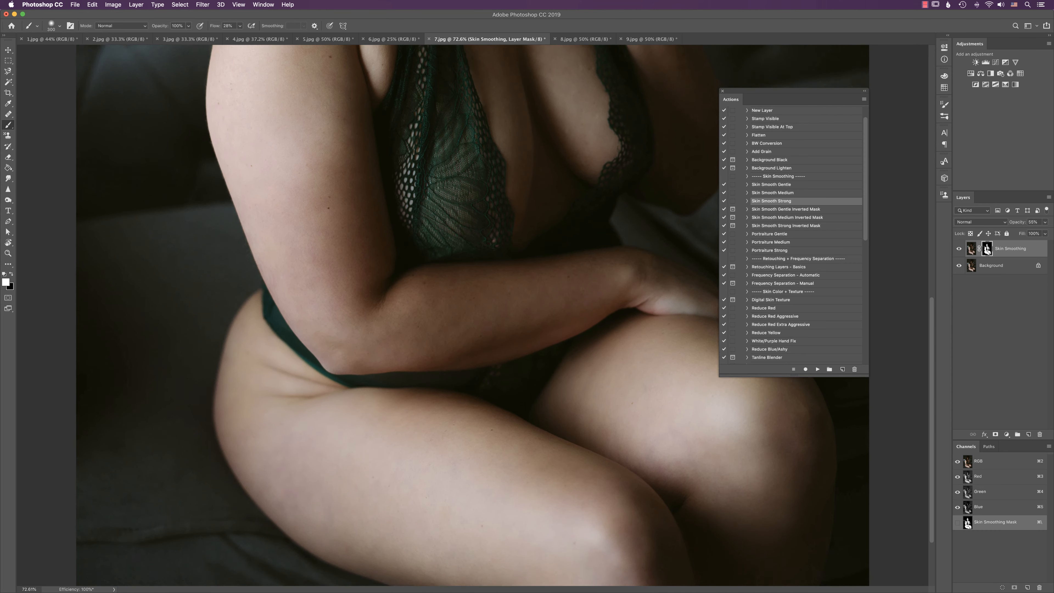
{"action": "left_click_drag", "start_coordinate": [473, 365], "coordinate": [423, 366]}
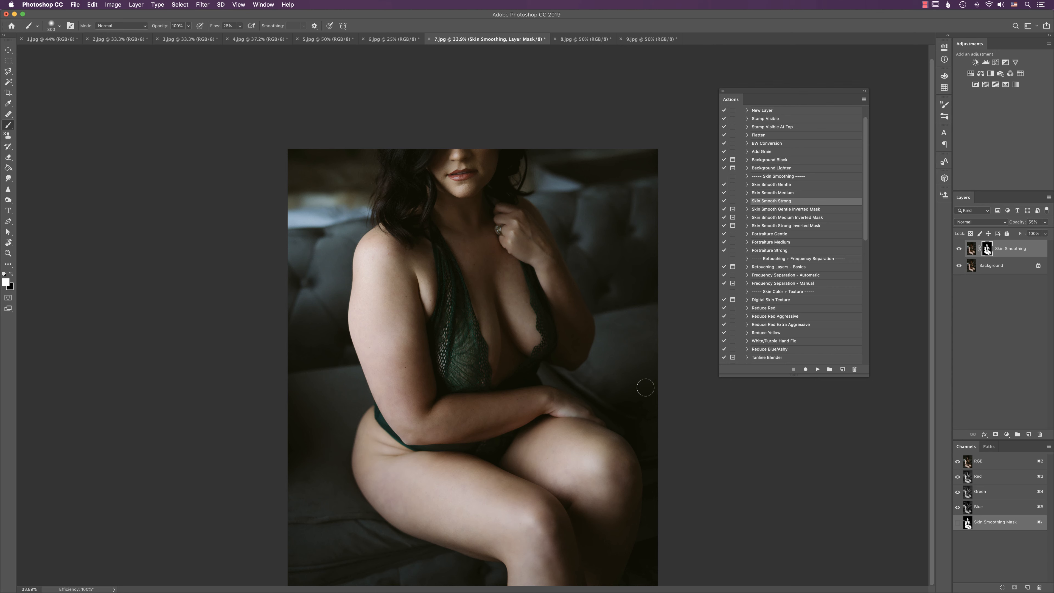
{"action": "key", "text": "bracketleft"}
{"action": "left_click_drag", "start_coordinate": [1018, 249], "coordinate": [1038, 433]}
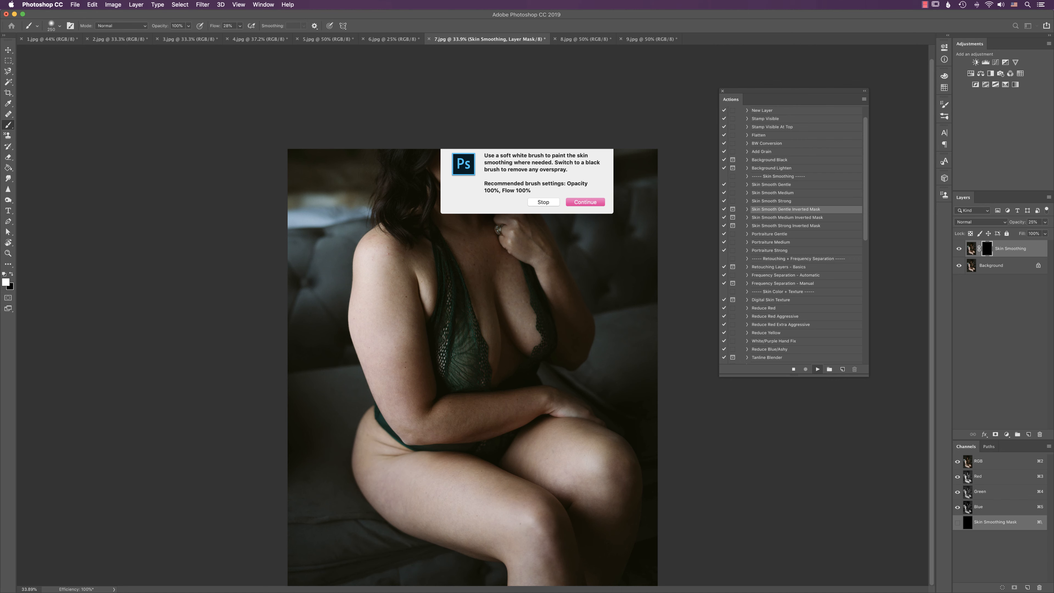
- Continue past the Skin Smooth Gentle Inverted Mask instructions, set the brush flow to 75%, and enlarge the white brush
{"action": "left_click", "coordinate": [598, 202]}
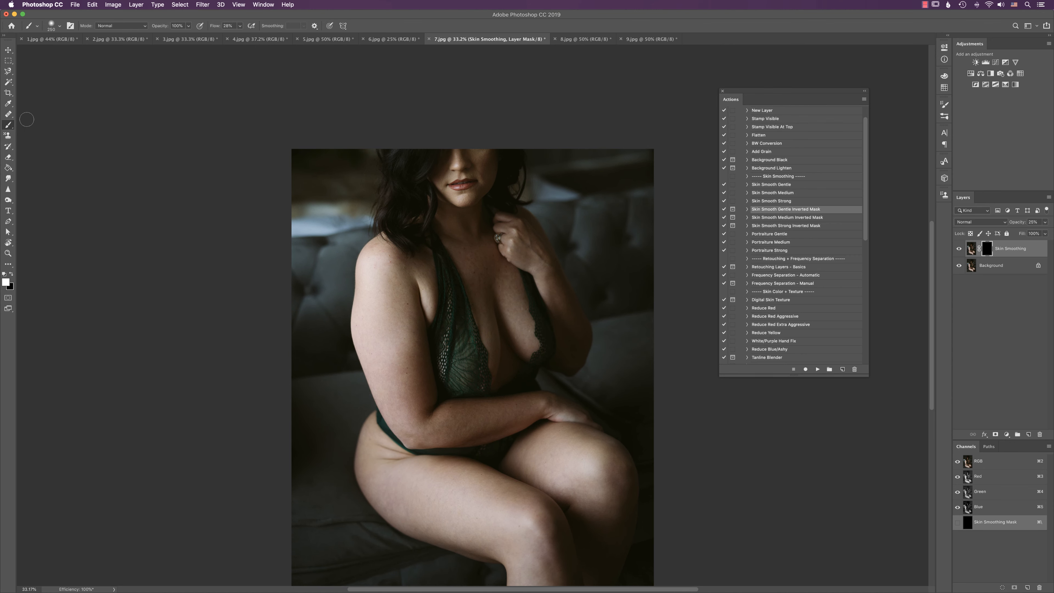
{"action": "type", "text": "75"}
{"action": "key", "text": "Return"}
{"action": "key", "text": "bracketright"}
{"action": "key", "text": "bracketright"}
{"action": "key", "text": "bracketright"}
{"action": "key", "text": "bracketright"}
{"action": "key", "text": "bracketright"}
{"action": "key", "text": "bracketright"}
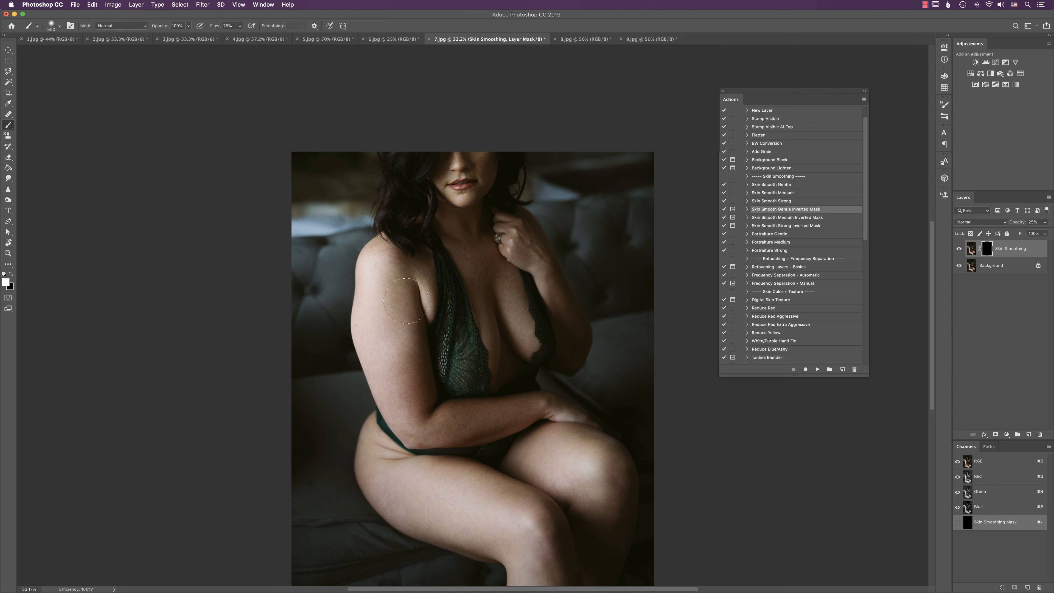
- Paint gentle skin smoothing onto the body's skin through the black mask, resizing the white brush to fit each area
{"action": "key", "text": "bracketleft"}
{"action": "key", "text": "bracketright"}
{"action": "key", "text": "bracketright"}
{"action": "key", "text": "bracketleft"}
{"action": "mouse_move", "coordinate": [521, 347]}
{"action": "left_mouse_down"}
{"action": "mouse_move", "coordinate": [494, 366]}
{"action": "mouse_move", "coordinate": [504, 301]}
{"action": "mouse_move", "coordinate": [456, 267]}
{"action": "mouse_move", "coordinate": [479, 244]}
{"action": "mouse_move", "coordinate": [449, 294]}
{"action": "mouse_move", "coordinate": [520, 244]}
{"action": "mouse_move", "coordinate": [563, 329]}
{"action": "left_mouse_up"}
{"action": "key", "text": "bracketleft"}
{"action": "key", "text": "bracketleft"}
{"action": "key", "text": "bracketleft"}
{"action": "key", "text": "bracketleft"}
{"action": "key", "text": "bracketright"}
- Compare the photo with and without the gentle Skin Smoothing layer, and merge that layer into the Background
{"action": "left_click", "coordinate": [958, 248]}
{"action": "left_click", "coordinate": [959, 248]}
{"action": "key", "text": "super+e"}
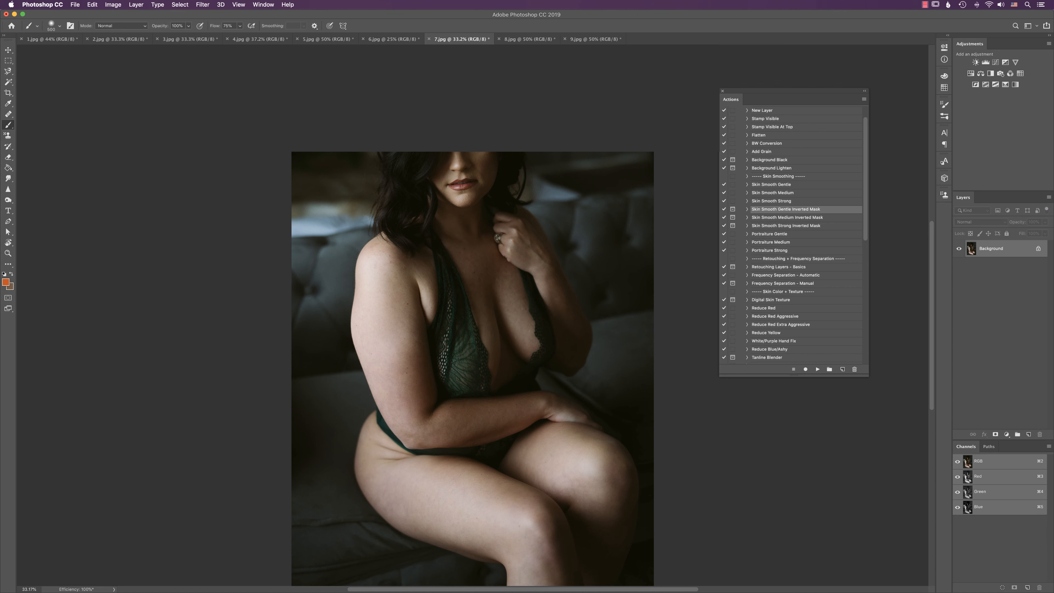
- Run the Skin Smooth Medium Inverted Mask action, invert its mask to white, and switch the brush to black
{"action": "double_click", "coordinate": [786, 218], "text": "super"}
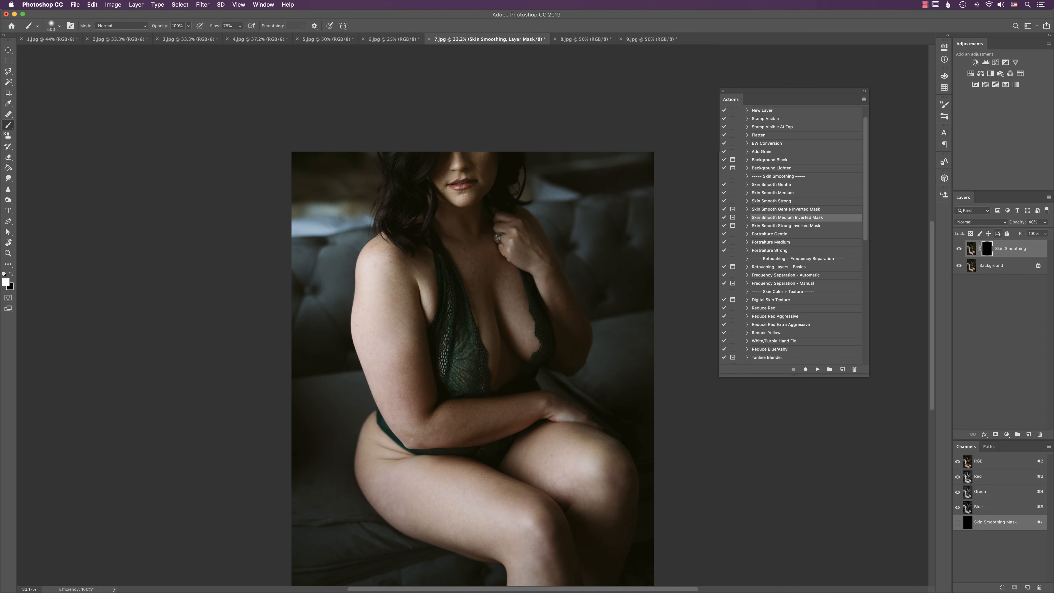
{"action": "key", "text": "super+i"}
{"action": "left_click", "coordinate": [11, 274]}
- Mask the medium smoothing off the sofa background around the body with a black brush resized as needed
{"action": "key", "text": "bracketright"}
{"action": "key", "text": "bracketright"}
{"action": "left_click_drag", "start_coordinate": [622, 372], "coordinate": [621, 384]}
{"action": "key", "text": "bracketleft"}
{"action": "key", "text": "bracketleft"}
{"action": "key", "text": "bracketleft"}
{"action": "left_click_drag", "start_coordinate": [554, 386], "coordinate": [667, 461]}
{"action": "key", "text": "bracketright"}
{"action": "key", "text": "bracketright"}
{"action": "key", "text": "bracketright"}
{"action": "left_click_drag", "start_coordinate": [386, 589], "coordinate": [391, 589]}
{"action": "key", "text": "bracketright"}
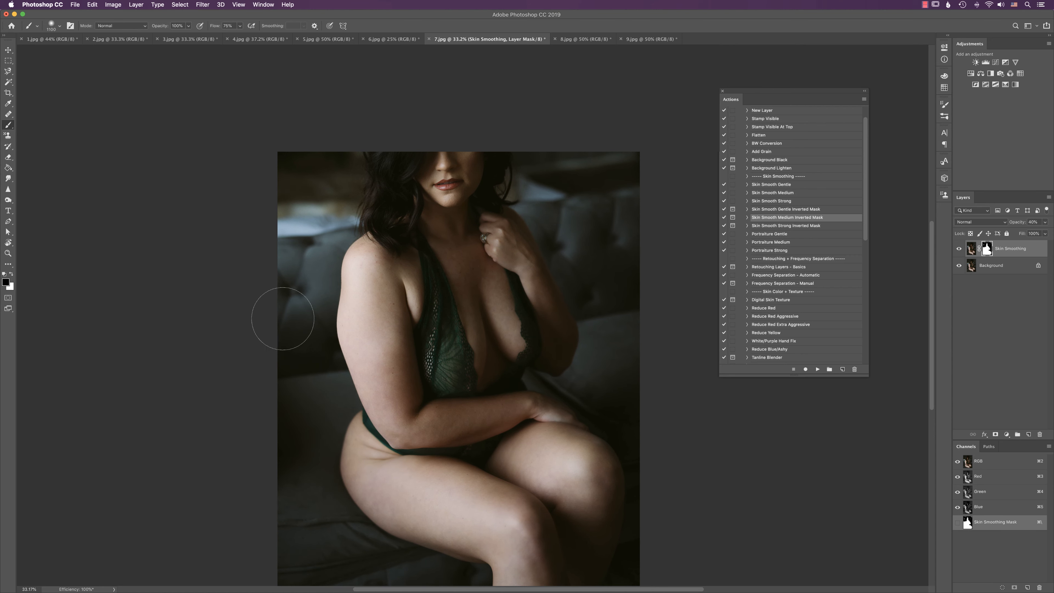
- Mask the medium smoothing off the hair with a smaller black brush
{"action": "key", "text": "bracketleft"}
{"action": "mouse_move", "coordinate": [376, 190]}
{"action": "left_mouse_down"}
{"action": "mouse_move", "coordinate": [393, 226]}
{"action": "mouse_move", "coordinate": [399, 212]}
{"action": "left_mouse_up"}
{"action": "key", "text": "bracketleft"}
{"action": "key", "text": "bracketleft"}
{"action": "key", "text": "bracketleft"}
{"action": "key", "text": "bracketleft"}
{"action": "key", "text": "bracketleft"}
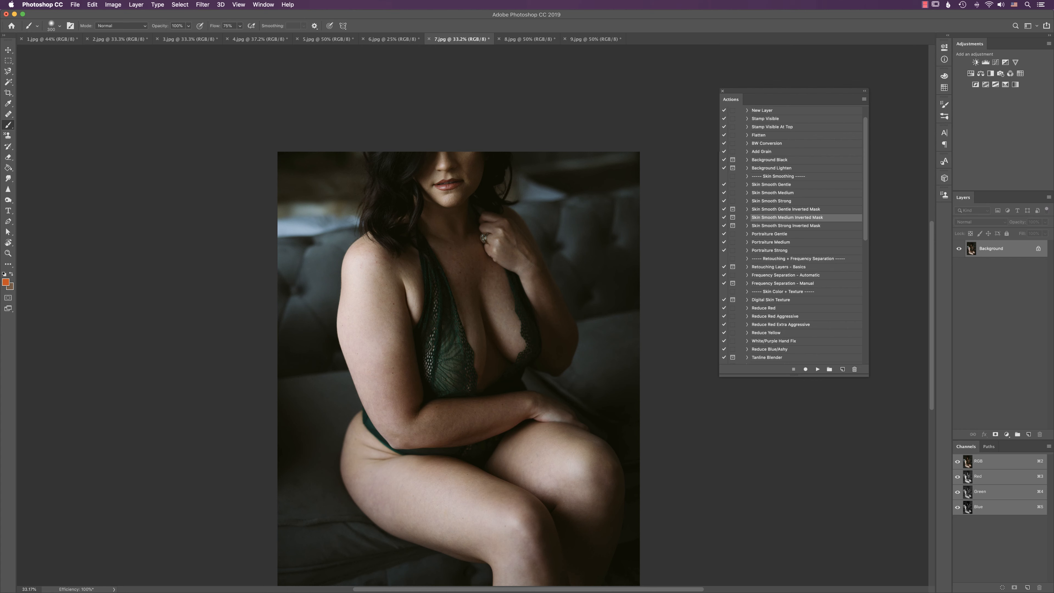
- Run the Portraiture Gentle action on 7.jpg, adjust the brush size, and switch the brush colour to white
{"action": "left_click", "coordinate": [780, 234]}
{"action": "left_click", "coordinate": [818, 369]}
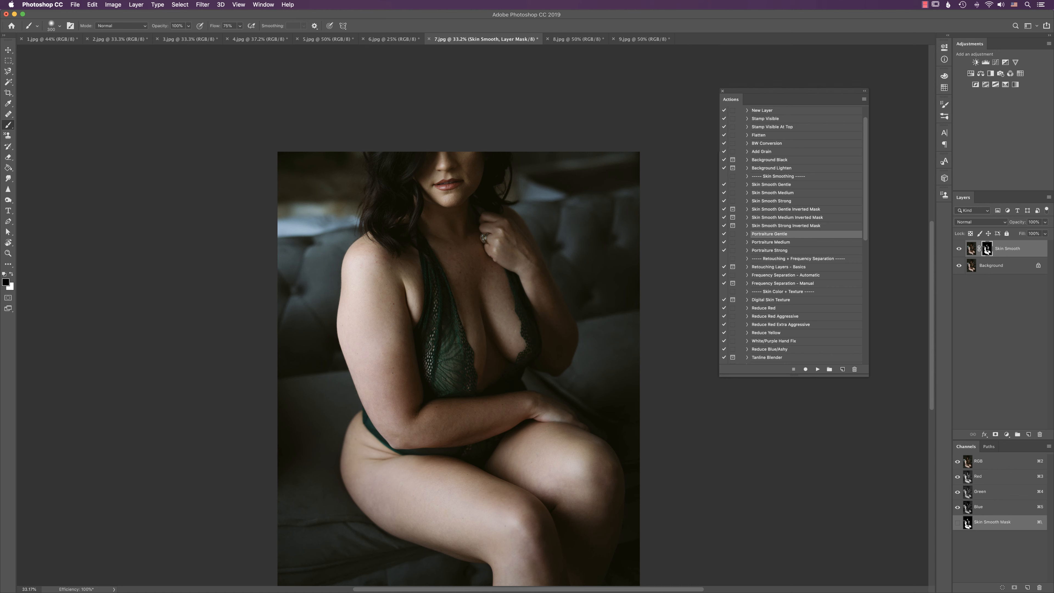
{"action": "key", "text": "bracketright"}
{"action": "key", "text": "bracketright"}
{"action": "key", "text": "bracketleft"}
{"action": "key", "text": "bracketleft"}
{"action": "left_click", "coordinate": [12, 273]}
- Compare the skin close up with and without the Portraiture Gentle layer by toggling its visibility repeatedly
{"action": "mouse_move", "coordinate": [527, 391]}
{"action": "left_mouse_down"}
{"action": "mouse_move", "coordinate": [589, 391]}
{"action": "mouse_move", "coordinate": [667, 311]}
{"action": "left_mouse_up"}
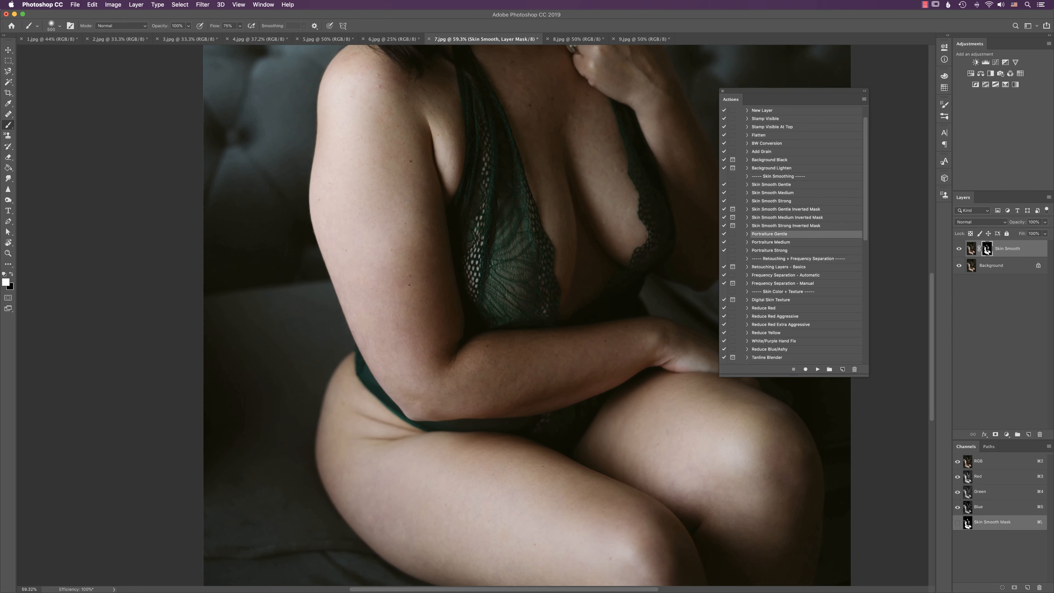
{"action": "left_click_drag", "start_coordinate": [681, 260], "coordinate": [682, 258]}
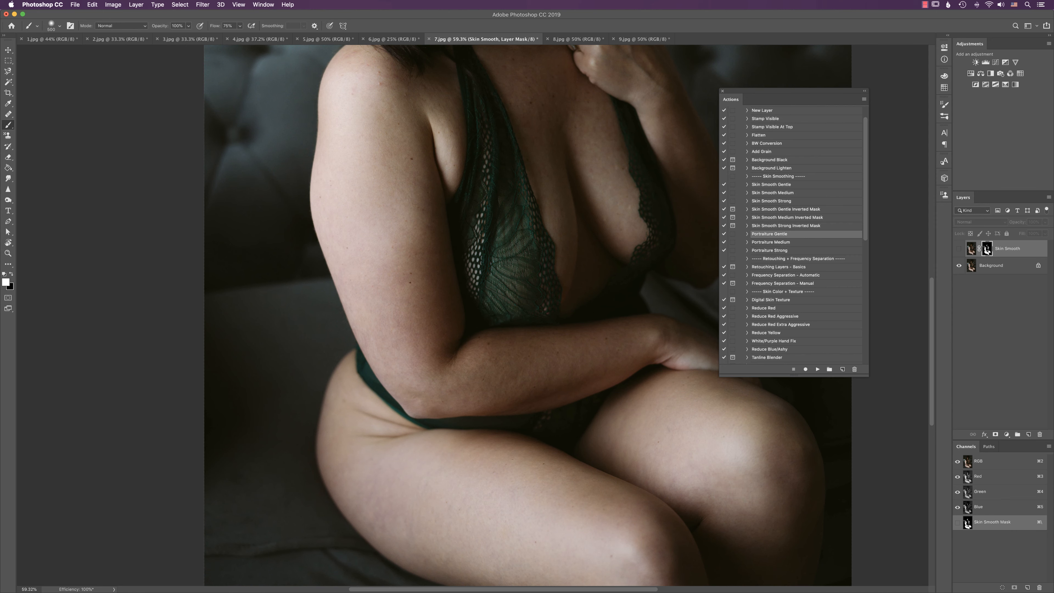
{"action": "key", "text": "super+comma"}
{"action": "key", "text": "super+comma"}
{"action": "key", "text": "super+comma"}
{"action": "key", "text": "super+comma"}
{"action": "key", "text": "super+comma"}
{"action": "key", "text": "super+comma"}
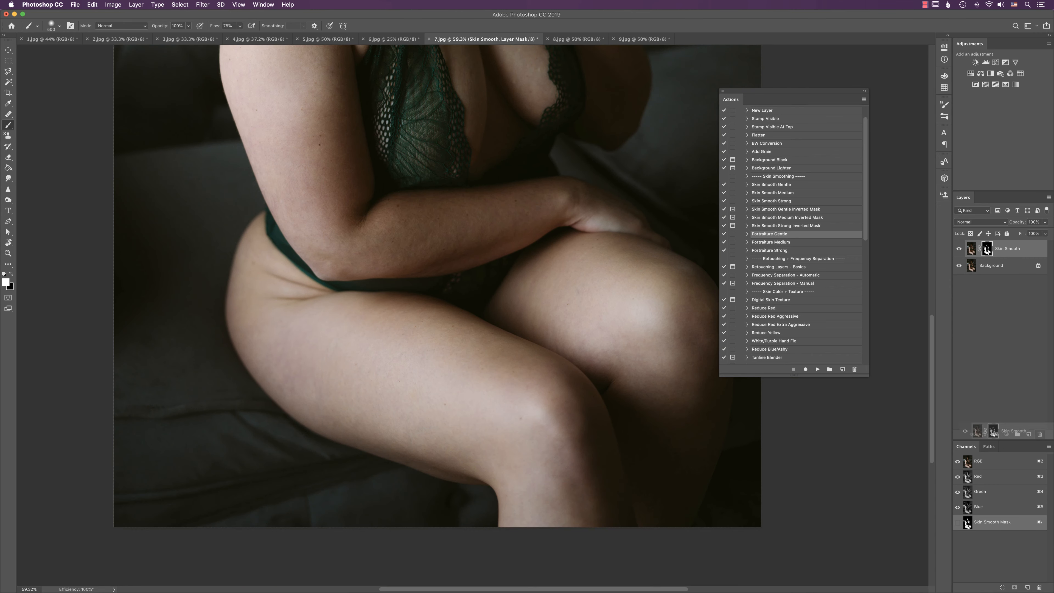
- Delete the Skin Smooth layer and run the Portraiture Medium action
{"action": "left_click", "coordinate": [771, 243]}
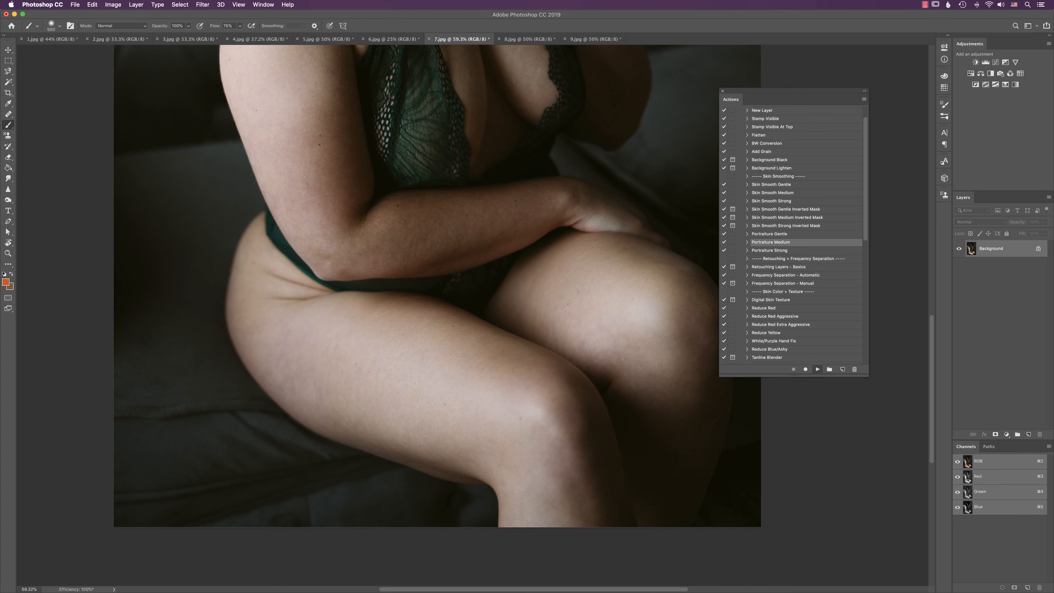
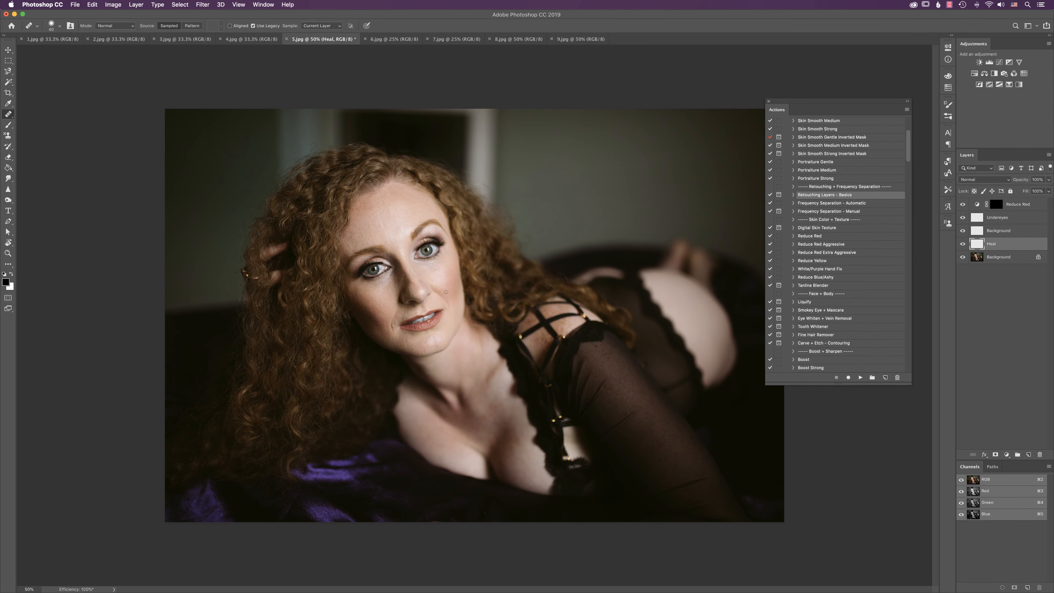
- Set the Healing Brush on 5.jpg to sample Current & Below
{"action": "mouse_move", "coordinate": [446, 292]}
{"action": "left_mouse_down"}
{"action": "mouse_move", "coordinate": [494, 292]}
{"action": "mouse_move", "coordinate": [514, 322]}
{"action": "left_mouse_up"}
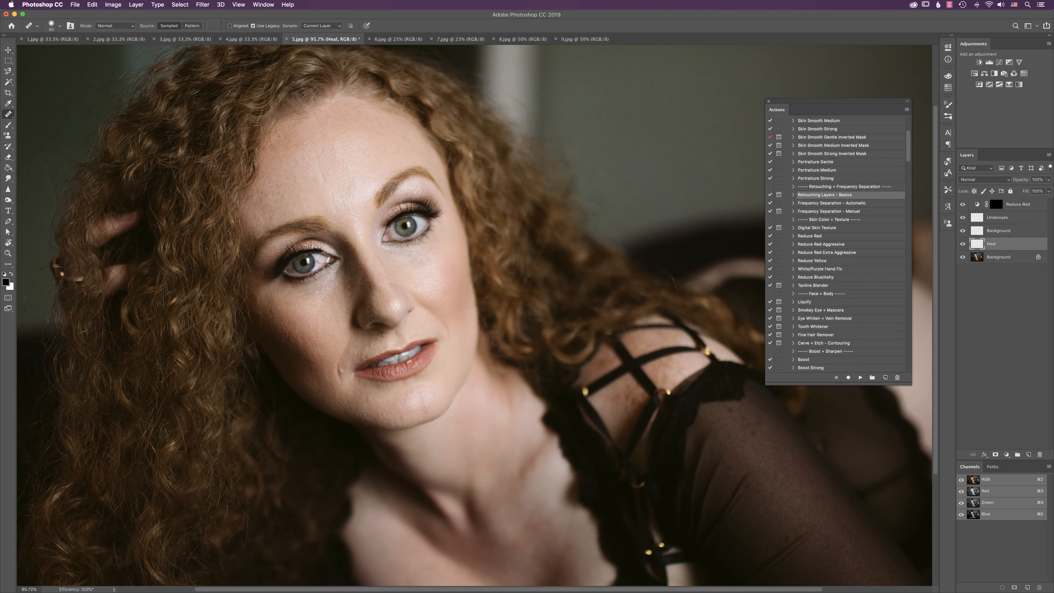
{"action": "left_click", "coordinate": [324, 27]}
{"action": "left_click", "coordinate": [322, 32]}
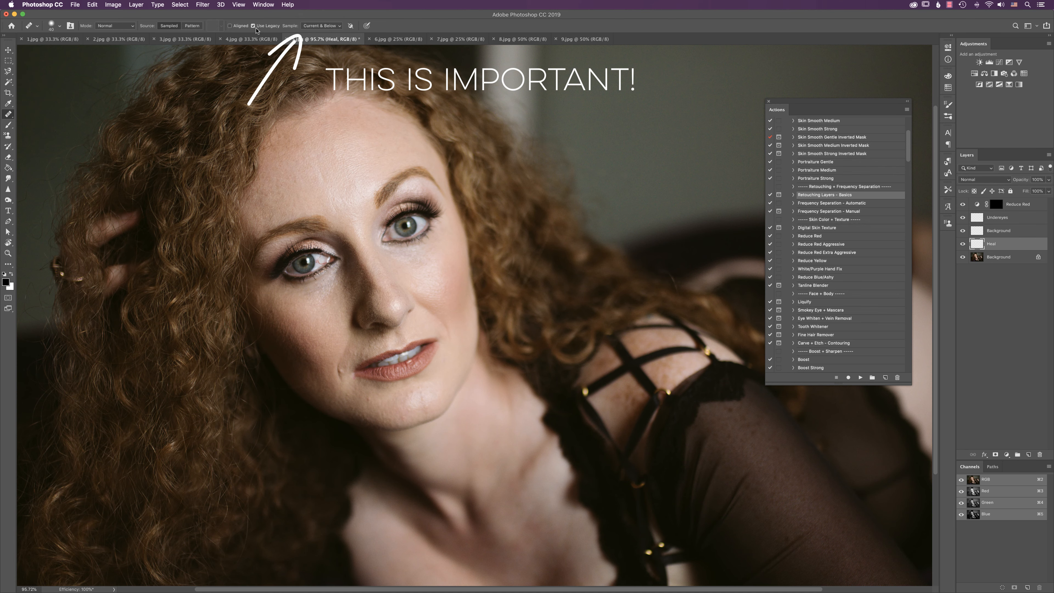
- Heal the blemishes along the chin and jaw on the Heal layer with a smaller brush, resampling nearby clean skin
{"action": "left_click_drag", "start_coordinate": [472, 234], "coordinate": [492, 225]}
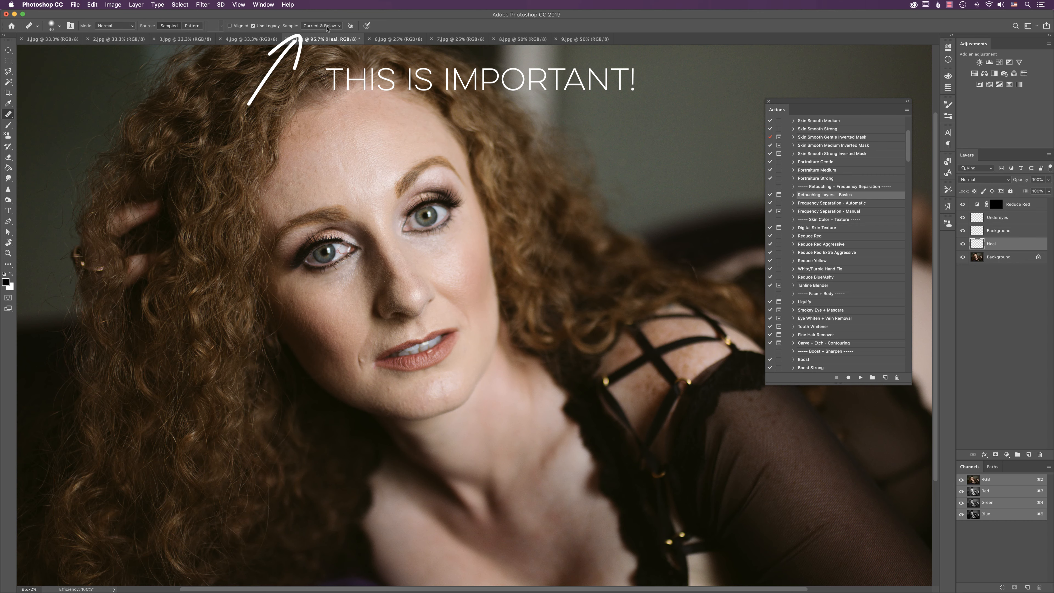
{"action": "left_click_drag", "start_coordinate": [478, 256], "coordinate": [500, 277]}
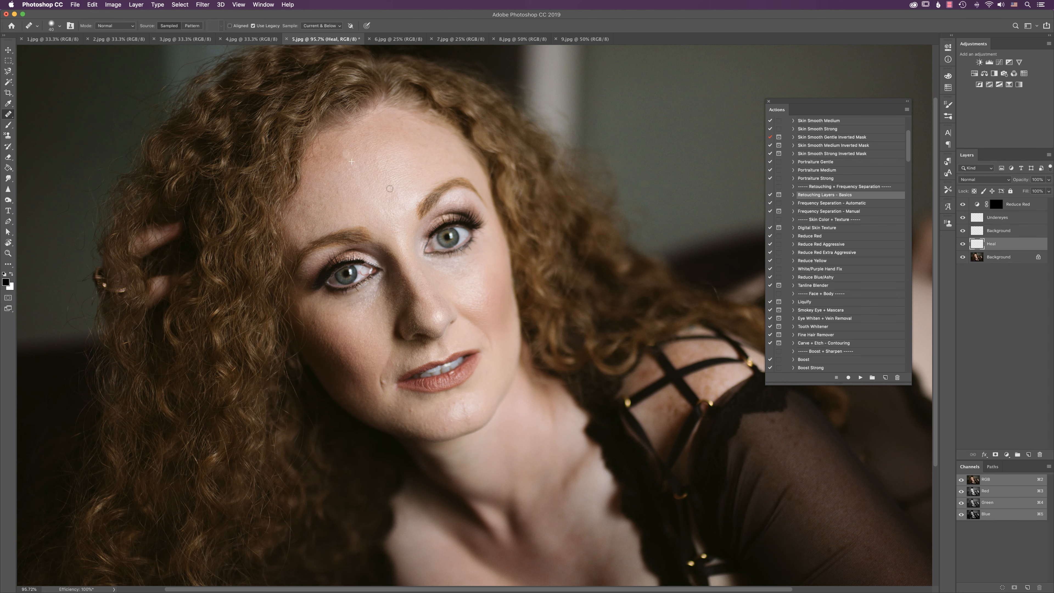
{"action": "scroll", "coordinate": [423, 154], "scroll_direction": "down", "scroll_amount": 5}
{"action": "key", "text": "bracketleft"}
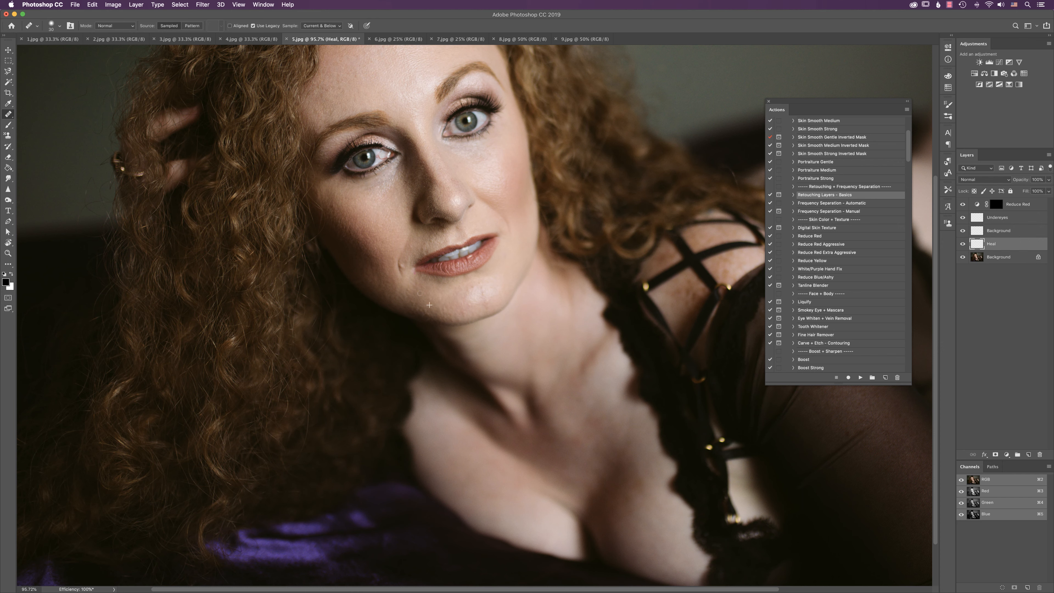
{"action": "left_click", "coordinate": [439, 298], "text": "alt"}
{"action": "left_click", "coordinate": [478, 298], "text": "alt"}
{"action": "left_click", "coordinate": [483, 292]}
{"action": "left_click", "coordinate": [467, 302], "text": "alt"}
{"action": "left_click", "coordinate": [471, 291]}
{"action": "left_click", "coordinate": [457, 299], "text": "alt"}
{"action": "left_click", "coordinate": [463, 295]}
{"action": "left_click", "coordinate": [471, 288]}
{"action": "left_click", "coordinate": [466, 295], "text": "alt"}
{"action": "left_click", "coordinate": [481, 284]}
{"action": "left_click", "coordinate": [501, 286], "text": "alt"}
{"action": "left_click", "coordinate": [489, 287]}
{"action": "left_click", "coordinate": [480, 299], "text": "alt"}
{"action": "left_click", "coordinate": [472, 299], "text": "alt"}
{"action": "left_click", "coordinate": [464, 296], "text": "alt"}
{"action": "left_click", "coordinate": [469, 305]}
- Try to heal an area of the chest beside the lace from sampled skin, and undo the stroke
{"action": "scroll", "coordinate": [431, 245], "scroll_direction": "down", "scroll_amount": 3}
{"action": "scroll", "coordinate": [435, 270], "scroll_direction": "right", "scroll_amount": 7}
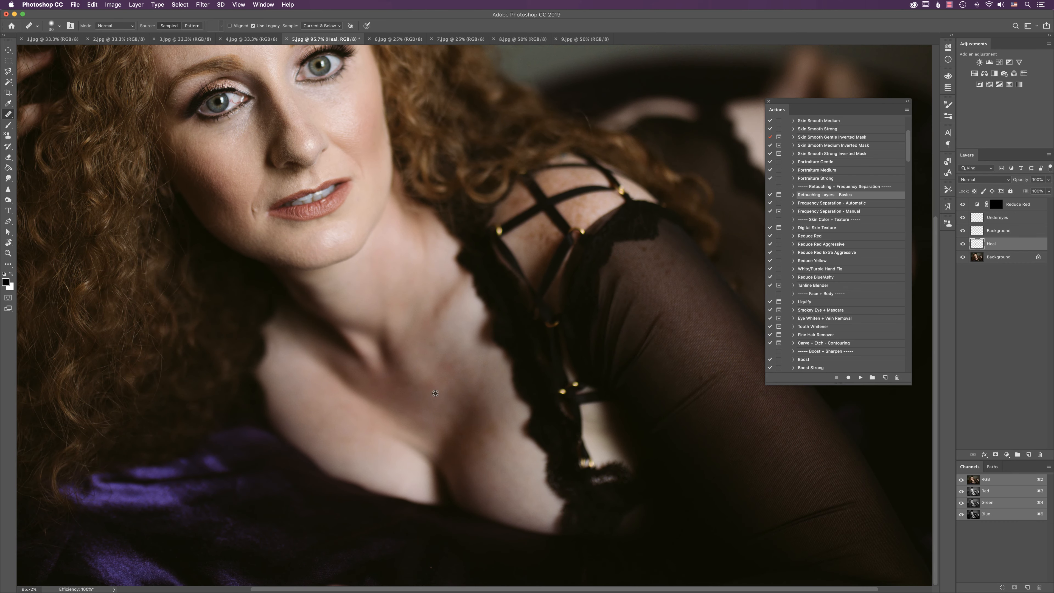
{"action": "scroll", "coordinate": [450, 492], "scroll_direction": "down", "scroll_amount": 5}
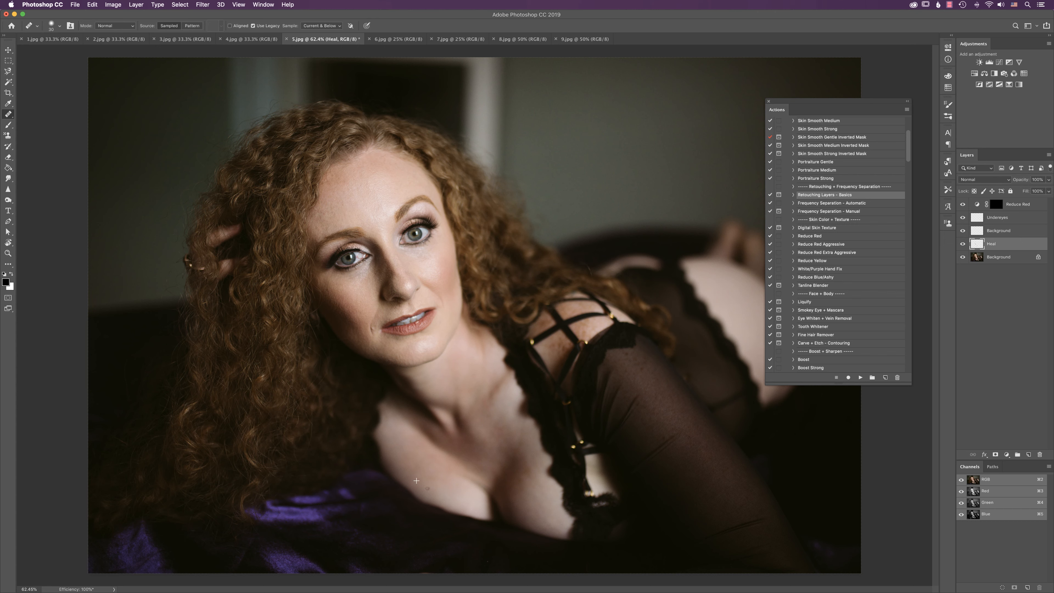
{"action": "left_click", "coordinate": [526, 494], "text": "alt"}
{"action": "mouse_move", "coordinate": [526, 507]}
{"action": "left_mouse_down"}
{"action": "mouse_move", "coordinate": [548, 525]}
{"action": "mouse_move", "coordinate": [531, 501]}
{"action": "mouse_move", "coordinate": [556, 519]}
{"action": "mouse_move", "coordinate": [532, 499]}
{"action": "left_mouse_up"}
{"action": "key", "text": "super+z"}
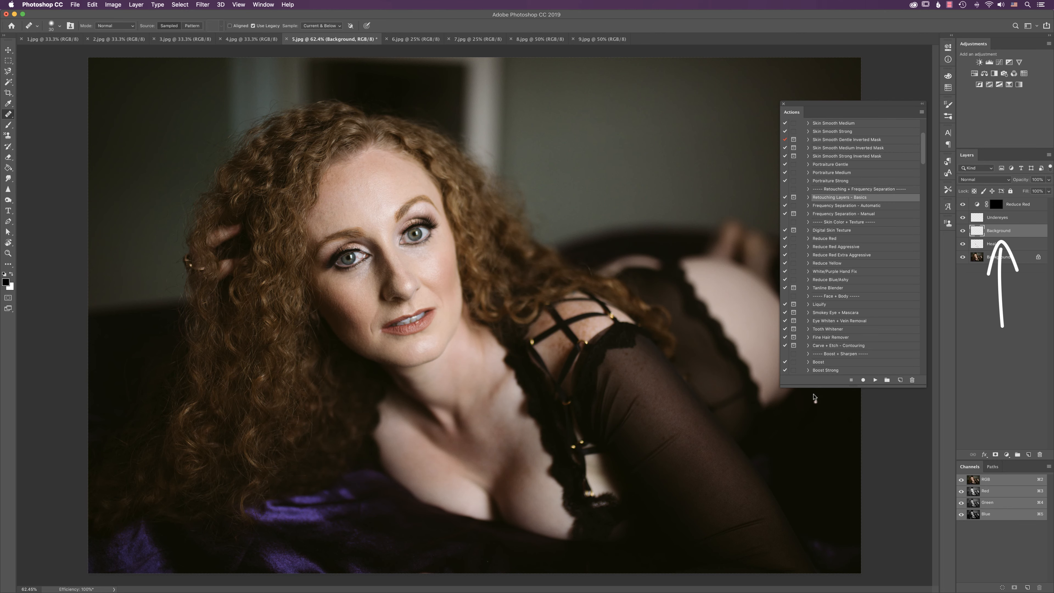
- Move the Actions panel lower over the photo
{"action": "scroll", "coordinate": [663, 334], "scroll_direction": "up", "scroll_amount": 3}
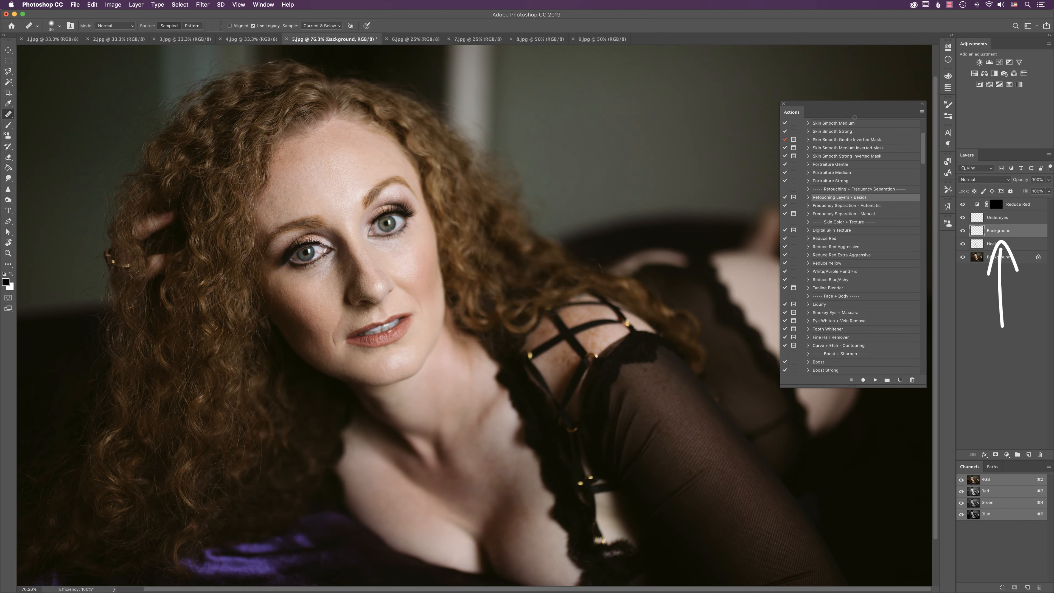
{"action": "mouse_move", "coordinate": [853, 103]}
{"action": "left_mouse_down"}
{"action": "mouse_move", "coordinate": [827, 216]}
{"action": "mouse_move", "coordinate": [841, 299]}
{"action": "mouse_move", "coordinate": [859, 197]}
{"action": "left_mouse_up"}
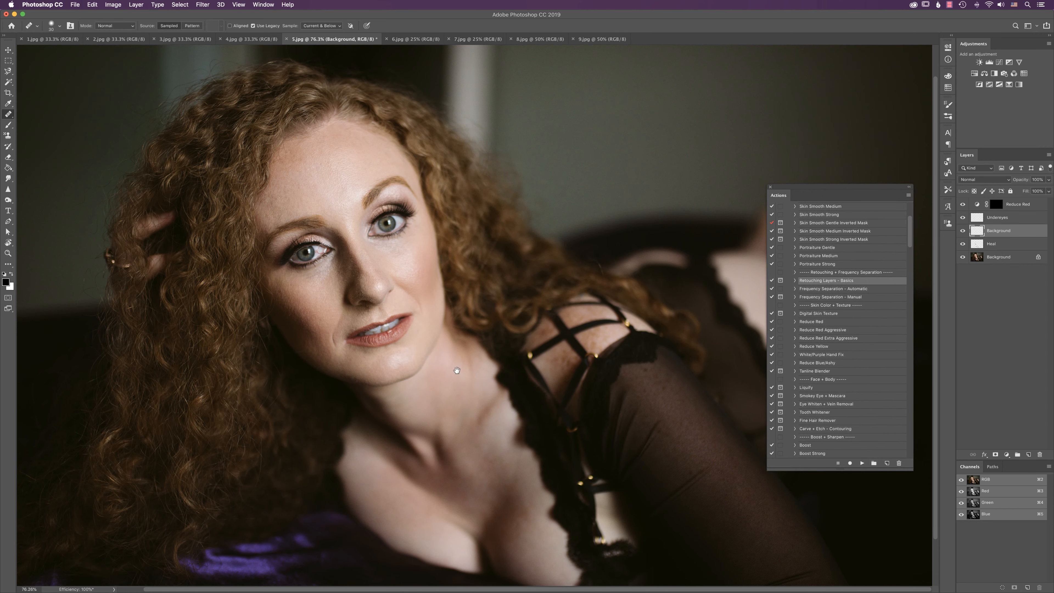
{"action": "scroll", "coordinate": [457, 370], "scroll_direction": "down", "scroll_amount": 3}
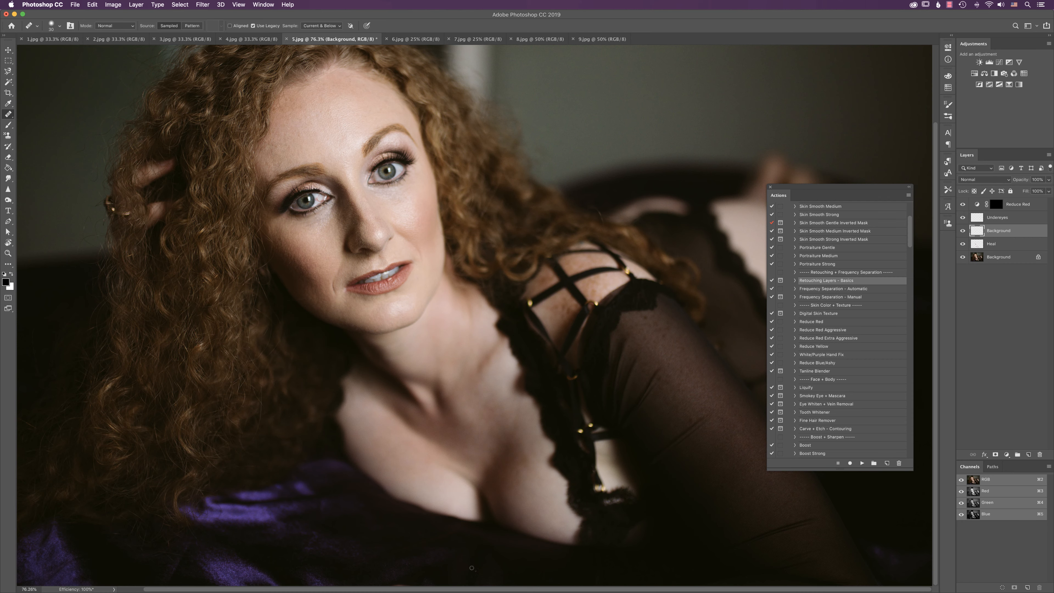
- On the Undereyes layer, heal the under-eye skin, the crease beside the mouth and the cheek from sampled skin
{"action": "left_click", "coordinate": [993, 218]}
{"action": "mouse_move", "coordinate": [476, 235]}
{"action": "left_mouse_down"}
{"action": "mouse_move", "coordinate": [503, 221]}
{"action": "mouse_move", "coordinate": [556, 266]}
{"action": "left_mouse_up"}
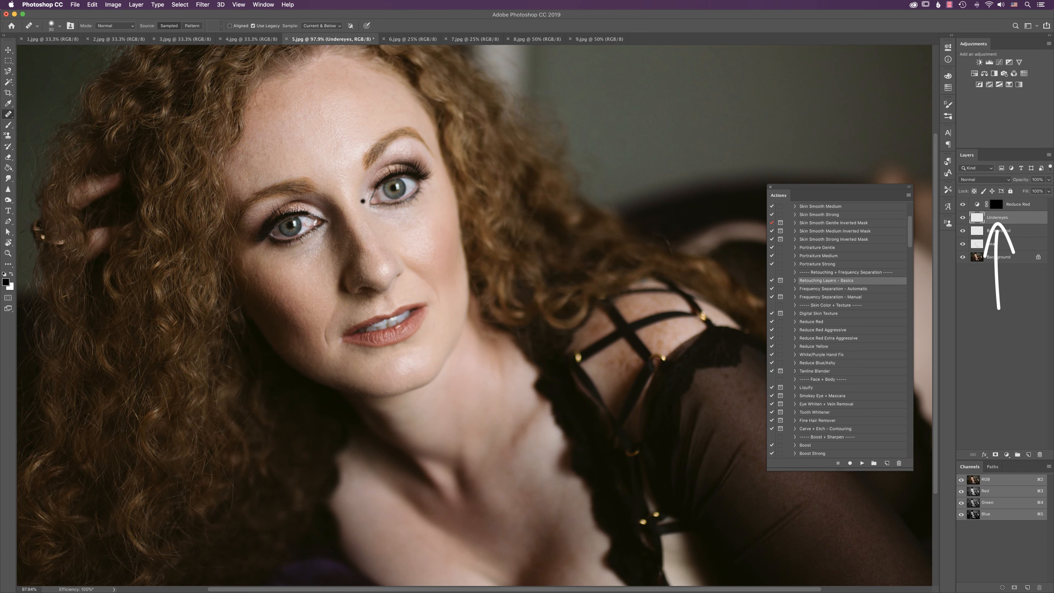
{"action": "left_click", "coordinate": [418, 237]}
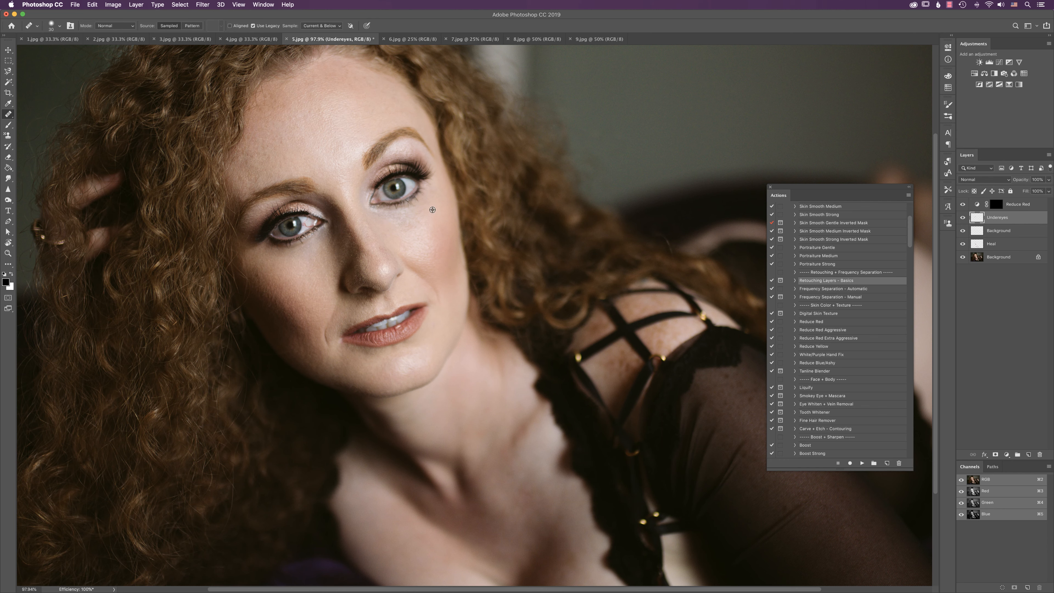
{"action": "left_click", "coordinate": [425, 224], "text": "alt"}
{"action": "mouse_move", "coordinate": [420, 214]}
{"action": "left_mouse_down"}
{"action": "mouse_move", "coordinate": [403, 228]}
{"action": "mouse_move", "coordinate": [396, 220]}
{"action": "mouse_move", "coordinate": [414, 224]}
{"action": "left_mouse_up"}
{"action": "left_click", "coordinate": [409, 233], "text": "alt"}
{"action": "left_click", "coordinate": [329, 353], "text": "alt"}
{"action": "left_click_drag", "start_coordinate": [326, 320], "coordinate": [319, 348]}
{"action": "left_click", "coordinate": [448, 286], "text": "alt"}
{"action": "left_click_drag", "start_coordinate": [434, 281], "coordinate": [434, 289]}
{"action": "left_click", "coordinate": [432, 229], "text": "alt"}
{"action": "left_click_drag", "start_coordinate": [407, 232], "coordinate": [415, 235]}
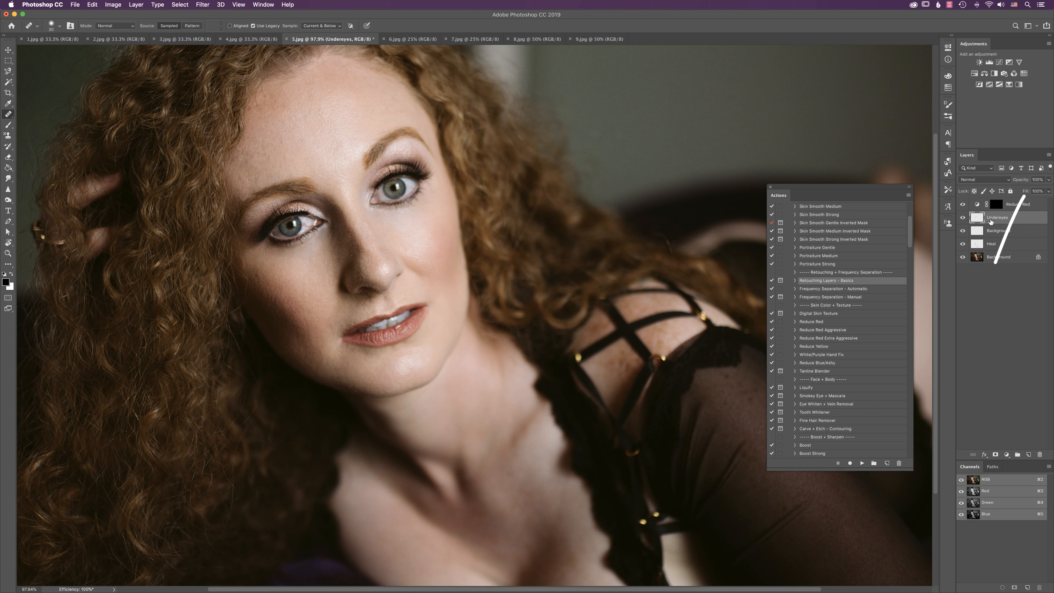
- Lower the Undereyes layer's opacity and compare the face with and without the layer
{"action": "left_click_drag", "start_coordinate": [1027, 180], "coordinate": [1004, 186]}
{"action": "left_click_drag", "start_coordinate": [646, 296], "coordinate": [618, 312]}
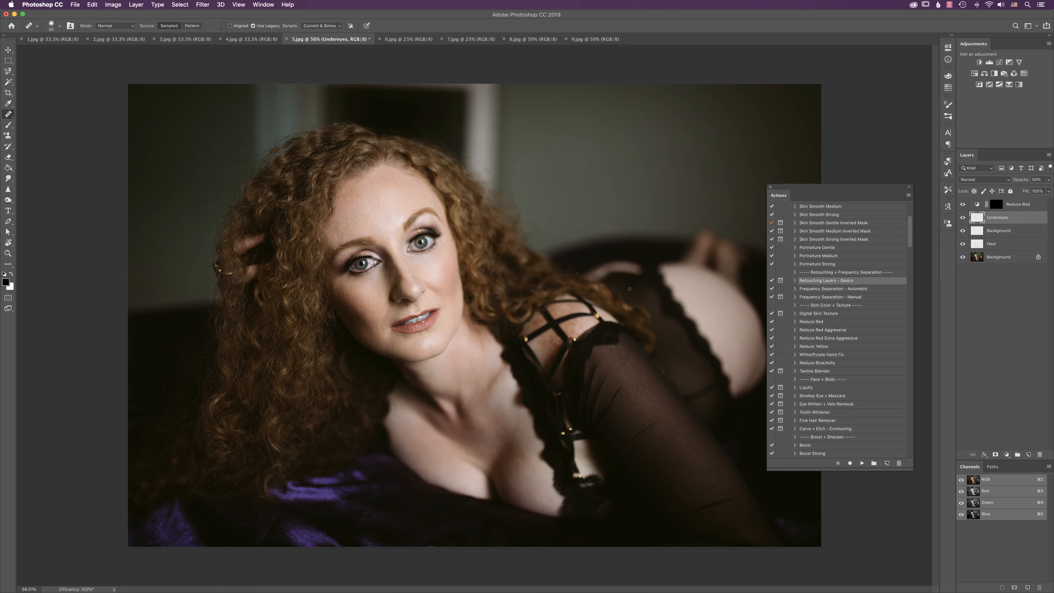
{"action": "left_click", "coordinate": [963, 219]}
{"action": "left_click", "coordinate": [964, 218]}
{"action": "left_click", "coordinate": [964, 219]}
{"action": "left_click", "coordinate": [964, 219]}
{"action": "left_click", "coordinate": [963, 218]}
{"action": "left_click", "coordinate": [963, 218]}
{"action": "left_click", "coordinate": [963, 218]}
{"action": "left_click", "coordinate": [963, 218]}
{"action": "left_click", "coordinate": [963, 217]}
{"action": "left_click", "coordinate": [963, 218]}
- Select the Reduce Red layer's mask and paint the red reduction onto the chest with a resized white brush
{"action": "left_click", "coordinate": [996, 204]}
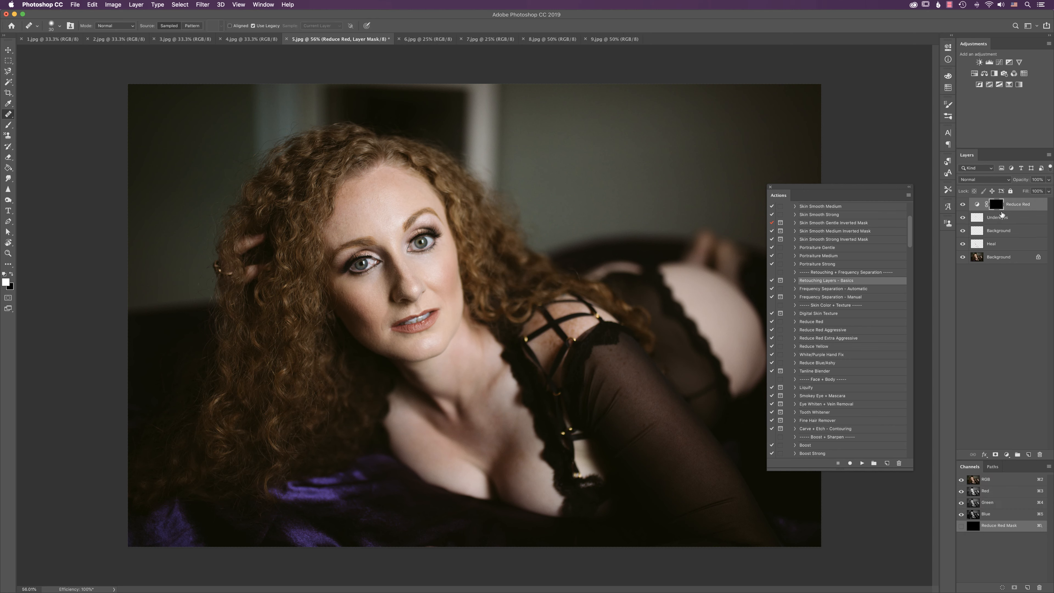
{"action": "left_click", "coordinate": [9, 126]}
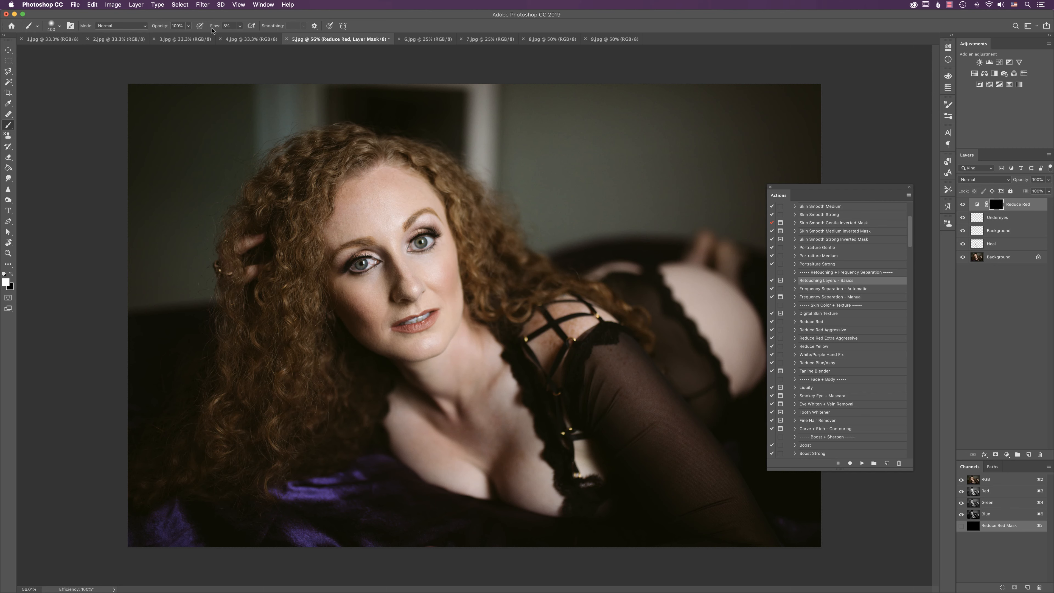
{"action": "key", "text": "bracketleft"}
{"action": "key", "text": "bracketright"}
{"action": "key", "text": "bracketright"}
{"action": "left_click_drag", "start_coordinate": [522, 483], "coordinate": [477, 452]}
- Resize the white brush and paint the red reduction onto further skin around the shoulder and hip
{"action": "key", "text": "bracketleft"}
{"action": "key", "text": "bracketleft"}
{"action": "key", "text": "bracketleft"}
{"action": "key", "text": "bracketright"}
{"action": "key", "text": "bracketright"}
{"action": "key", "text": "bracketright"}
{"action": "key", "text": "bracketright"}
{"action": "left_click_drag", "start_coordinate": [607, 363], "coordinate": [705, 368]}
- Compare the retouched photo with the original by repeatedly isolating the Background layer
{"action": "left_click", "coordinate": [963, 257], "text": "alt"}
{"action": "left_click", "coordinate": [962, 257], "text": "alt"}
{"action": "left_click", "coordinate": [963, 257], "text": "alt"}
{"action": "left_click", "coordinate": [963, 257], "text": "alt"}
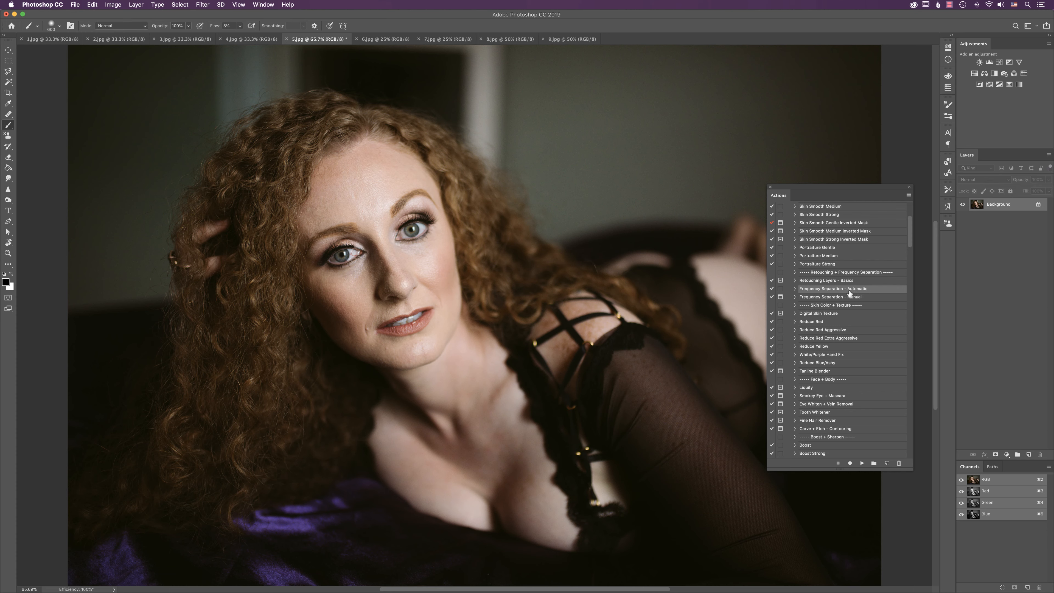
- Run the Frequency Separation - Automatic action on 5.jpg and examine the face on the Low - Color layer
{"action": "left_click", "coordinate": [861, 463]}
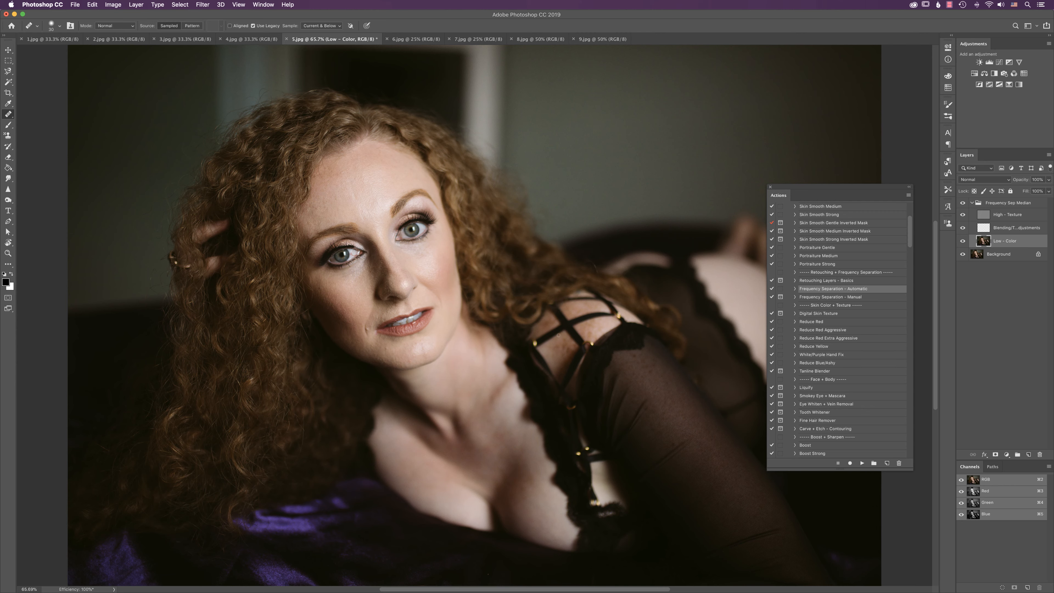
{"action": "left_click", "coordinate": [500, 341], "text": "super"}
{"action": "mouse_move", "coordinate": [534, 375]}
{"action": "left_mouse_down"}
{"action": "mouse_move", "coordinate": [569, 372]}
{"action": "mouse_move", "coordinate": [611, 432]}
{"action": "left_mouse_up"}
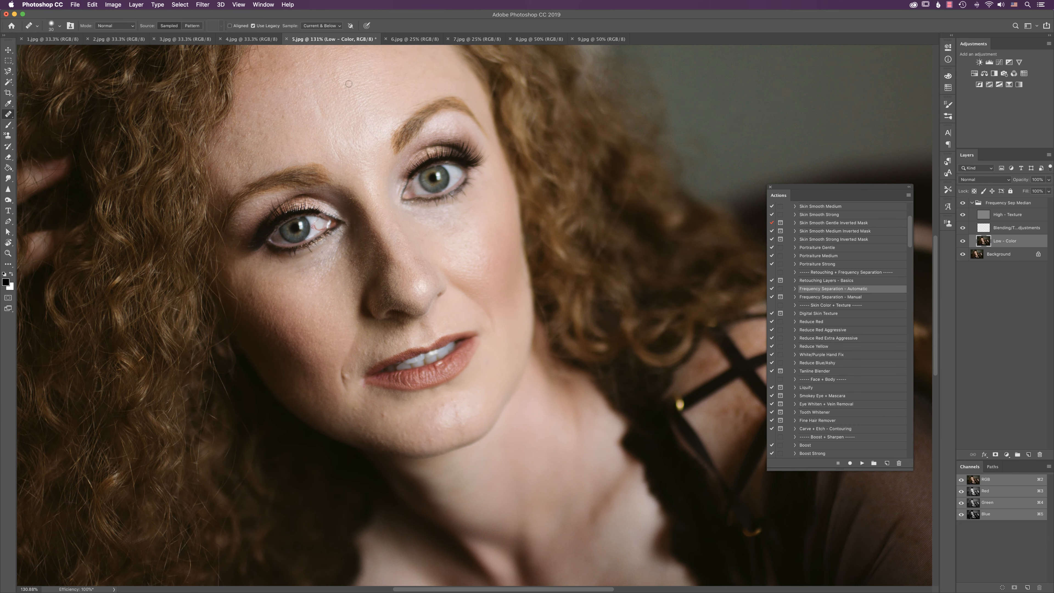
{"action": "scroll", "coordinate": [404, 243], "scroll_direction": "down", "scroll_amount": 3}
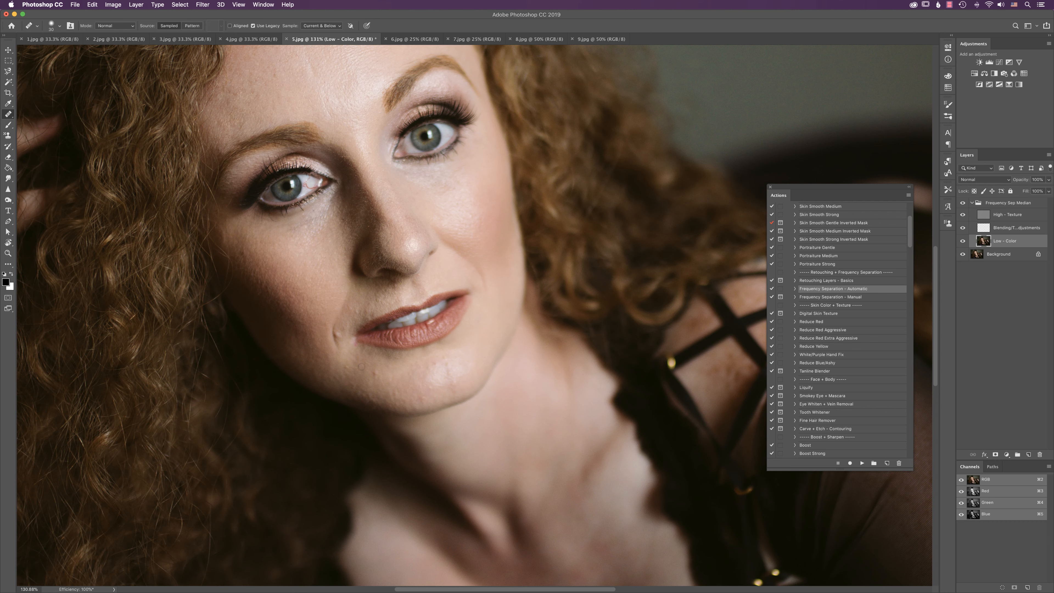
- Make the Blending/Tone Adjustments layer active in the frequency separation group
{"action": "left_click", "coordinate": [1025, 228]}
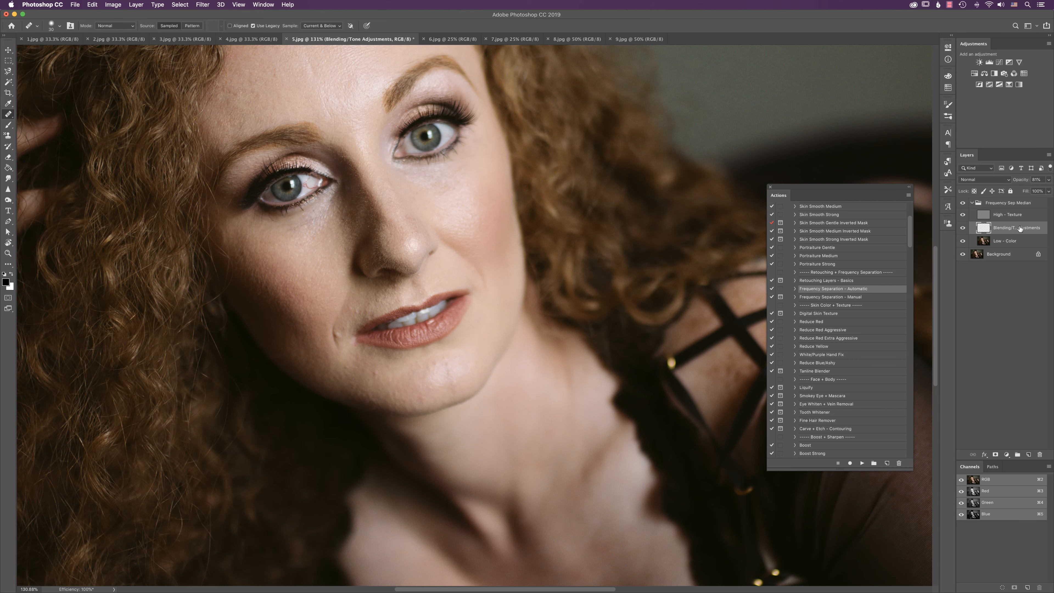
{"action": "left_click_drag", "start_coordinate": [667, 324], "coordinate": [613, 312]}
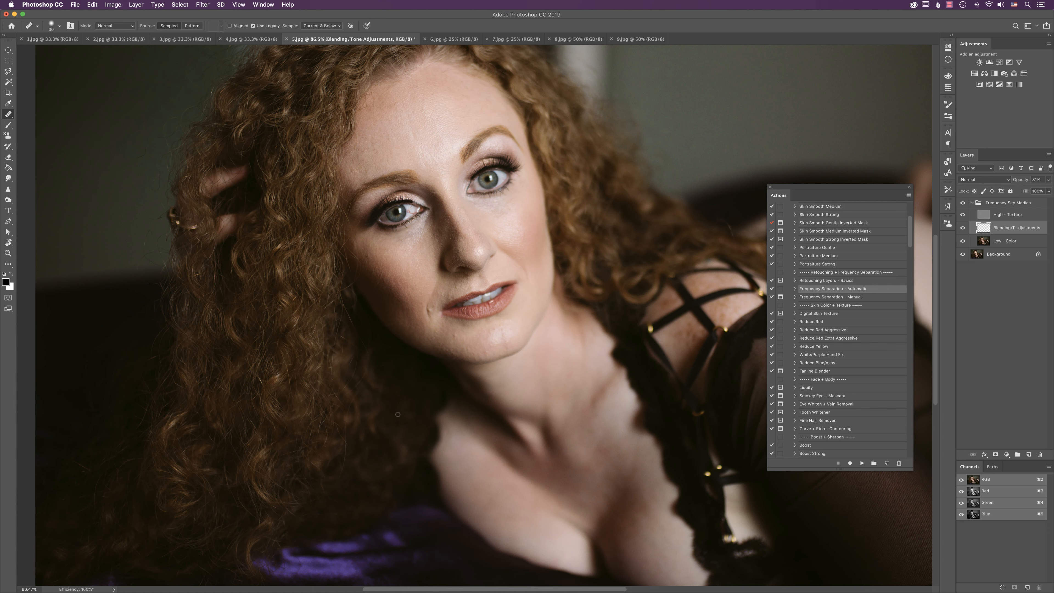
- Make the Low - Color layer active and heal the uneven tone at the centre of the chest with sampled skin
{"action": "left_click", "coordinate": [1023, 241]}
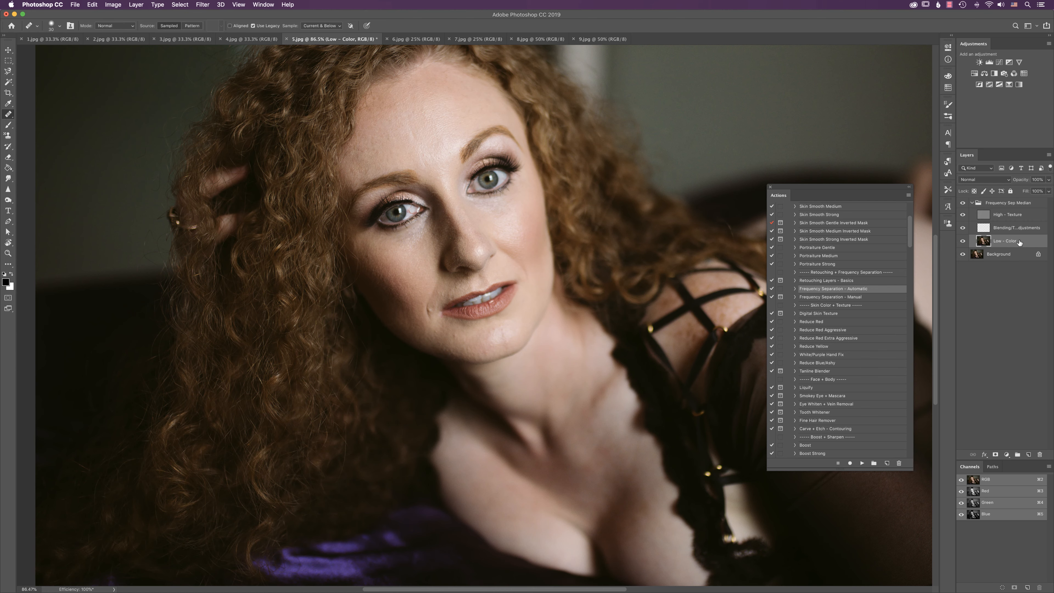
{"action": "key", "text": "super+minus"}
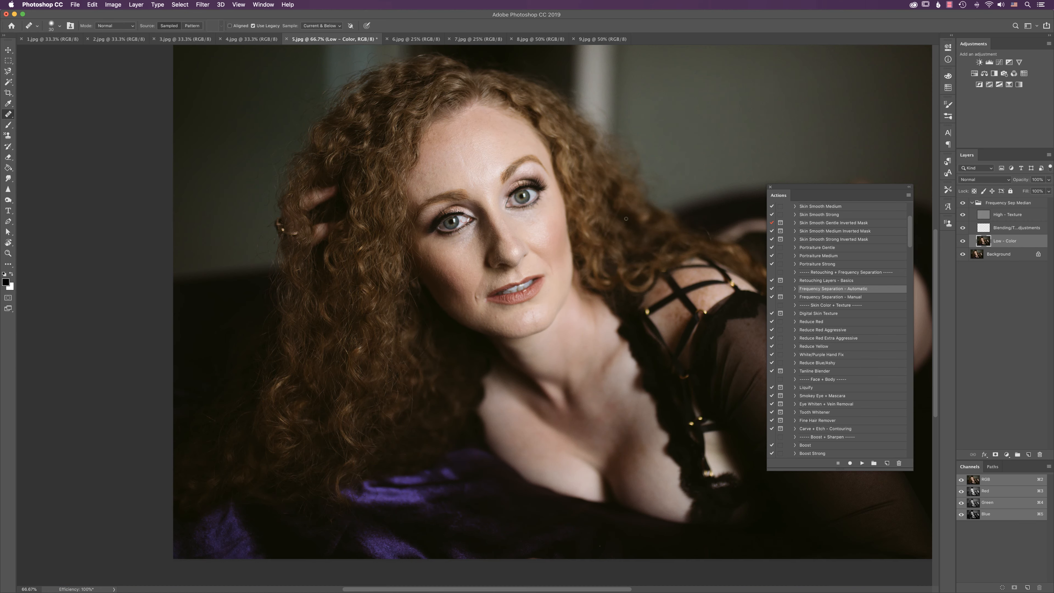
{"action": "scroll", "coordinate": [610, 232], "scroll_direction": "up", "scroll_amount": 5}
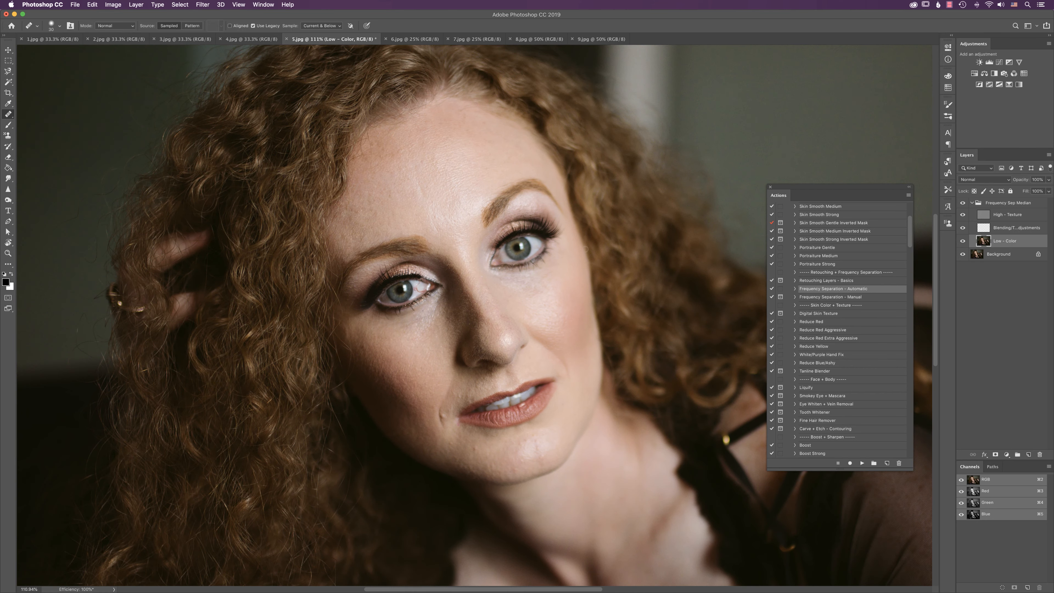
{"action": "left_click_drag", "start_coordinate": [639, 377], "coordinate": [535, 140]}
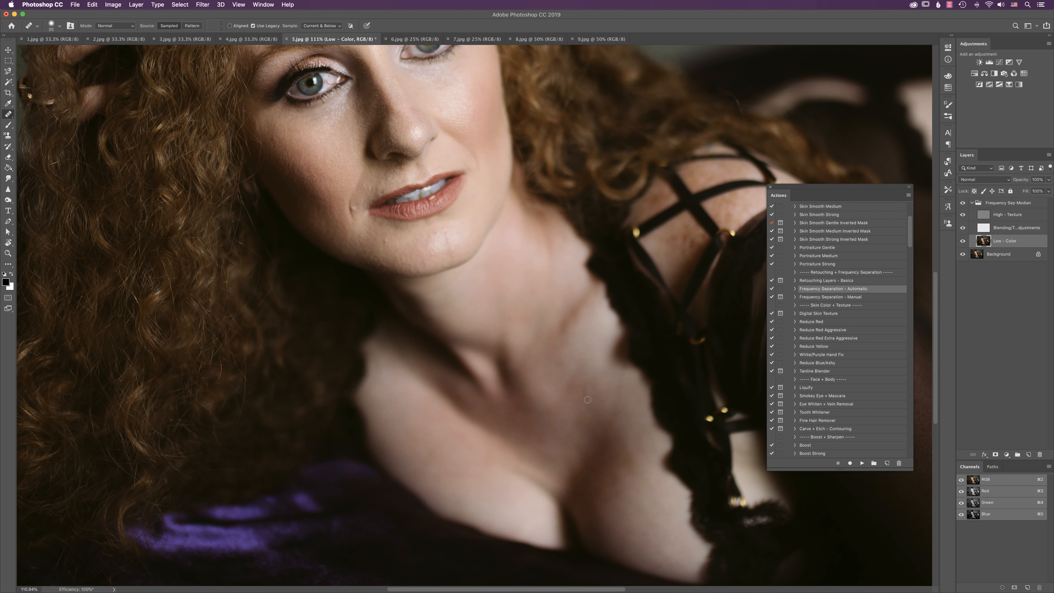
{"action": "left_click", "coordinate": [573, 400], "text": "alt"}
{"action": "left_click_drag", "start_coordinate": [586, 366], "coordinate": [570, 385]}
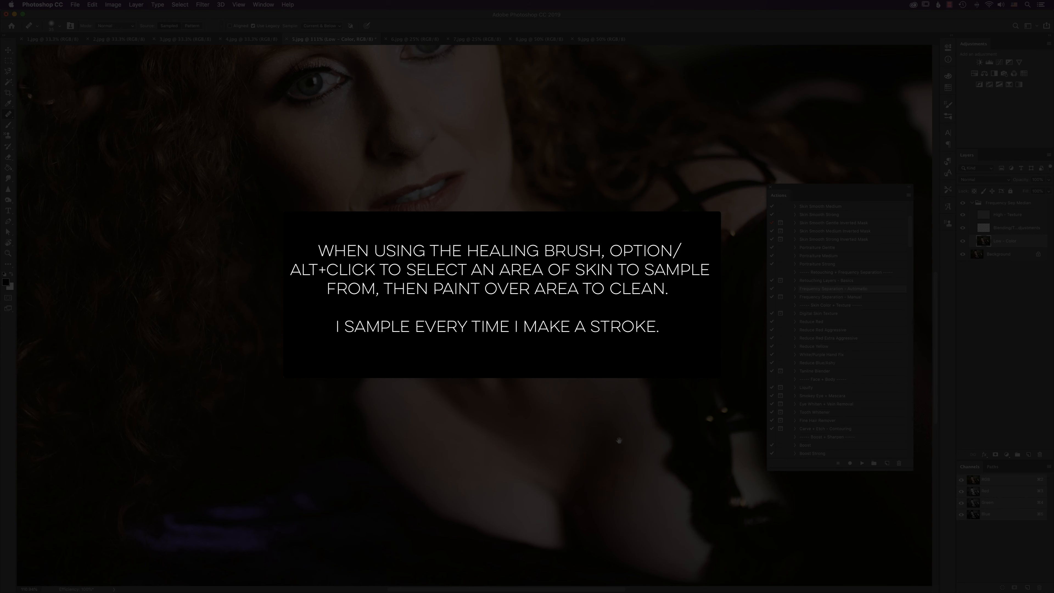
{"action": "left_click_drag", "start_coordinate": [618, 440], "coordinate": [589, 395]}
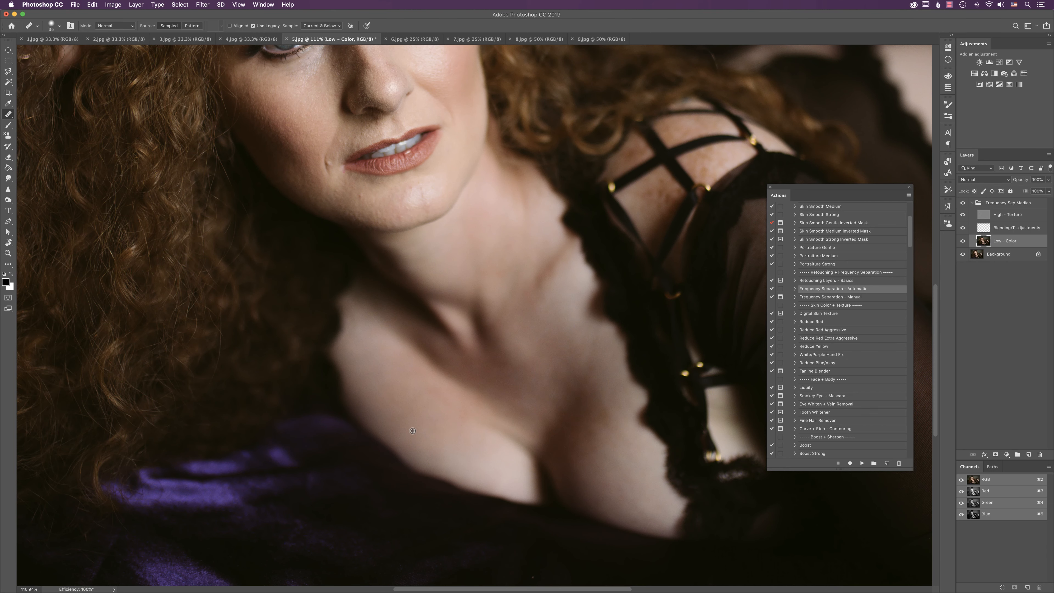
- Heal the remaining uneven patches on both sides of the lower chest on the Low - Color layer
{"action": "left_click", "coordinate": [402, 404]}
{"action": "left_click_drag", "start_coordinate": [397, 389], "coordinate": [413, 395]}
{"action": "scroll", "coordinate": [617, 484], "scroll_direction": "down", "scroll_amount": 2}
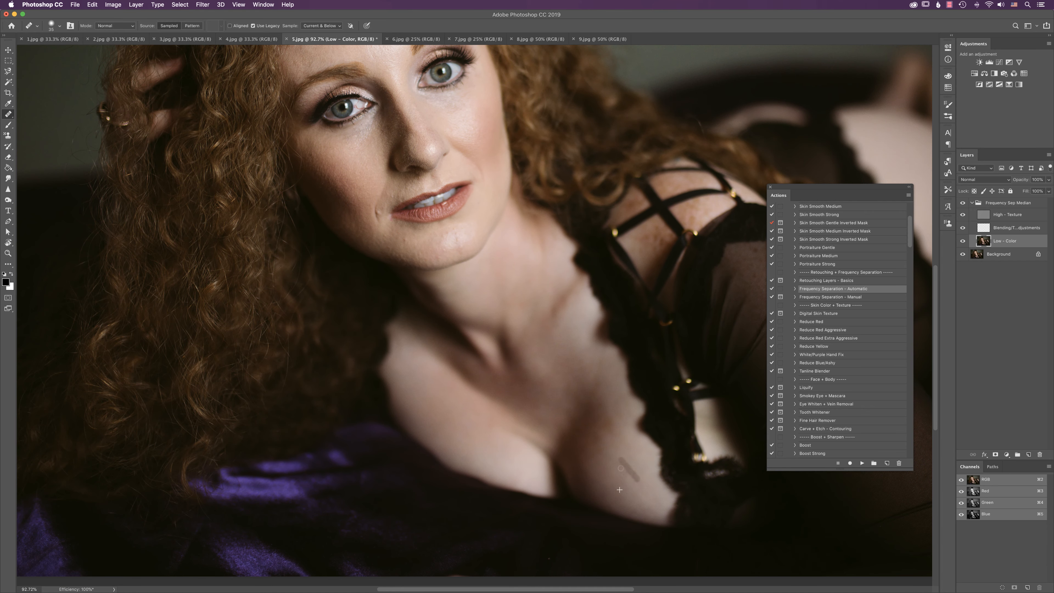
{"action": "left_click_drag", "start_coordinate": [631, 463], "coordinate": [641, 445]}
{"action": "left_click", "coordinate": [596, 453]}
{"action": "left_click", "coordinate": [596, 443]}
{"action": "left_click", "coordinate": [589, 446]}
{"action": "left_click", "coordinate": [597, 435]}
- Sample clean skin and heal the tonal transitions on the shadowed cheek and along the chin
{"action": "scroll", "coordinate": [424, 292], "scroll_direction": "up", "scroll_amount": 3}
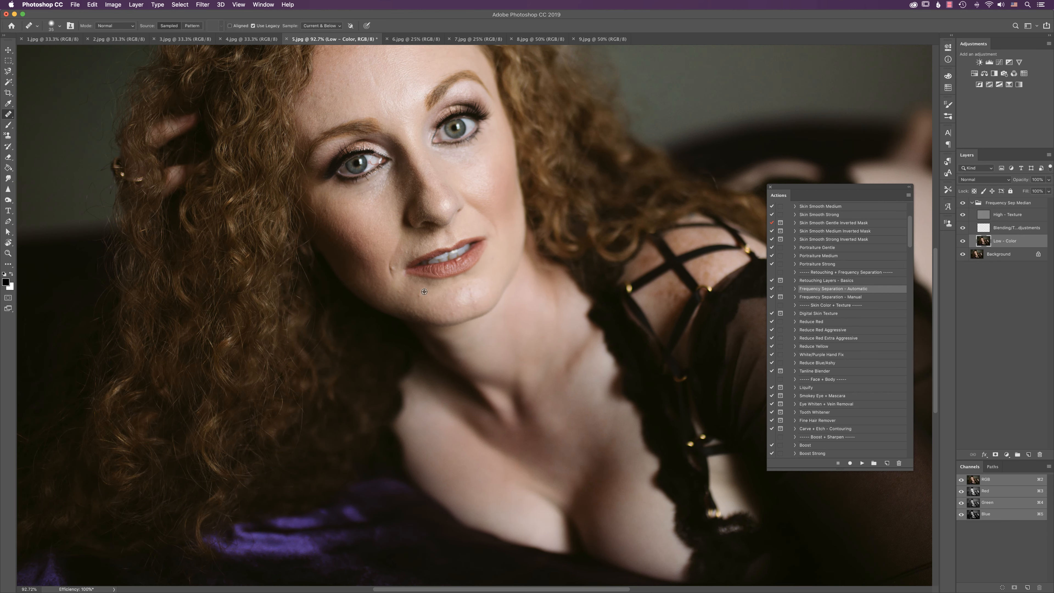
{"action": "left_click_drag", "start_coordinate": [355, 233], "coordinate": [376, 226]}
{"action": "left_click", "coordinate": [366, 245], "text": "alt"}
{"action": "left_click", "coordinate": [420, 298], "text": "alt"}
{"action": "left_click", "coordinate": [402, 298]}
{"action": "left_click_drag", "start_coordinate": [401, 305], "coordinate": [439, 312]}
- Make the High - Texture layer active and switch to the Clone Stamp tool for texture cleanup on the face
{"action": "scroll", "coordinate": [469, 300], "scroll_direction": "up", "scroll_amount": 3}
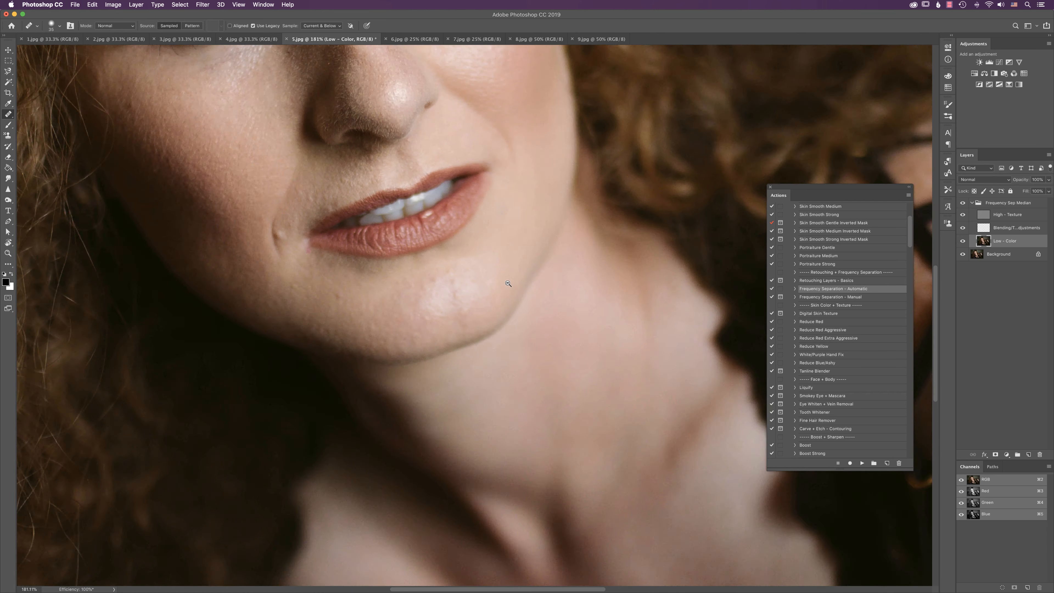
{"action": "scroll", "coordinate": [485, 294], "scroll_direction": "up", "scroll_amount": 3}
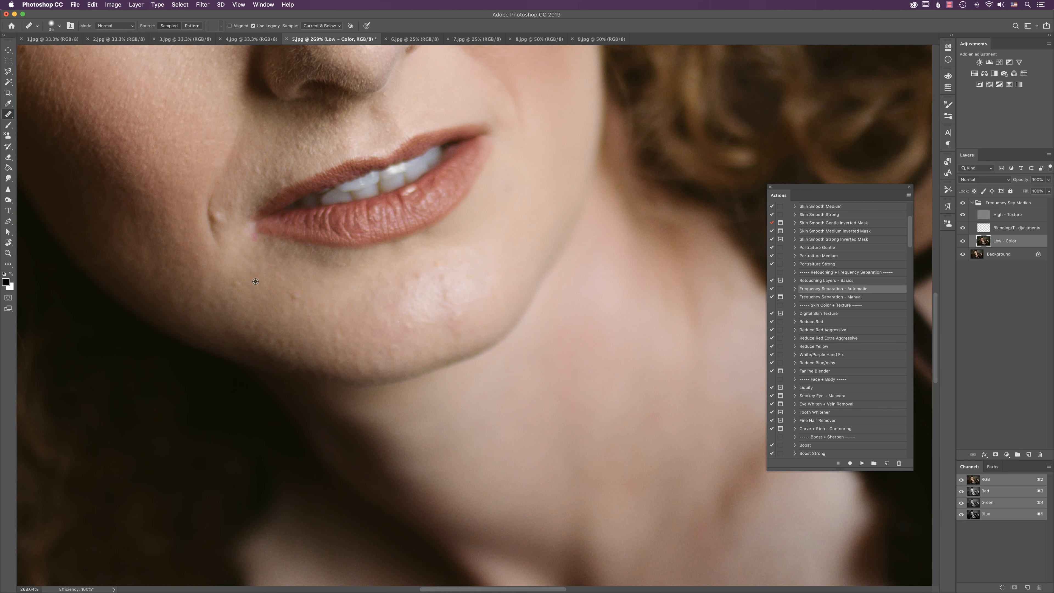
{"action": "scroll", "coordinate": [353, 301], "scroll_direction": "down", "scroll_amount": 1}
{"action": "left_click_drag", "start_coordinate": [353, 301], "coordinate": [460, 347]}
{"action": "key", "text": "bracketleft"}
{"action": "key", "text": "bracketleft"}
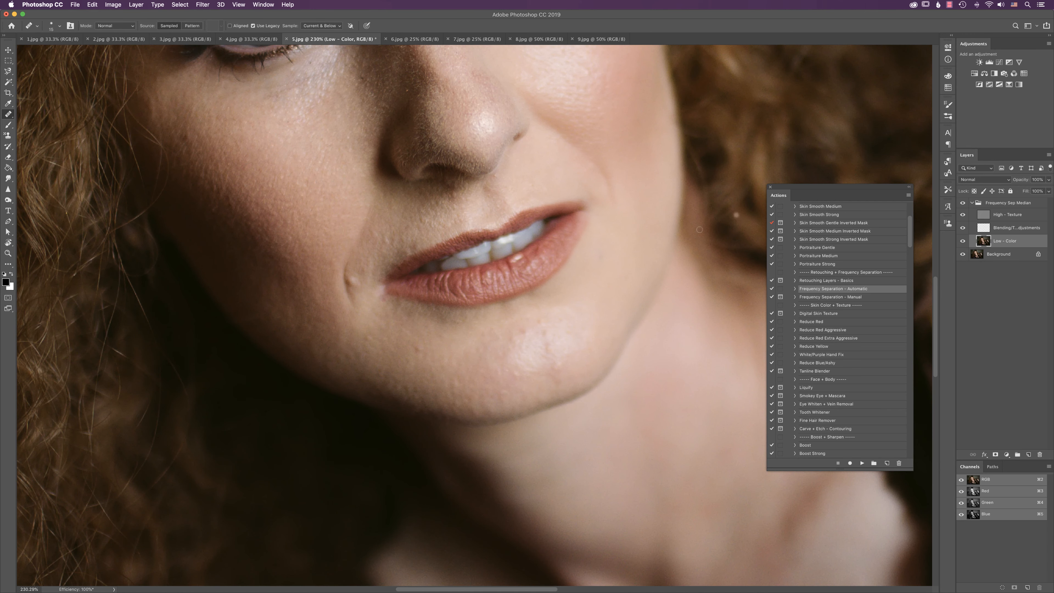
{"action": "left_click_drag", "start_coordinate": [737, 215], "coordinate": [760, 249]}
{"action": "left_click", "coordinate": [1006, 220]}
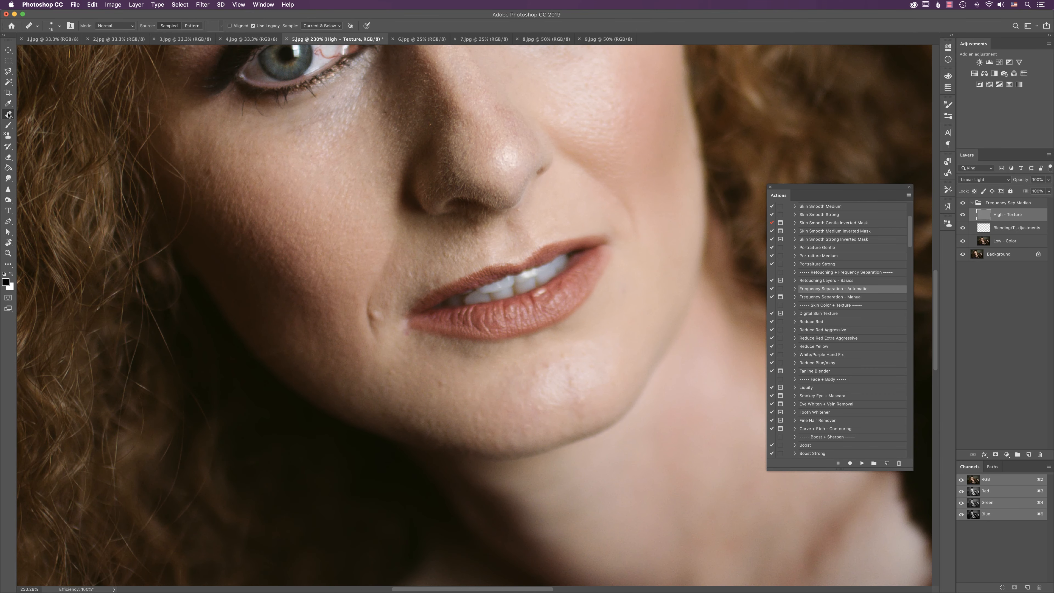
{"action": "left_click_drag", "start_coordinate": [395, 228], "coordinate": [419, 287]}
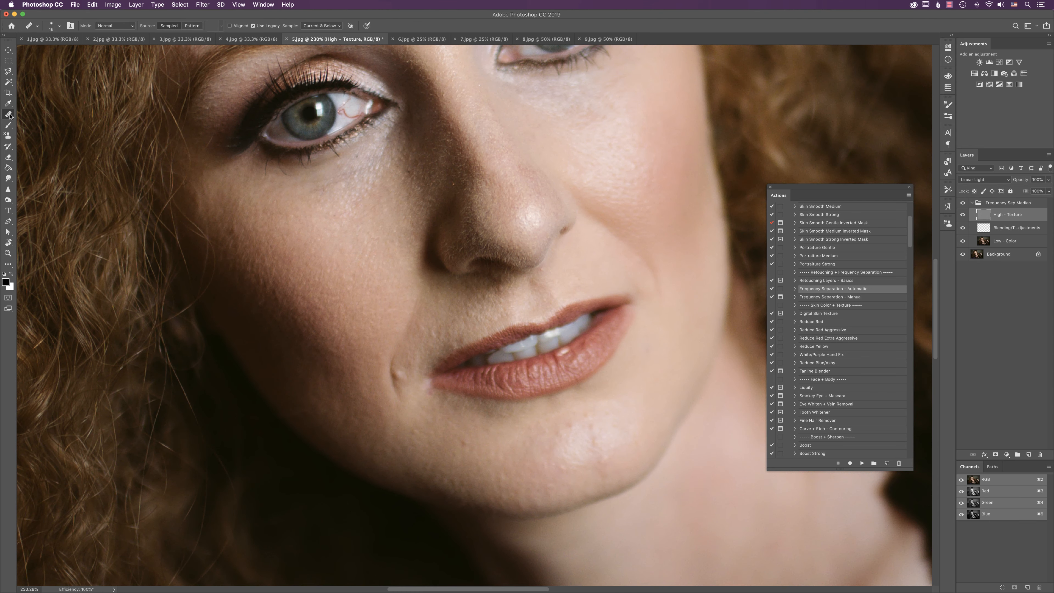
{"action": "left_click_drag", "start_coordinate": [13, 116], "coordinate": [36, 135]}
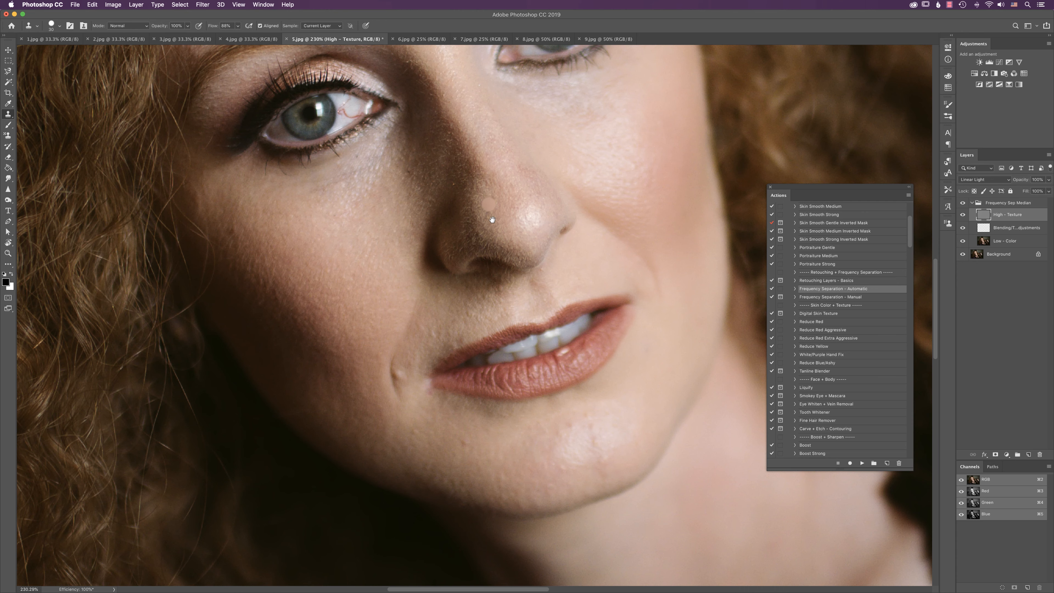
{"action": "left_click_drag", "start_coordinate": [529, 223], "coordinate": [543, 249]}
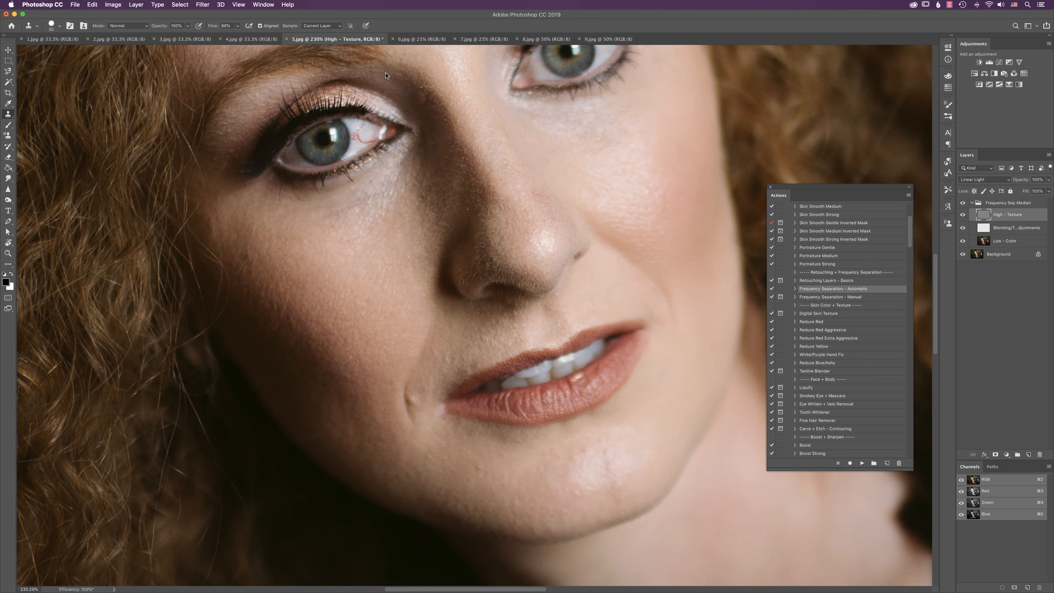
- Try cloning on the nose with sampling set to Current & Below, undo the stroke and restore sampling to Current Layer
{"action": "left_click", "coordinate": [323, 27]}
{"action": "left_click", "coordinate": [326, 34]}
{"action": "mouse_move", "coordinate": [459, 202]}
{"action": "left_mouse_down"}
{"action": "mouse_move", "coordinate": [459, 237]}
{"action": "mouse_move", "coordinate": [472, 203]}
{"action": "left_mouse_up"}
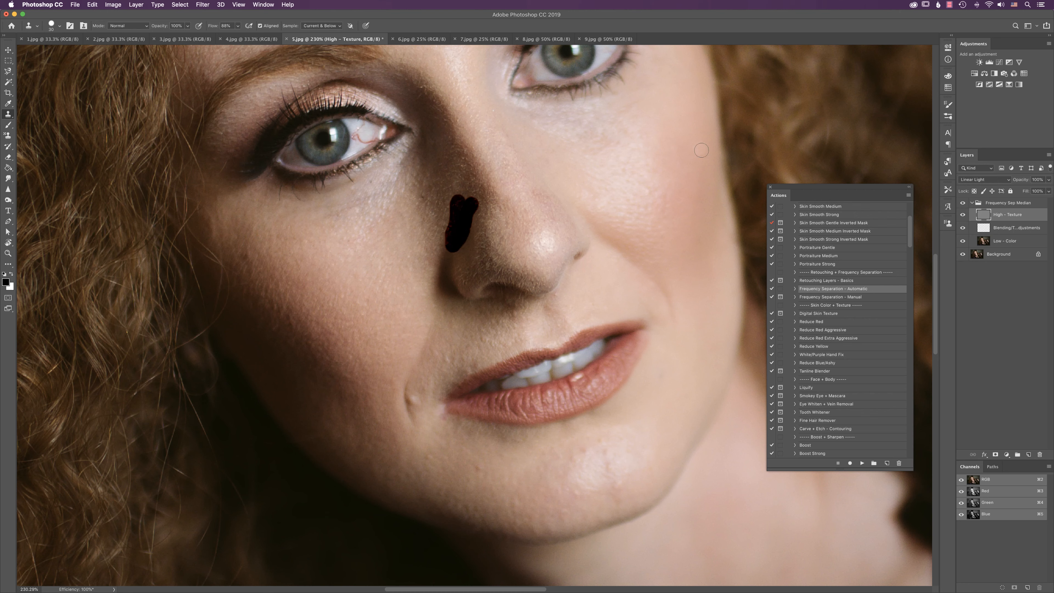
{"action": "key", "text": "super+z"}
{"action": "left_click", "coordinate": [325, 26]}
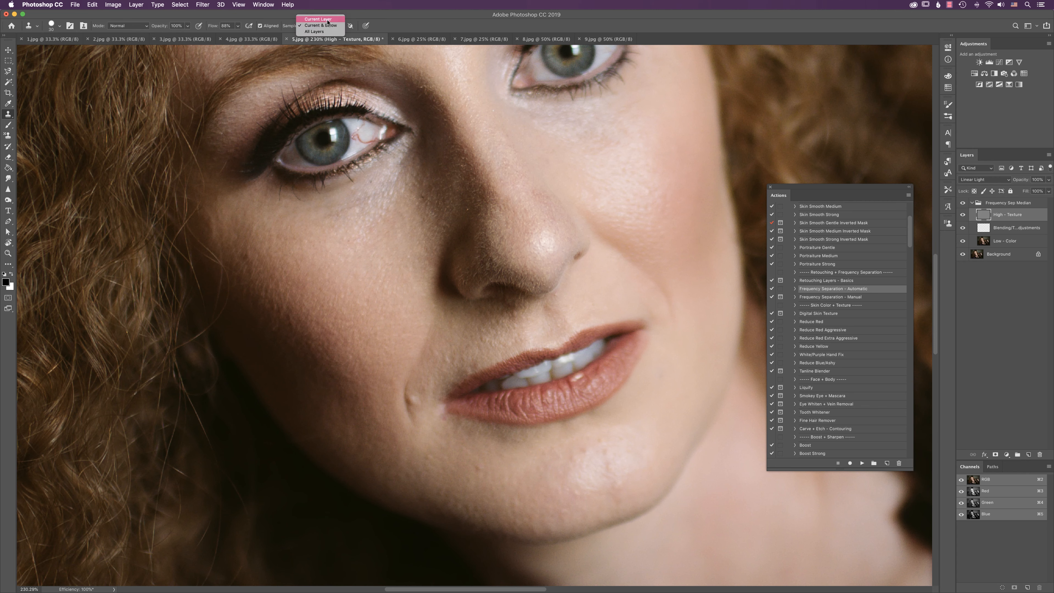
{"action": "left_click", "coordinate": [320, 18]}
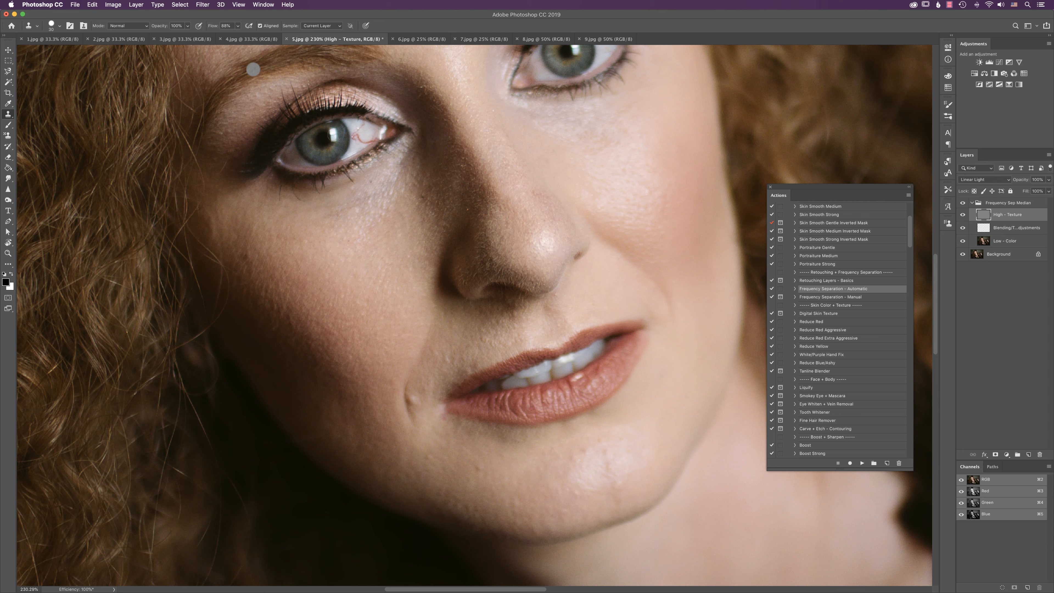
- Check the clone brush settings, shrink the brush and clone clean skin texture along the side of the nose
{"action": "right_click", "coordinate": [435, 234]}
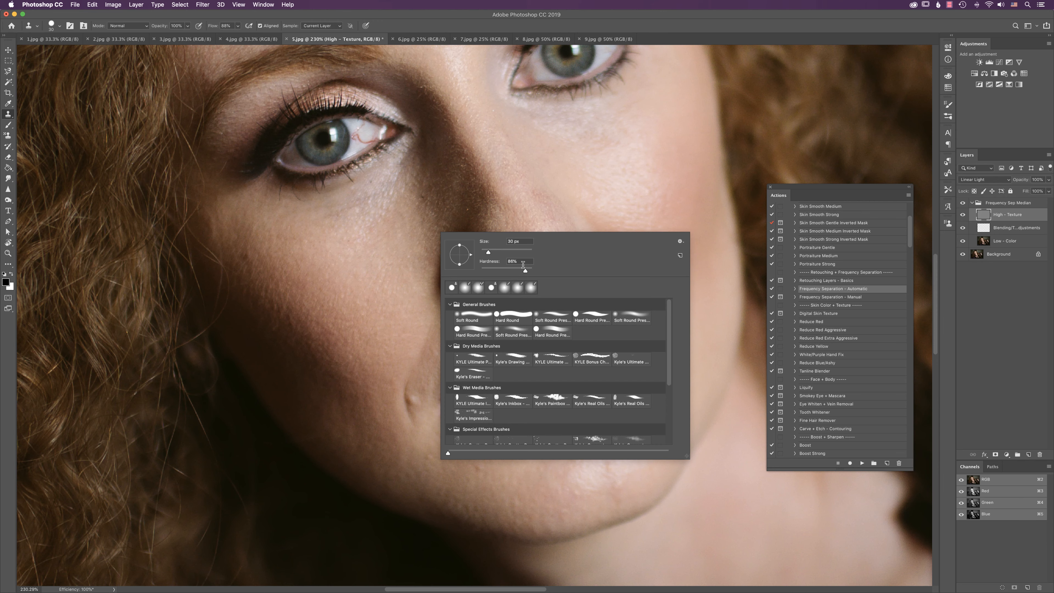
{"action": "key", "text": "Return"}
{"action": "key", "text": "bracketleft"}
{"action": "scroll", "coordinate": [483, 185], "scroll_direction": "down", "scroll_amount": 5}
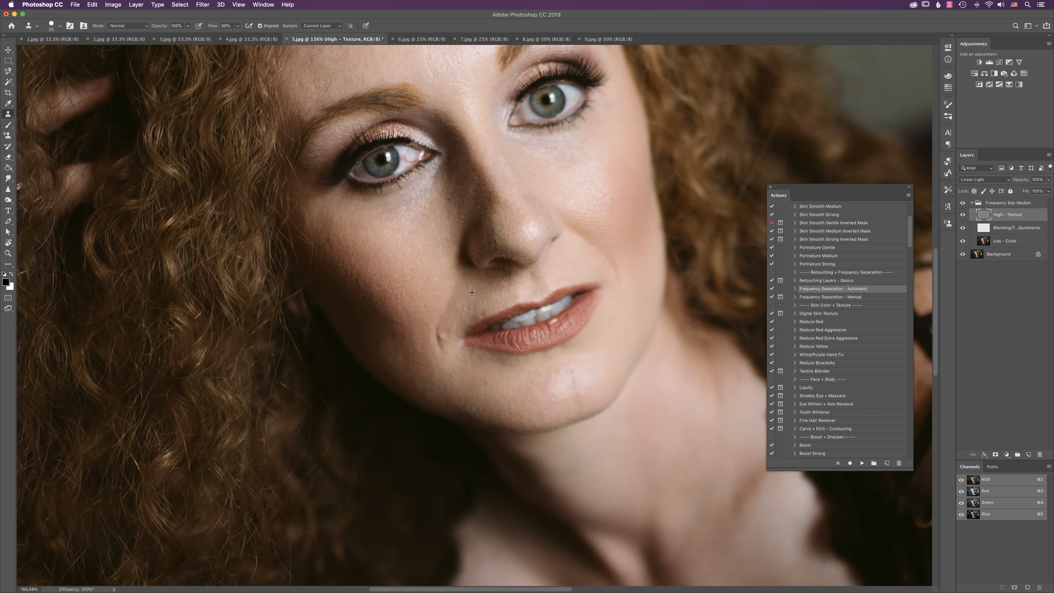
{"action": "left_click", "coordinate": [467, 192], "text": "alt"}
{"action": "left_click", "coordinate": [477, 186]}
{"action": "left_click", "coordinate": [478, 207]}
- Sample clean texture near the chin and clone it over the remaining blemishes on the face
{"action": "scroll", "coordinate": [470, 187], "scroll_direction": "up", "scroll_amount": 5}
{"action": "scroll", "coordinate": [471, 187], "scroll_direction": "left", "scroll_amount": 2}
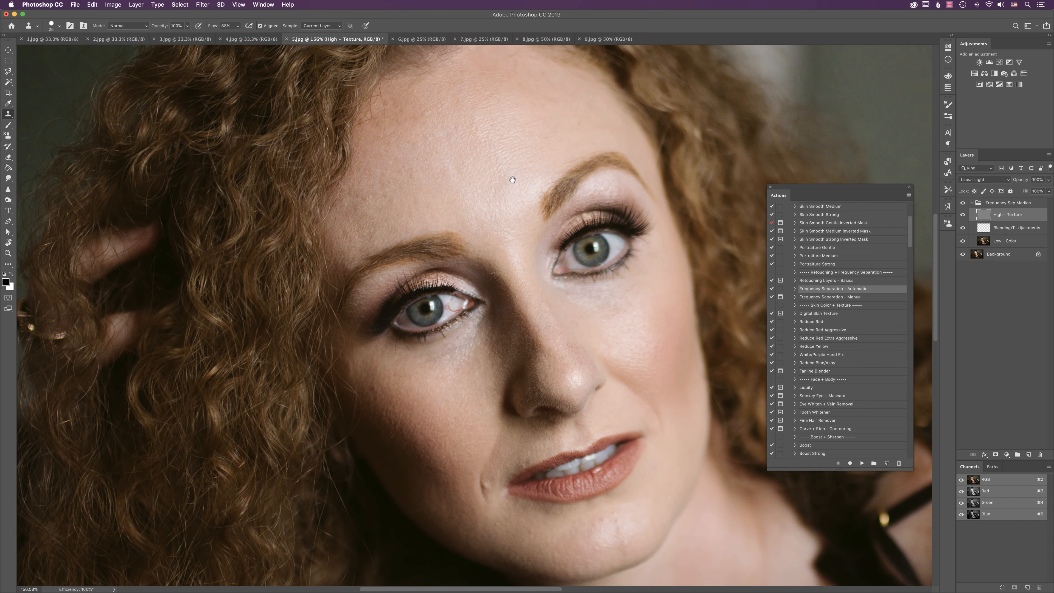
{"action": "scroll", "coordinate": [518, 176], "scroll_direction": "up", "scroll_amount": 2}
{"action": "scroll", "coordinate": [498, 187], "scroll_direction": "down", "scroll_amount": 6}
{"action": "scroll", "coordinate": [498, 187], "scroll_direction": "right", "scroll_amount": 3}
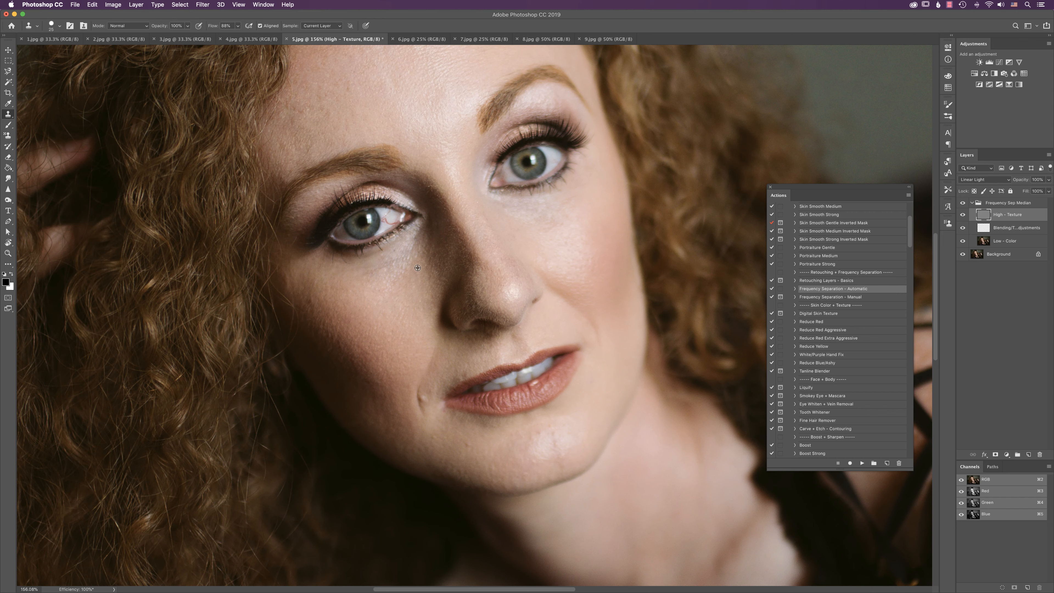
{"action": "scroll", "coordinate": [399, 316], "scroll_direction": "down", "scroll_amount": 5}
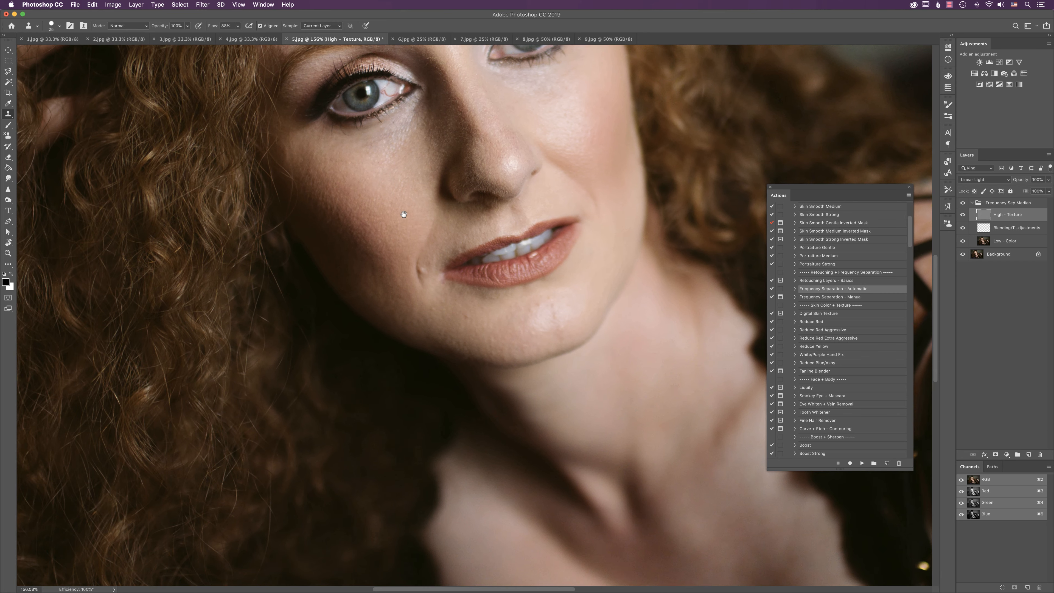
{"action": "left_click", "coordinate": [478, 326], "text": "alt"}
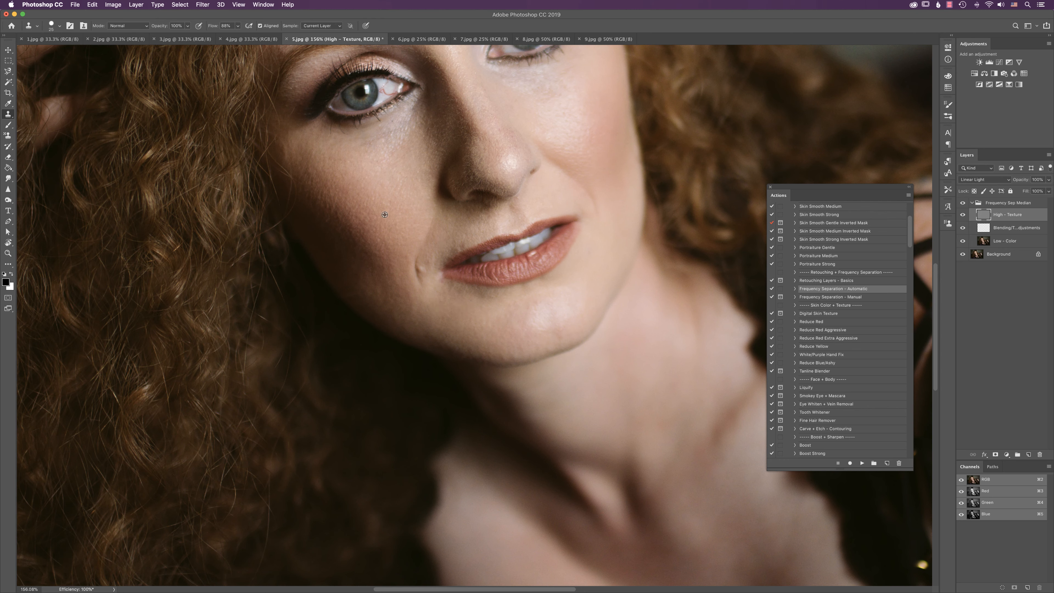
{"action": "scroll", "coordinate": [380, 227], "scroll_direction": "up", "scroll_amount": 3}
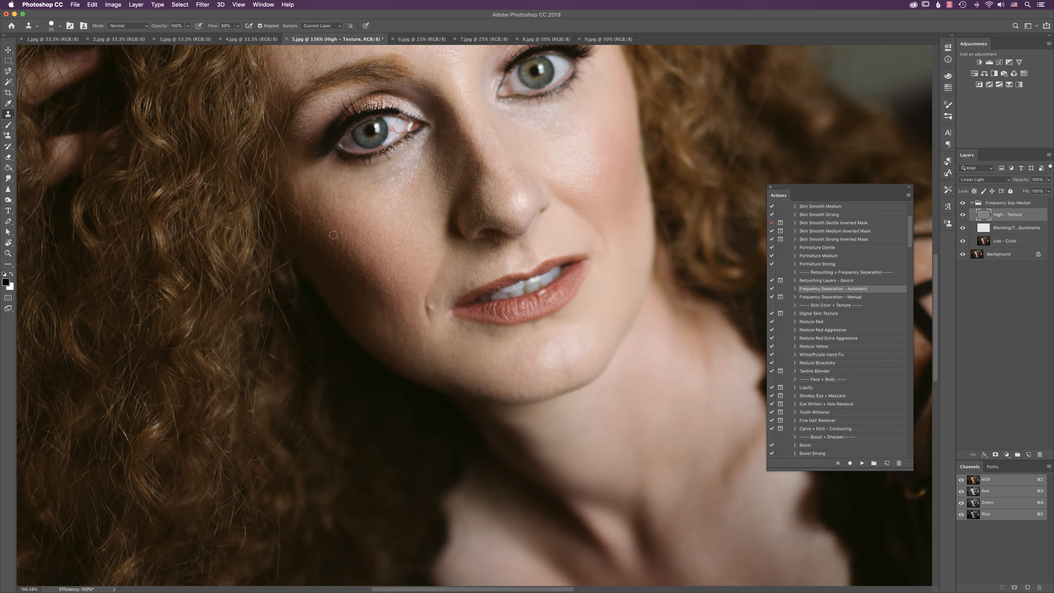
{"action": "scroll", "coordinate": [433, 240], "scroll_direction": "down", "scroll_amount": 5}
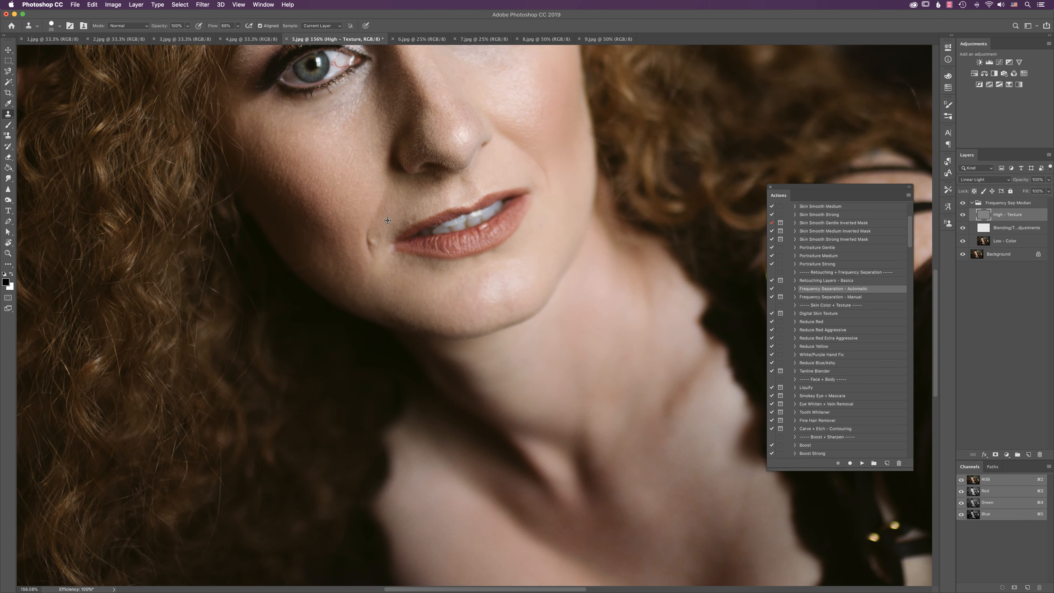
- Undo the last clone stroke, try a texture dab on the cheek beside the nose and undo it
{"action": "key", "text": "super+z"}
{"action": "left_click_drag", "start_coordinate": [636, 319], "coordinate": [610, 359]}
{"action": "left_click_drag", "start_coordinate": [610, 358], "coordinate": [591, 436]}
{"action": "left_click", "coordinate": [541, 265], "text": "alt"}
{"action": "left_click", "coordinate": [527, 264]}
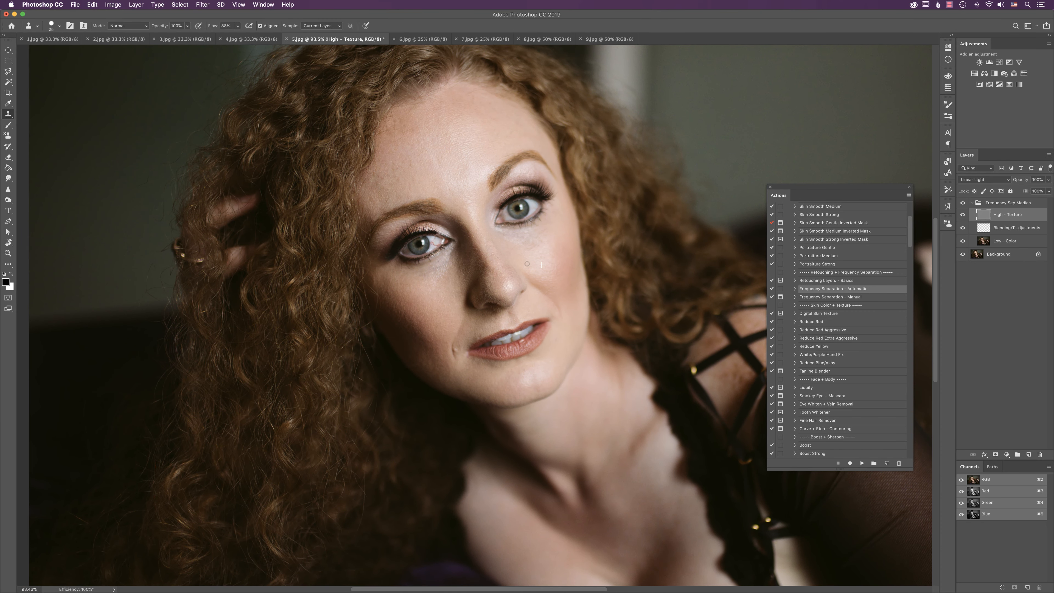
{"action": "key", "text": "super+z"}
- Compare the cleaned face and chest with the original by repeatedly isolating the Background layer
{"action": "left_click", "coordinate": [962, 255], "text": "alt"}
{"action": "left_click", "coordinate": [962, 255], "text": "alt"}
{"action": "left_click", "coordinate": [962, 255], "text": "alt"}
{"action": "left_click", "coordinate": [961, 255], "text": "alt"}
{"action": "left_click", "coordinate": [962, 255], "text": "alt"}
{"action": "scroll", "coordinate": [538, 388], "scroll_direction": "down", "scroll_amount": 5}
{"action": "scroll", "coordinate": [538, 389], "scroll_direction": "right", "scroll_amount": 2}
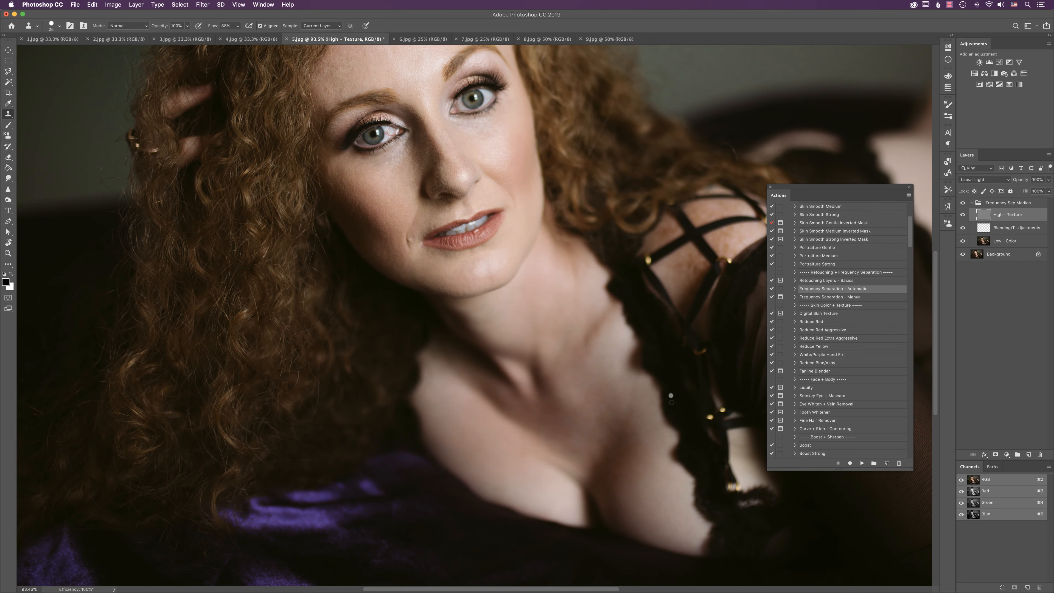
{"action": "scroll", "coordinate": [629, 432], "scroll_direction": "down", "scroll_amount": 3}
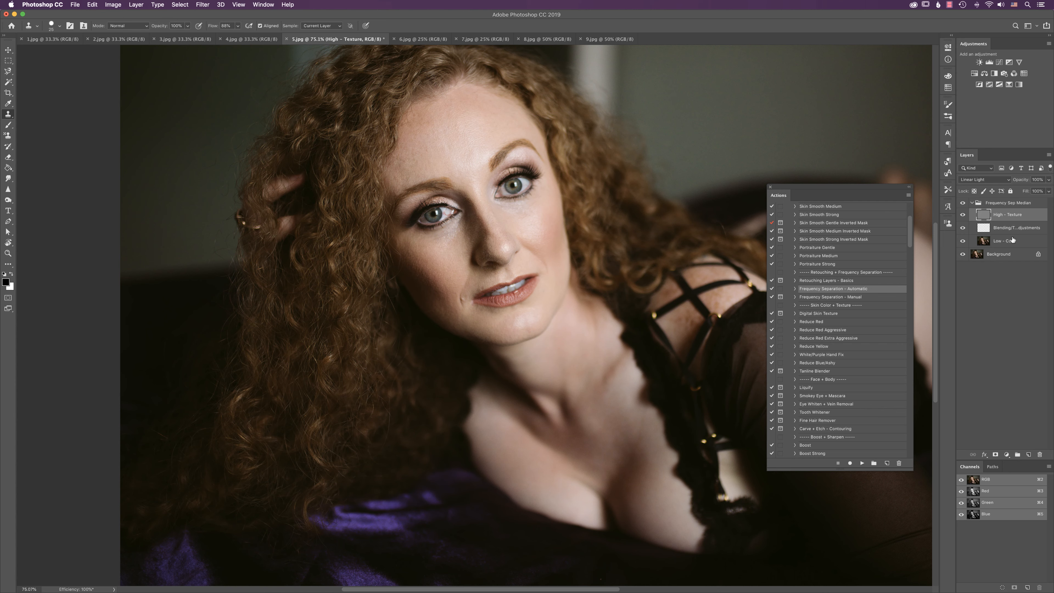
- Make the Blending/Tone Adjustments layer active and set up the Brush tool with 3% flow
{"action": "left_click", "coordinate": [1000, 229]}
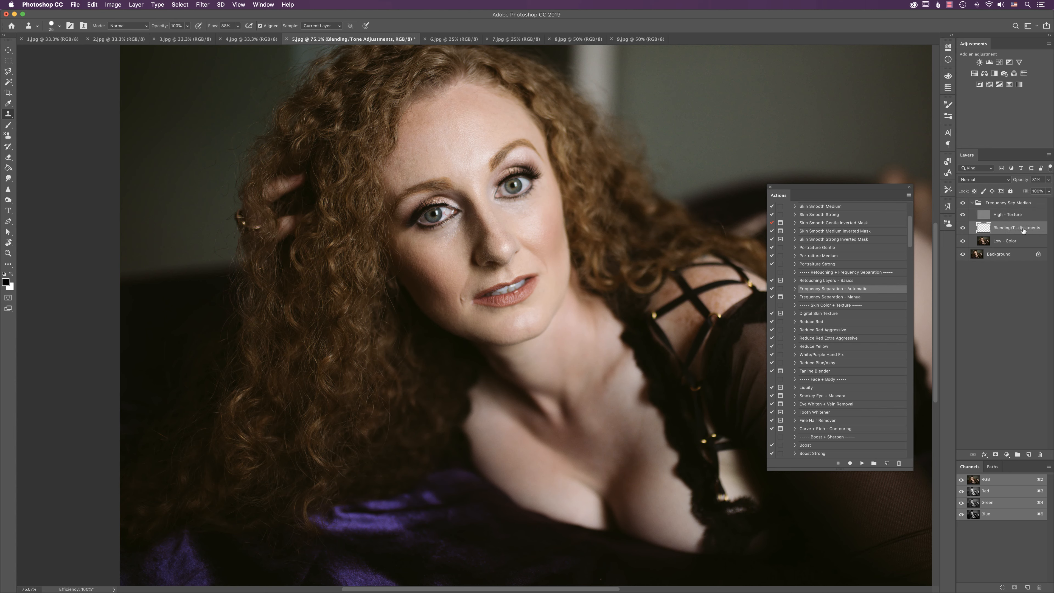
{"action": "key", "text": "b"}
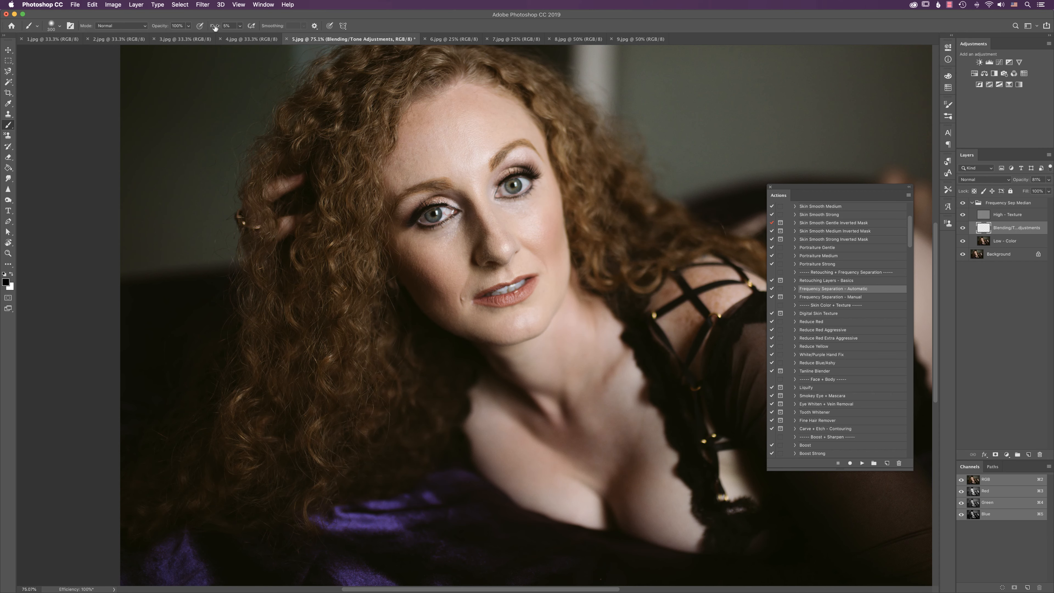
{"action": "left_click_drag", "start_coordinate": [217, 27], "coordinate": [215, 28]}
{"action": "scroll", "coordinate": [678, 325], "scroll_direction": "down", "scroll_amount": 3}
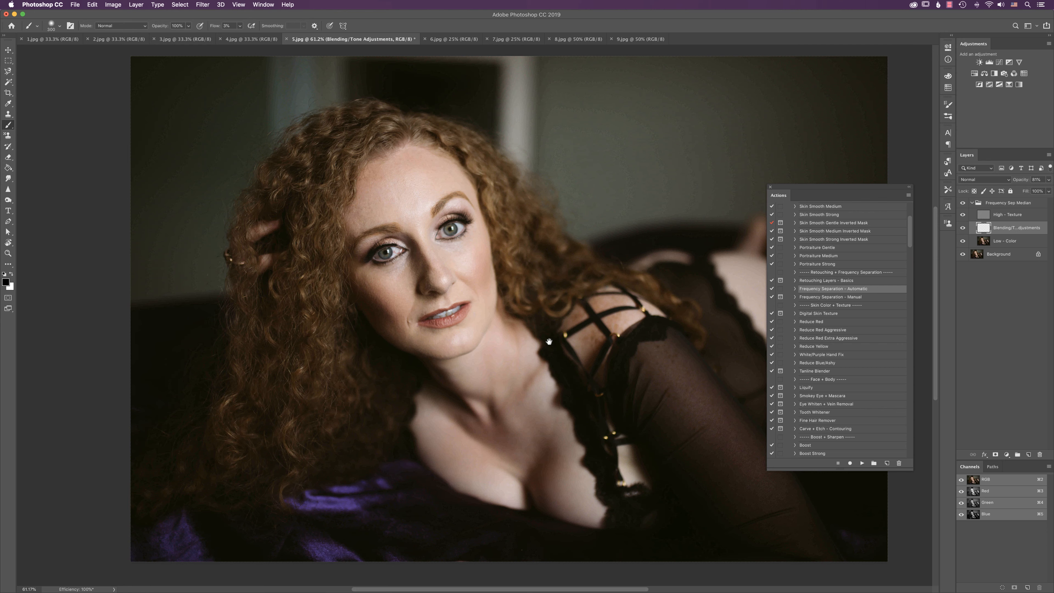
{"action": "left_click_drag", "start_coordinate": [549, 342], "coordinate": [542, 348]}
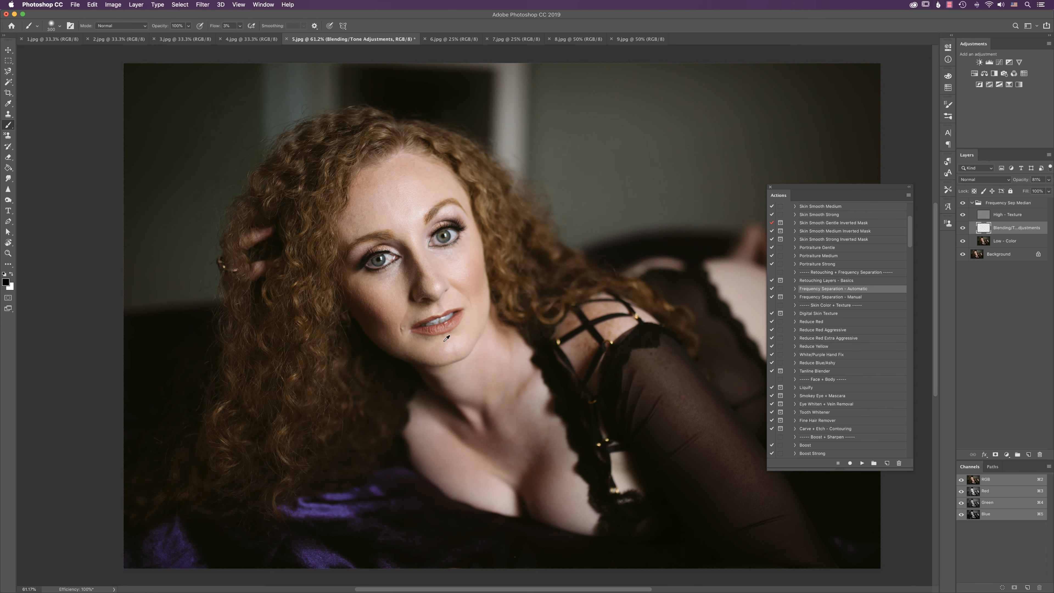
- Sample nearby skin tones with a resized brush and paint them lightly over uneven areas of the cheeks, chin and forehead
{"action": "left_click", "coordinate": [396, 298], "text": "alt"}
{"action": "key", "text": "bracketleft"}
{"action": "left_click", "coordinate": [365, 306], "text": "alt"}
{"action": "left_click", "coordinate": [442, 342], "text": "alt"}
{"action": "left_click", "coordinate": [473, 284], "text": "alt"}
{"action": "left_click", "coordinate": [444, 259], "text": "alt"}
{"action": "left_click", "coordinate": [392, 202], "text": "alt"}
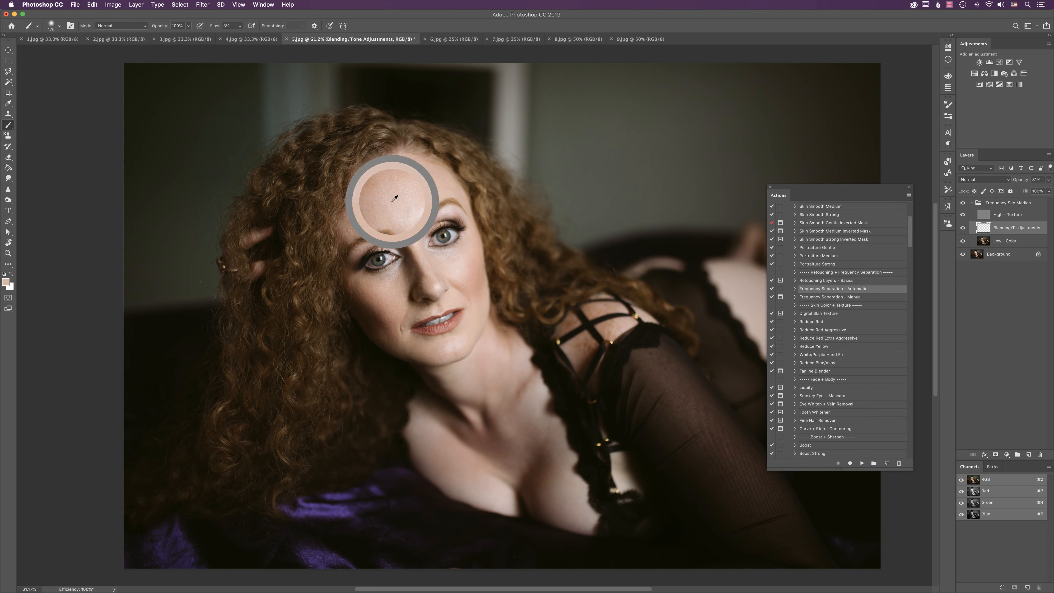
{"action": "key", "text": "bracketleft"}
{"action": "left_click", "coordinate": [371, 201], "text": "alt"}
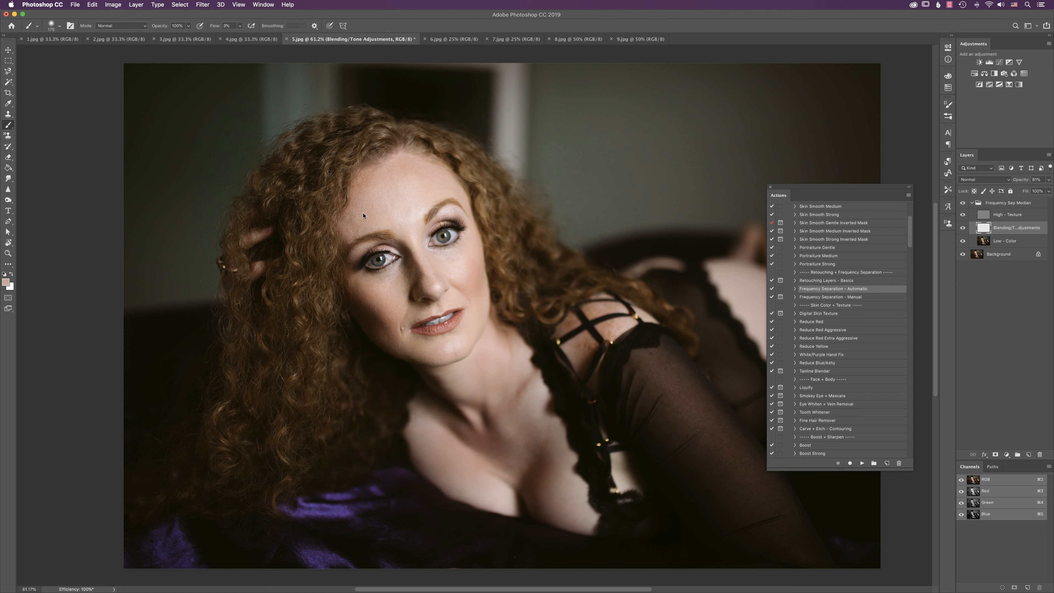
{"action": "left_click", "coordinate": [372, 195], "text": "alt"}
- Even out the shadows and highlights on the chest by painting with repeatedly sampled skin tones using a larger brush
{"action": "left_click_drag", "start_coordinate": [466, 339], "coordinate": [437, 270]}
{"action": "key", "text": "bracketright"}
{"action": "key", "text": "bracketright"}
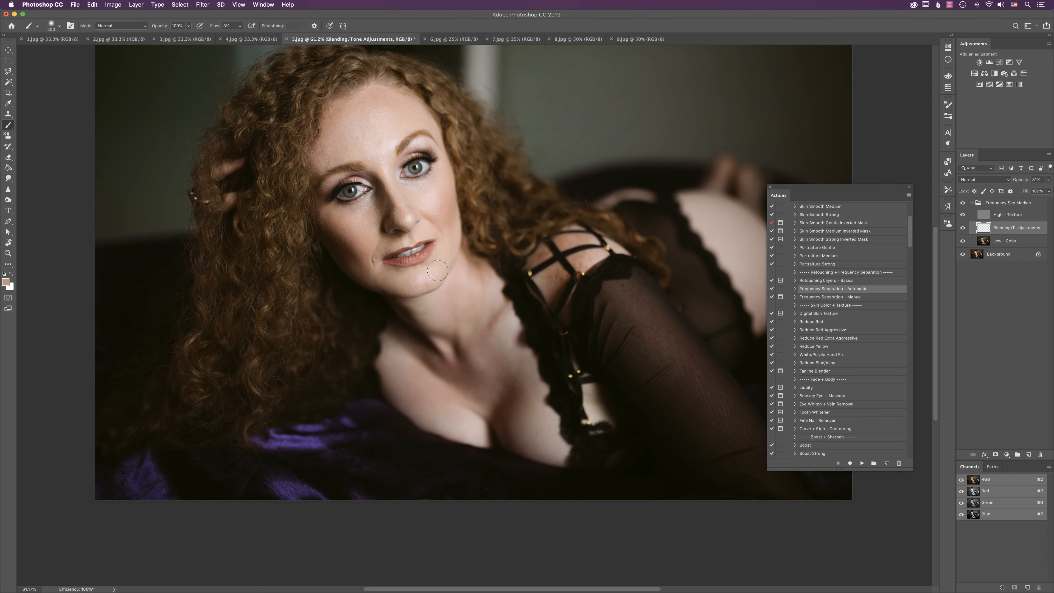
{"action": "left_click", "coordinate": [458, 418], "text": "alt"}
{"action": "left_click", "coordinate": [463, 421], "text": "alt"}
{"action": "left_click", "coordinate": [418, 394]}
{"action": "left_click", "coordinate": [490, 390], "text": "alt"}
{"action": "left_click", "coordinate": [498, 340], "text": "alt"}
{"action": "left_click", "coordinate": [459, 373], "text": "alt"}
{"action": "left_click", "coordinate": [494, 392]}
{"action": "left_click", "coordinate": [508, 388], "text": "alt"}
- Blend the tones of the neck, cheeks and jawline with colors sampled from the surrounding skin
{"action": "left_click", "coordinate": [465, 290], "text": "alt"}
{"action": "left_click_drag", "start_coordinate": [454, 300], "coordinate": [479, 288]}
{"action": "left_click", "coordinate": [478, 326], "text": "alt"}
{"action": "left_click", "coordinate": [434, 316], "text": "alt"}
{"action": "left_click", "coordinate": [440, 208], "text": "alt"}
{"action": "left_click", "coordinate": [380, 201], "text": "alt"}
{"action": "left_click", "coordinate": [392, 280], "text": "alt"}
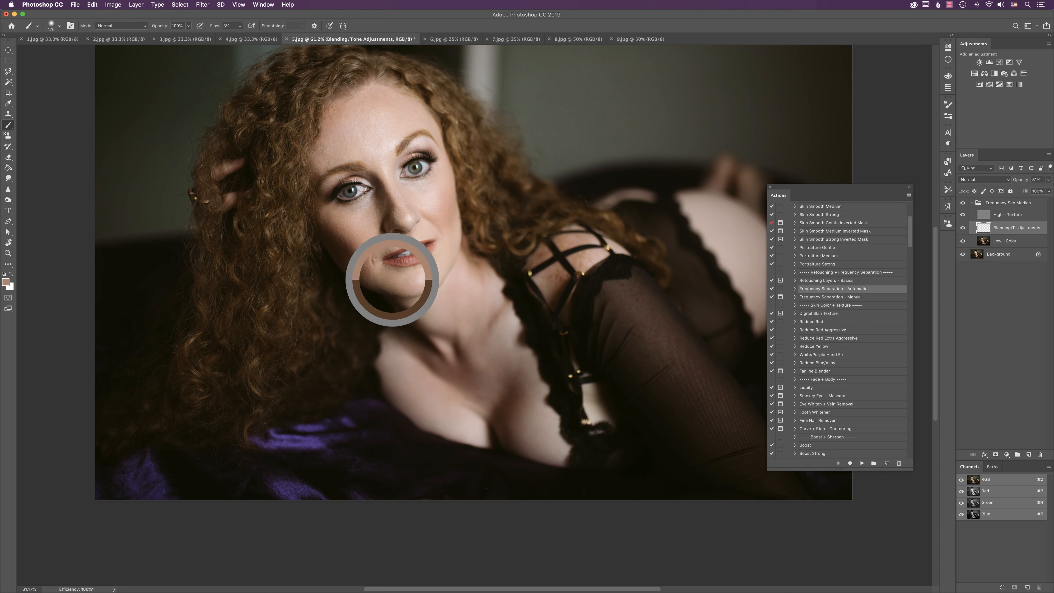
{"action": "left_click", "coordinate": [346, 255], "text": "alt"}
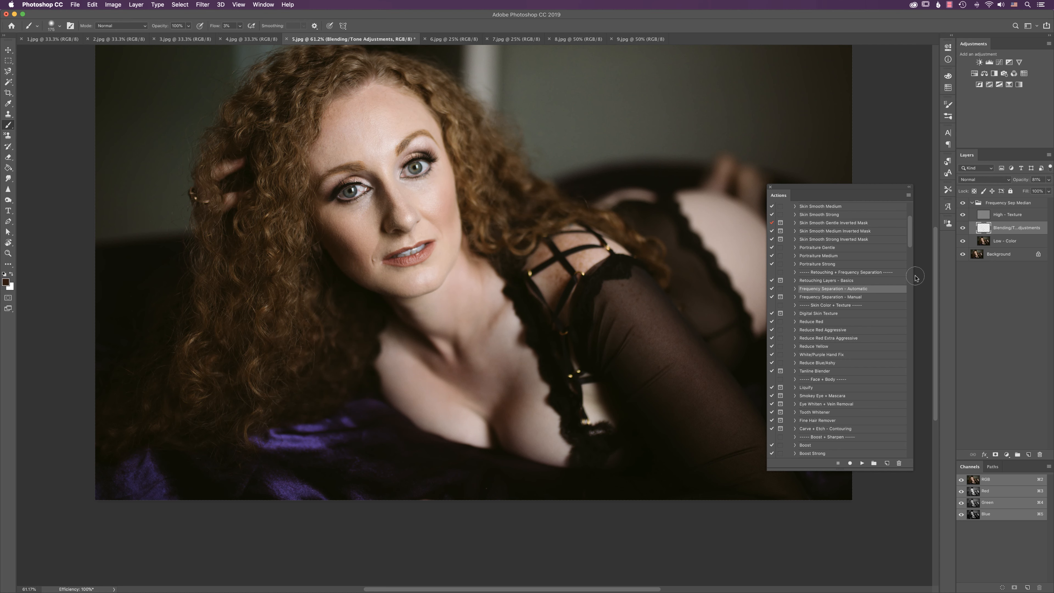
- Compare the retouch with the original Background layer and with the Blending/Tone Adjustments layer switched on and off
{"action": "left_click", "coordinate": [963, 255], "text": "alt"}
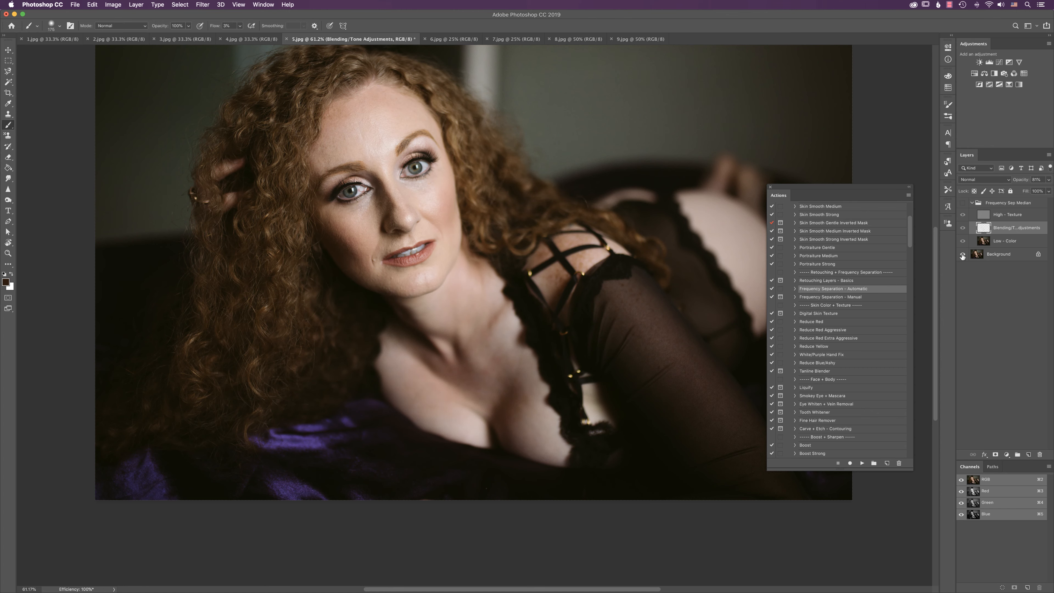
{"action": "left_click", "coordinate": [962, 255], "text": "alt"}
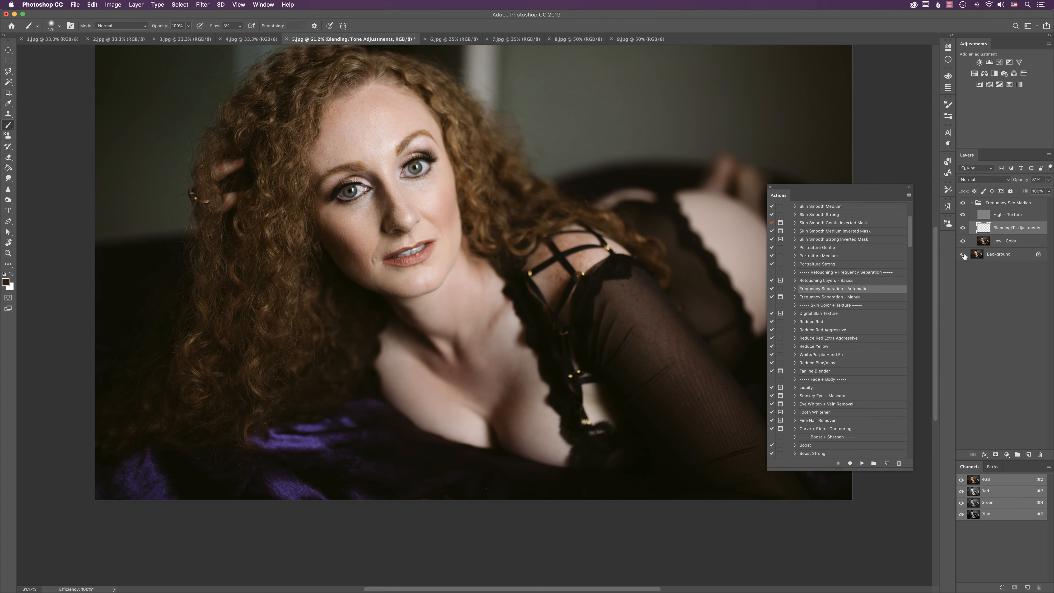
{"action": "left_click_drag", "start_coordinate": [552, 325], "coordinate": [590, 371]}
{"action": "scroll", "coordinate": [574, 342], "scroll_direction": "up", "scroll_amount": 4}
{"action": "left_click", "coordinate": [963, 228]}
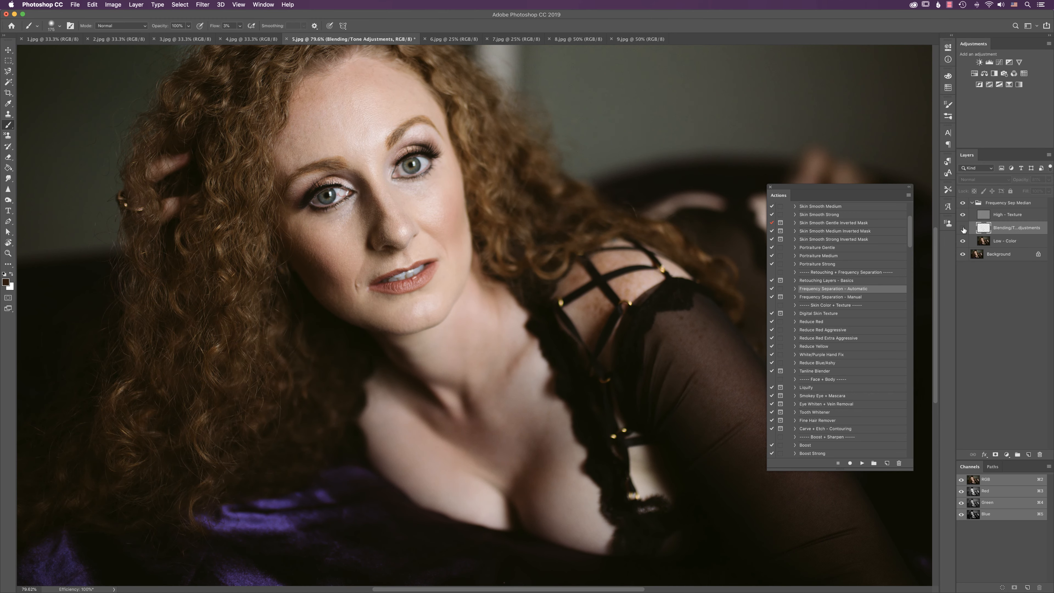
{"action": "left_click", "coordinate": [963, 228]}
{"action": "left_click", "coordinate": [963, 228]}
{"action": "left_click", "coordinate": [962, 233]}
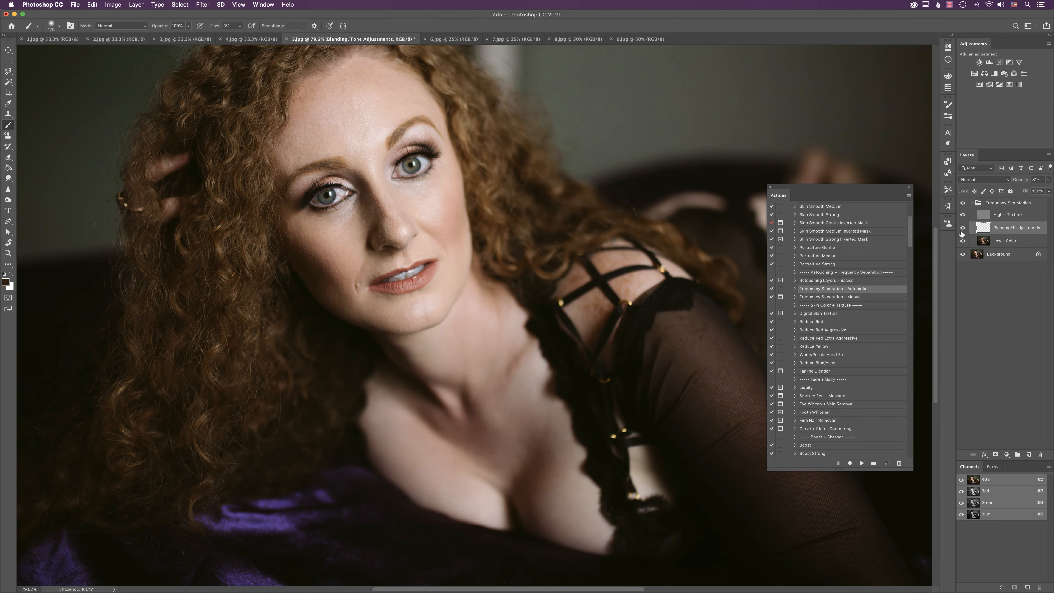
{"action": "left_click", "coordinate": [962, 233]}
{"action": "left_click", "coordinate": [962, 233]}
{"action": "left_click", "coordinate": [962, 233]}
{"action": "left_click", "coordinate": [961, 232]}
- Add a new layer above Blending/Tone Adjustments and set its blend mode to Color
{"action": "left_click", "coordinate": [1029, 454]}
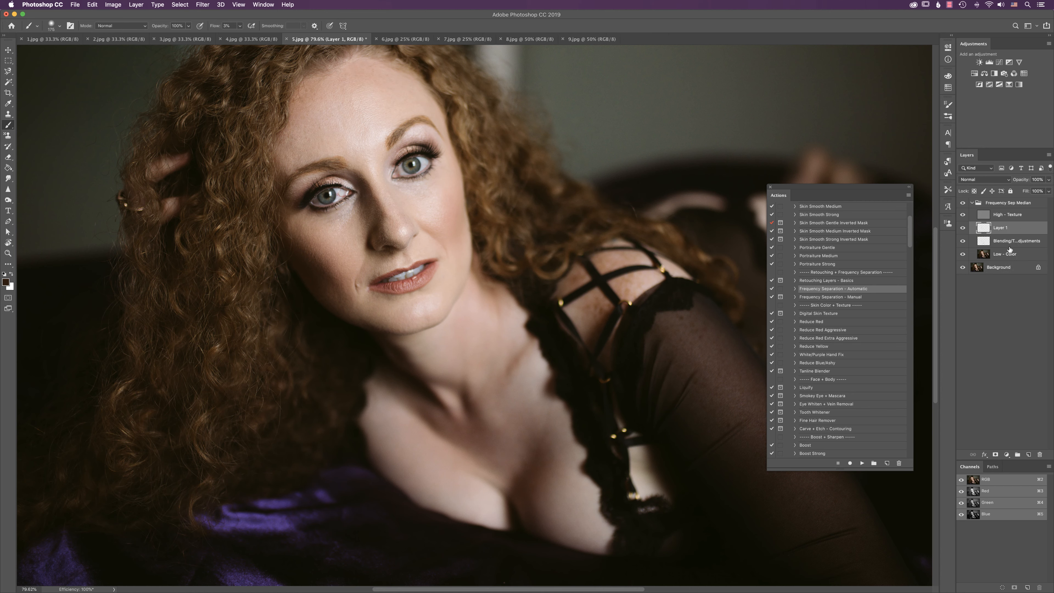
{"action": "left_click", "coordinate": [972, 180]}
{"action": "left_click", "coordinate": [976, 358]}
- Paint sampled skin color over the discolored chest and neck areas on the Color-mode layer, resizing the brush as needed
{"action": "key", "text": "bracketright"}
{"action": "scroll", "coordinate": [506, 355], "scroll_direction": "down", "scroll_amount": 3}
{"action": "scroll", "coordinate": [505, 356], "scroll_direction": "right", "scroll_amount": 3}
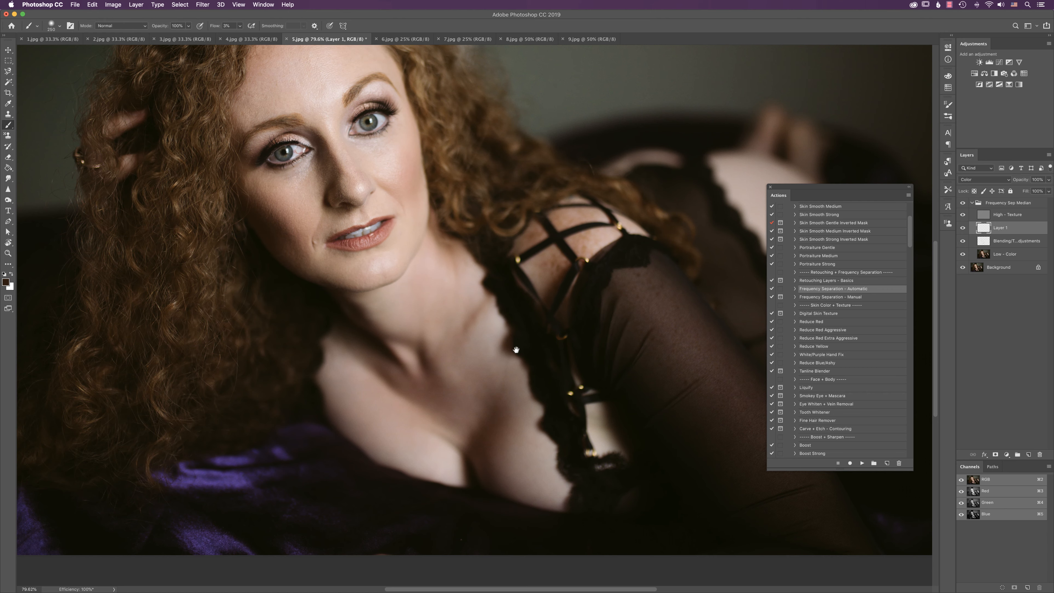
{"action": "key", "text": "bracketright"}
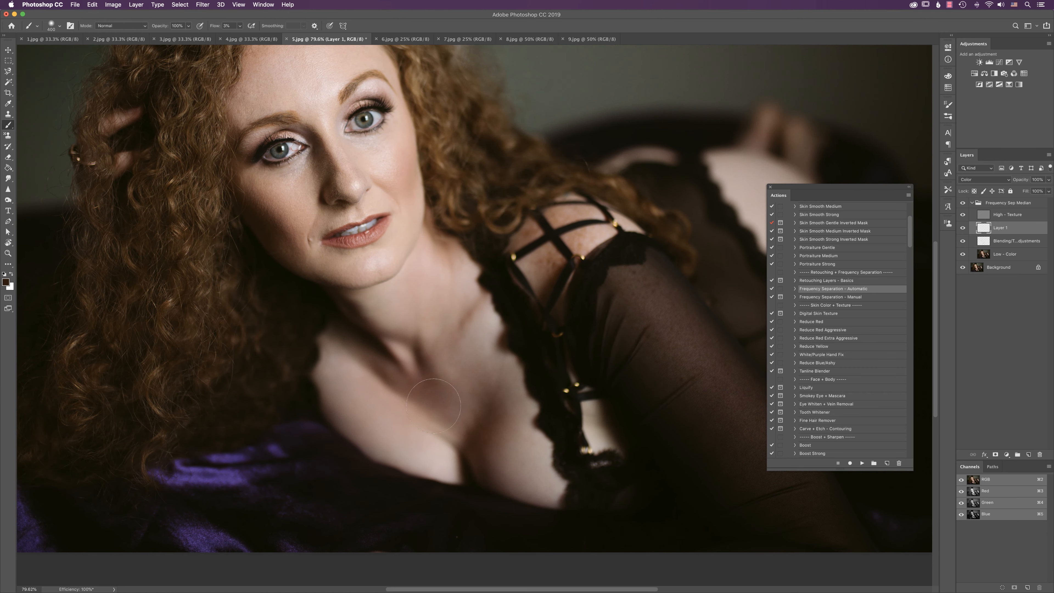
{"action": "left_click", "coordinate": [371, 403], "text": "alt"}
{"action": "key", "text": "bracketleft"}
{"action": "key", "text": "bracketleft"}
{"action": "mouse_move", "coordinate": [424, 449]}
{"action": "left_mouse_down"}
{"action": "mouse_move", "coordinate": [452, 472]}
{"action": "mouse_move", "coordinate": [437, 447]}
{"action": "mouse_move", "coordinate": [407, 433]}
{"action": "mouse_move", "coordinate": [411, 457]}
{"action": "left_mouse_up"}
{"action": "left_click", "coordinate": [496, 461], "text": "alt"}
{"action": "key", "text": "bracketright"}
{"action": "left_click", "coordinate": [423, 297], "text": "alt"}
{"action": "key", "text": "bracketleft"}
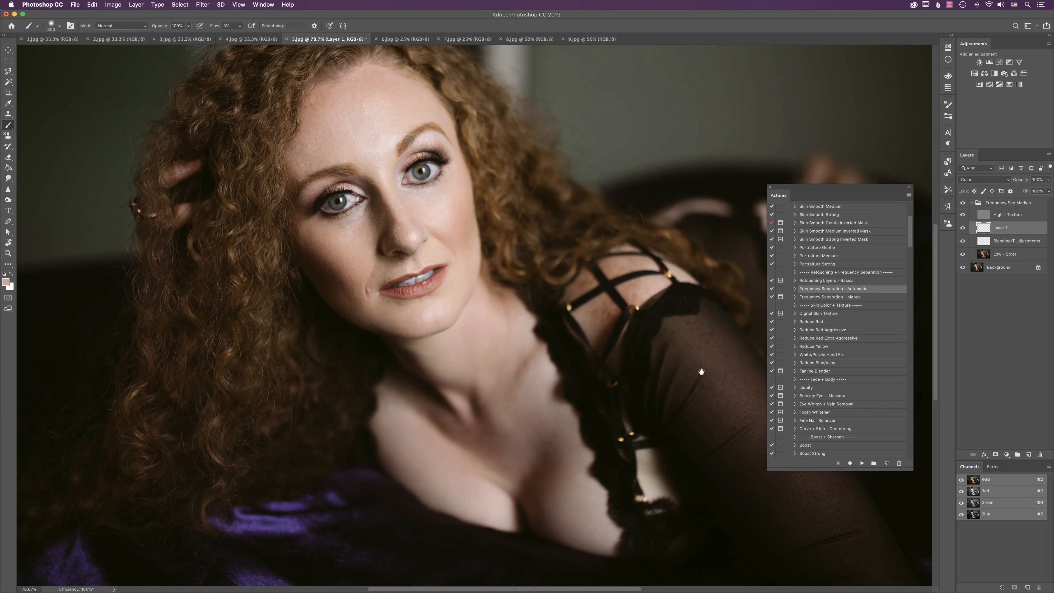
- Compare the skin with and without the painted color by repeatedly toggling the Color-mode layer's visibility
{"action": "left_click", "coordinate": [962, 227]}
{"action": "left_click", "coordinate": [961, 229]}
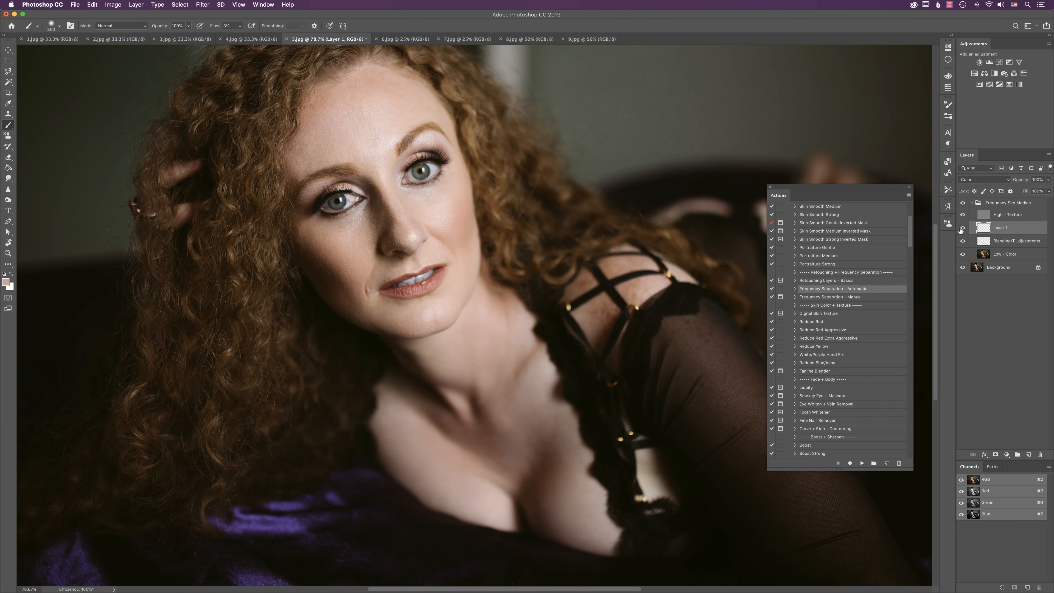
{"action": "left_click", "coordinate": [958, 229]}
{"action": "left_click", "coordinate": [958, 229]}
{"action": "left_click", "coordinate": [958, 230]}
{"action": "left_click", "coordinate": [962, 228]}
{"action": "left_click", "coordinate": [962, 228]}
{"action": "left_click", "coordinate": [961, 228]}
{"action": "left_click", "coordinate": [962, 228]}
{"action": "key", "text": "super+minus"}
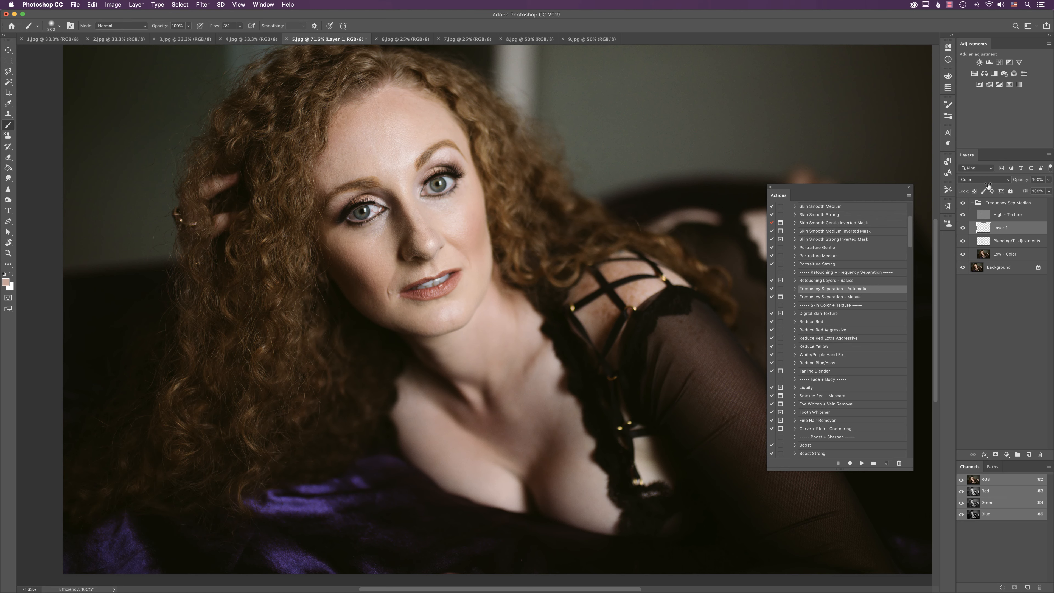
- Delete the Color-mode layer and the whole Frequency Sep Median group, leaving only the Background layer
{"action": "left_click_drag", "start_coordinate": [1016, 228], "coordinate": [1040, 454]}
{"action": "left_click_drag", "start_coordinate": [1013, 328], "coordinate": [1040, 454]}
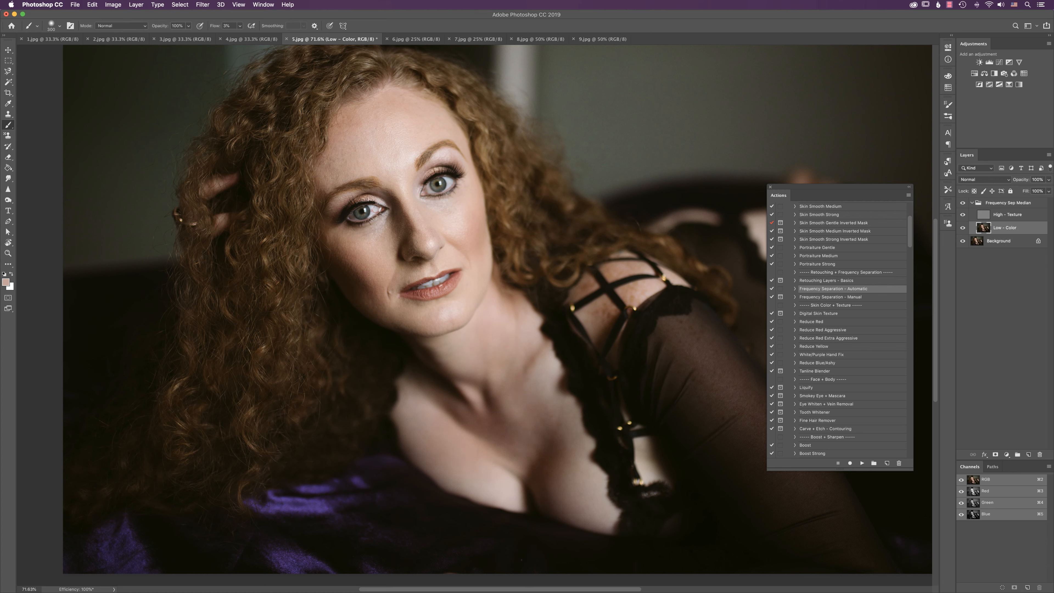
{"action": "key", "text": "super+z"}
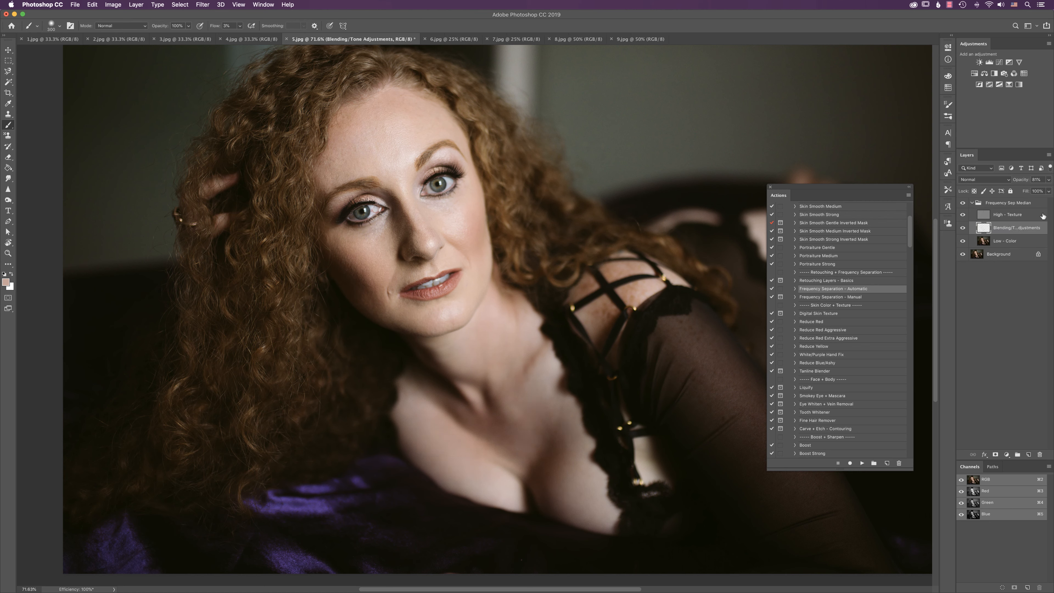
{"action": "left_click", "coordinate": [1010, 204]}
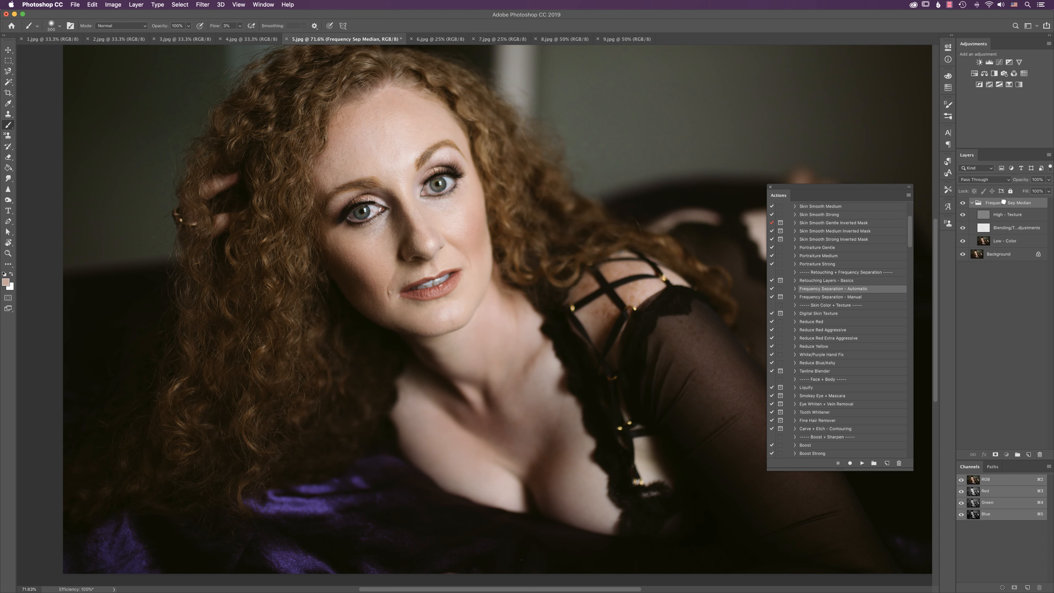
{"action": "left_click_drag", "start_coordinate": [1003, 202], "coordinate": [1040, 455]}
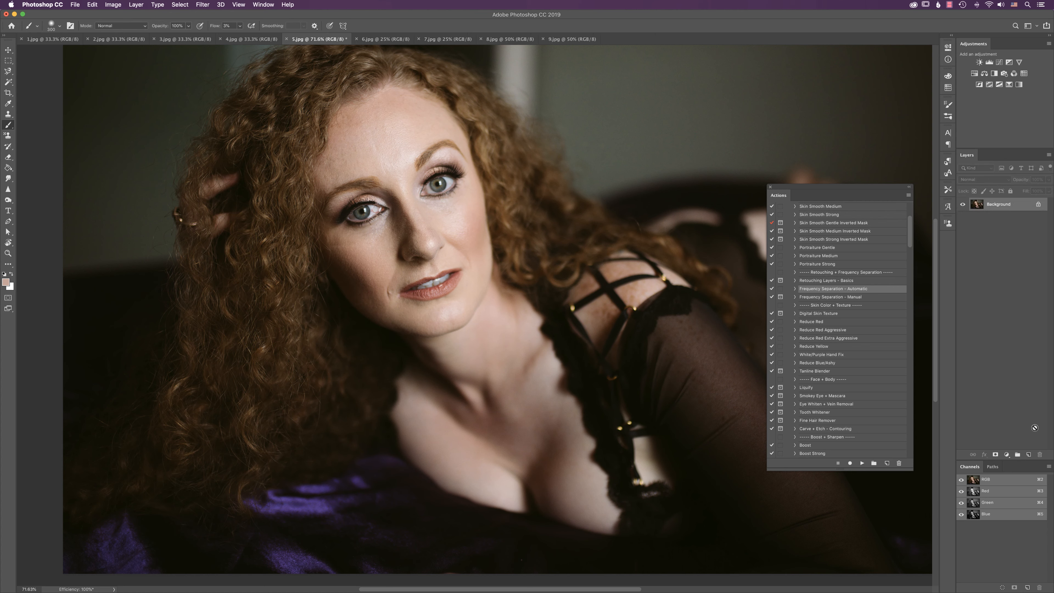
- Run the Frequency Separation - Manual action and set the Median filter preview to the cheek and mouth area at 100%
{"action": "left_click", "coordinate": [826, 297]}
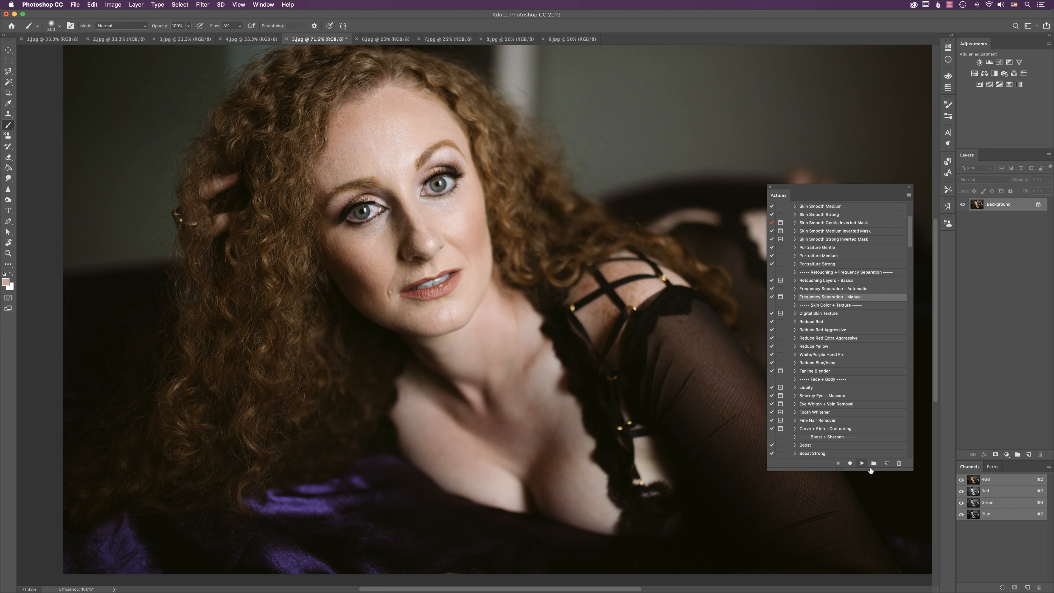
{"action": "left_click", "coordinate": [862, 463]}
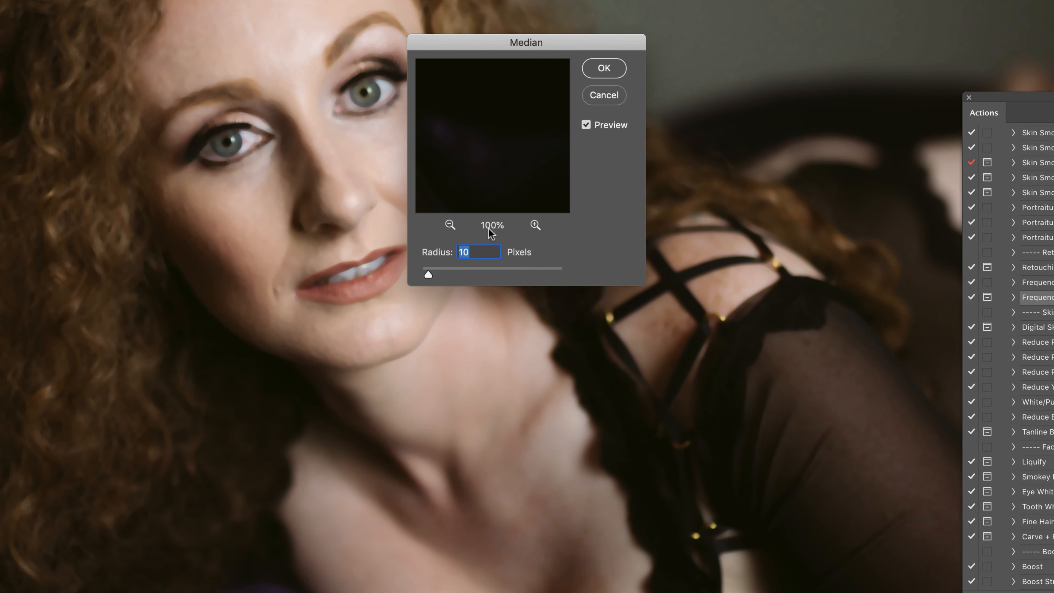
{"action": "left_click", "coordinate": [463, 237]}
{"action": "left_click", "coordinate": [463, 237]}
{"action": "left_click_drag", "start_coordinate": [455, 124], "coordinate": [527, 191]}
{"action": "left_click_drag", "start_coordinate": [440, 104], "coordinate": [541, 141]}
{"action": "left_click", "coordinate": [533, 229]}
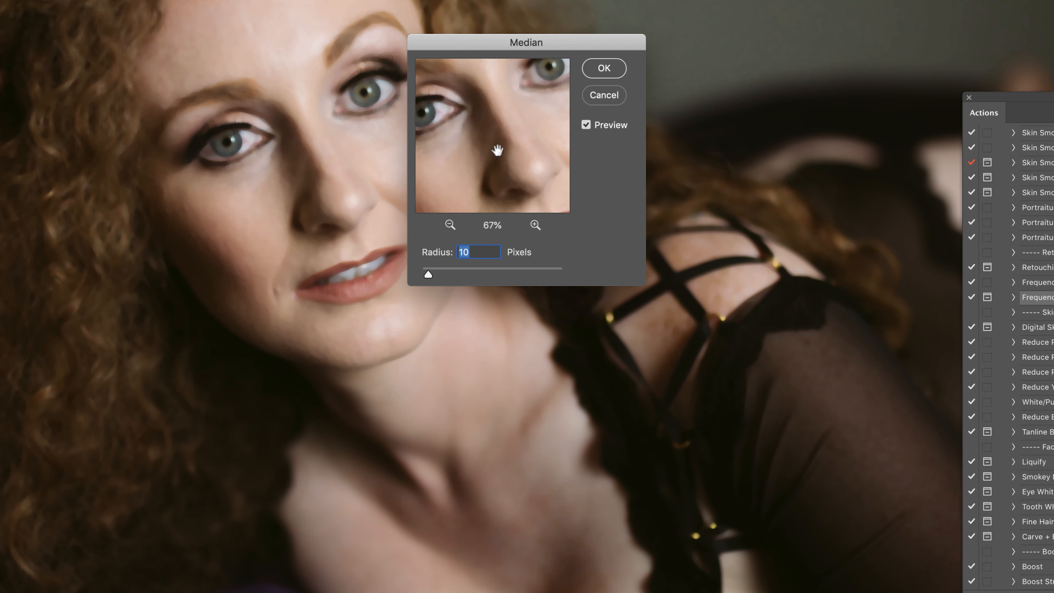
{"action": "left_click", "coordinate": [533, 230]}
{"action": "left_click_drag", "start_coordinate": [503, 171], "coordinate": [525, 124]}
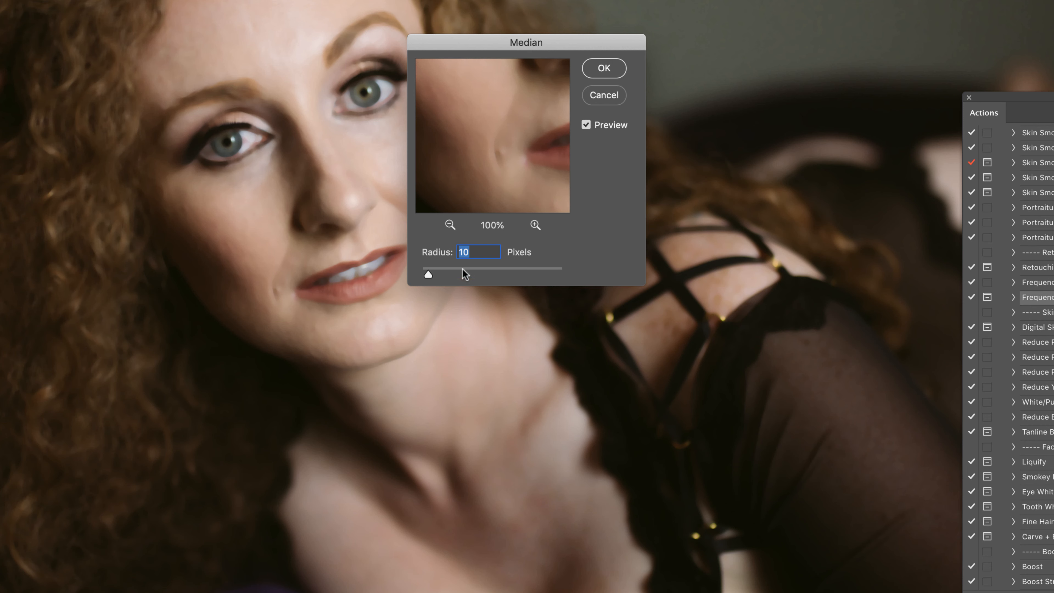
- Test Median radii between 1 and 12 pixels to judge the skin blur, and apply the filter
{"action": "left_click_drag", "start_coordinate": [428, 274], "coordinate": [421, 275]}
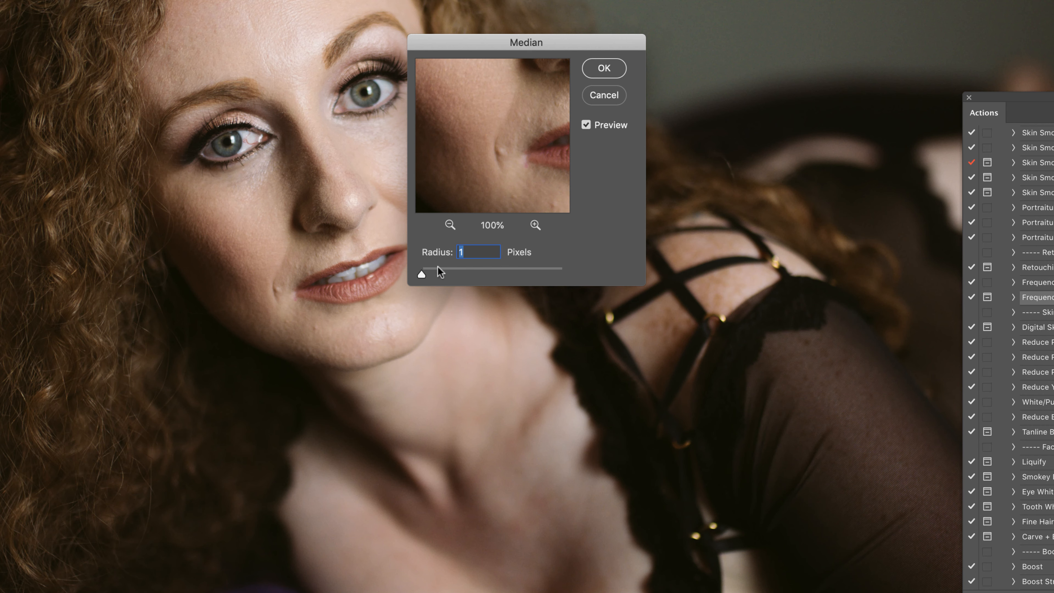
{"action": "left_click_drag", "start_coordinate": [419, 274], "coordinate": [431, 275]}
{"action": "left_click_drag", "start_coordinate": [423, 275], "coordinate": [429, 275]}
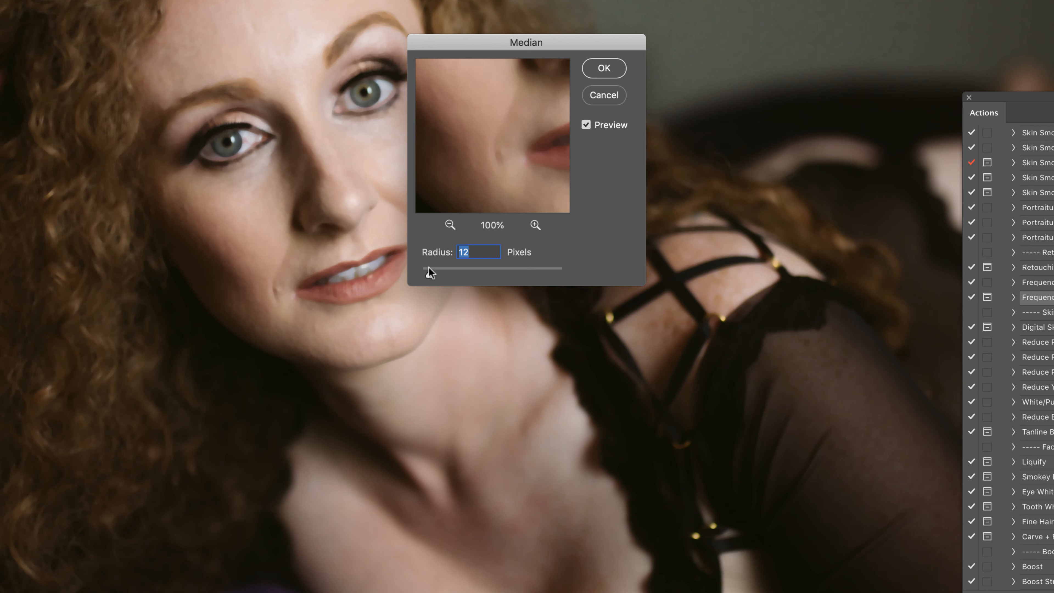
{"action": "key", "text": "Down"}
{"action": "left_click_drag", "start_coordinate": [429, 274], "coordinate": [428, 275]}
{"action": "left_click", "coordinate": [605, 69]}
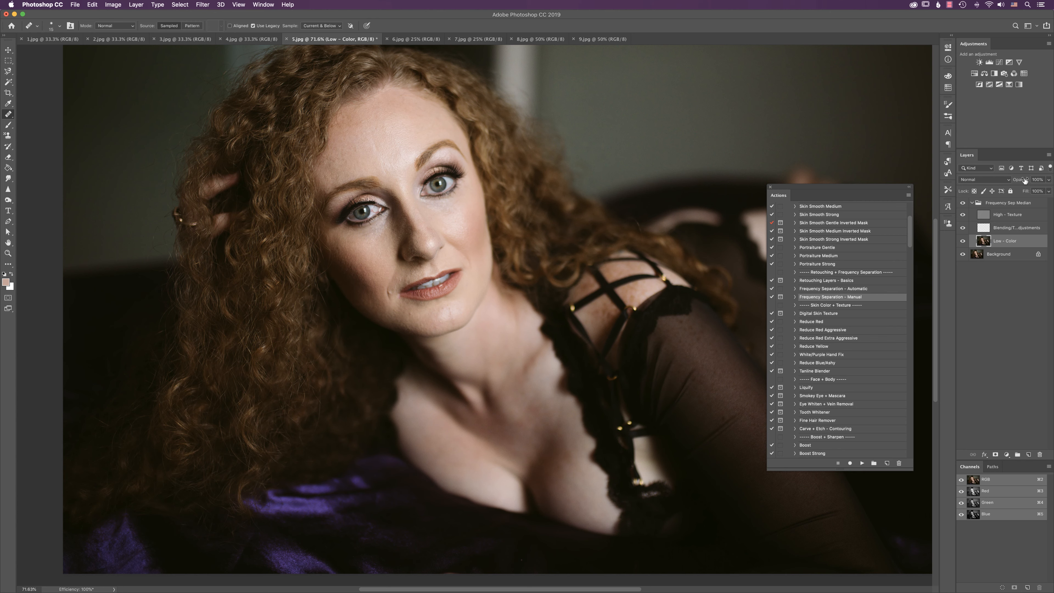
- Try the Low - Color layer at 49% opacity, and raise its opacity again
{"action": "left_click_drag", "start_coordinate": [1025, 181], "coordinate": [1010, 183]}
{"action": "type", "text": "49"}
{"action": "key", "text": "Return"}
{"action": "left_click_drag", "start_coordinate": [501, 269], "coordinate": [653, 411]}
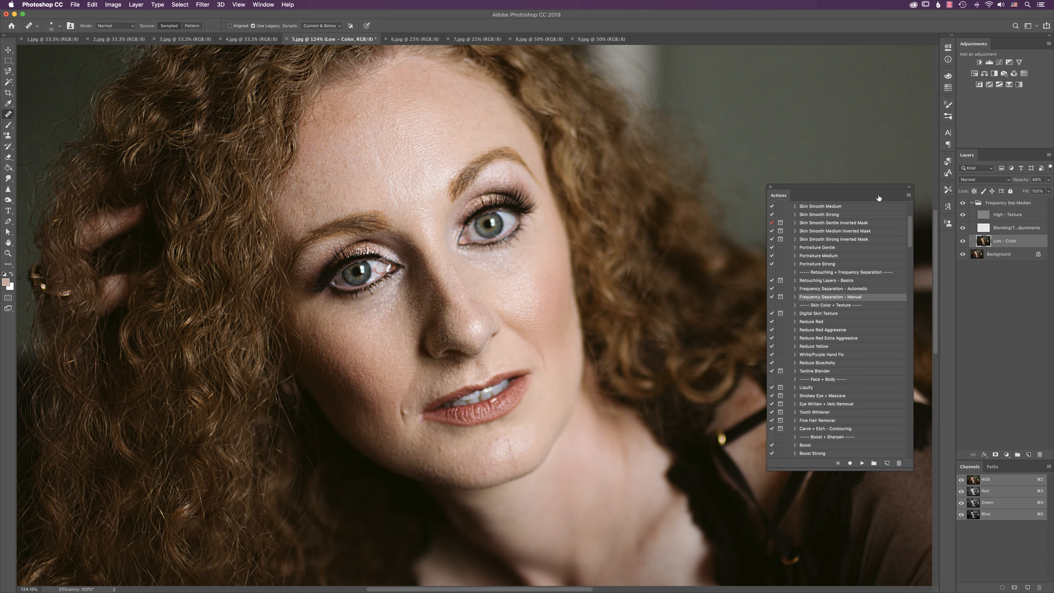
{"action": "left_click_drag", "start_coordinate": [1012, 181], "coordinate": [1048, 182]}
- Select the High - Texture layer and then the whole Frequency Sep Median group
{"action": "left_click", "coordinate": [1015, 214]}
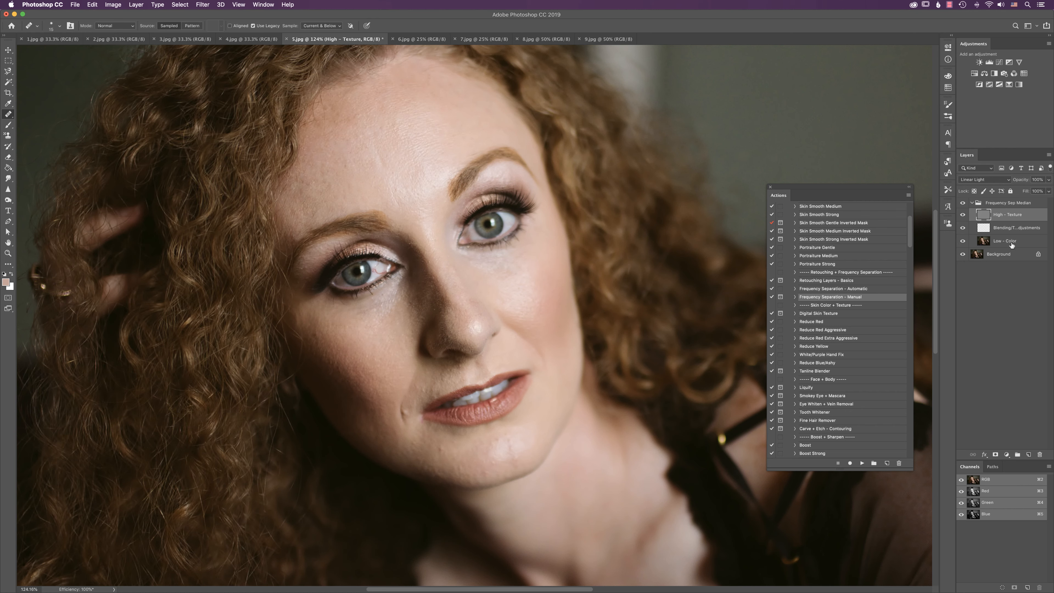
{"action": "left_click", "coordinate": [1005, 204]}
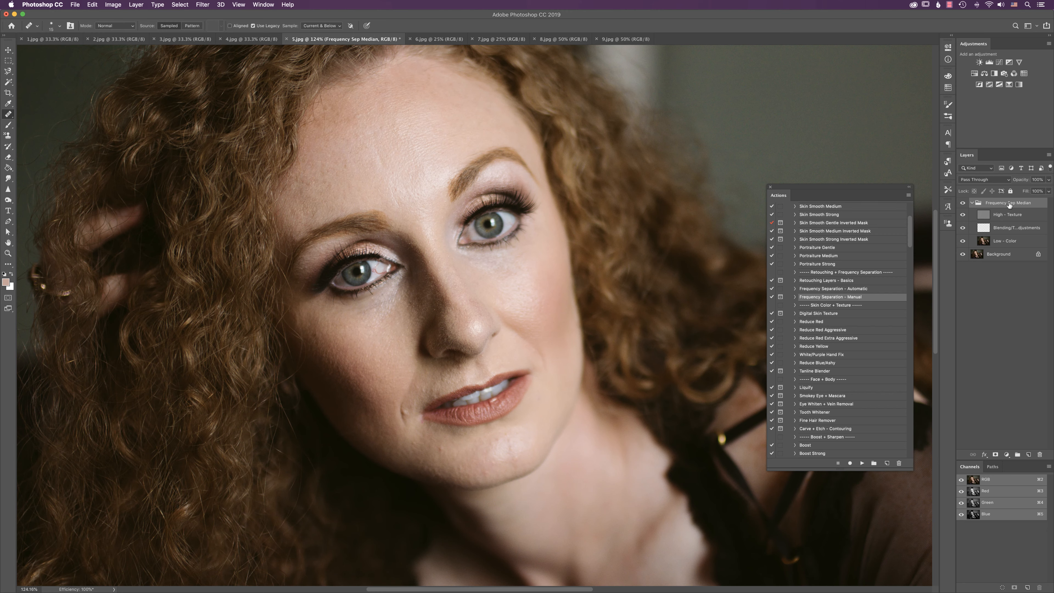
{"action": "scroll", "coordinate": [599, 314], "scroll_direction": "down", "scroll_amount": 3}
{"action": "scroll", "coordinate": [589, 329], "scroll_direction": "down", "scroll_amount": 3}
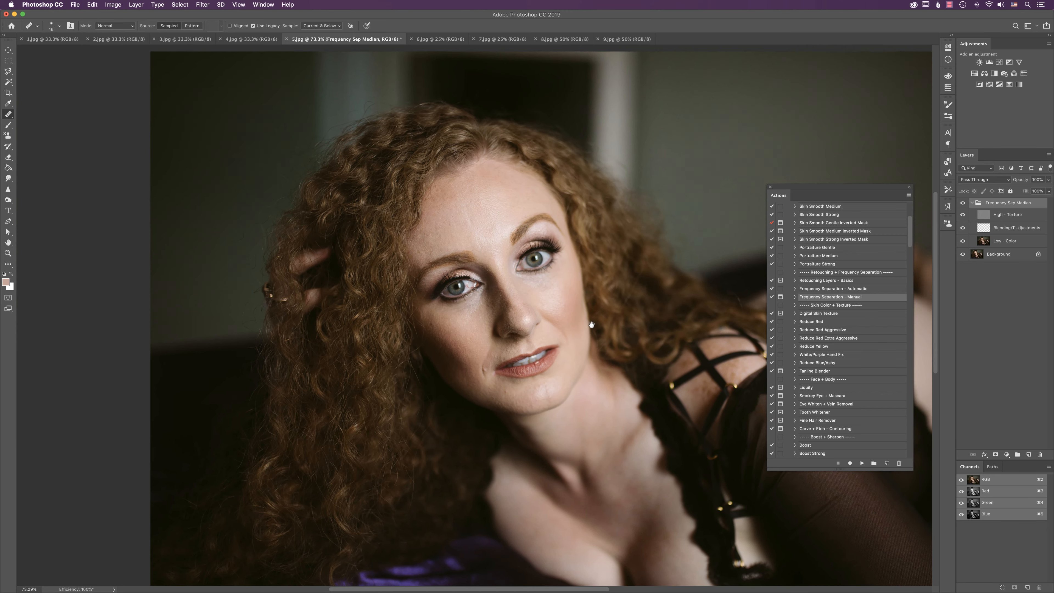
{"action": "left_click_drag", "start_coordinate": [557, 292], "coordinate": [523, 279]}
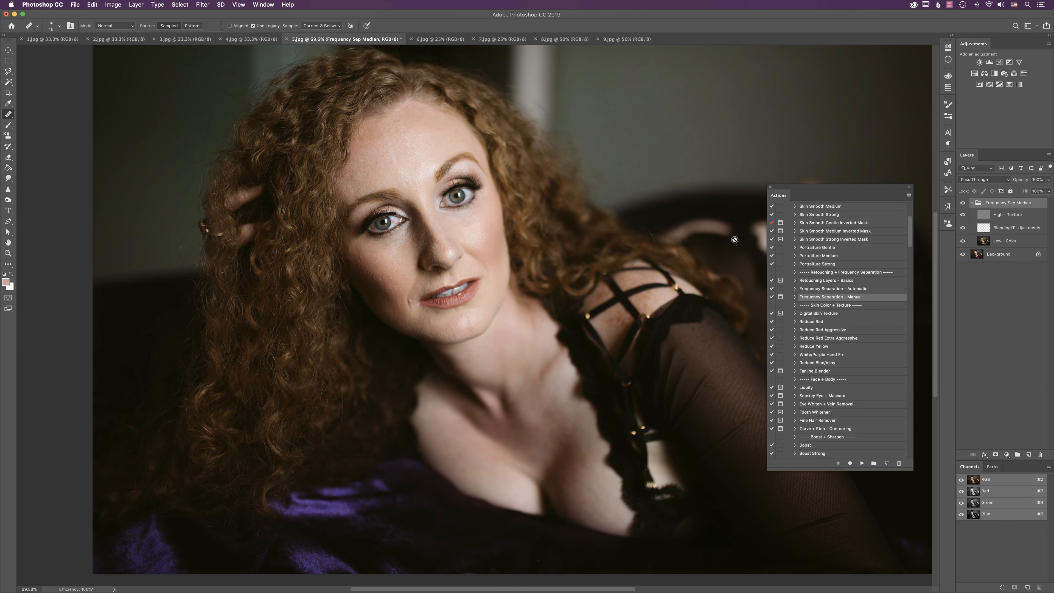
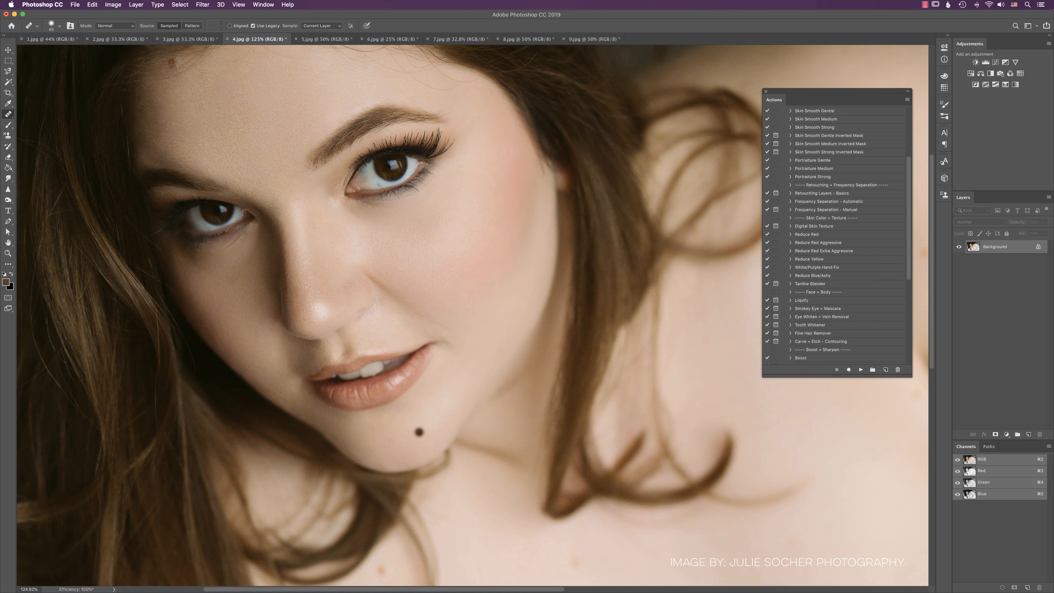
- Run the Digital Skin Texture action on 4.jpg and continue past its brush instructions
{"action": "left_click_drag", "start_coordinate": [239, 278], "coordinate": [253, 303]}
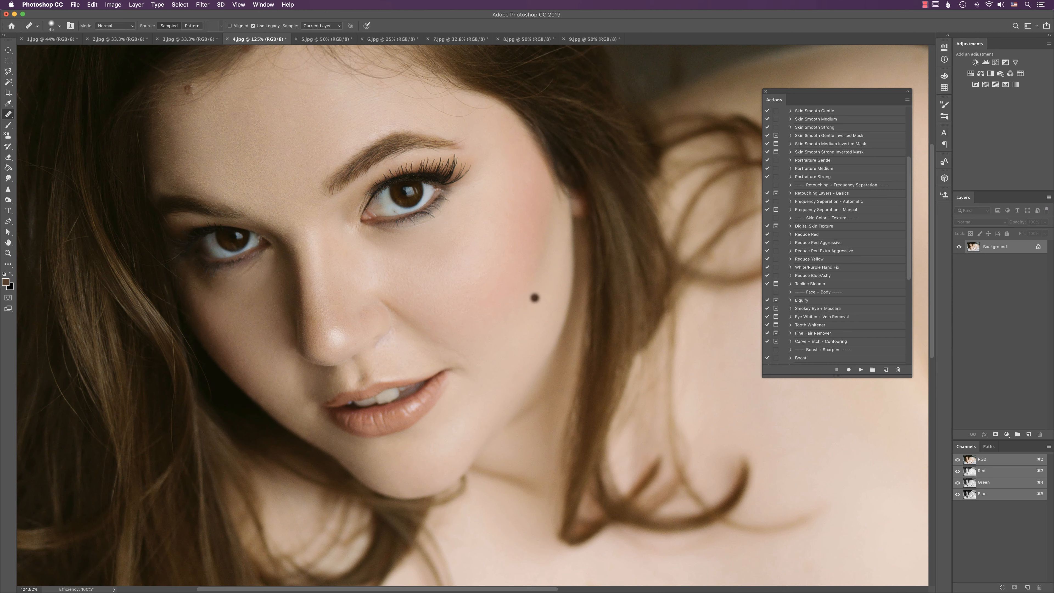
{"action": "left_click", "coordinate": [815, 226]}
{"action": "left_click", "coordinate": [861, 370]}
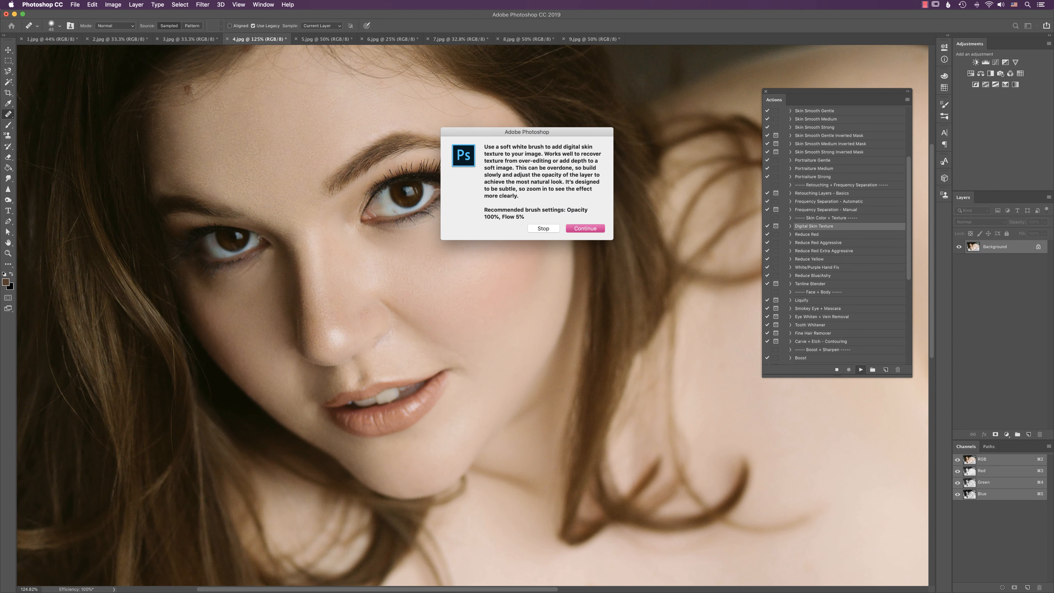
{"action": "left_click", "coordinate": [586, 229]}
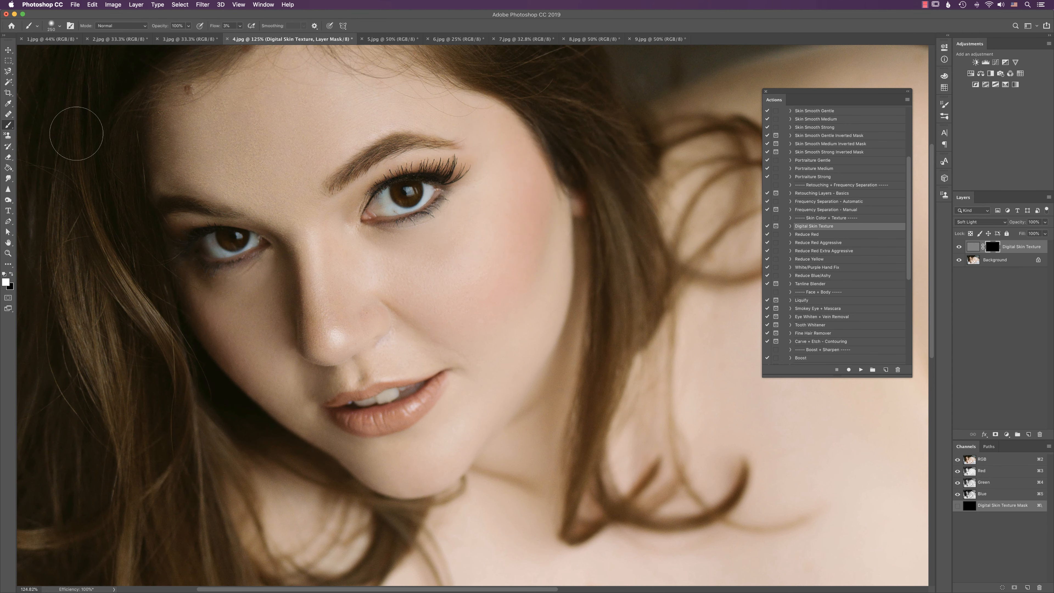
- Paint the Digital Skin Texture mask over the cheek and nose with a soft brush at 6% flow, resizing the brush as needed
{"action": "key", "text": "bracketleft"}
{"action": "key", "text": "bracketleft"}
{"action": "key", "text": "bracketleft"}
{"action": "key", "text": "bracketleft"}
{"action": "key", "text": "Return"}
{"action": "mouse_move", "coordinate": [497, 306]}
{"action": "left_mouse_down"}
{"action": "mouse_move", "coordinate": [513, 341]}
{"action": "mouse_move", "coordinate": [540, 328]}
{"action": "mouse_move", "coordinate": [424, 285]}
{"action": "mouse_move", "coordinate": [430, 236]}
{"action": "mouse_move", "coordinate": [451, 301]}
{"action": "mouse_move", "coordinate": [434, 278]}
{"action": "left_mouse_up"}
{"action": "key", "text": "bracketleft"}
{"action": "key", "text": "bracketleft"}
{"action": "mouse_move", "coordinate": [319, 248]}
{"action": "left_mouse_down"}
{"action": "mouse_move", "coordinate": [340, 278]}
{"action": "mouse_move", "coordinate": [338, 323]}
{"action": "mouse_move", "coordinate": [336, 216]}
{"action": "left_mouse_up"}
{"action": "key", "text": "bracketright"}
{"action": "key", "text": "bracketright"}
{"action": "left_click_drag", "start_coordinate": [370, 294], "coordinate": [304, 287]}
{"action": "key", "text": "bracketleft"}
{"action": "key", "text": "bracketright"}
{"action": "key", "text": "bracketright"}
{"action": "key", "text": "bracketleft"}
{"action": "key", "text": "bracketleft"}
{"action": "key", "text": "bracketleft"}
{"action": "key", "text": "bracketleft"}
- Compare the face close up with the Digital Skin Texture layer hidden and shown, and check the effect across the whole portrait
{"action": "scroll", "coordinate": [546, 200], "scroll_direction": "up", "scroll_amount": 6}
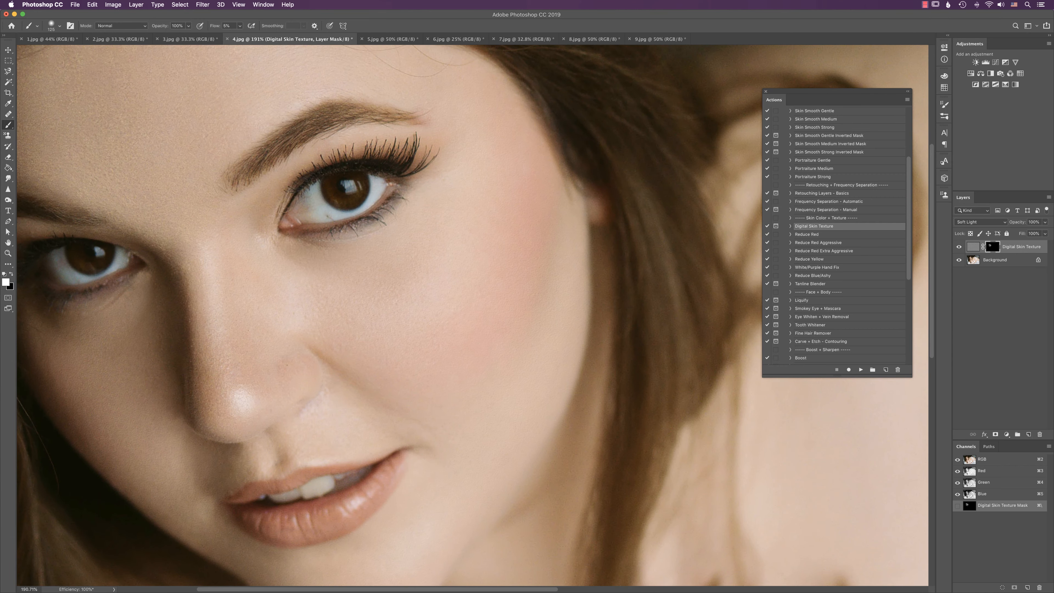
{"action": "scroll", "coordinate": [562, 257], "scroll_direction": "right", "scroll_amount": 2}
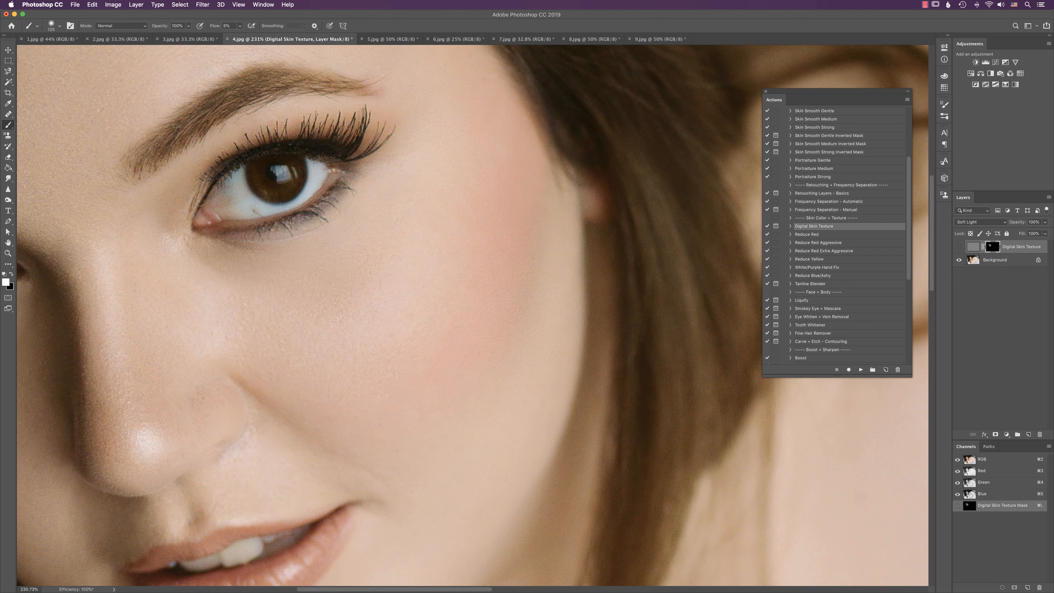
{"action": "left_click", "coordinate": [959, 247]}
{"action": "left_click", "coordinate": [959, 246]}
{"action": "left_click", "coordinate": [960, 247]}
{"action": "scroll", "coordinate": [546, 272], "scroll_direction": "down", "scroll_amount": 1}
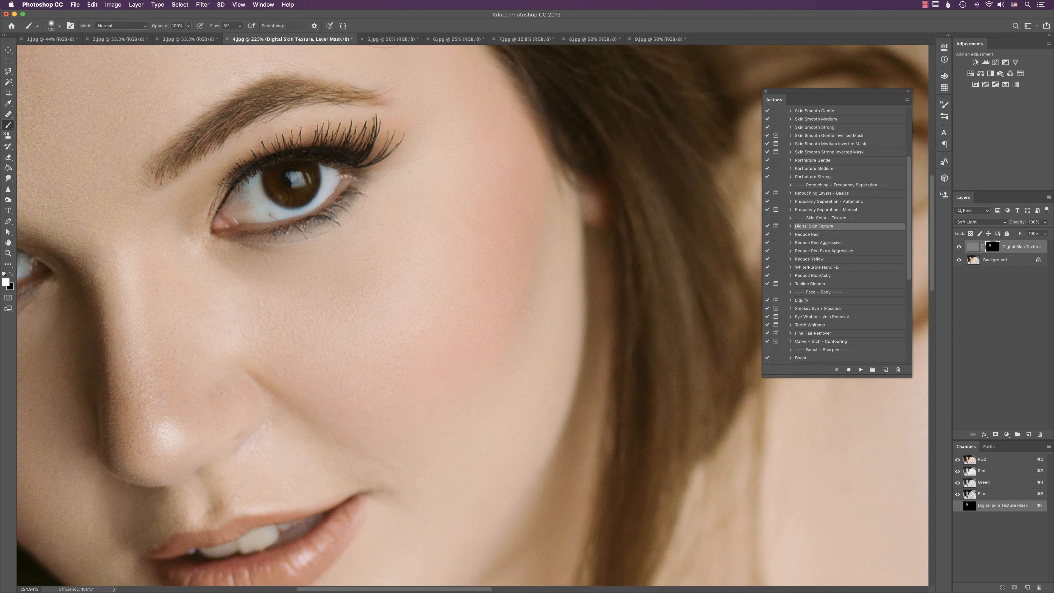
{"action": "scroll", "coordinate": [498, 308], "scroll_direction": "down", "scroll_amount": 10}
{"action": "scroll", "coordinate": [498, 308], "scroll_direction": "down", "scroll_amount": 1}
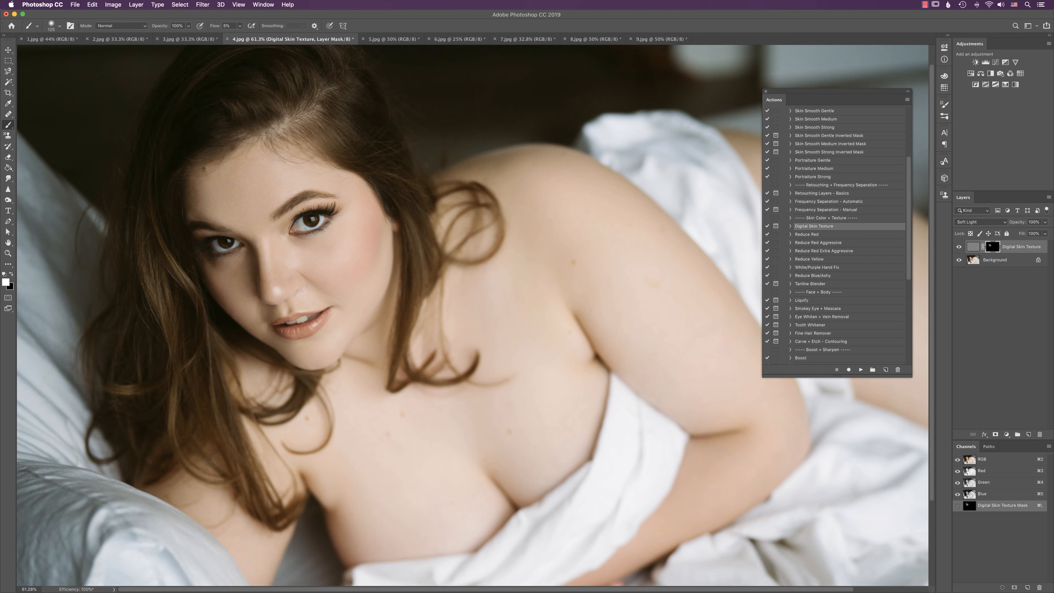
{"action": "scroll", "coordinate": [497, 307], "scroll_direction": "up", "scroll_amount": 1}
{"action": "scroll", "coordinate": [503, 303], "scroll_direction": "left", "scroll_amount": 3}
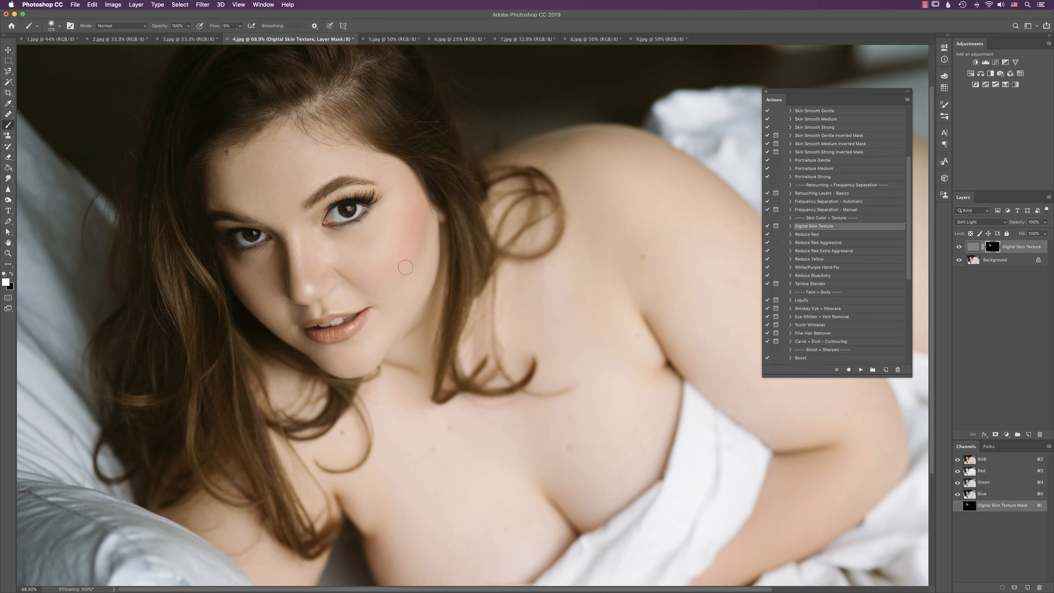
- Merge the Digital Skin Texture layer down into the Background of 4.jpg
{"action": "key", "text": "bracketright"}
{"action": "key", "text": "bracketright"}
{"action": "scroll", "coordinate": [556, 257], "scroll_direction": "down", "scroll_amount": 1}
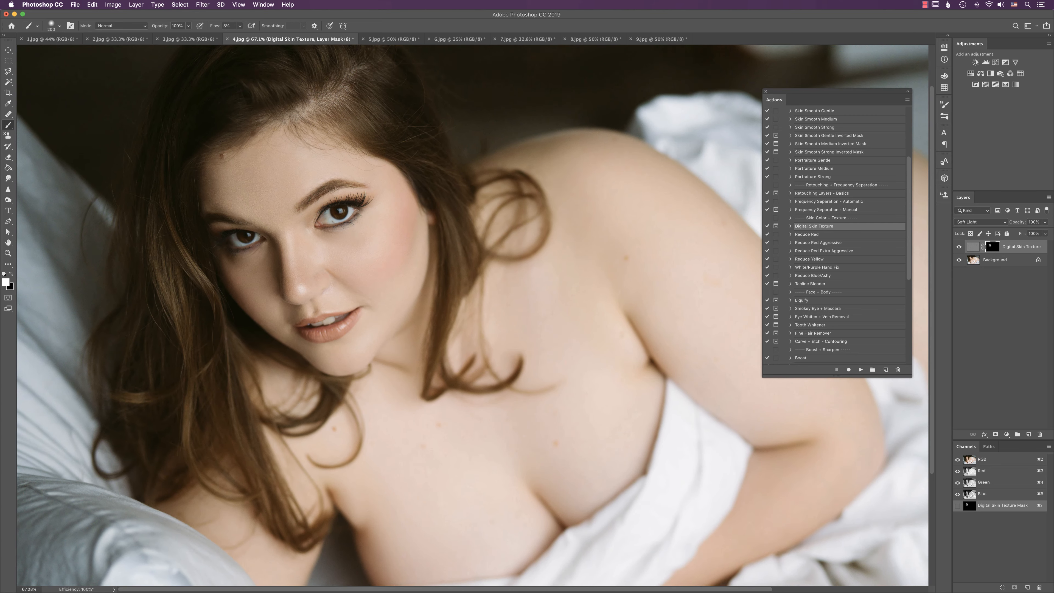
{"action": "scroll", "coordinate": [548, 291], "scroll_direction": "right", "scroll_amount": 3}
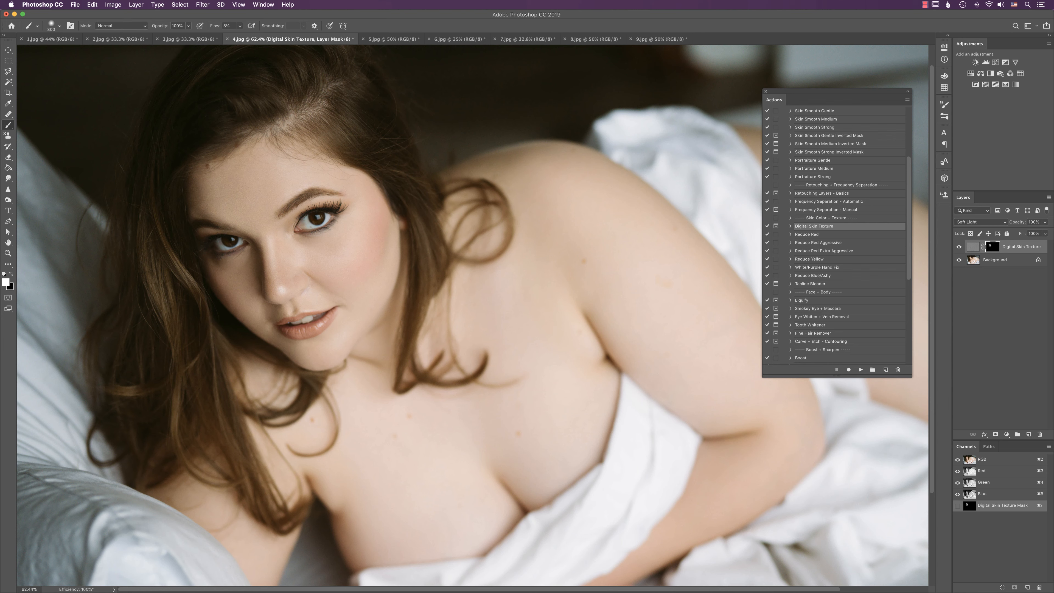
{"action": "key", "text": "super+e"}
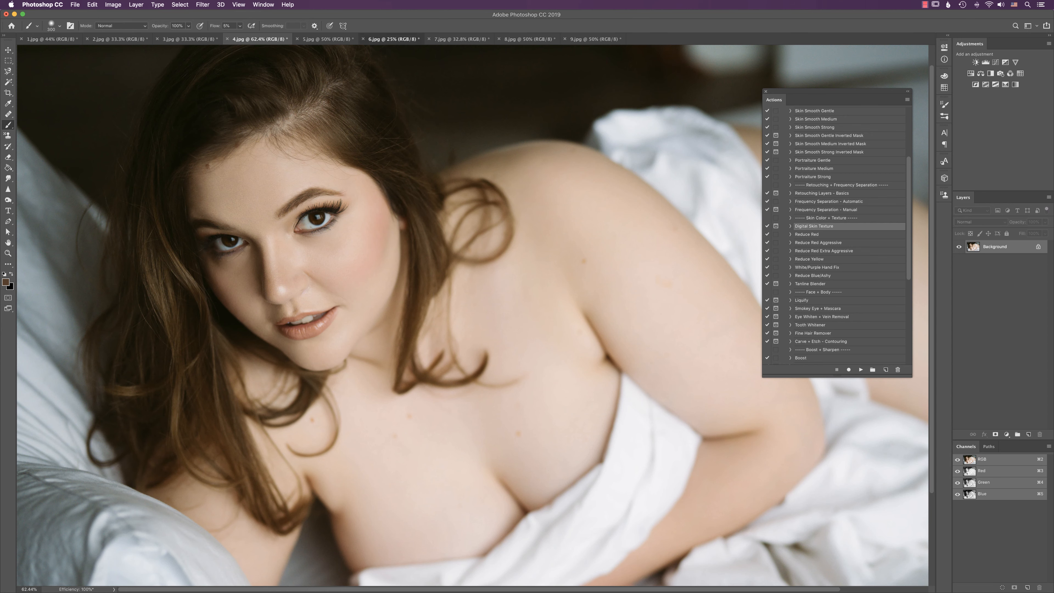
- Switch to 6.jpg and run the Reduce Red action on it
{"action": "left_click", "coordinate": [390, 39]}
{"action": "scroll", "coordinate": [548, 364], "scroll_direction": "up", "scroll_amount": 3}
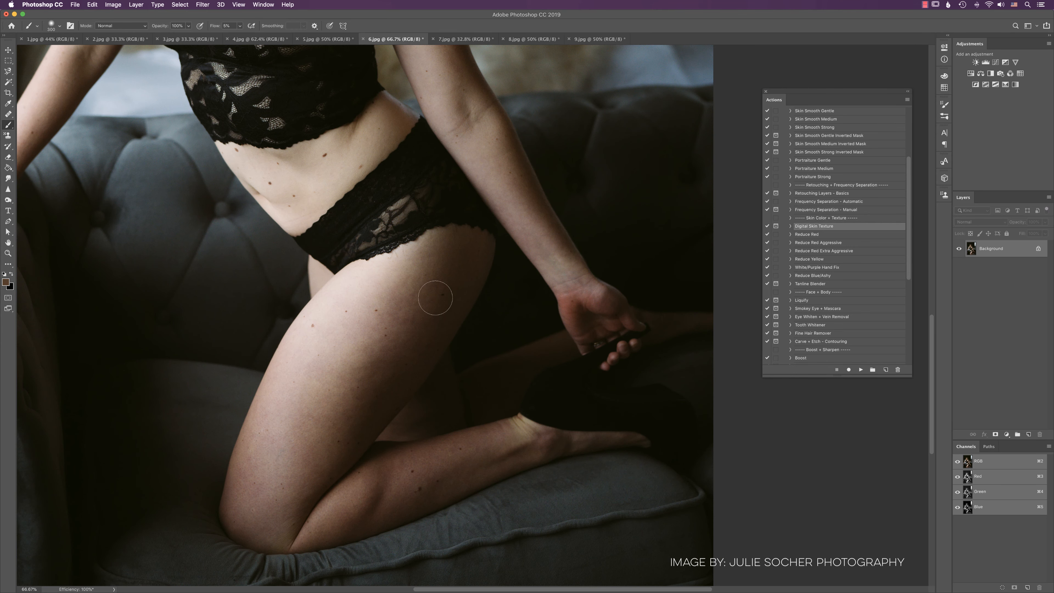
{"action": "key", "text": "bracketleft"}
{"action": "key", "text": "bracketleft"}
{"action": "key", "text": "bracketleft"}
{"action": "key", "text": "bracketright"}
{"action": "mouse_move", "coordinate": [527, 341]}
{"action": "left_mouse_down"}
{"action": "mouse_move", "coordinate": [625, 475]}
{"action": "mouse_move", "coordinate": [622, 490]}
{"action": "left_mouse_up"}
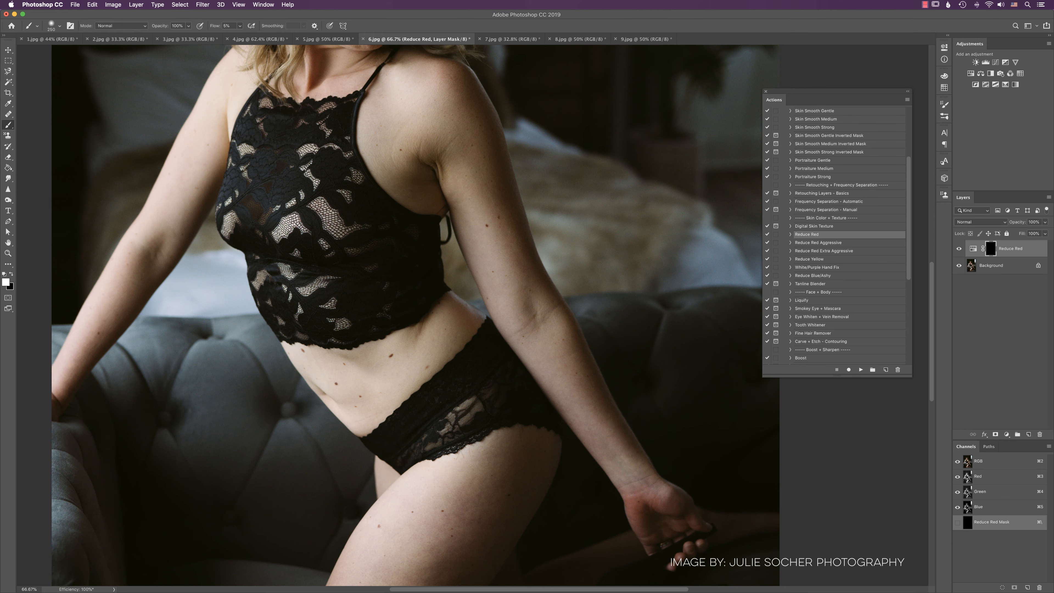
- Paint the Reduce Red mask over the reddish skin of the thigh, knee and lower leg, adjusting the brush size
{"action": "mouse_move", "coordinate": [671, 454]}
{"action": "left_mouse_down"}
{"action": "mouse_move", "coordinate": [634, 350]}
{"action": "mouse_move", "coordinate": [651, 246]}
{"action": "left_mouse_up"}
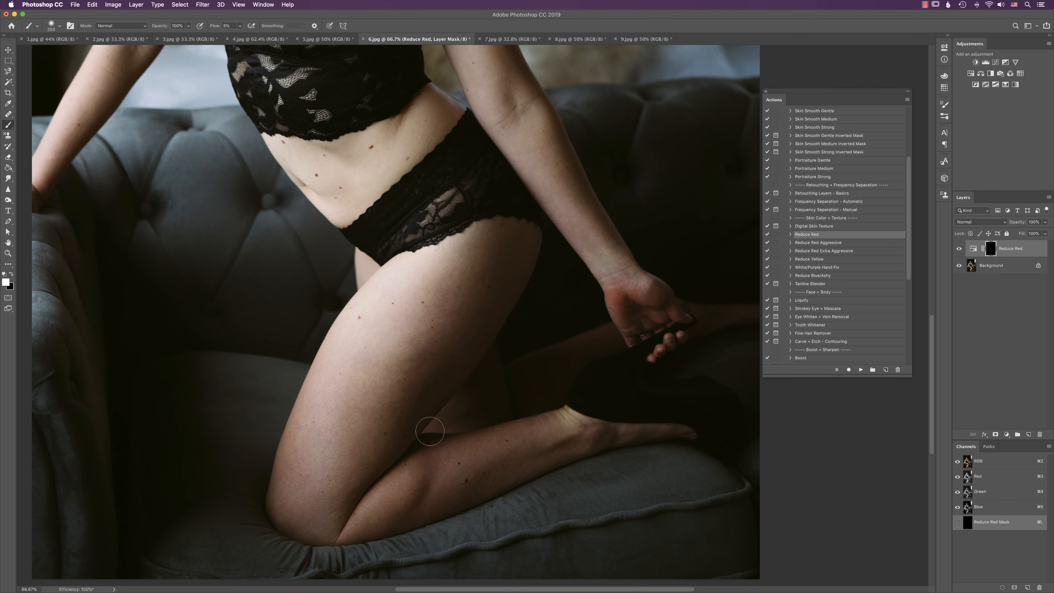
{"action": "key", "text": "bracketright"}
{"action": "key", "text": "bracketright"}
{"action": "key", "text": "bracketright"}
{"action": "key", "text": "bracketleft"}
{"action": "key", "text": "bracketleft"}
{"action": "left_click_drag", "start_coordinate": [644, 305], "coordinate": [661, 272]}
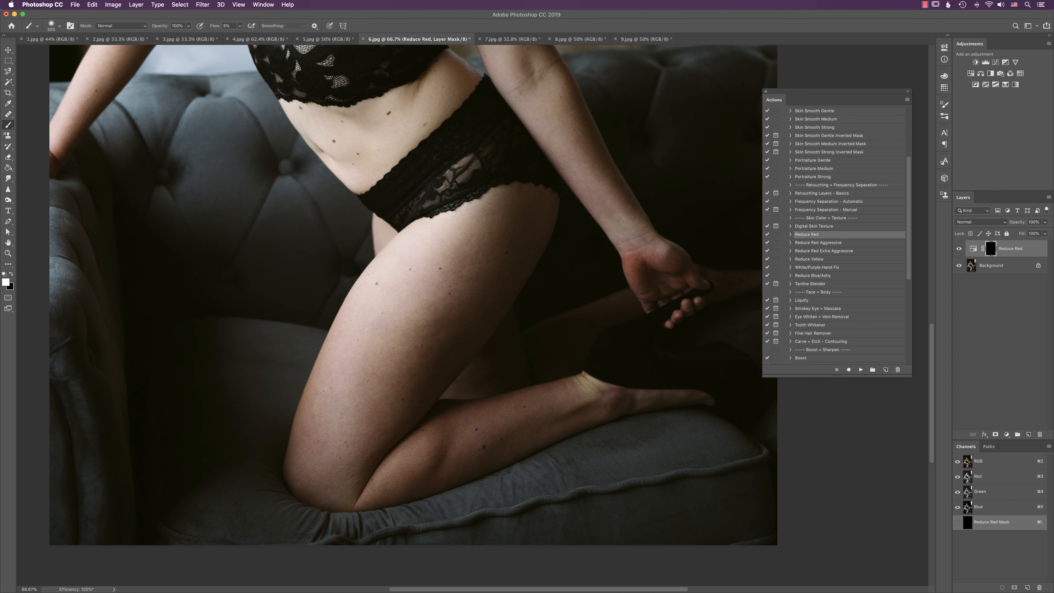
{"action": "key", "text": "bracketright"}
{"action": "key", "text": "bracketright"}
{"action": "key", "text": "bracketleft"}
{"action": "left_click_drag", "start_coordinate": [525, 435], "coordinate": [556, 405]}
{"action": "key", "text": "bracketleft"}
{"action": "left_click_drag", "start_coordinate": [603, 356], "coordinate": [540, 366]}
{"action": "key", "text": "bracketleft"}
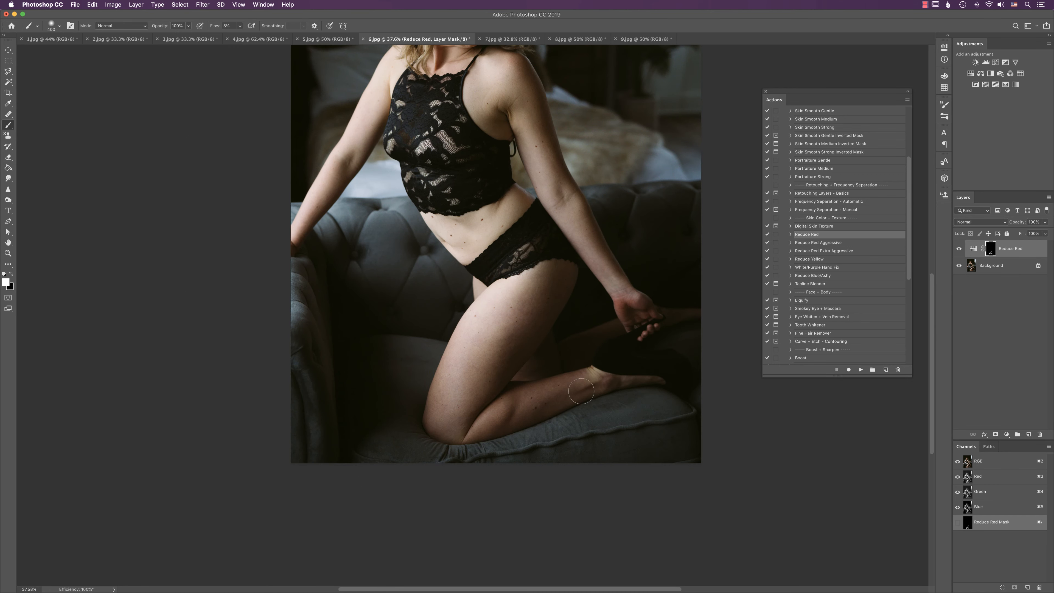
- Extend the Reduce Red mask over the arms with a smaller brush
{"action": "key", "text": "bracketleft"}
{"action": "scroll", "coordinate": [547, 207], "scroll_direction": "up", "scroll_amount": 3}
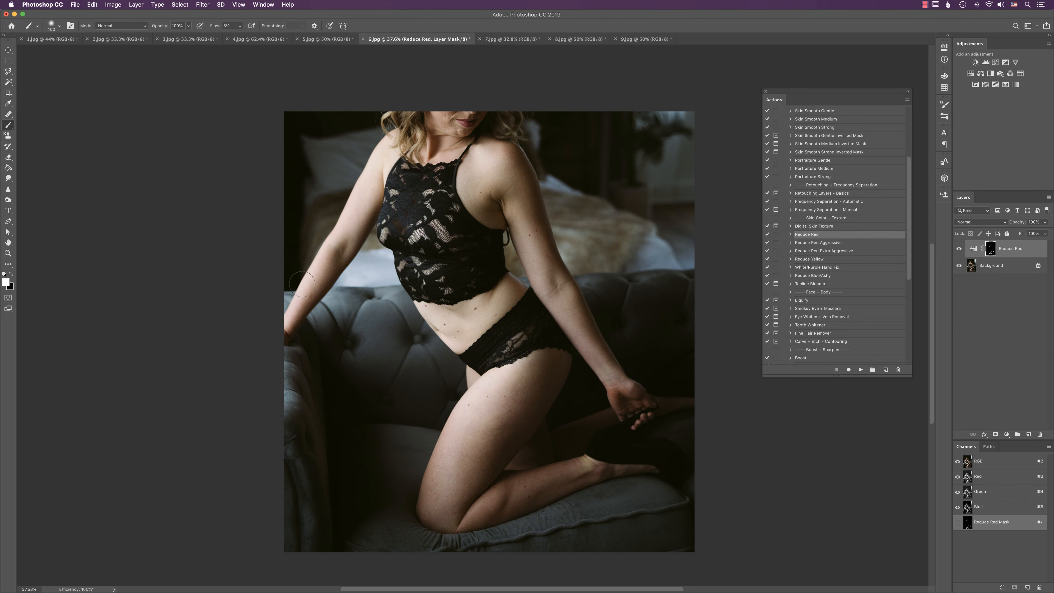
{"action": "scroll", "coordinate": [335, 289], "scroll_direction": "down", "scroll_amount": 2}
{"action": "scroll", "coordinate": [334, 289], "scroll_direction": "right", "scroll_amount": 2}
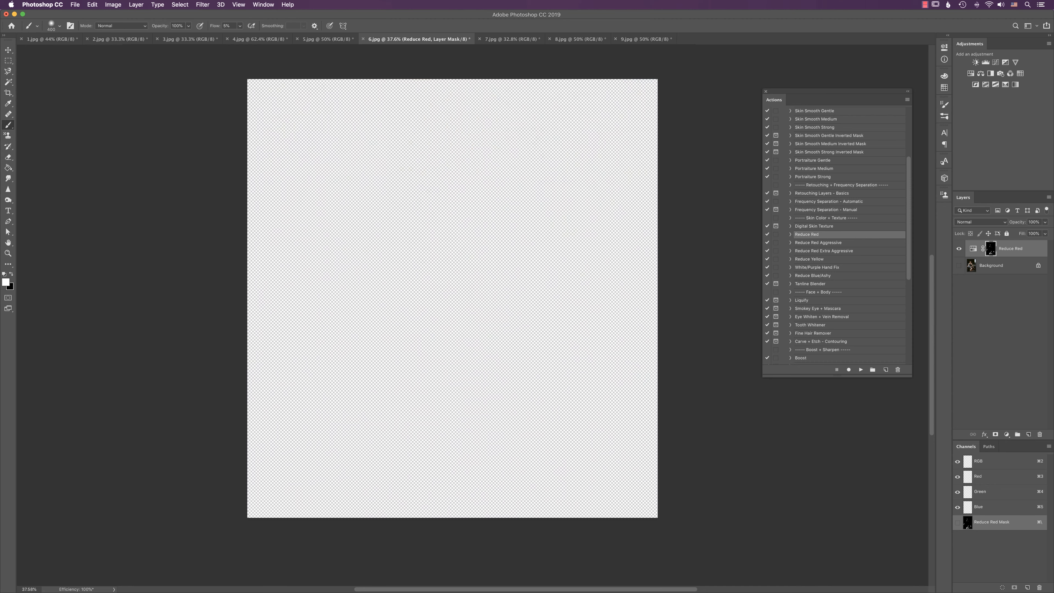
- Toggle the Background and Reduce Red layers' visibility to compare the skin with and without the red reduction
{"action": "left_click", "coordinate": [958, 265]}
{"action": "left_click", "coordinate": [958, 249]}
{"action": "left_click", "coordinate": [958, 249]}
{"action": "left_click", "coordinate": [958, 249]}
{"action": "left_click", "coordinate": [958, 249]}
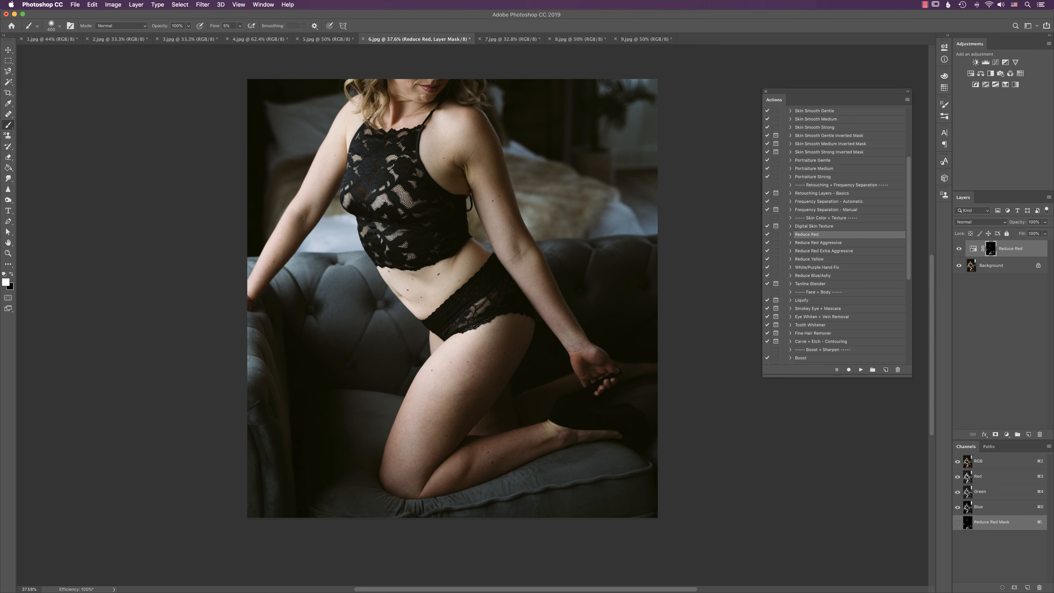
- Examine the legs close up and the whole image for remaining redness
{"action": "scroll", "coordinate": [428, 391], "scroll_direction": "up", "scroll_amount": 8}
{"action": "scroll", "coordinate": [428, 392], "scroll_direction": "down", "scroll_amount": 1}
{"action": "scroll", "coordinate": [428, 391], "scroll_direction": "down", "scroll_amount": 8}
{"action": "scroll", "coordinate": [428, 391], "scroll_direction": "left", "scroll_amount": 4}
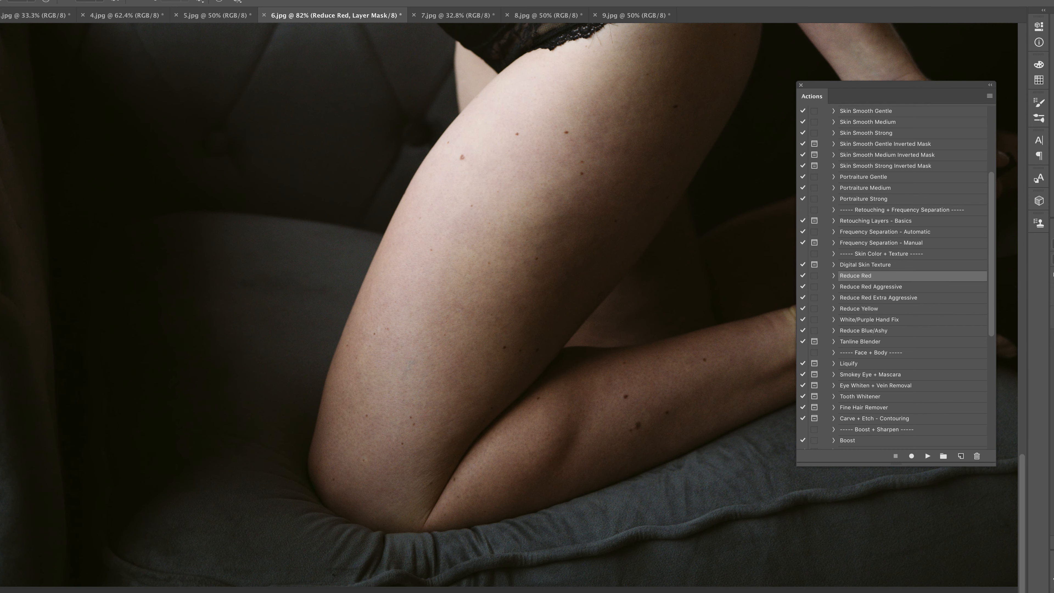
{"action": "left_click", "coordinate": [641, 379], "text": "alt"}
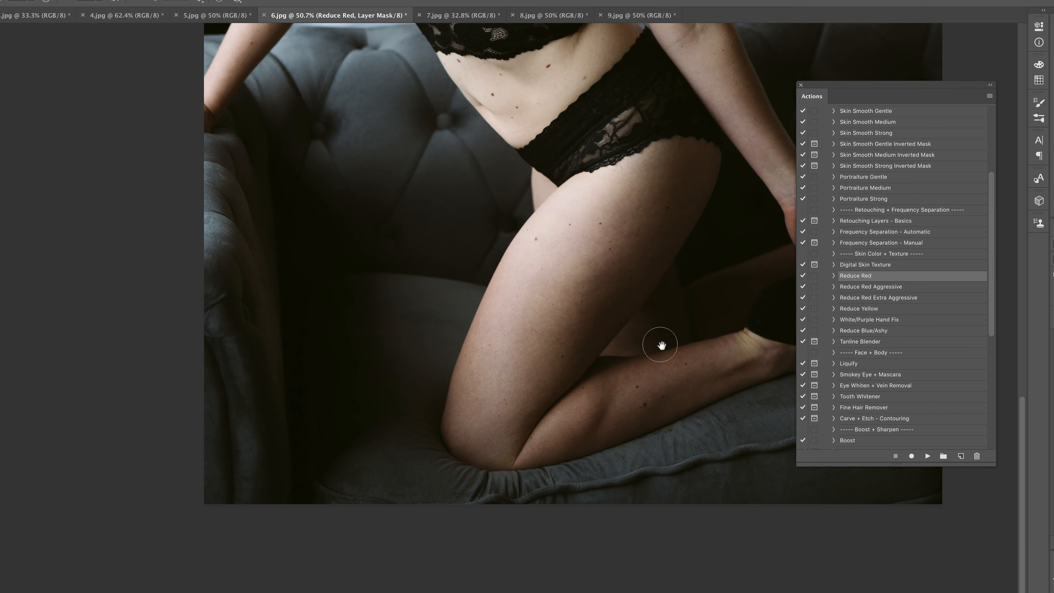
{"action": "left_click_drag", "start_coordinate": [664, 336], "coordinate": [394, 457]}
{"action": "left_click", "coordinate": [395, 457], "text": "alt"}
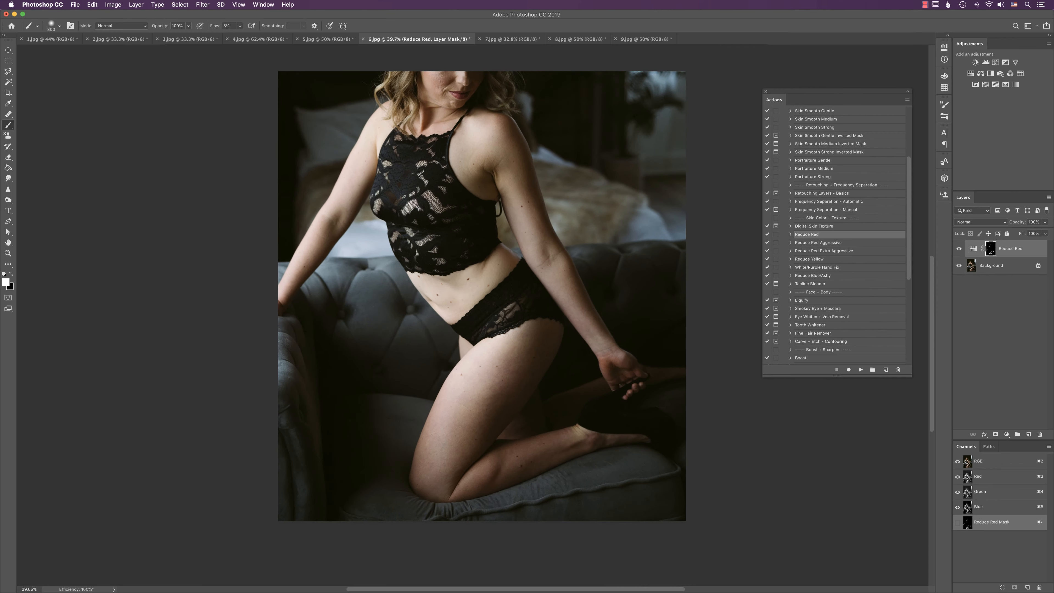
{"action": "left_click_drag", "start_coordinate": [652, 372], "coordinate": [657, 399]}
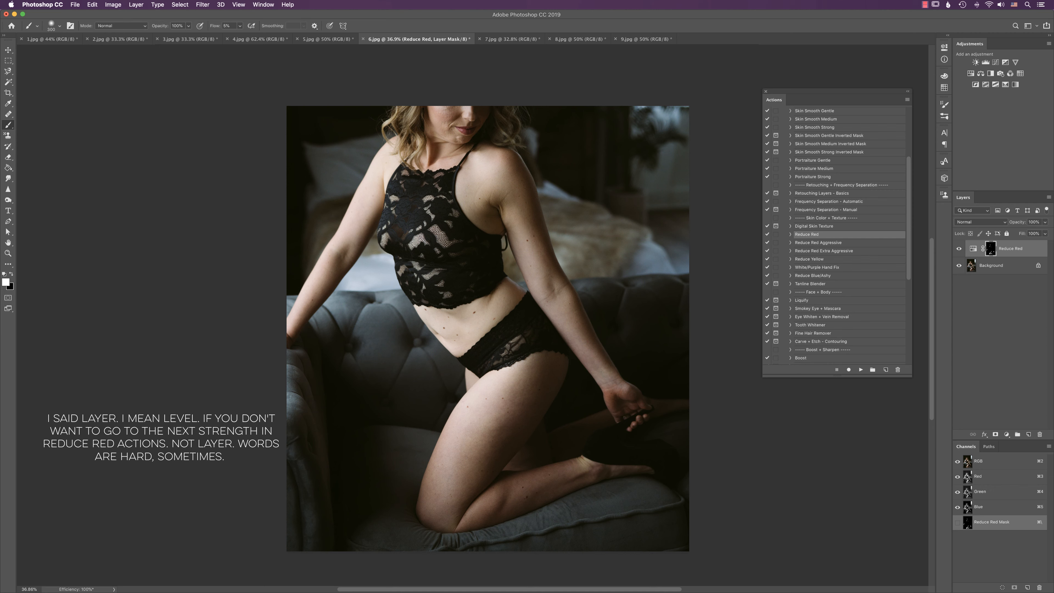
- Try a second Reduce Red layer on the lower leg and remove both Reduce Red layers
{"action": "left_click", "coordinate": [860, 370]}
{"action": "key", "text": "]"}
{"action": "key", "text": "["}
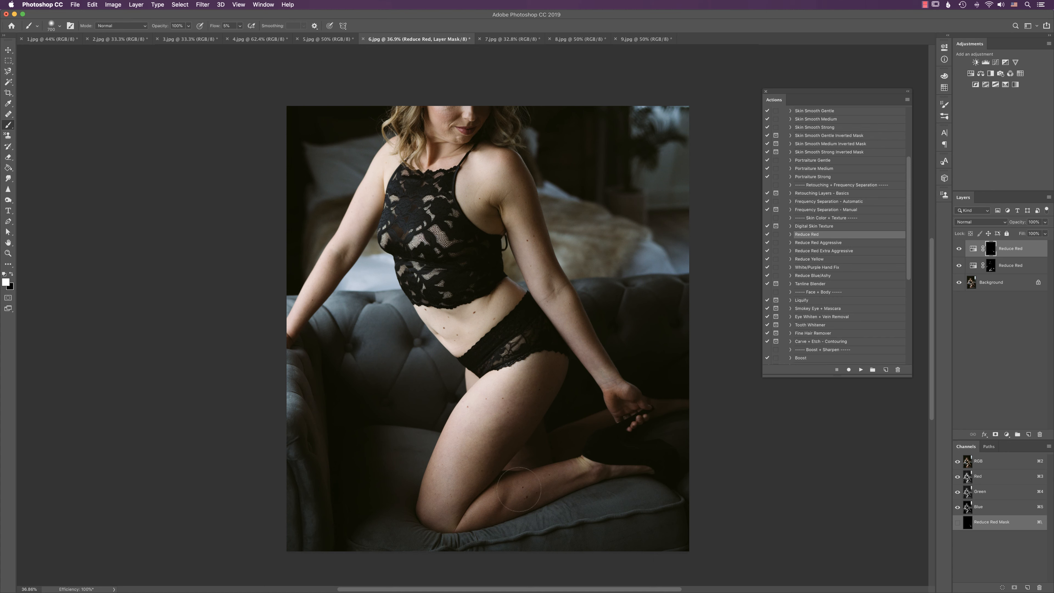
{"action": "key", "text": "]"}
{"action": "left_click_drag", "start_coordinate": [1012, 250], "coordinate": [1016, 254]}
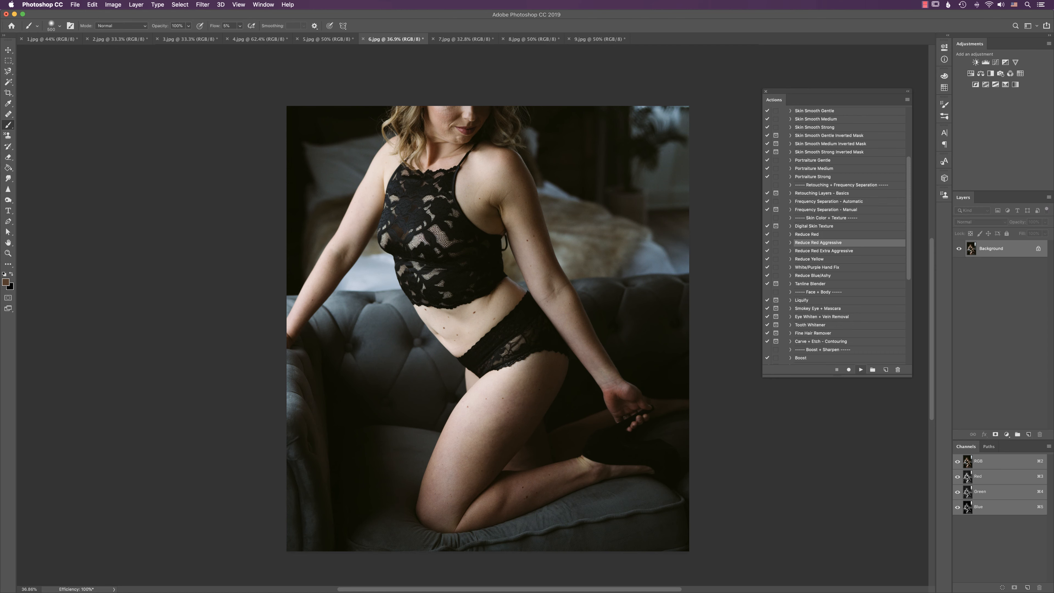
- Run the Reduce Red Aggressive action and paint its mask over the red hand with a smaller brush
{"action": "left_click", "coordinate": [860, 369]}
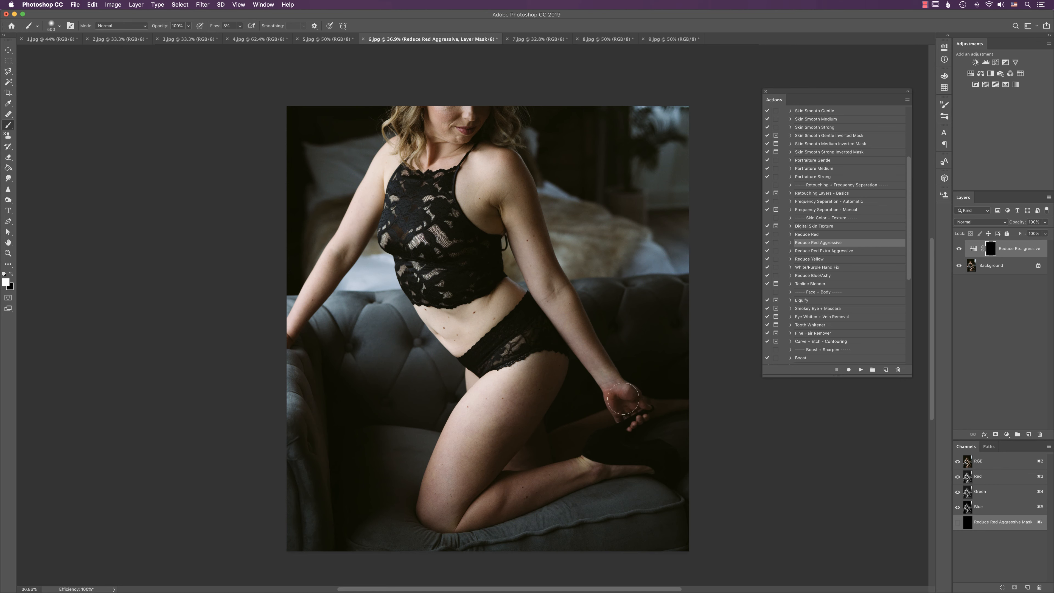
{"action": "key", "text": "bracketleft"}
{"action": "key", "text": "bracketleft"}
{"action": "key", "text": "bracketleft"}
{"action": "scroll", "coordinate": [645, 395], "scroll_direction": "up", "scroll_amount": 5}
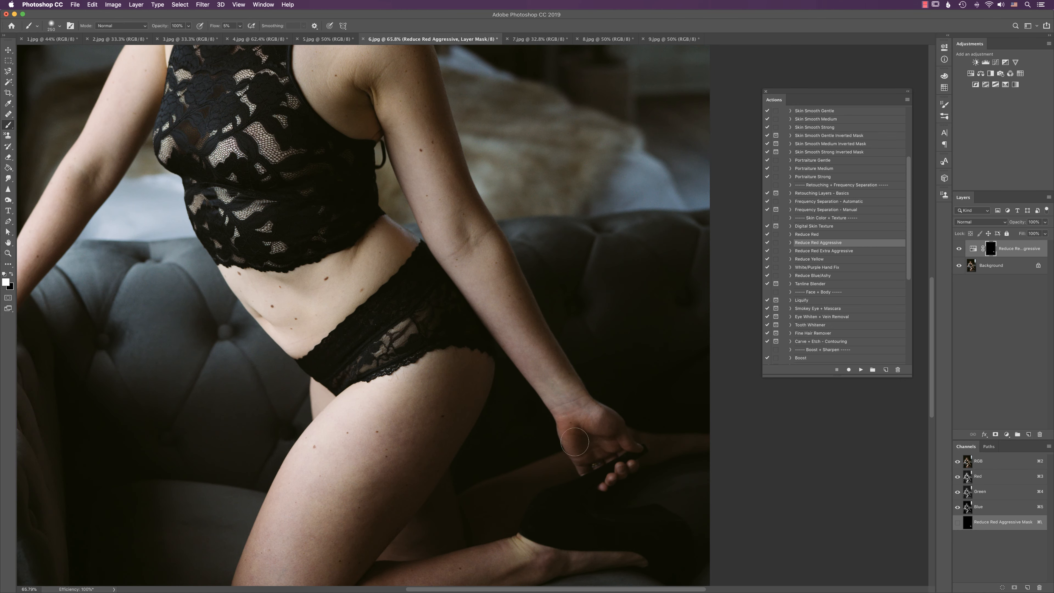
{"action": "key", "text": "bracketleft"}
- Paint the Reduce Red Aggressive mask over the thigh, lower leg and arms with a larger brush
{"action": "scroll", "coordinate": [580, 412], "scroll_direction": "down", "scroll_amount": 5}
{"action": "scroll", "coordinate": [580, 412], "scroll_direction": "left", "scroll_amount": 2}
{"action": "key", "text": "bracketright"}
{"action": "key", "text": "bracketright"}
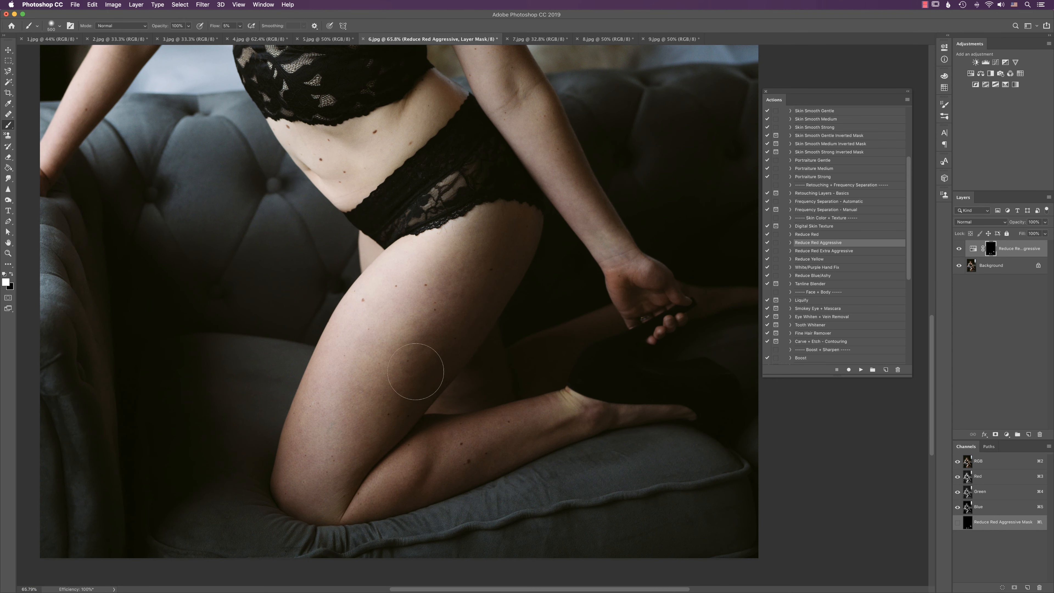
{"action": "key", "text": "bracketright"}
{"action": "scroll", "coordinate": [588, 412], "scroll_direction": "down", "scroll_amount": 5}
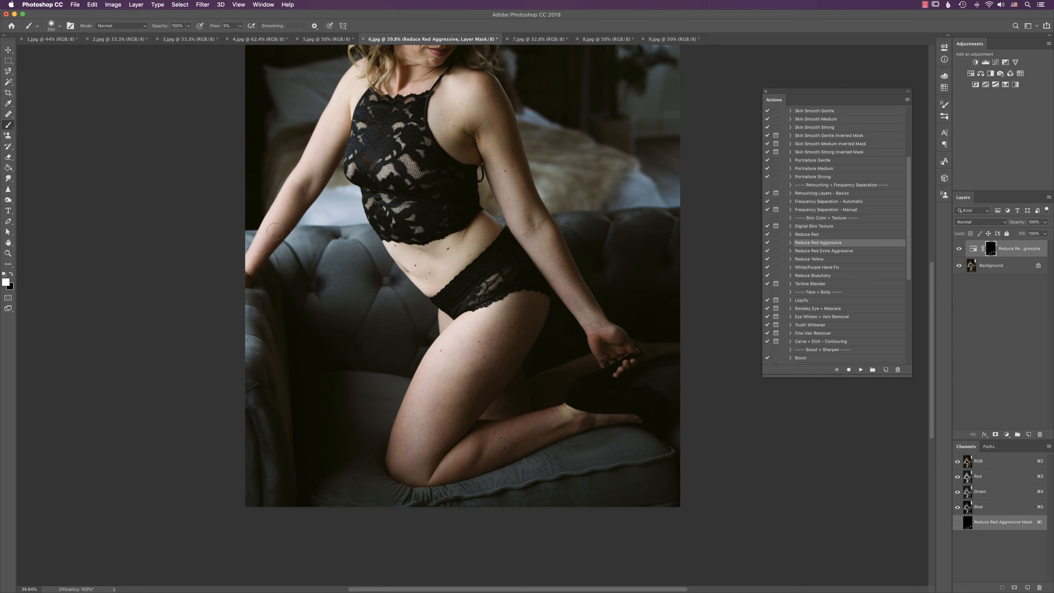
{"action": "scroll", "coordinate": [629, 375], "scroll_direction": "down", "scroll_amount": 2}
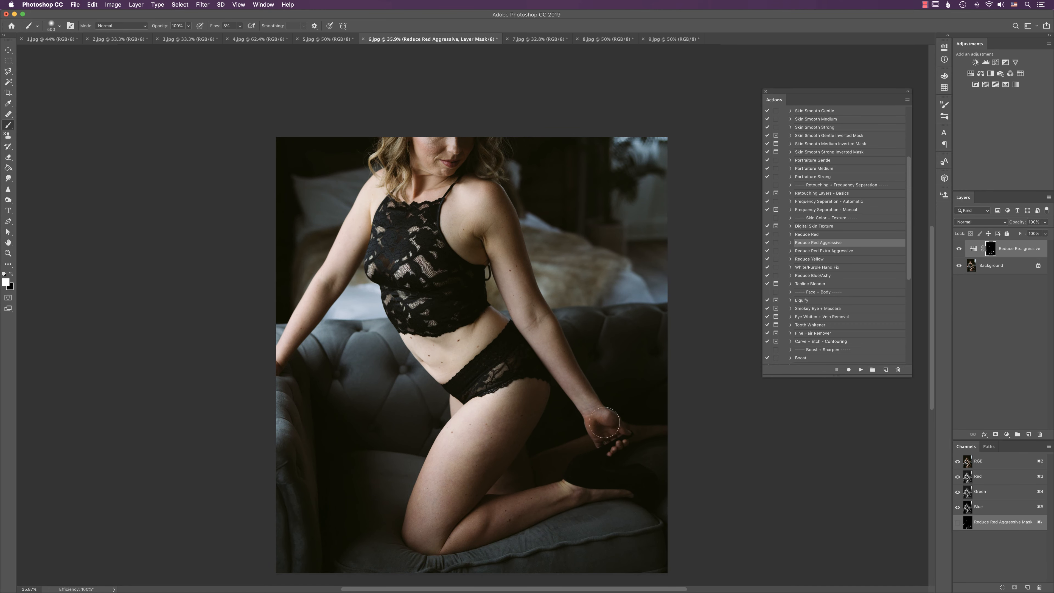
- Toggle the Reduce Red Aggressive layer's visibility repeatedly and inspect the hand and legs close up
{"action": "left_click", "coordinate": [959, 249]}
{"action": "left_click", "coordinate": [959, 248]}
{"action": "key", "text": "super+comma"}
{"action": "key", "text": "super+comma"}
{"action": "key", "text": "super+comma"}
{"action": "key", "text": "super+comma"}
{"action": "key", "text": "super+comma"}
{"action": "key", "text": "super+comma"}
{"action": "key", "text": "super+comma"}
{"action": "key", "text": "super+comma"}
{"action": "key", "text": "super+comma"}
{"action": "key", "text": "super+comma"}
{"action": "key", "text": "super+comma"}
{"action": "scroll", "coordinate": [495, 373], "scroll_direction": "up", "scroll_amount": 7}
{"action": "scroll", "coordinate": [495, 374], "scroll_direction": "down", "scroll_amount": 2}
{"action": "scroll", "coordinate": [446, 316], "scroll_direction": "down", "scroll_amount": 10}
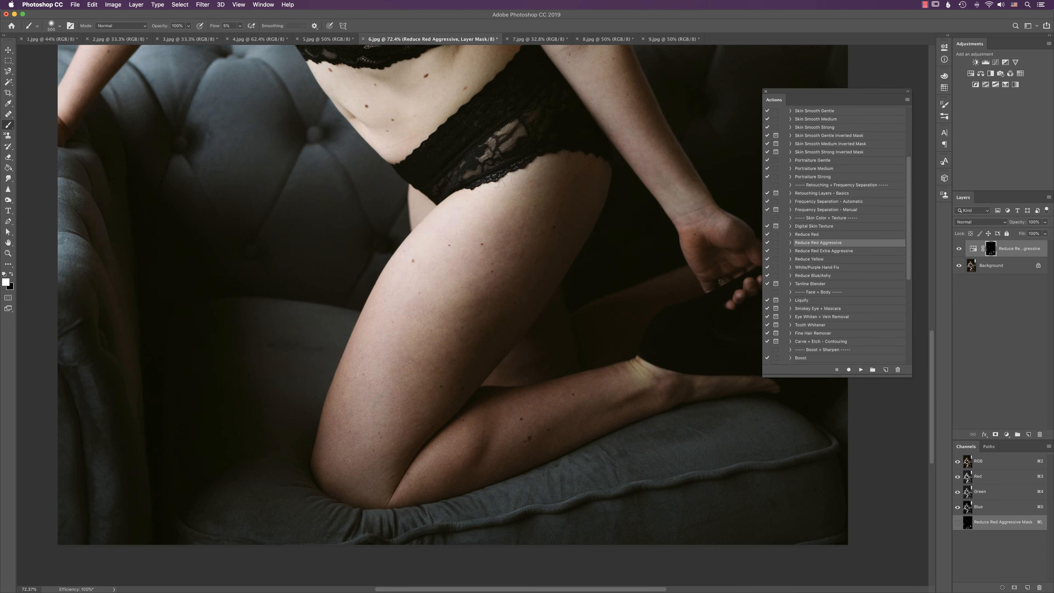
- Run the Reduce Yellow action on 6.jpg for the yellow patch at the ankle, using a smaller brush
{"action": "key", "text": "bracketleft"}
{"action": "key", "text": "bracketleft"}
{"action": "key", "text": "bracketleft"}
{"action": "key", "text": "bracketleft"}
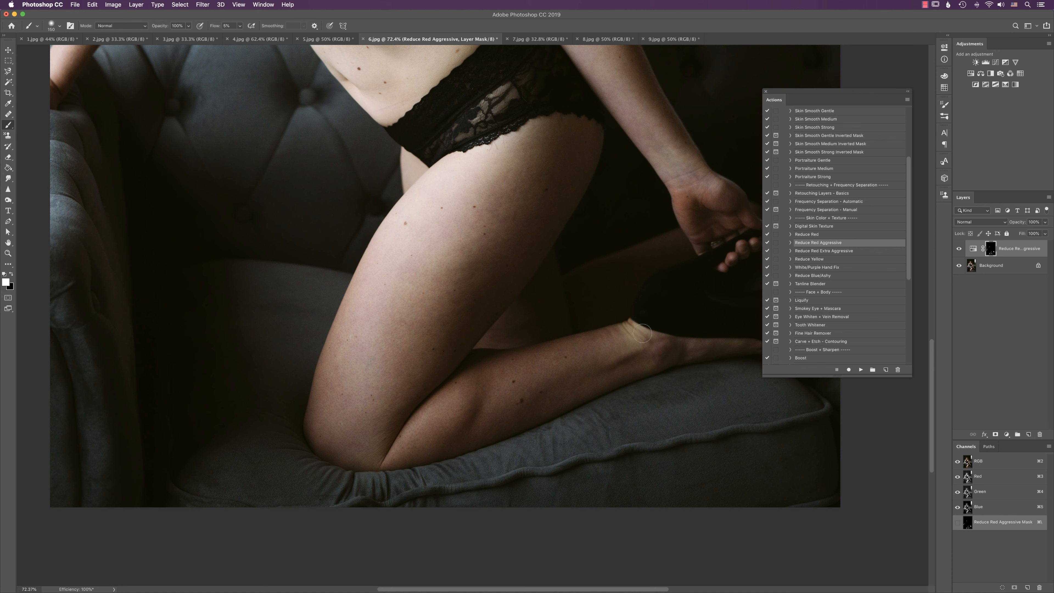
{"action": "left_click", "coordinate": [816, 259]}
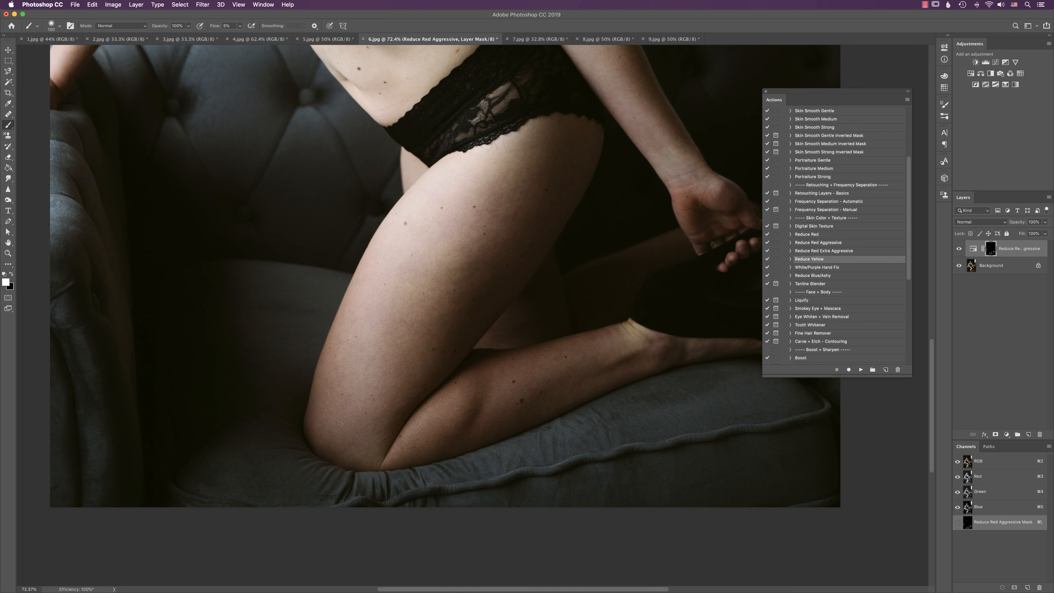
{"action": "left_click", "coordinate": [861, 369]}
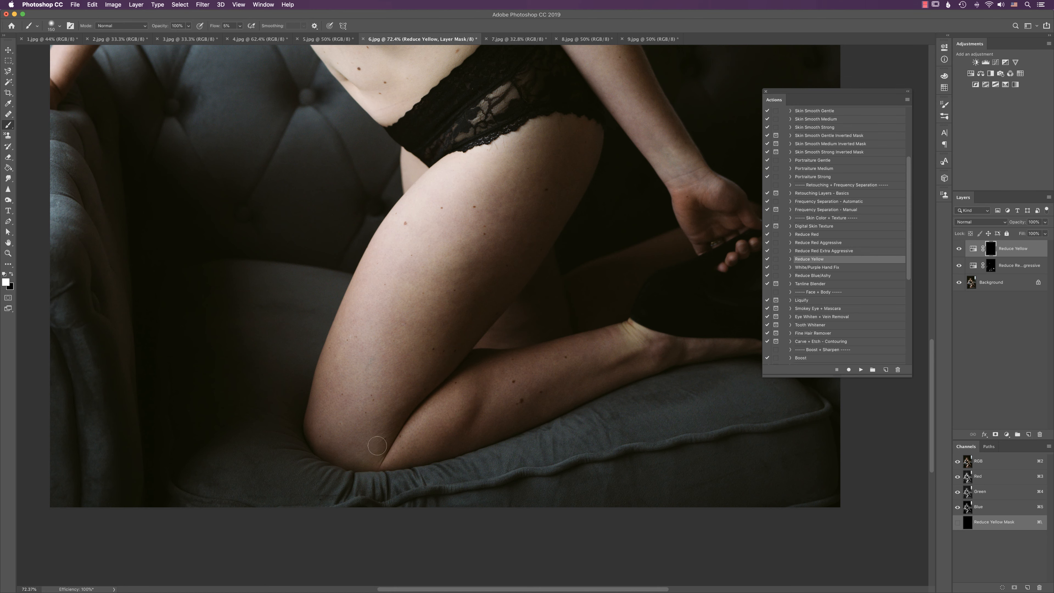
- Paint the Reduce Yellow mask over the yellowish skin around the underarm and shoulder, adjusting the brush size
{"action": "key", "text": "bracketright"}
{"action": "scroll", "coordinate": [479, 392], "scroll_direction": "up", "scroll_amount": 10}
{"action": "key", "text": "bracketright"}
{"action": "key", "text": "bracketright"}
{"action": "key", "text": "bracketright"}
{"action": "mouse_move", "coordinate": [452, 227]}
{"action": "left_mouse_down"}
{"action": "mouse_move", "coordinate": [474, 259]}
{"action": "mouse_move", "coordinate": [439, 233]}
{"action": "mouse_move", "coordinate": [419, 235]}
{"action": "mouse_move", "coordinate": [431, 264]}
{"action": "left_mouse_up"}
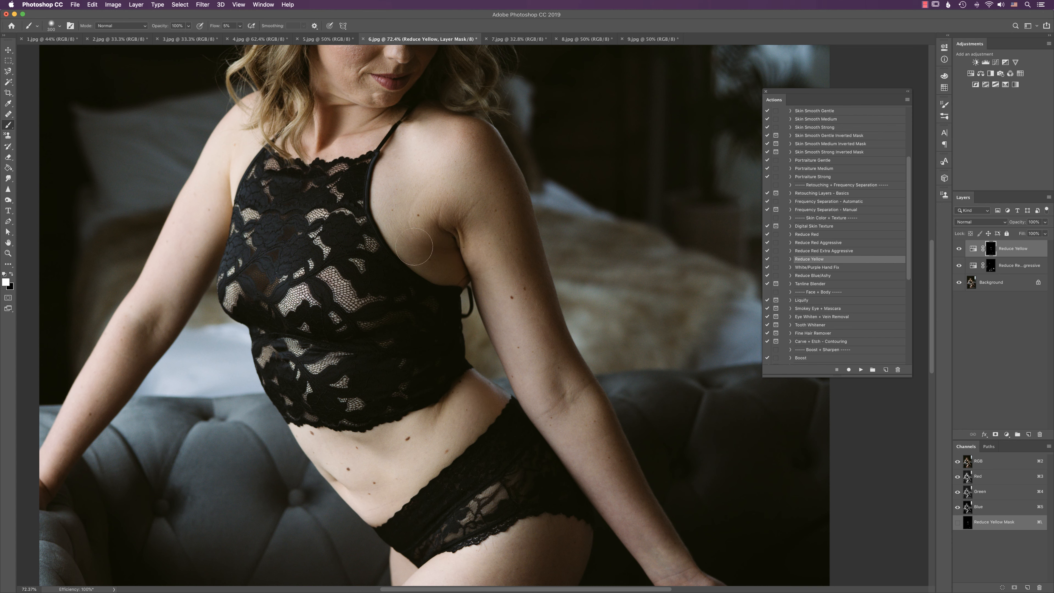
{"action": "key", "text": "bracketleft"}
{"action": "mouse_move", "coordinate": [676, 395]}
{"action": "left_mouse_down"}
{"action": "mouse_move", "coordinate": [635, 395]}
{"action": "mouse_move", "coordinate": [551, 311]}
{"action": "left_mouse_up"}
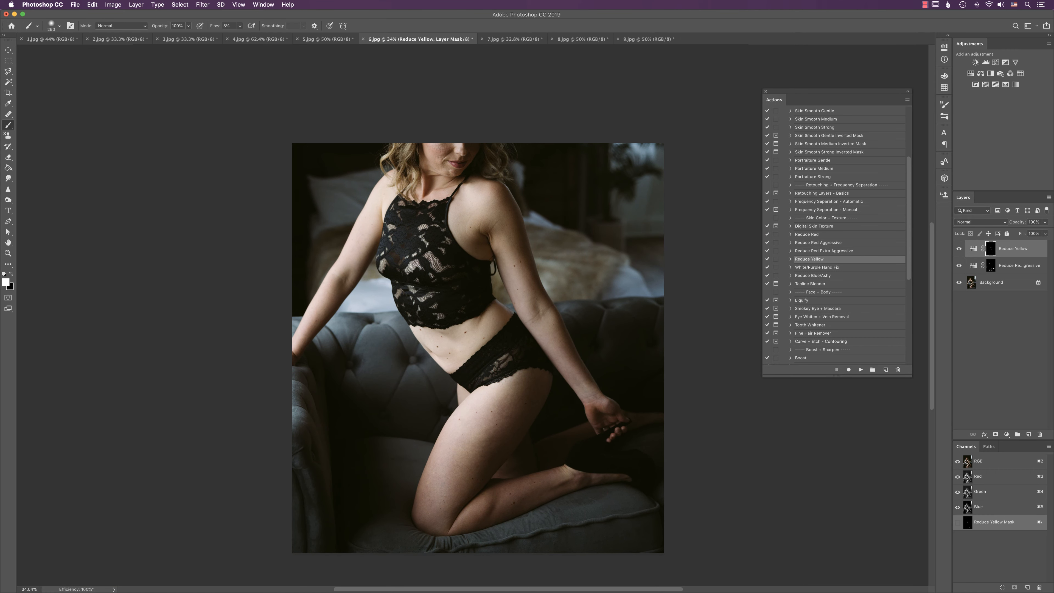
- Toggle between the Background alone and all layers to compare 6.jpg before and after the color fixes
{"action": "left_click", "coordinate": [959, 282], "text": "alt"}
{"action": "left_click", "coordinate": [959, 282], "text": "alt"}
{"action": "left_click", "coordinate": [959, 283], "text": "alt"}
{"action": "left_click", "coordinate": [959, 282], "text": "alt"}
{"action": "left_click", "coordinate": [959, 282], "text": "alt"}
{"action": "left_click", "coordinate": [959, 282], "text": "alt"}
{"action": "left_click", "coordinate": [959, 283], "text": "alt"}
{"action": "left_click", "coordinate": [960, 283], "text": "alt"}
- Switch to 8.jpg and run the Reduce Yellow action on it
{"action": "left_click", "coordinate": [583, 39]}
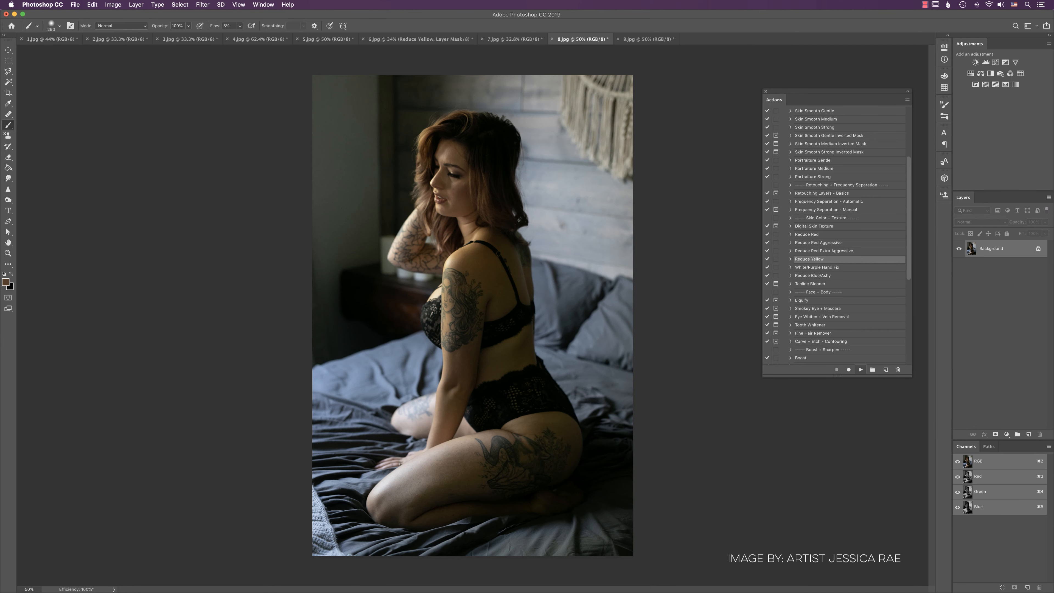
{"action": "left_click", "coordinate": [860, 369]}
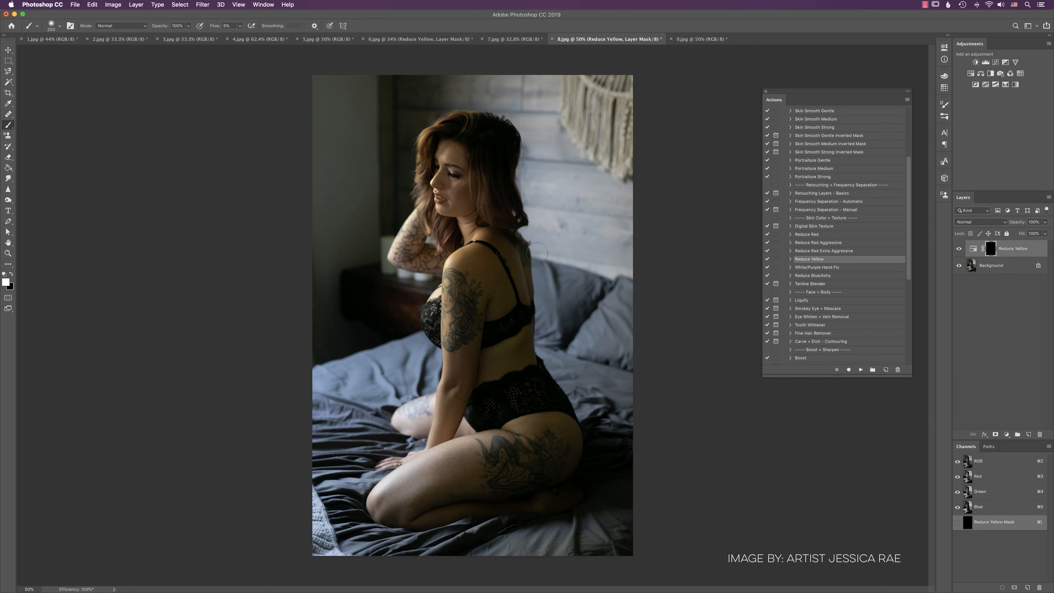
- Paint the Reduce Yellow mask over the yellowish skin on the upper back and shoulder in 8.jpg with a larger brush
{"action": "key", "text": "bracketright"}
{"action": "key", "text": "bracketright"}
{"action": "key", "text": "bracketright"}
{"action": "key", "text": "bracketleft"}
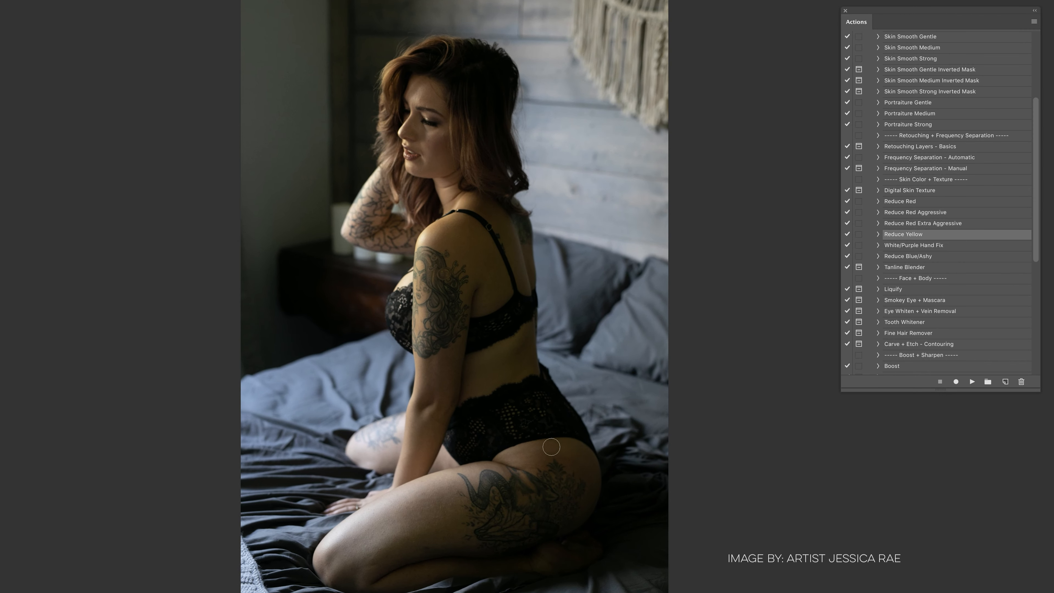
{"action": "key", "text": "bracketright"}
{"action": "key", "text": "bracketright"}
{"action": "key", "text": "bracketright"}
{"action": "key", "text": "bracketright"}
{"action": "key", "text": "bracketright"}
{"action": "key", "text": "bracketright"}
{"action": "mouse_move", "coordinate": [489, 217]}
{"action": "left_mouse_down"}
{"action": "mouse_move", "coordinate": [524, 284]}
{"action": "mouse_move", "coordinate": [494, 253]}
{"action": "left_mouse_up"}
- Extend the Reduce Yellow mask over the yellowish skin at the waist and lower back, adjusting the brush size
{"action": "key", "text": "bracketleft"}
{"action": "key", "text": "bracketleft"}
{"action": "key", "text": "bracketright"}
{"action": "key", "text": "bracketright"}
{"action": "key", "text": "bracketright"}
{"action": "key", "text": "bracketright"}
{"action": "mouse_move", "coordinate": [470, 373]}
{"action": "left_mouse_down"}
{"action": "mouse_move", "coordinate": [508, 339]}
{"action": "mouse_move", "coordinate": [512, 375]}
{"action": "mouse_move", "coordinate": [505, 340]}
{"action": "left_mouse_up"}
- Add a second Reduce Yellow layer to 8.jpg and paint its mask across the back with a resized brush
{"action": "key", "text": "bracketleft"}
{"action": "key", "text": "bracketright"}
{"action": "key", "text": "bracketleft"}
{"action": "key", "text": "bracketleft"}
{"action": "key", "text": "bracketright"}
{"action": "key", "text": "bracketright"}
{"action": "key", "text": "bracketright"}
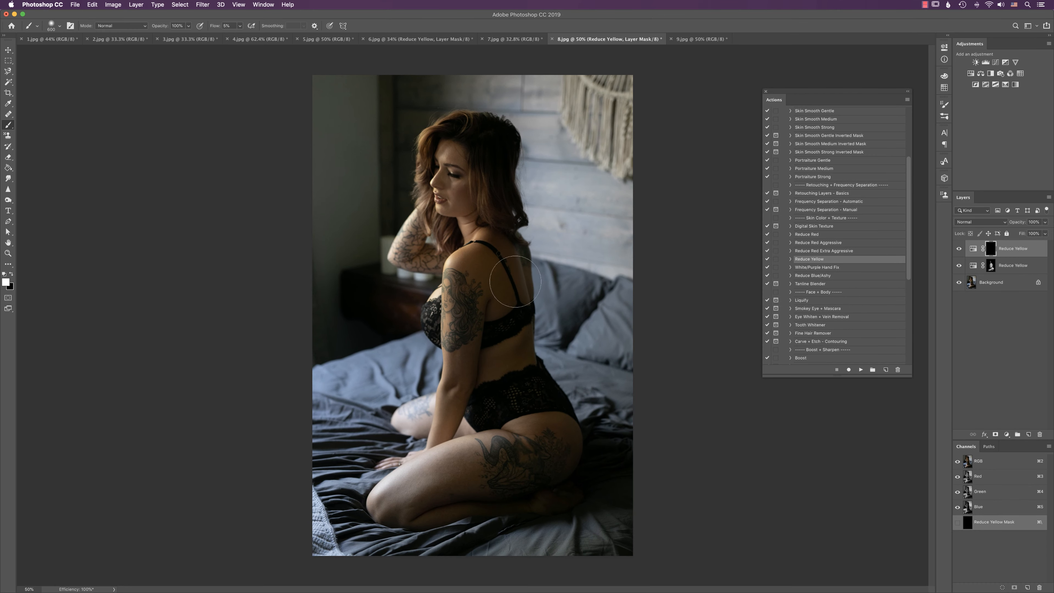
{"action": "key", "text": "bracketleft"}
{"action": "key", "text": "bracketleft"}
{"action": "mouse_move", "coordinate": [472, 282]}
{"action": "left_mouse_down"}
{"action": "mouse_move", "coordinate": [483, 243]}
{"action": "mouse_move", "coordinate": [467, 253]}
{"action": "mouse_move", "coordinate": [527, 294]}
{"action": "left_mouse_up"}
- Apply the White/Purple Hand Fix to the hand in 8.jpg, adjusting the brush size, and switch to 9.jpg
{"action": "key", "text": "bracketright"}
{"action": "key", "text": "bracketright"}
{"action": "key", "text": "bracketleft"}
{"action": "key", "text": "bracketleft"}
{"action": "key", "text": "bracketleft"}
{"action": "key", "text": "bracketleft"}
{"action": "key", "text": "bracketright"}
{"action": "key", "text": "bracketright"}
{"action": "key", "text": "bracketright"}
{"action": "key", "text": "bracketleft"}
{"action": "key", "text": "bracketleft"}
{"action": "key", "text": "bracketleft"}
{"action": "key", "text": "bracketright"}
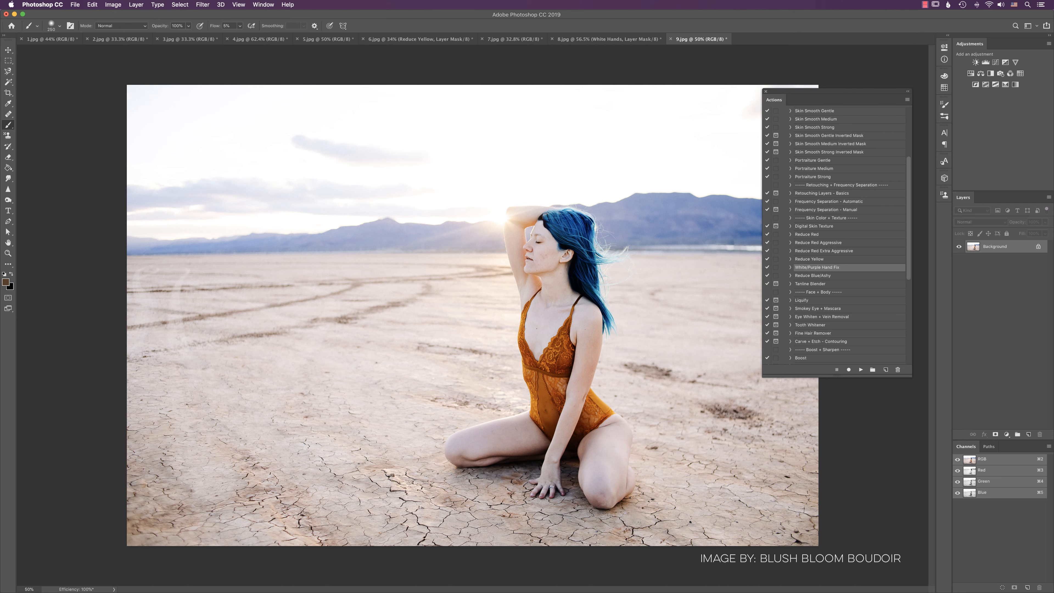
- Run the White/Purple Hand Fix action on 9.jpg for the discolored hand, using a smaller brush
{"action": "mouse_move", "coordinate": [507, 407]}
{"action": "left_mouse_down"}
{"action": "mouse_move", "coordinate": [627, 369]}
{"action": "mouse_move", "coordinate": [563, 159]}
{"action": "left_mouse_up"}
{"action": "key", "text": "bracketleft"}
{"action": "key", "text": "bracketleft"}
{"action": "key", "text": "bracketleft"}
{"action": "key", "text": "bracketleft"}
{"action": "key", "text": "bracketleft"}
{"action": "key", "text": "bracketleft"}
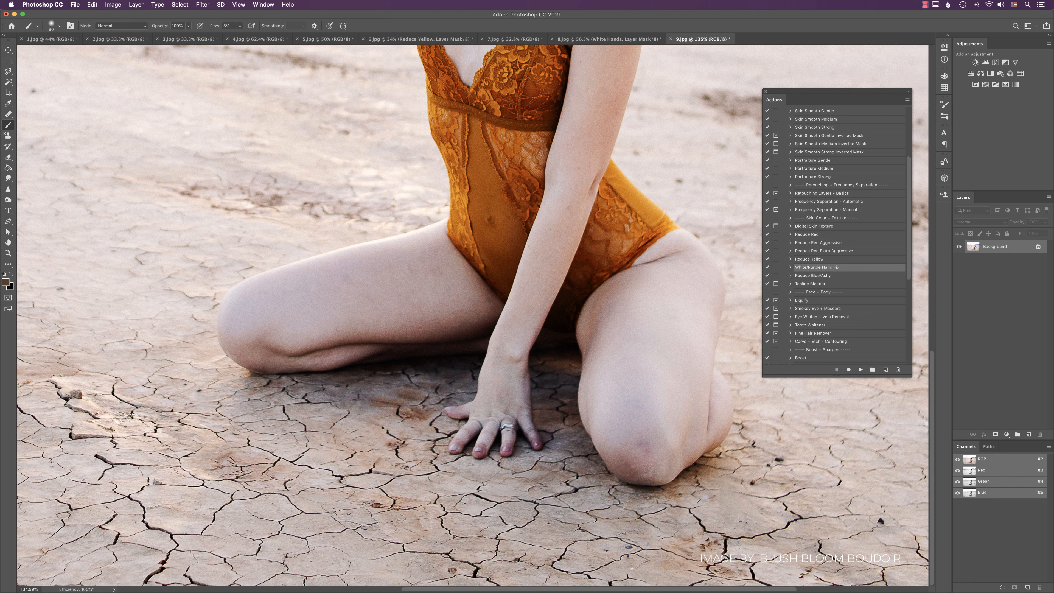
{"action": "left_click", "coordinate": [861, 369]}
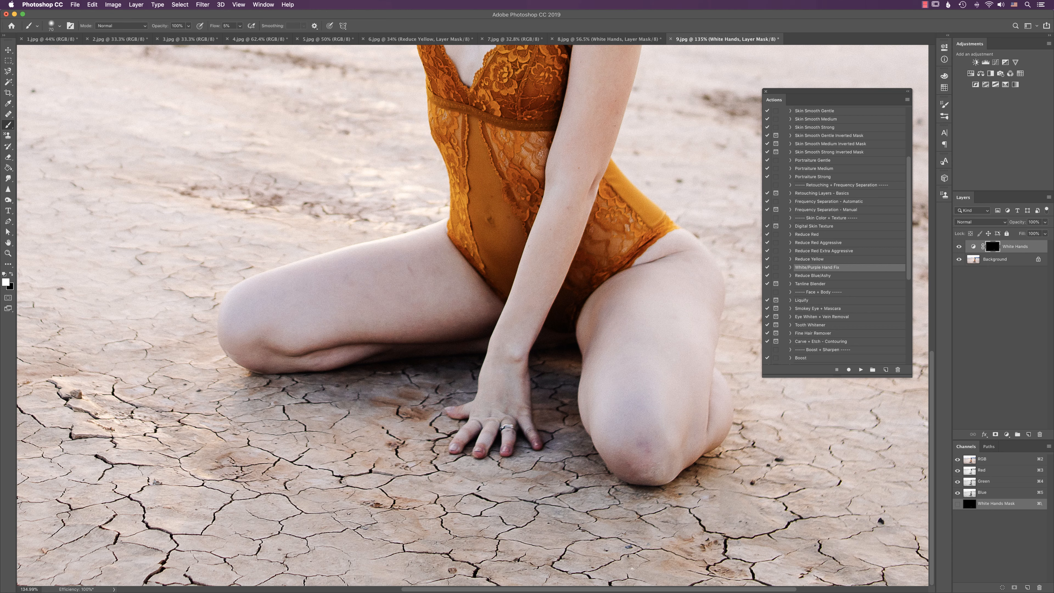
- Run the Reduce Red Aggressive action on 9.jpg for the reddish fingertips, with a smaller brush
{"action": "left_click", "coordinate": [824, 251]}
{"action": "left_click", "coordinate": [823, 242]}
{"action": "left_click", "coordinate": [860, 369]}
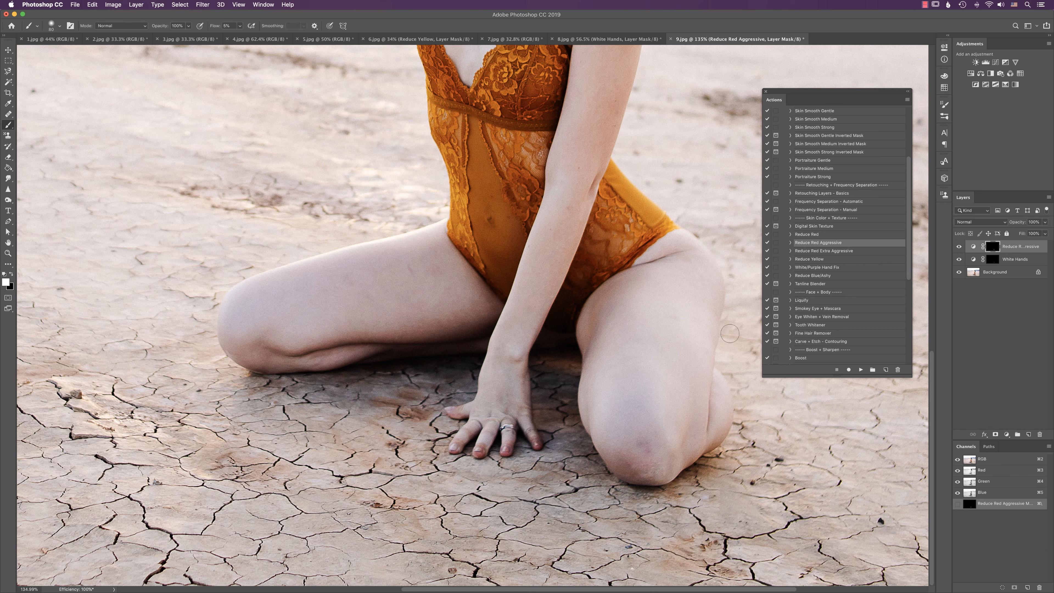
{"action": "key", "text": "bracketleft"}
- Run the Reduce Red action on 9.jpg and tone down the remaining redness in the fingers with a small brush
{"action": "left_click", "coordinate": [807, 234]}
{"action": "left_click", "coordinate": [860, 369]}
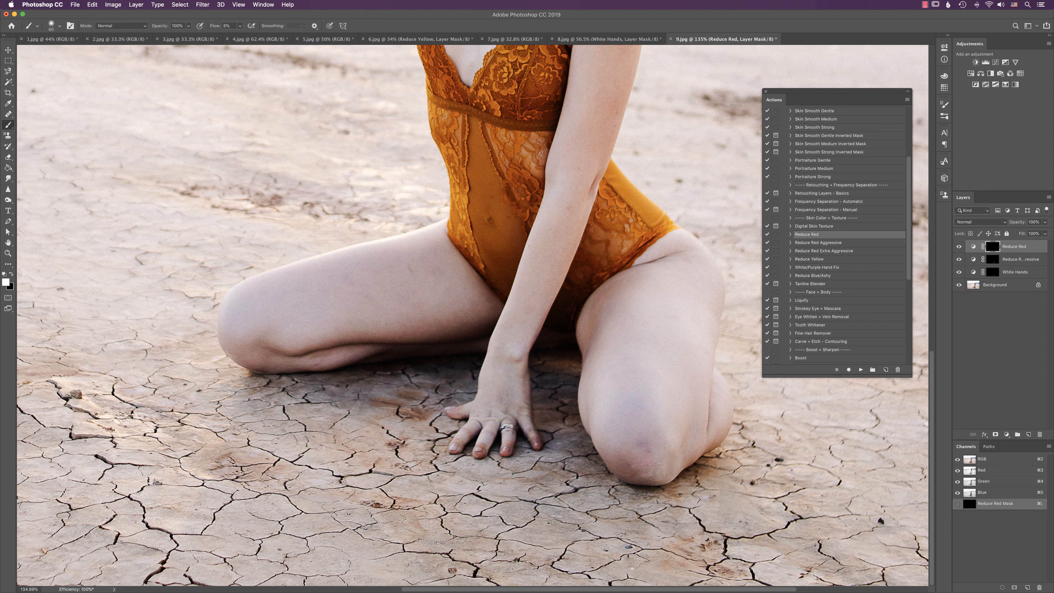
{"action": "key", "text": "bracketleft"}
{"action": "scroll", "coordinate": [569, 420], "scroll_direction": "down", "scroll_amount": 5}
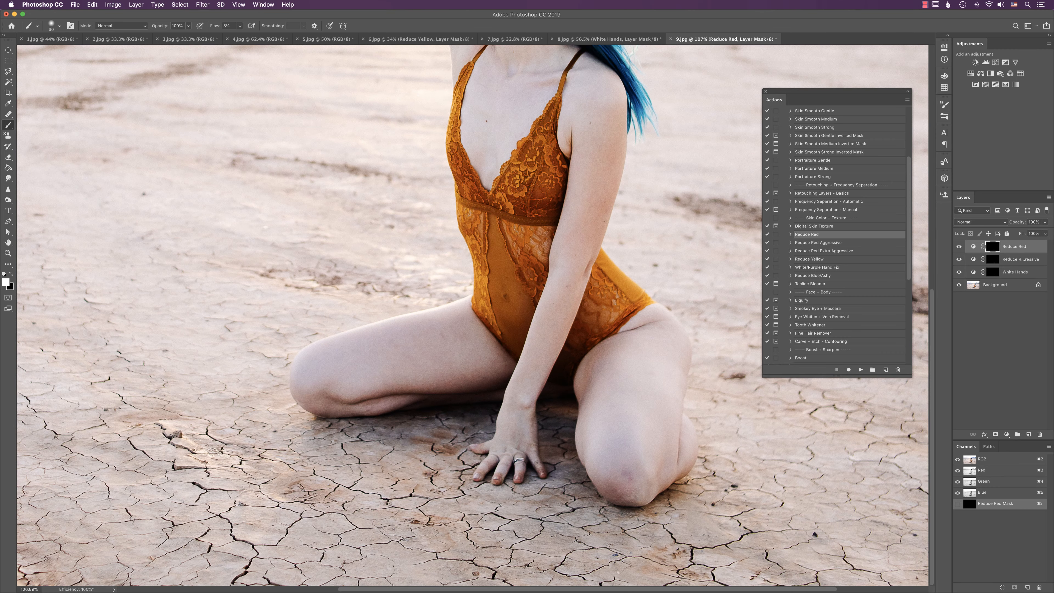
{"action": "scroll", "coordinate": [573, 420], "scroll_direction": "down", "scroll_amount": 3}
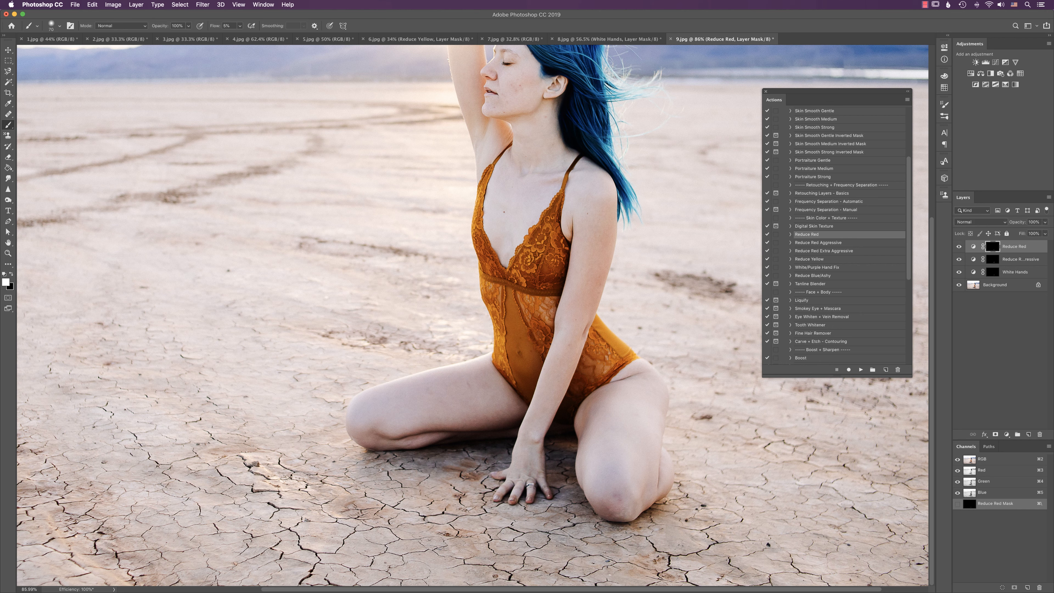
- Run White/Purple Hand Fix a second time on 9.jpg and reduce the brush size for painting its mask
{"action": "left_click", "coordinate": [816, 267]}
{"action": "left_click", "coordinate": [860, 370]}
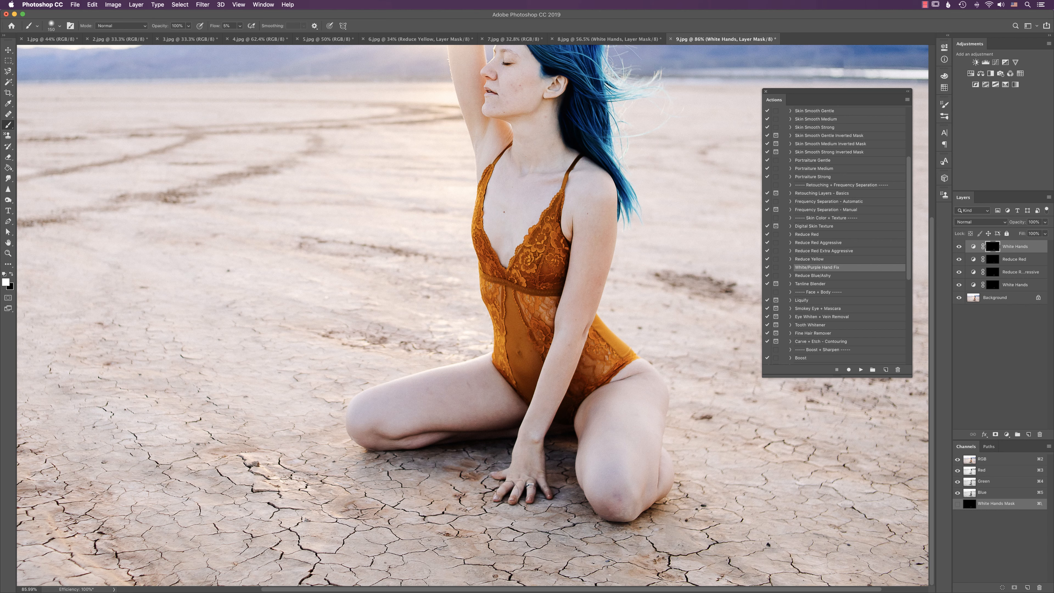
{"action": "key", "text": "bracketleft"}
{"action": "key", "text": "bracketleft"}
{"action": "key", "text": "bracketleft"}
{"action": "key", "text": "bracketleft"}
{"action": "key", "text": "bracketleft"}
{"action": "key", "text": "bracketleft"}
{"action": "key", "text": "bracketleft"}
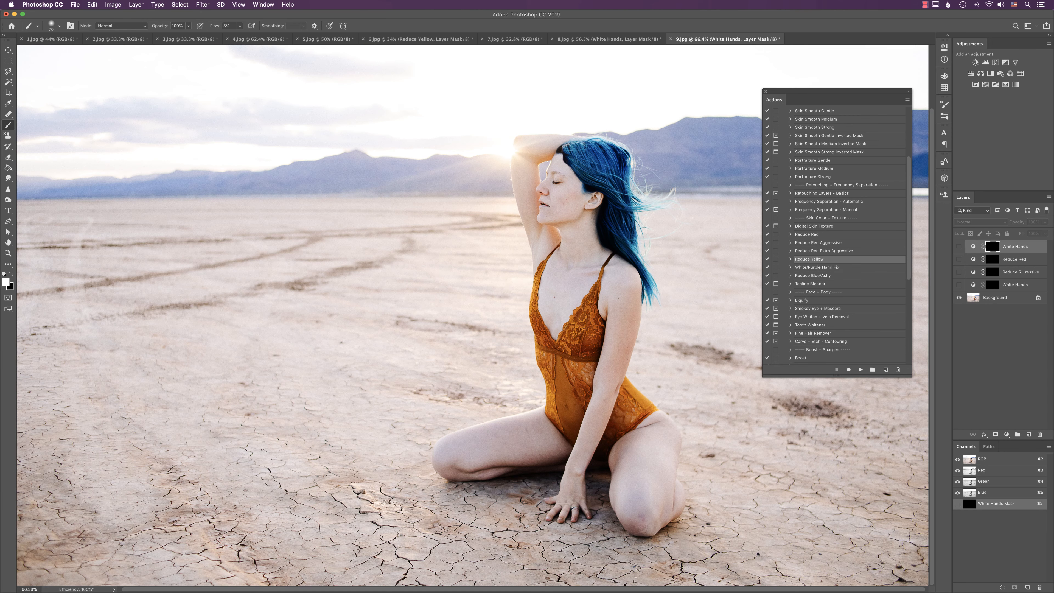
- Toggle between the Background alone and all layers to compare 9.jpg before and after the color fixes
{"action": "left_click", "coordinate": [960, 298], "text": "alt"}
{"action": "left_click", "coordinate": [959, 298], "text": "alt"}
{"action": "left_click", "coordinate": [959, 298], "text": "alt"}
{"action": "scroll", "coordinate": [614, 442], "scroll_direction": "up", "scroll_amount": 5}
{"action": "left_click_drag", "start_coordinate": [614, 442], "coordinate": [586, 306]}
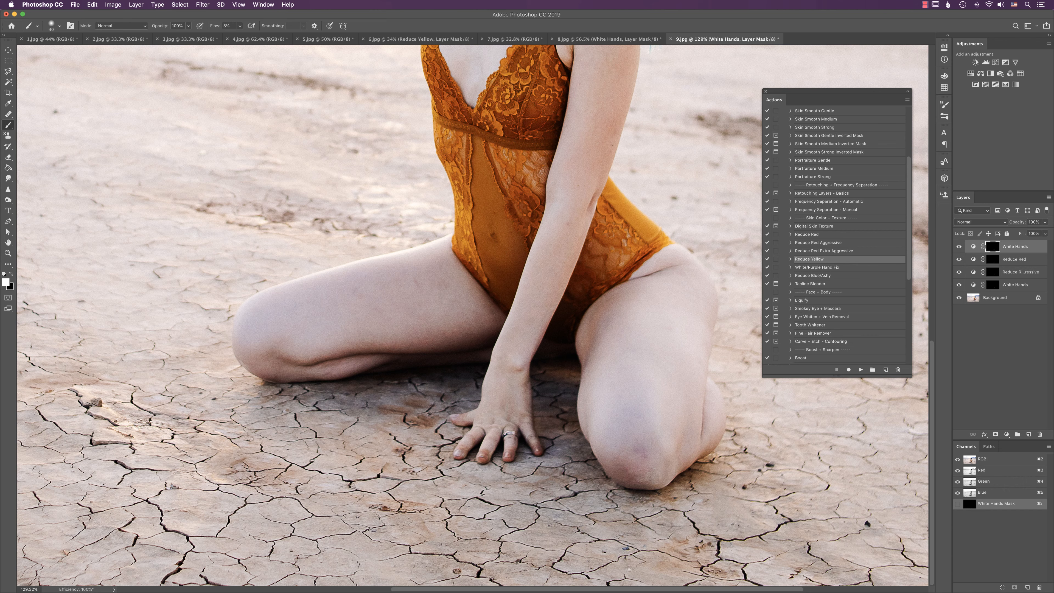
{"action": "scroll", "coordinate": [519, 456], "scroll_direction": "down", "scroll_amount": 7}
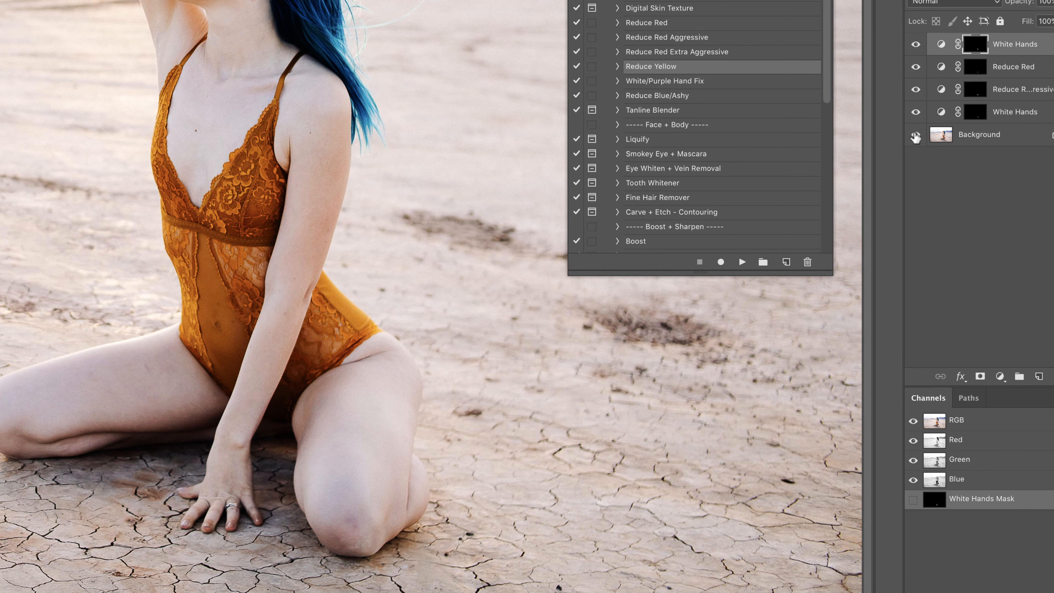
{"action": "left_click", "coordinate": [926, 170], "text": "alt"}
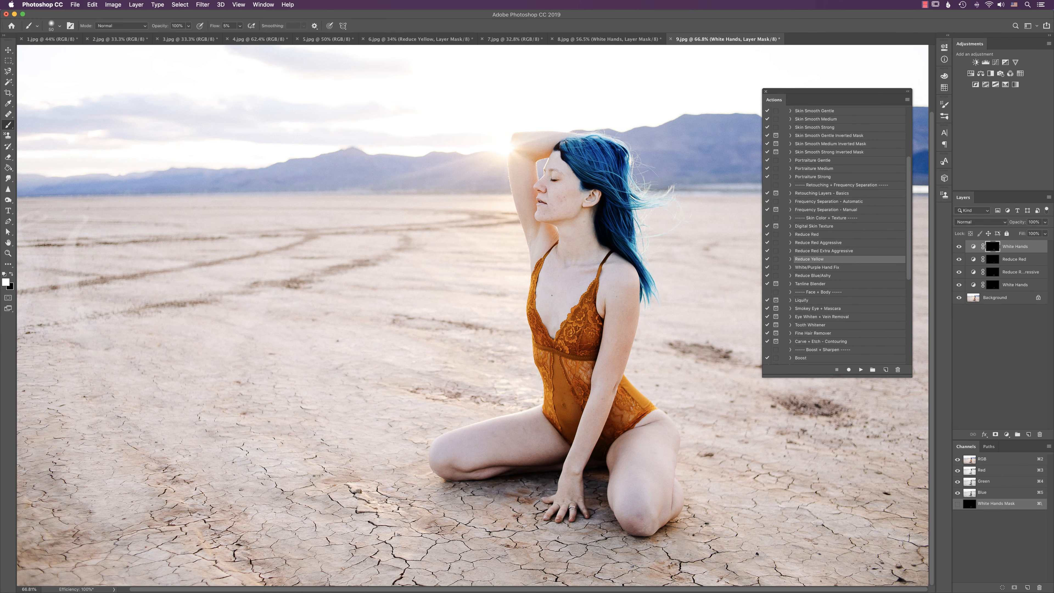
- Switch to 2.jpg and run the Tanline Blender action on it for the pale tan line on the chest
{"action": "left_click", "coordinate": [810, 284]}
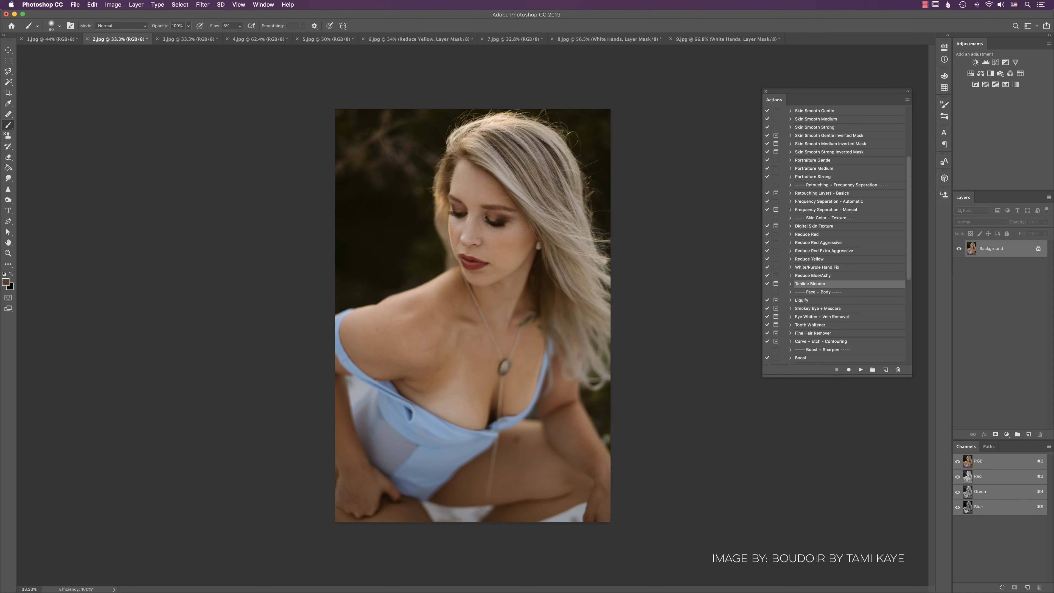
{"action": "scroll", "coordinate": [473, 385], "scroll_direction": "up", "scroll_amount": 7}
{"action": "scroll", "coordinate": [473, 384], "scroll_direction": "down", "scroll_amount": 3}
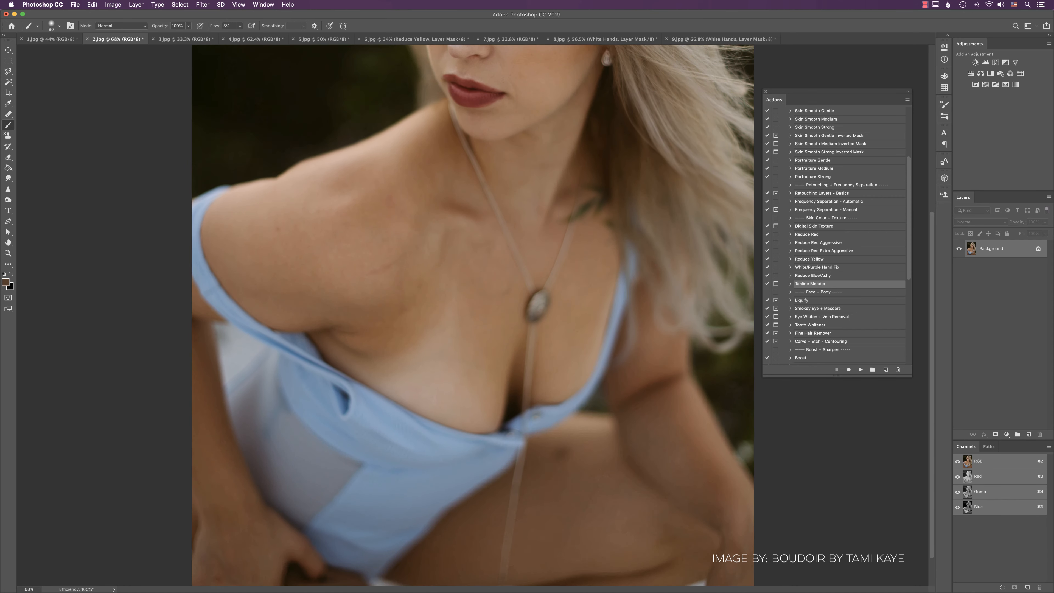
{"action": "scroll", "coordinate": [473, 384], "scroll_direction": "down", "scroll_amount": 2}
{"action": "scroll", "coordinate": [472, 384], "scroll_direction": "down", "scroll_amount": 2}
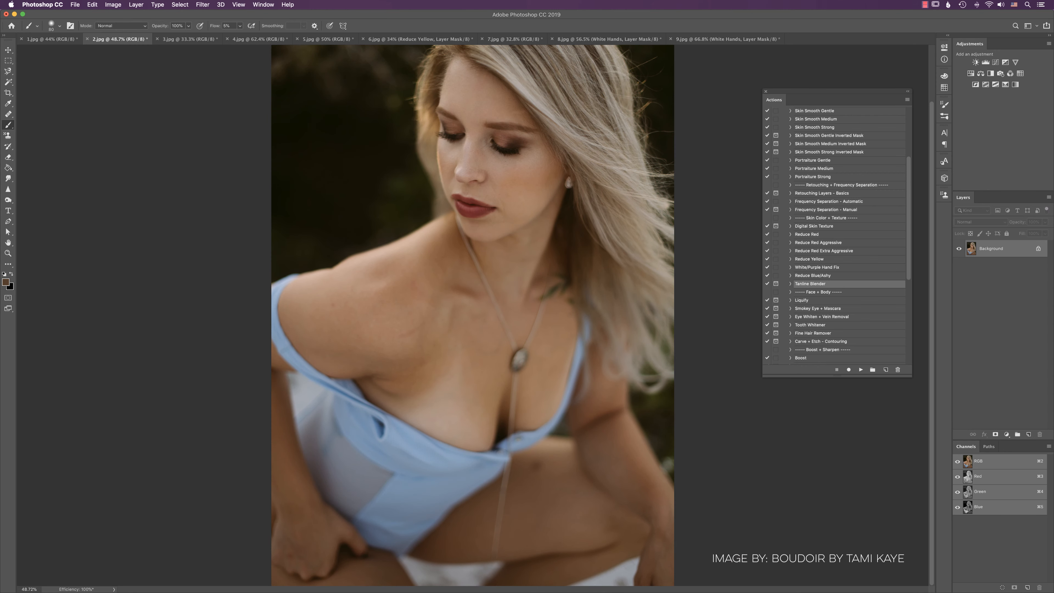
{"action": "key", "text": "j"}
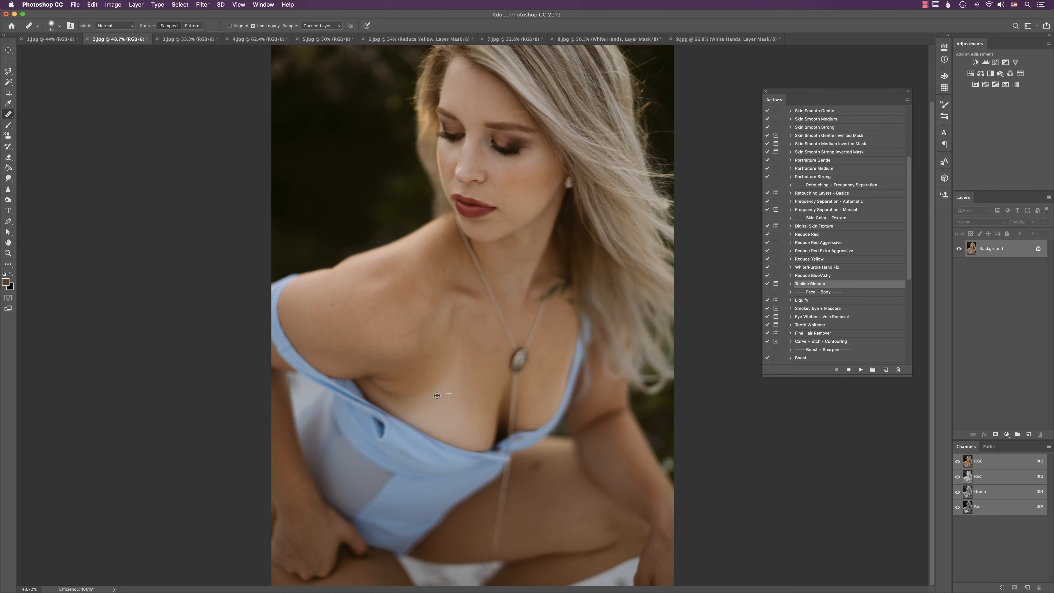
{"action": "key", "text": "super+0"}
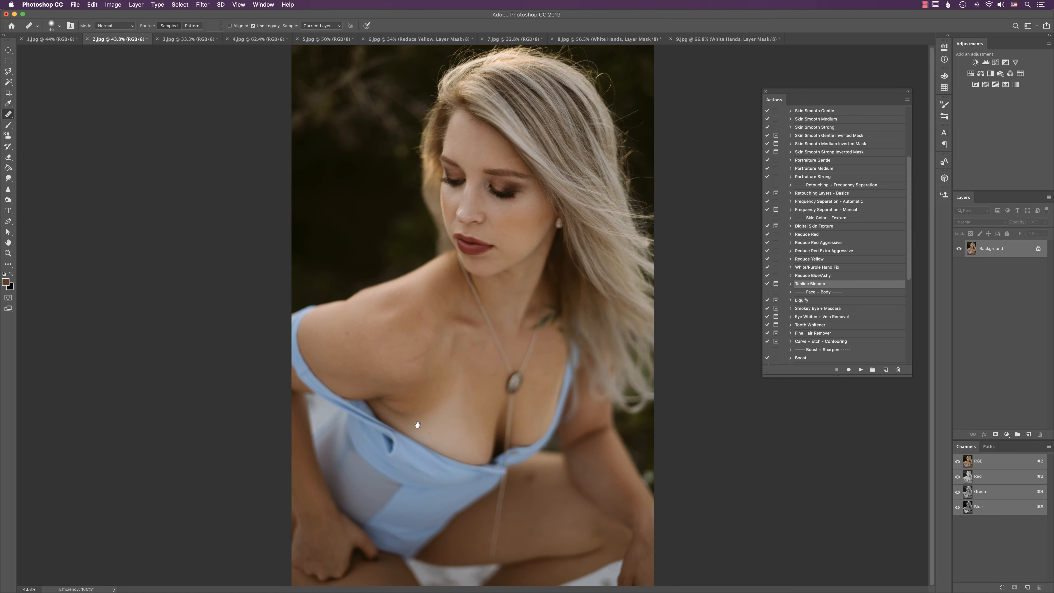
{"action": "left_click", "coordinate": [861, 369]}
{"action": "left_click", "coordinate": [569, 303]}
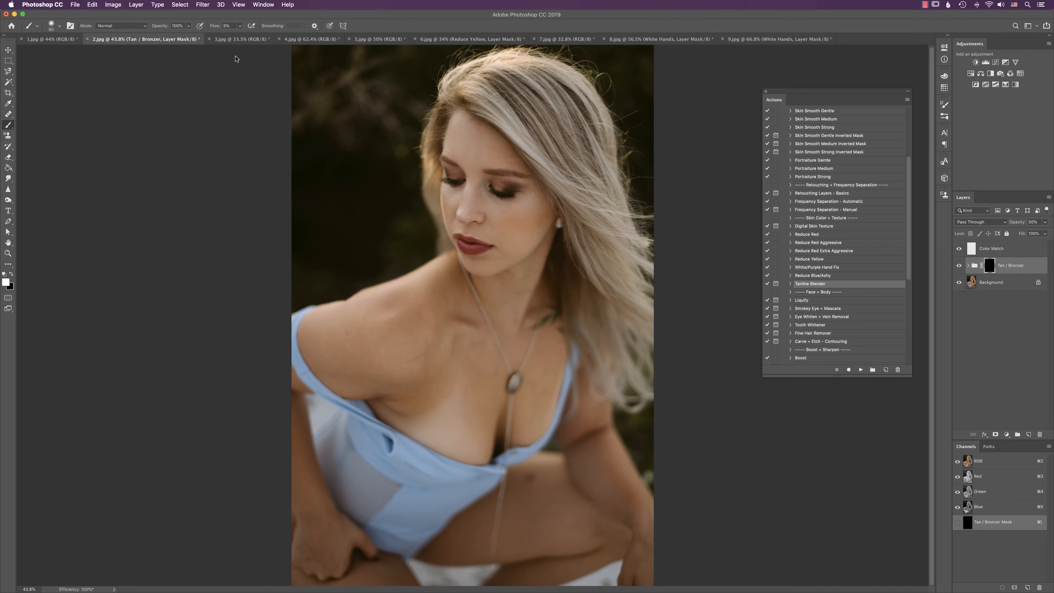
- Paint the Tan / Bronzer mask over the pale tan line on the chest, adjusting the brush size and undoing the last stroke
{"action": "key", "text": "bracketright"}
{"action": "key", "text": "bracketright"}
{"action": "key", "text": "bracketright"}
{"action": "key", "text": "bracketright"}
{"action": "key", "text": "bracketright"}
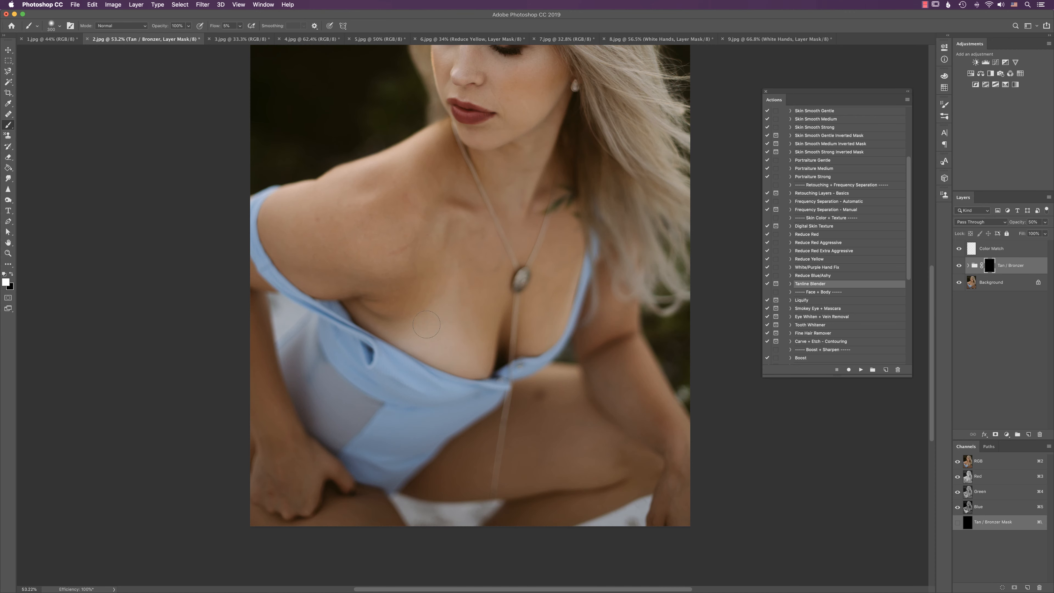
{"action": "key", "text": "bracketleft"}
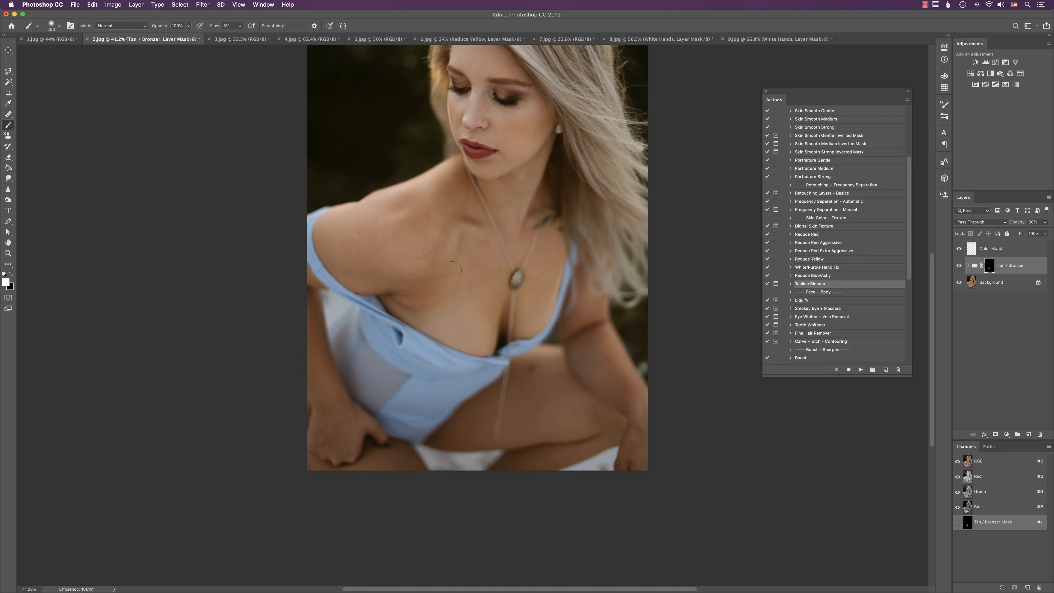
{"action": "key", "text": "bracketleft"}
{"action": "key", "text": "super+z"}
- Examine the layers inside the Tan / Bronzer group, toggling the visibility of Add Red Tones to check its effect
{"action": "left_click", "coordinate": [968, 265]}
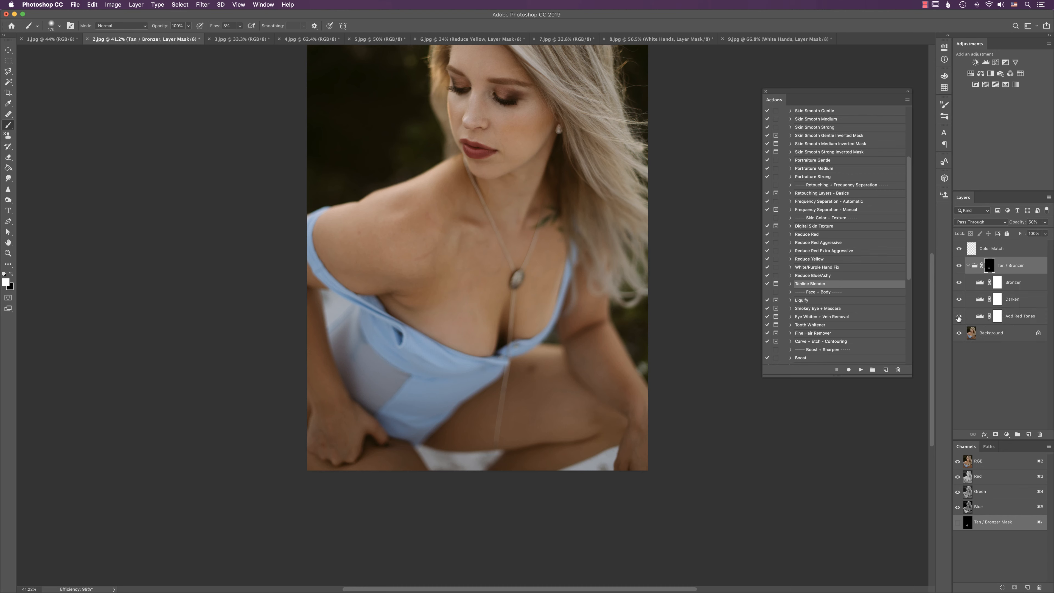
{"action": "left_click", "coordinate": [959, 316]}
{"action": "left_click", "coordinate": [959, 317]}
{"action": "left_click", "coordinate": [959, 318]}
{"action": "left_click", "coordinate": [968, 265]}
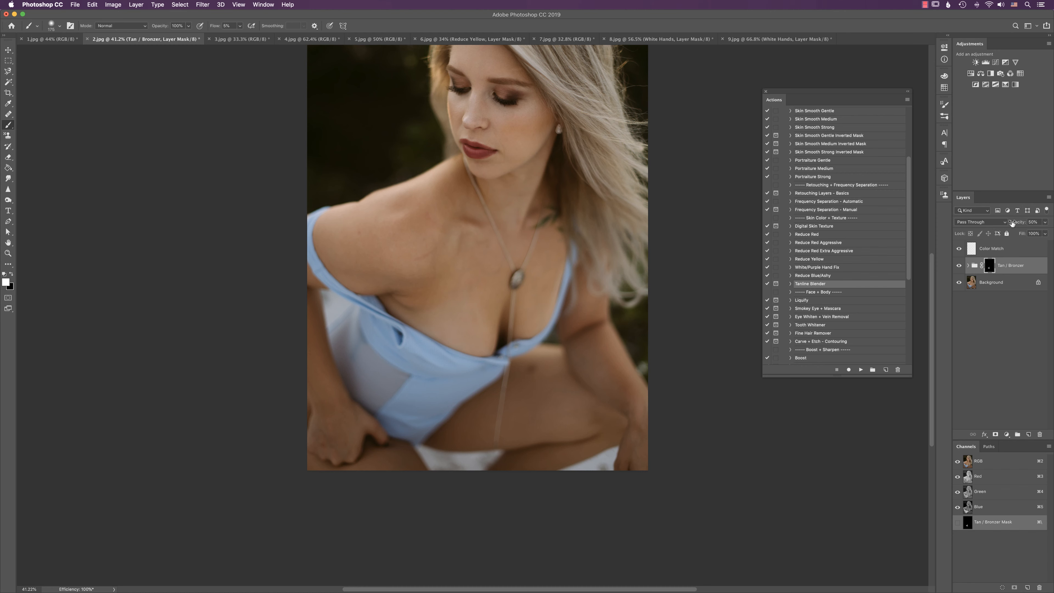
- Adjust the opacity of the Tan / Bronzer group and select the Color Match layer
{"action": "left_click_drag", "start_coordinate": [1015, 224], "coordinate": [1021, 225]}
{"action": "left_click", "coordinate": [979, 251]}
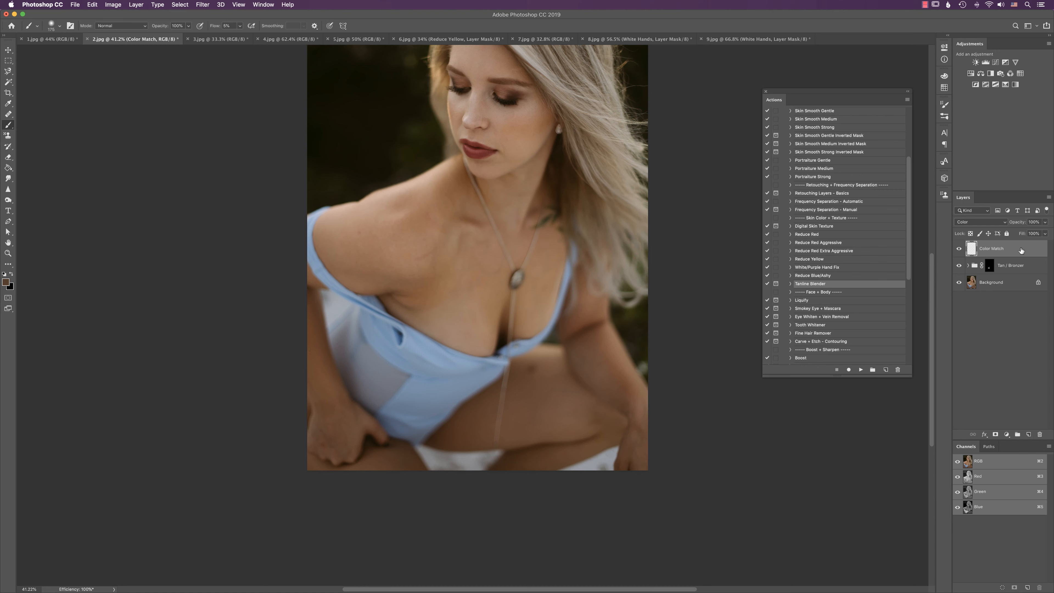
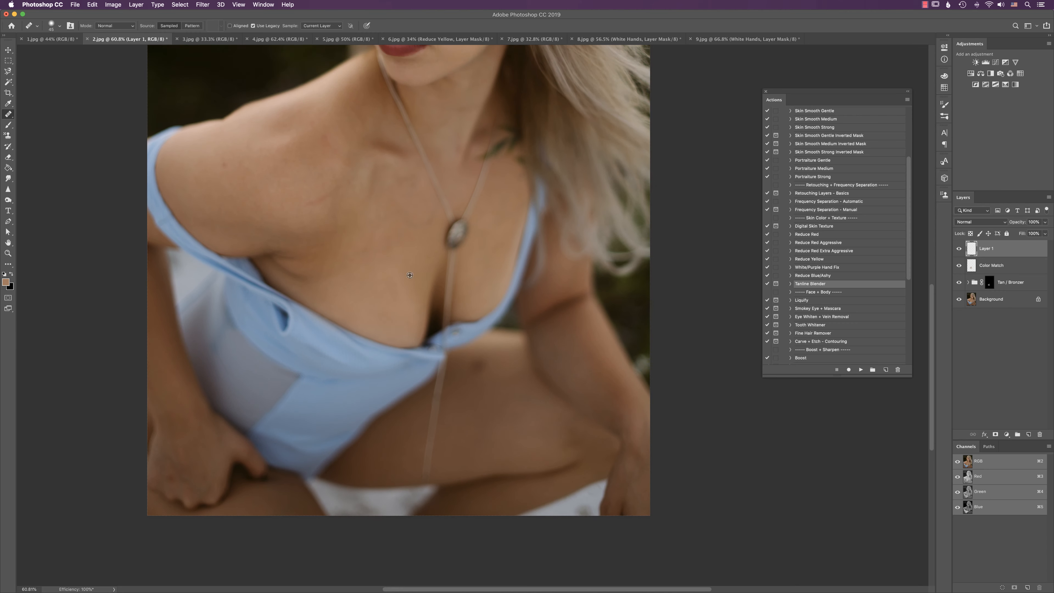
- Set the Healing Brush to sample Current & Below and heal the tan line edge on the chest on Layer 1
{"action": "left_click_drag", "start_coordinate": [420, 214], "coordinate": [464, 228]}
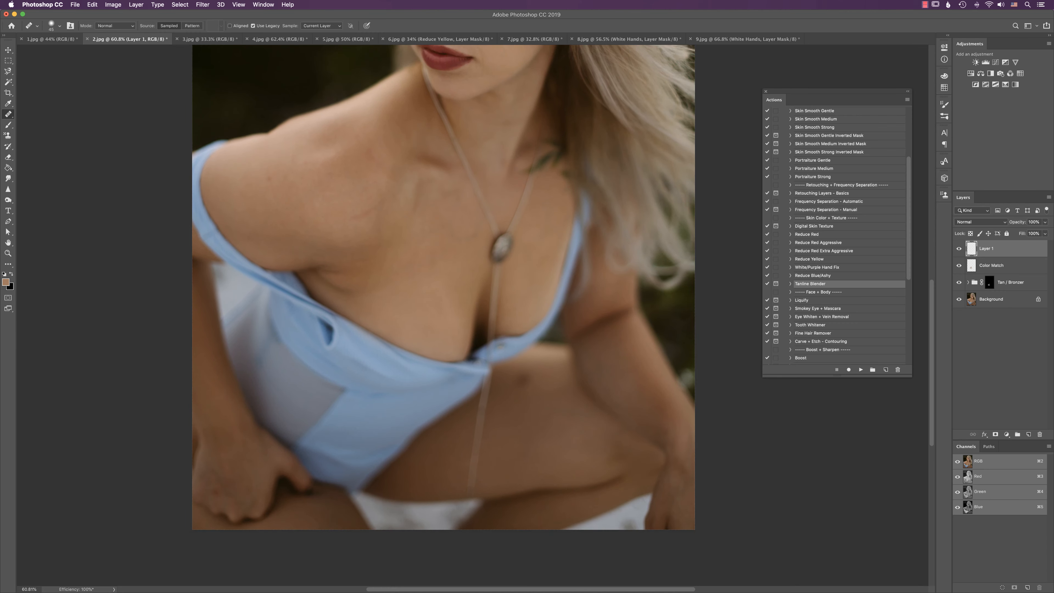
{"action": "left_click", "coordinate": [322, 26]}
{"action": "left_click", "coordinate": [321, 34]}
{"action": "left_click", "coordinate": [386, 268]}
{"action": "left_click_drag", "start_coordinate": [415, 256], "coordinate": [395, 268]}
{"action": "scroll", "coordinate": [477, 261], "scroll_direction": "down", "scroll_amount": 3}
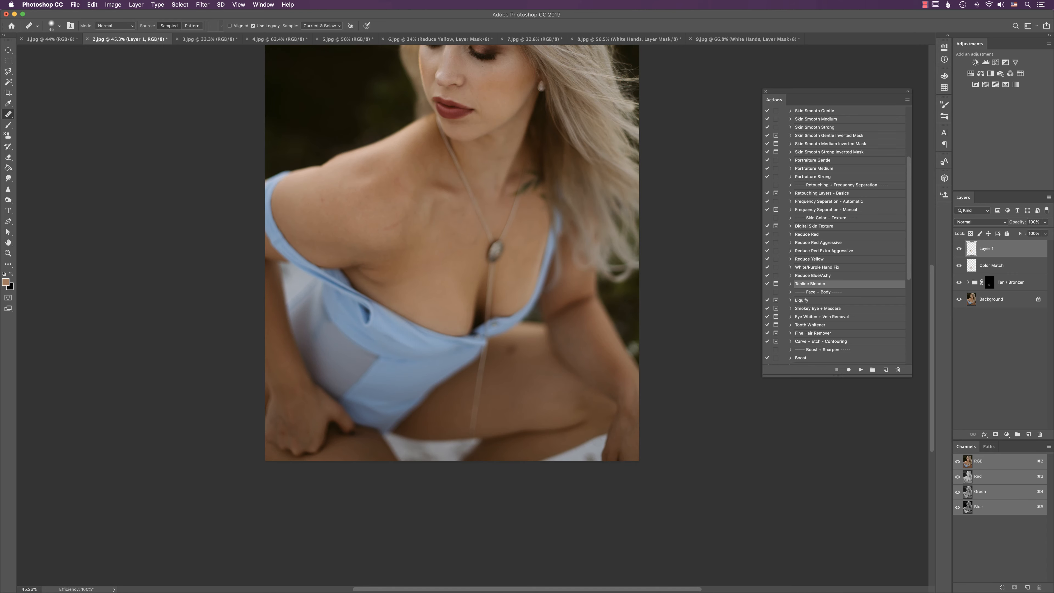
- Toggle between the Background alone and all layers to compare 2.jpg before and after the tan line blending
{"action": "key", "text": "b"}
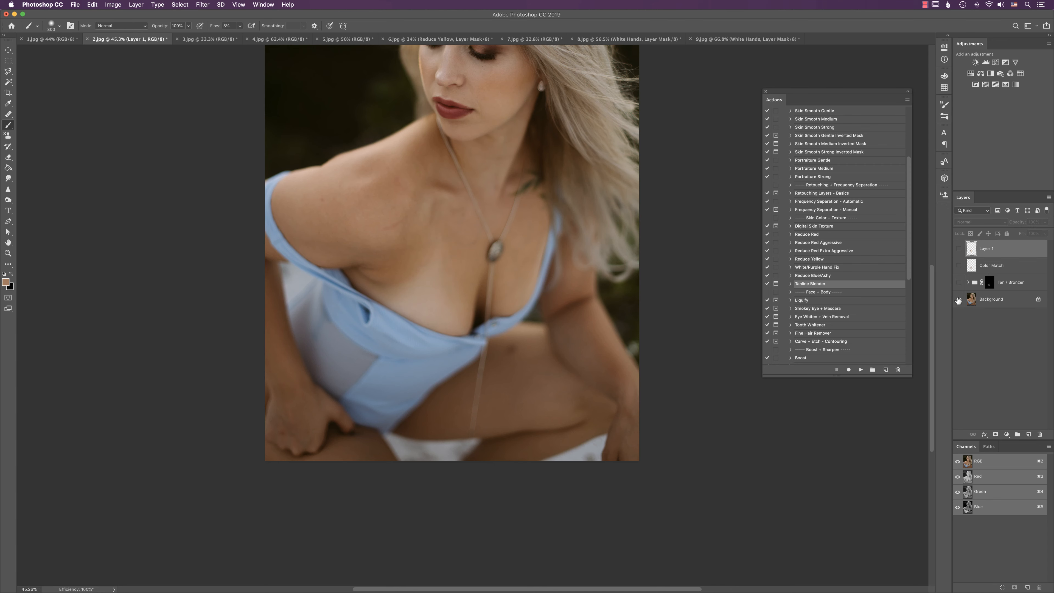
{"action": "scroll", "coordinate": [643, 312], "scroll_direction": "down", "scroll_amount": 2}
{"action": "left_click_drag", "start_coordinate": [643, 311], "coordinate": [579, 374]}
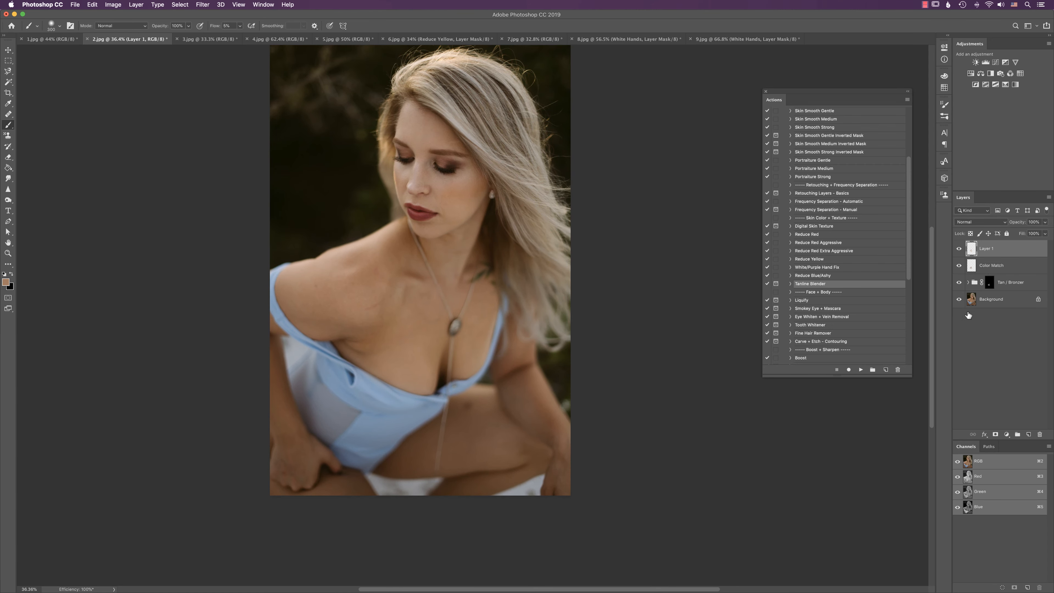
{"action": "left_click", "coordinate": [958, 302], "text": "alt"}
{"action": "left_click", "coordinate": [958, 303], "text": "alt"}
{"action": "left_click", "coordinate": [959, 304], "text": "alt"}
{"action": "key", "text": "j"}
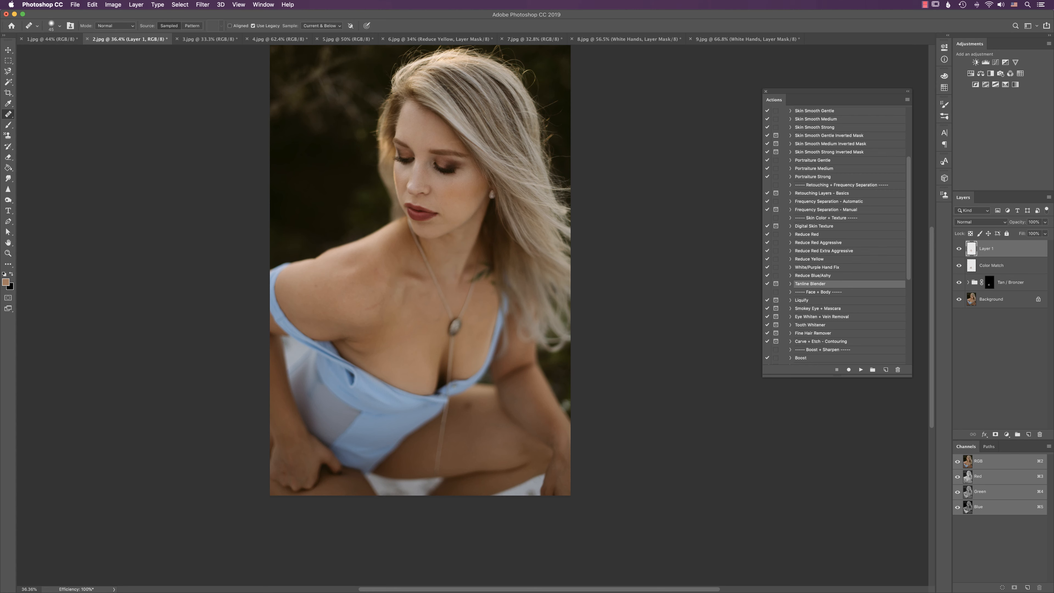
{"action": "left_click", "coordinate": [959, 299], "text": "alt"}
{"action": "left_click", "coordinate": [959, 300], "text": "alt"}
{"action": "left_click", "coordinate": [959, 300], "text": "alt"}
{"action": "left_click", "coordinate": [959, 300], "text": "alt"}
- Select the Liquify action and revert 2.jpg to its saved state
{"action": "left_click", "coordinate": [813, 302]}
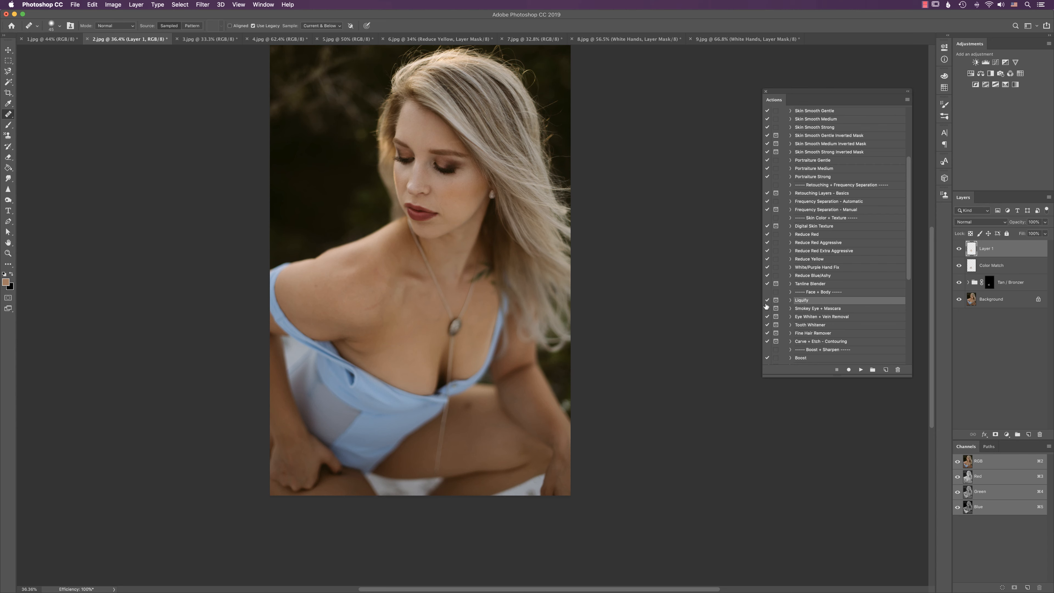
{"action": "left_click", "coordinate": [203, 4]}
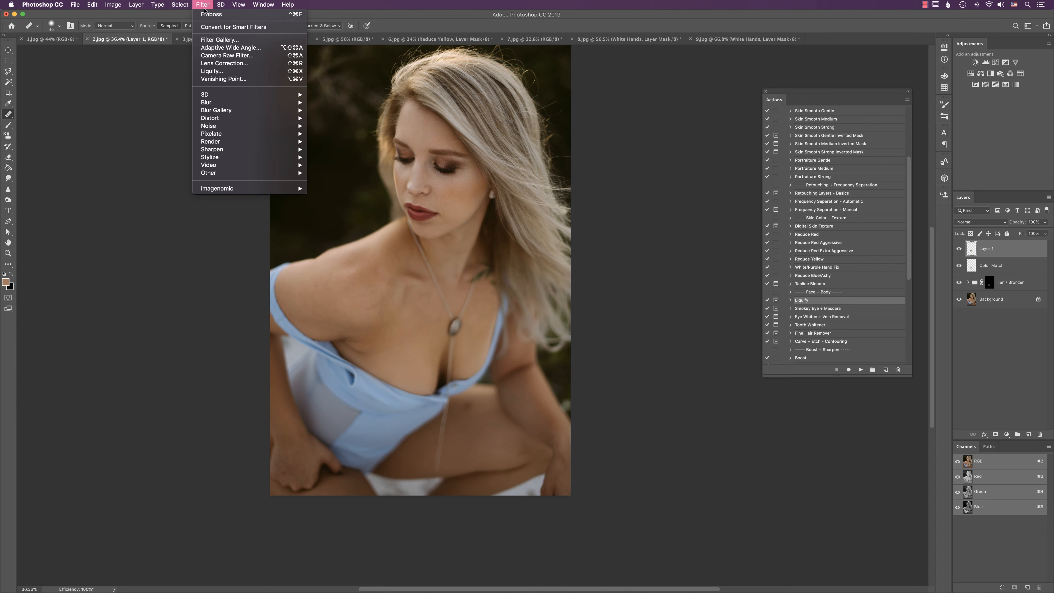
{"action": "left_click", "coordinate": [1022, 270]}
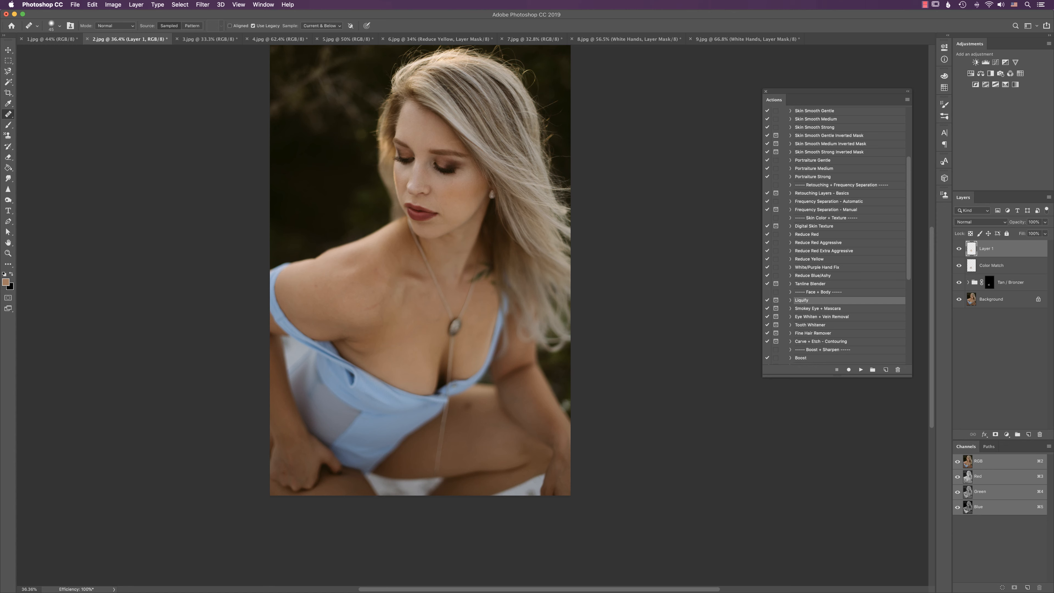
{"action": "key", "text": "F12"}
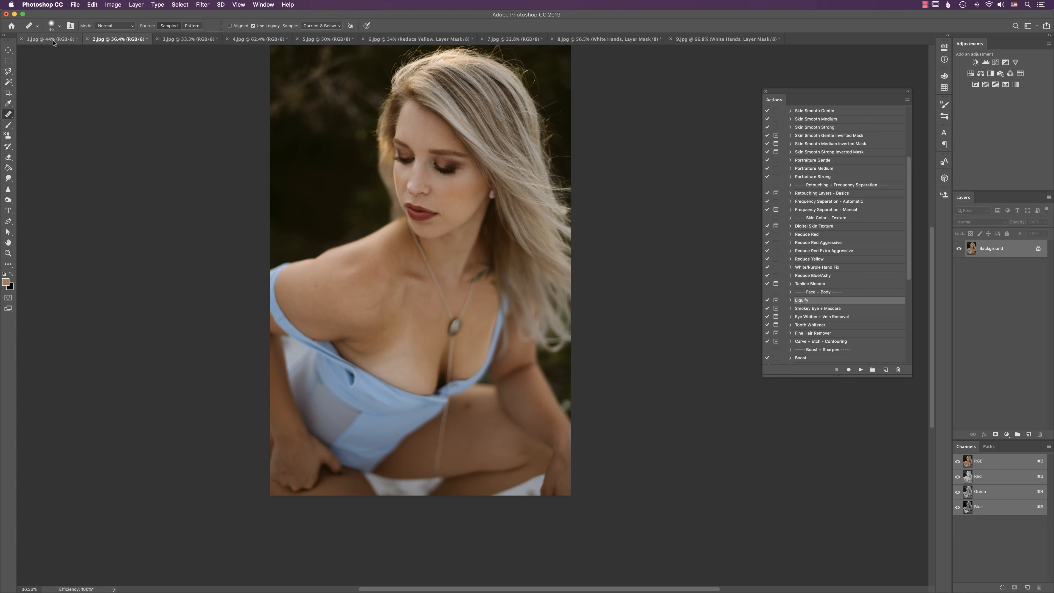
- Batch-run the Liquify action from the Ultimate Boudoir Retouching Workflow set on the opened files with destination None
{"action": "left_click", "coordinate": [74, 5]}
{"action": "mouse_move", "coordinate": [161, 185]}
{"action": "left_click", "coordinate": [203, 183]}
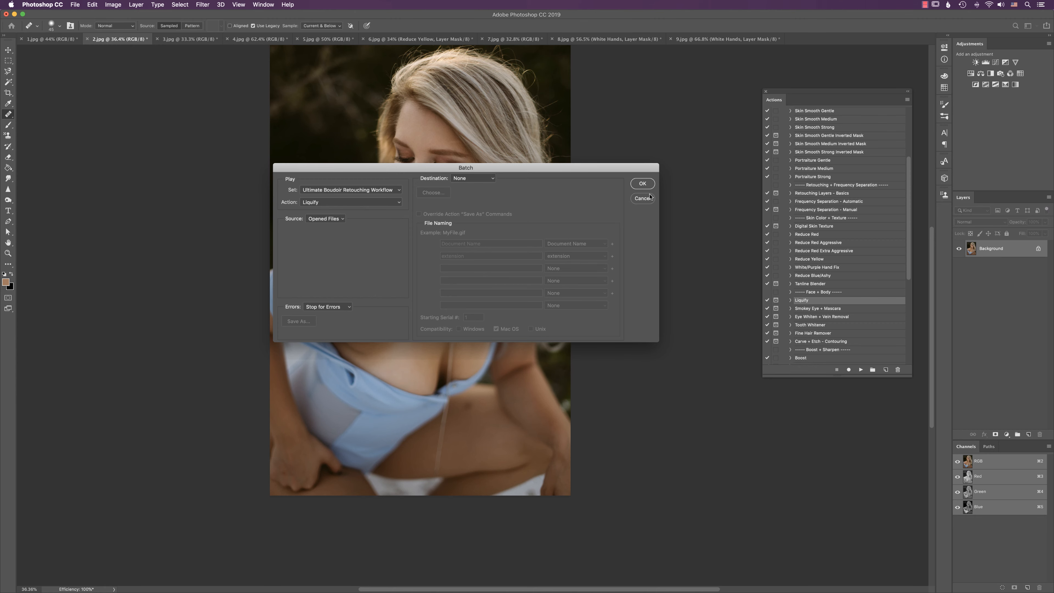
{"action": "key", "text": "Return"}
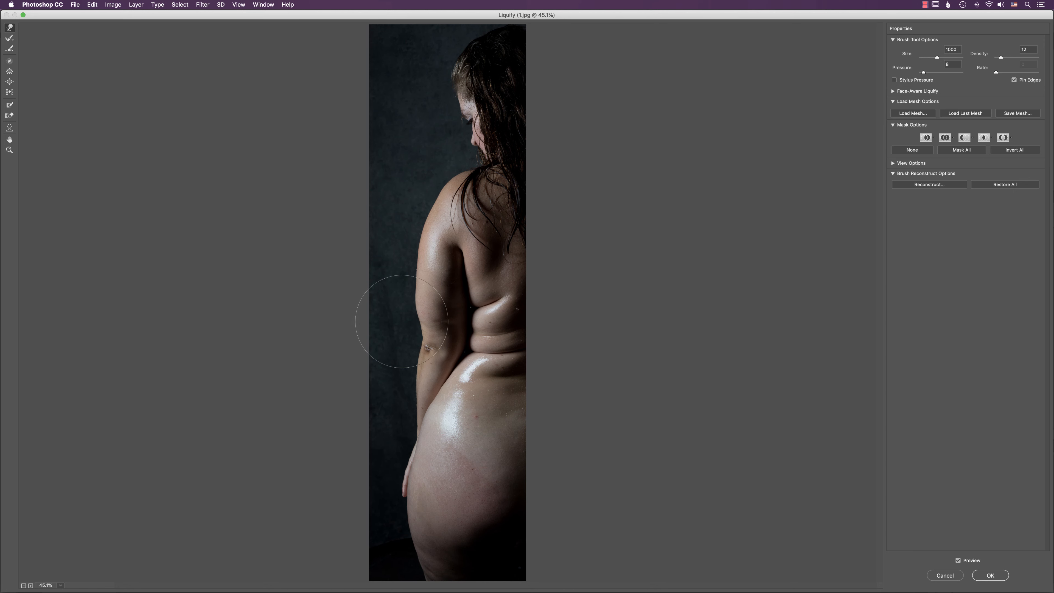
- Push in the arm and back contours on 1.jpg with progressively smaller Liquify brushes starting at size 1000, and apply the result
{"action": "key", "text": "bracketleft"}
{"action": "mouse_move", "coordinate": [413, 328]}
{"action": "left_mouse_down"}
{"action": "mouse_move", "coordinate": [429, 331]}
{"action": "mouse_move", "coordinate": [429, 310]}
{"action": "left_mouse_up"}
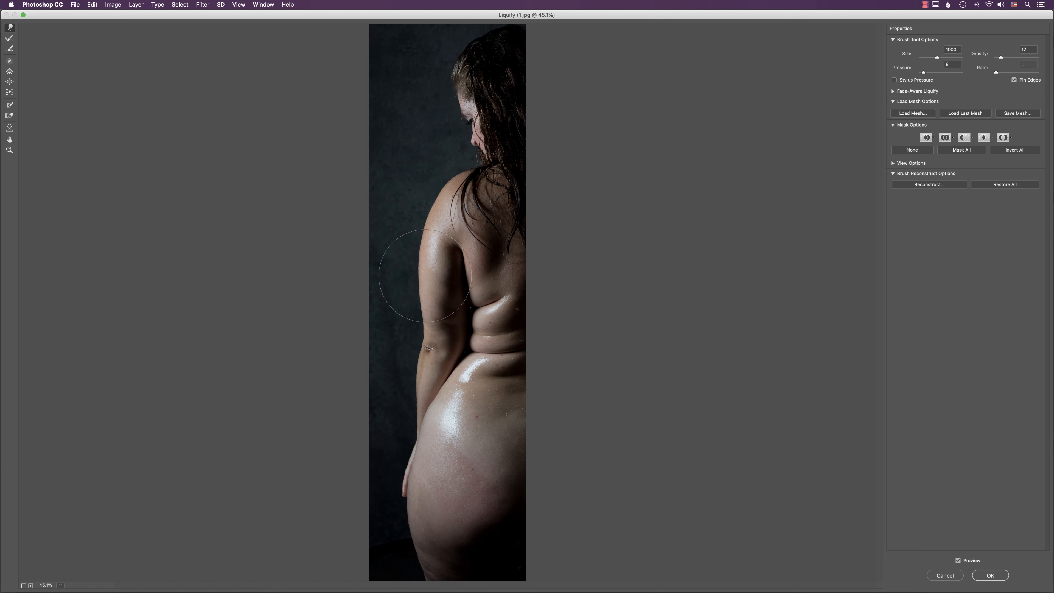
{"action": "left_click_drag", "start_coordinate": [407, 271], "coordinate": [467, 277]}
{"action": "key", "text": "bracketleft"}
{"action": "key", "text": "bracketleft"}
{"action": "mouse_move", "coordinate": [455, 323]}
{"action": "left_mouse_down"}
{"action": "mouse_move", "coordinate": [449, 386]}
{"action": "mouse_move", "coordinate": [451, 413]}
{"action": "mouse_move", "coordinate": [435, 415]}
{"action": "mouse_move", "coordinate": [452, 371]}
{"action": "mouse_move", "coordinate": [496, 350]}
{"action": "mouse_move", "coordinate": [473, 341]}
{"action": "mouse_move", "coordinate": [500, 327]}
{"action": "mouse_move", "coordinate": [468, 338]}
{"action": "mouse_move", "coordinate": [475, 345]}
{"action": "mouse_move", "coordinate": [468, 302]}
{"action": "left_mouse_up"}
{"action": "key", "text": "bracketleft"}
{"action": "key", "text": "bracketleft"}
{"action": "key", "text": "bracketleft"}
{"action": "key", "text": "bracketleft"}
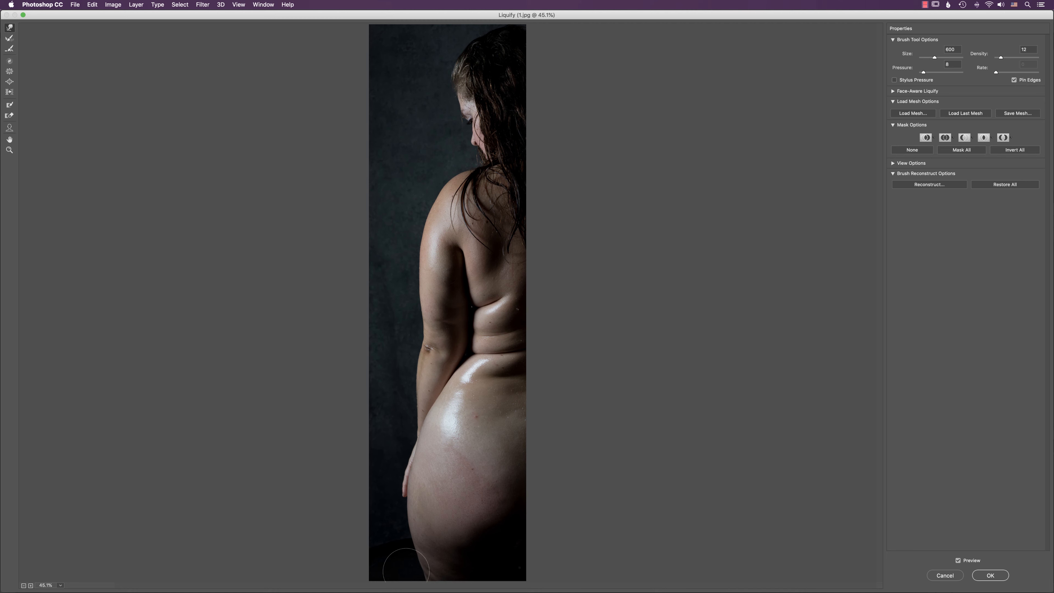
{"action": "left_click", "coordinate": [1002, 577]}
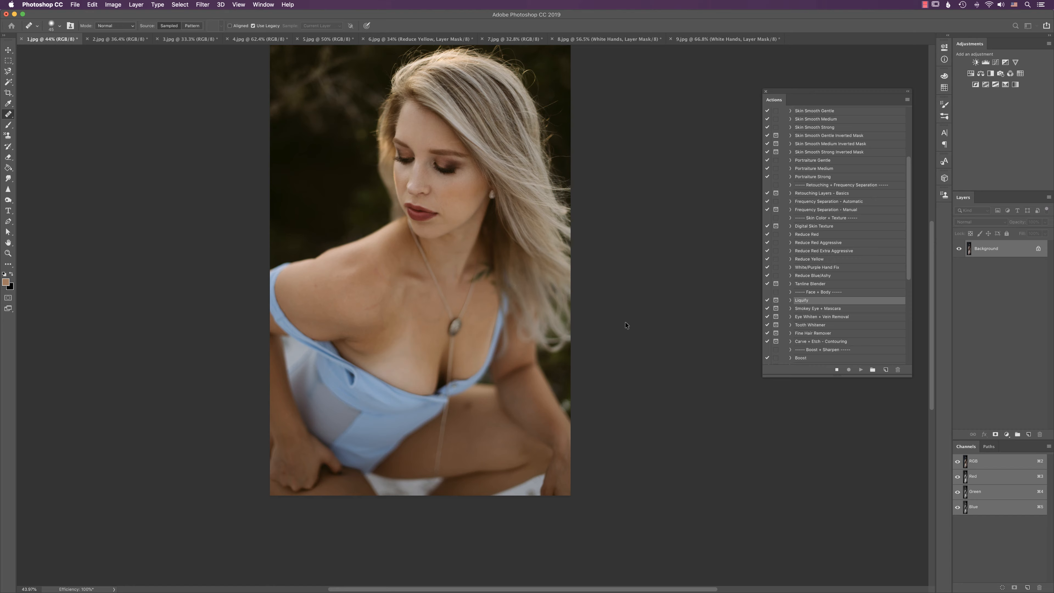
- Enlarge the Liquify brush to 900 for reshaping 2.jpg
{"action": "key", "text": "super+shift+x"}
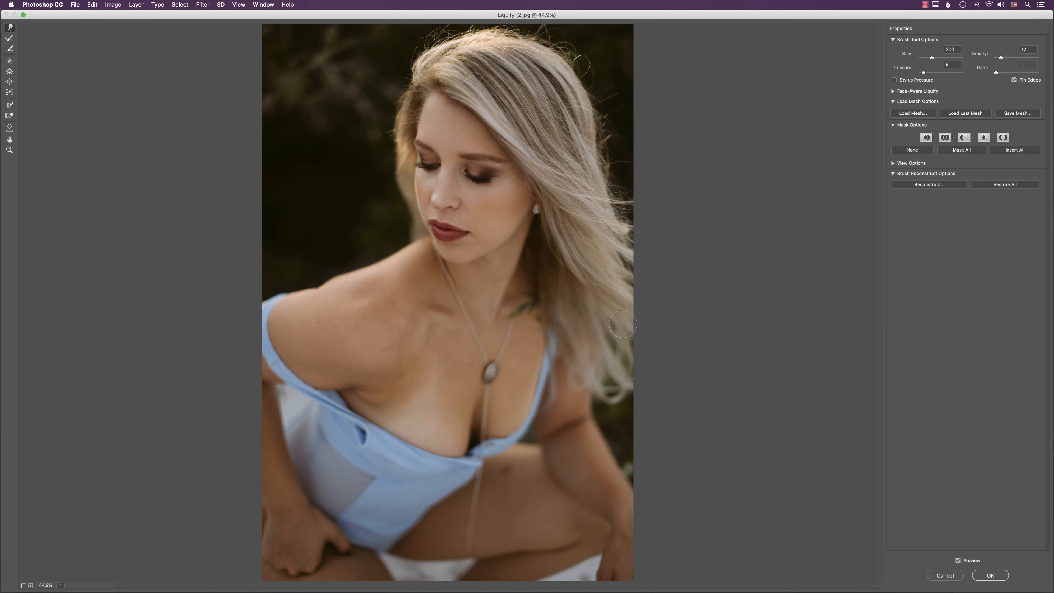
{"action": "key", "text": "bracketright"}
{"action": "key", "text": "bracketright"}
{"action": "key", "text": "bracketright"}
{"action": "key", "text": "bracketright"}
{"action": "key", "text": "bracketright"}
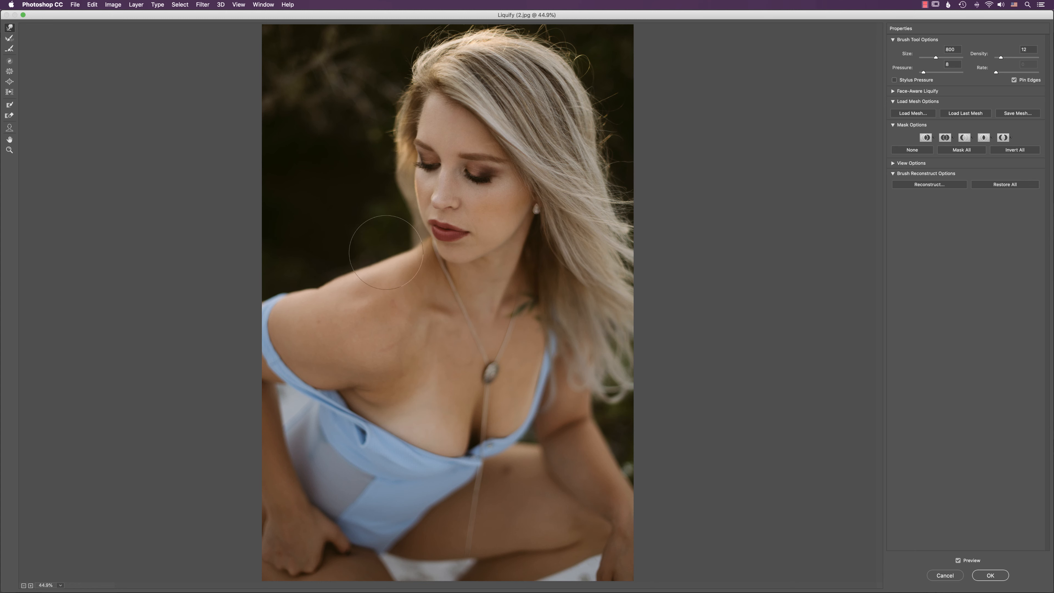
{"action": "key", "text": "bracketright"}
- Try pushing down the shoulder contour on 2.jpg with brush size 1000 and density 39, and restore all changes
{"action": "left_click", "coordinate": [1011, 57]}
{"action": "key", "text": "bracketright"}
{"action": "left_click_drag", "start_coordinate": [368, 239], "coordinate": [340, 286]}
{"action": "left_click_drag", "start_coordinate": [393, 265], "coordinate": [385, 286]}
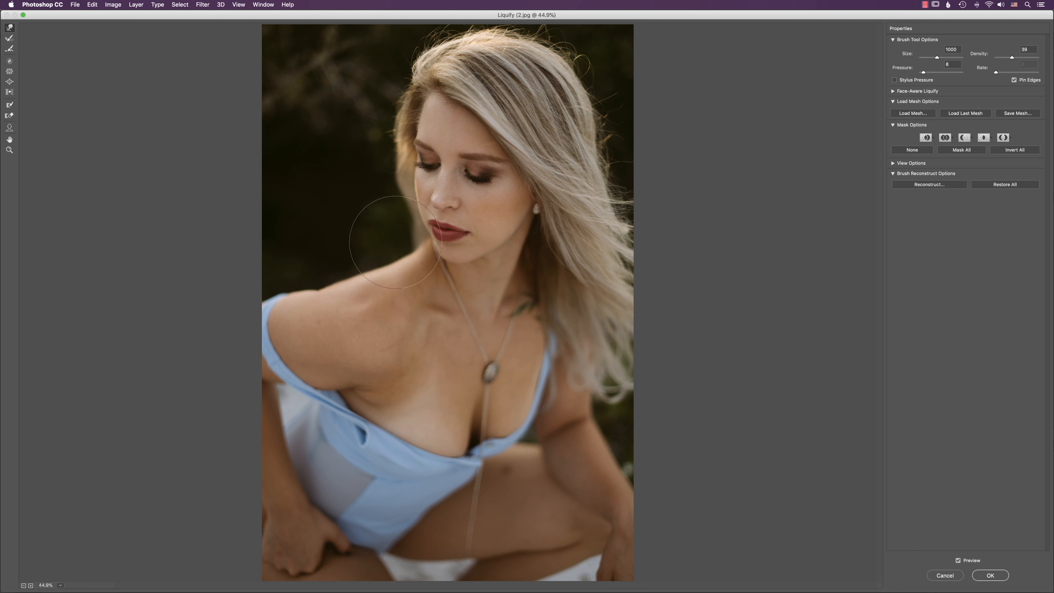
{"action": "key", "text": "bracketleft"}
{"action": "left_click", "coordinate": [995, 186]}
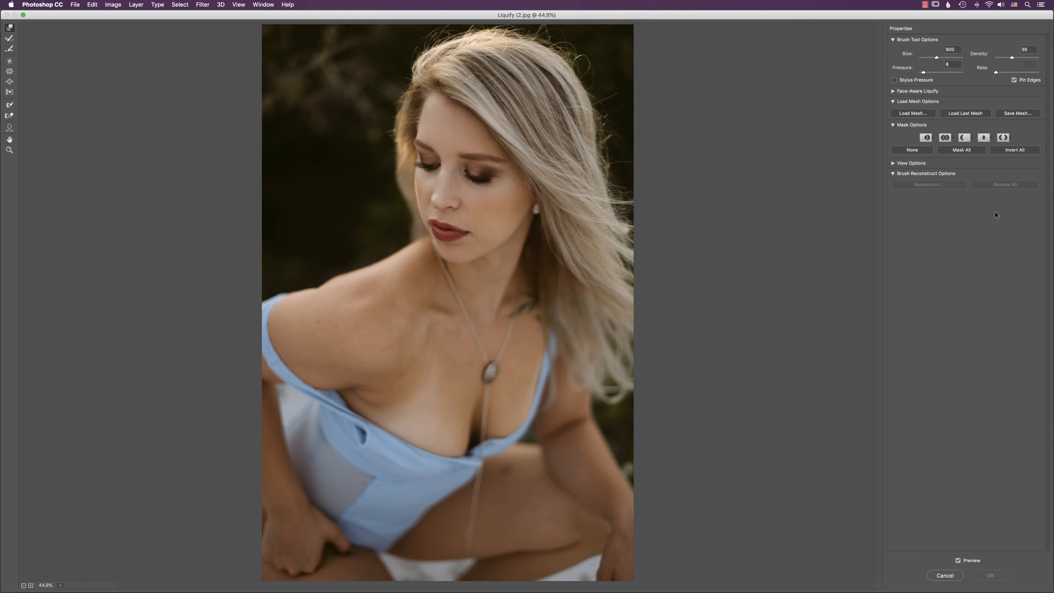
- Set the Liquify brush density to 11, push in the waist on 2.jpg with brush sizes up to 1200, and apply
{"action": "left_click", "coordinate": [1000, 57]}
{"action": "left_click_drag", "start_coordinate": [307, 438], "coordinate": [339, 434]}
{"action": "key", "text": "bracketright"}
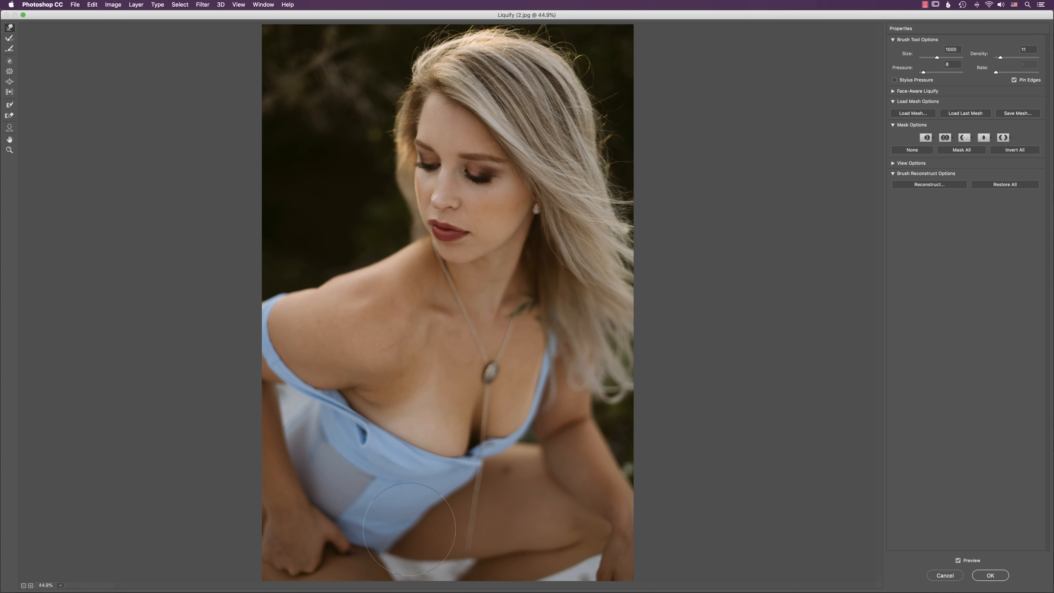
{"action": "key", "text": "bracketright"}
{"action": "key", "text": "bracketright"}
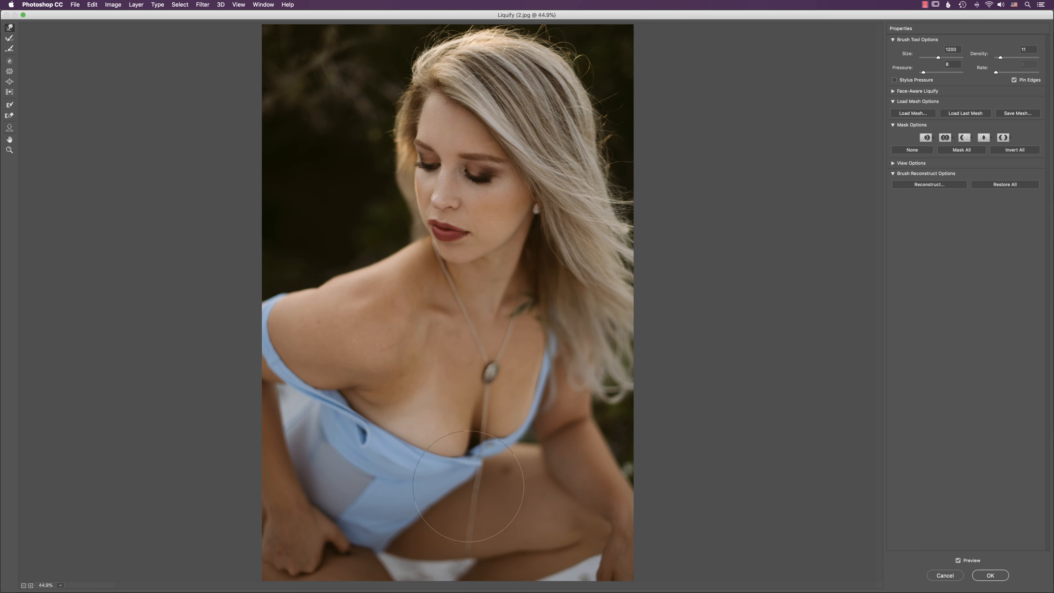
{"action": "key", "text": "bracketleft"}
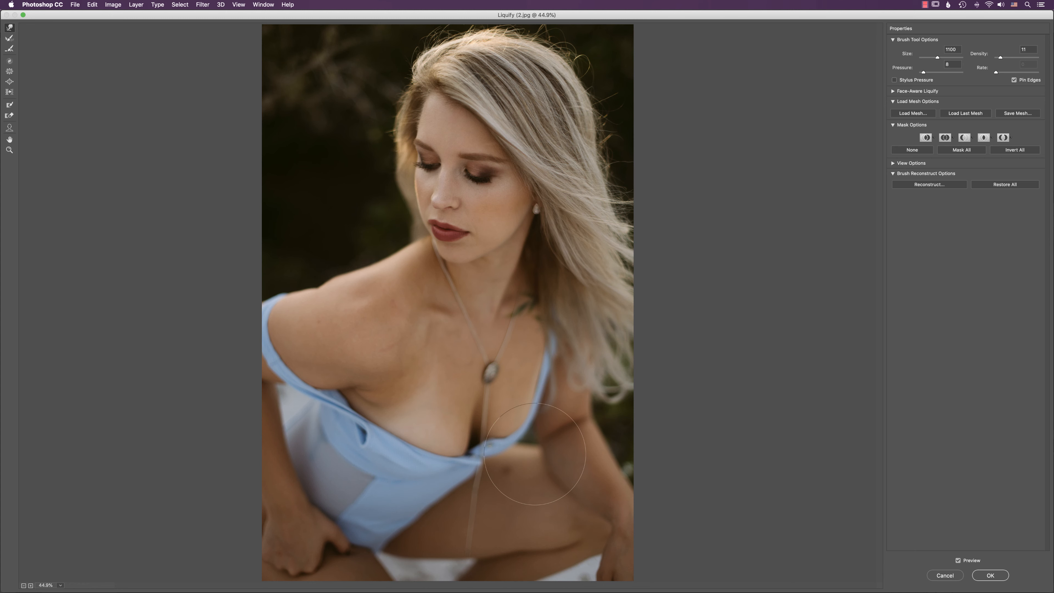
{"action": "key", "text": "bracketleft"}
{"action": "key", "text": "bracketleft"}
{"action": "key", "text": "Return"}
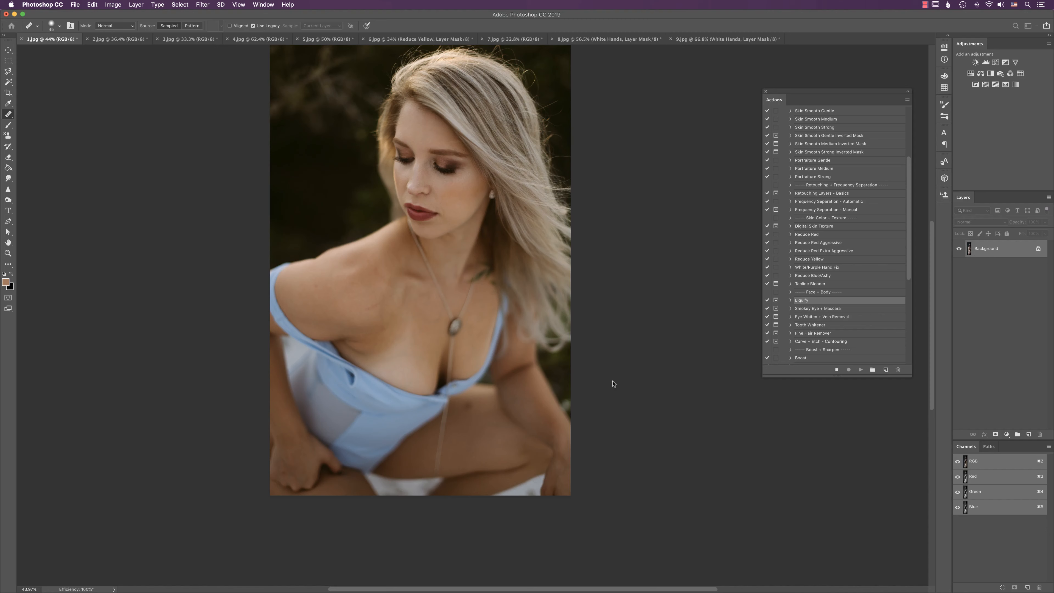
- Refine the figure's contours on 3.jpg with the Liquify brush reduced to size 800, and apply
{"action": "key", "text": "ctrl+Tab"}
{"action": "key", "text": "ctrl+Tab"}
{"action": "key", "text": "shift+super+x"}
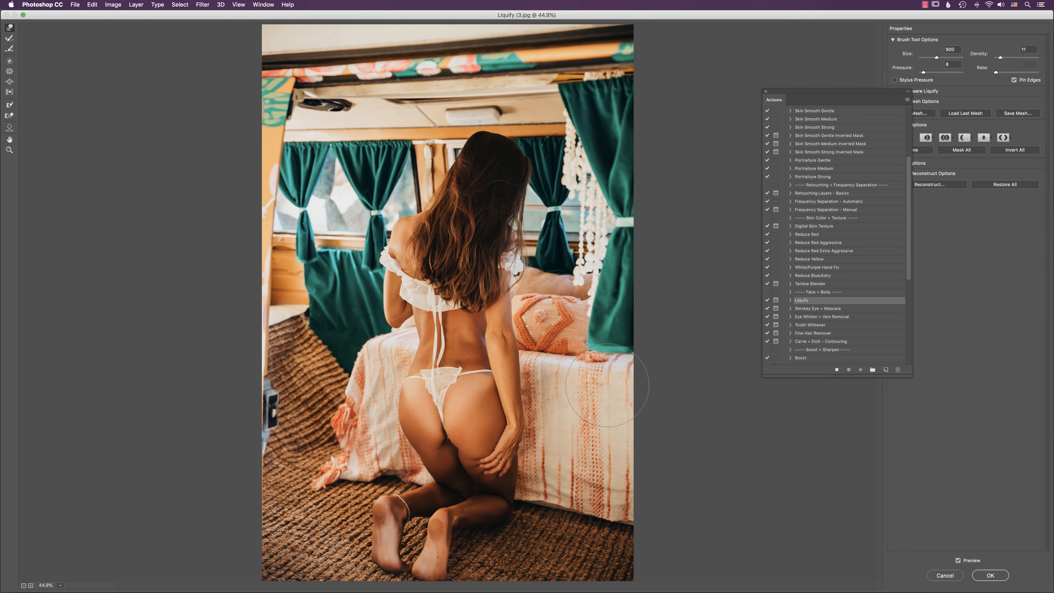
{"action": "key", "text": "bracketleft"}
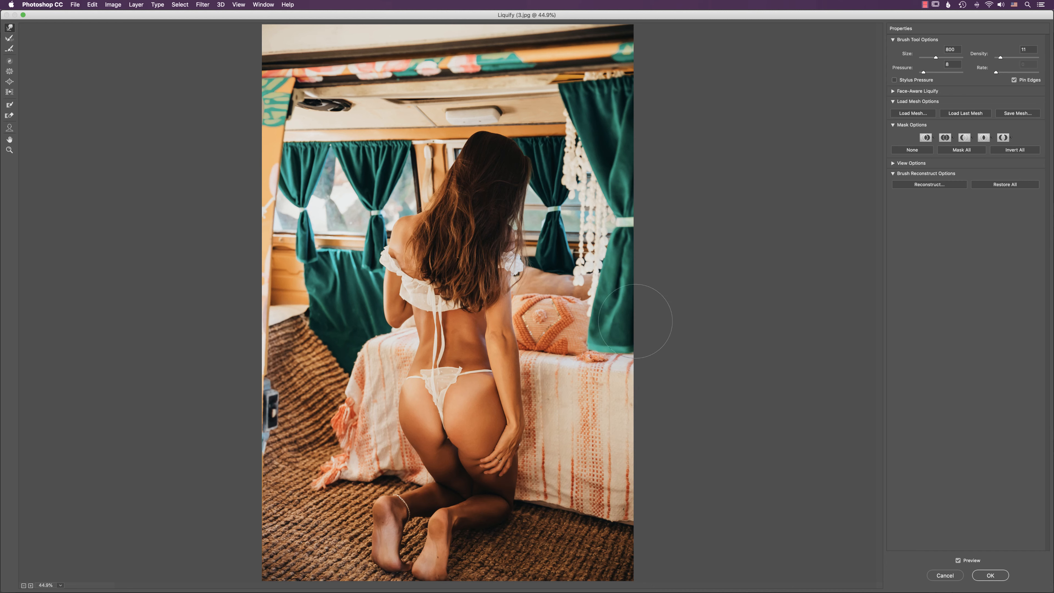
{"action": "key", "text": "Escape"}
{"action": "key", "text": "ctrl+shift+Tab"}
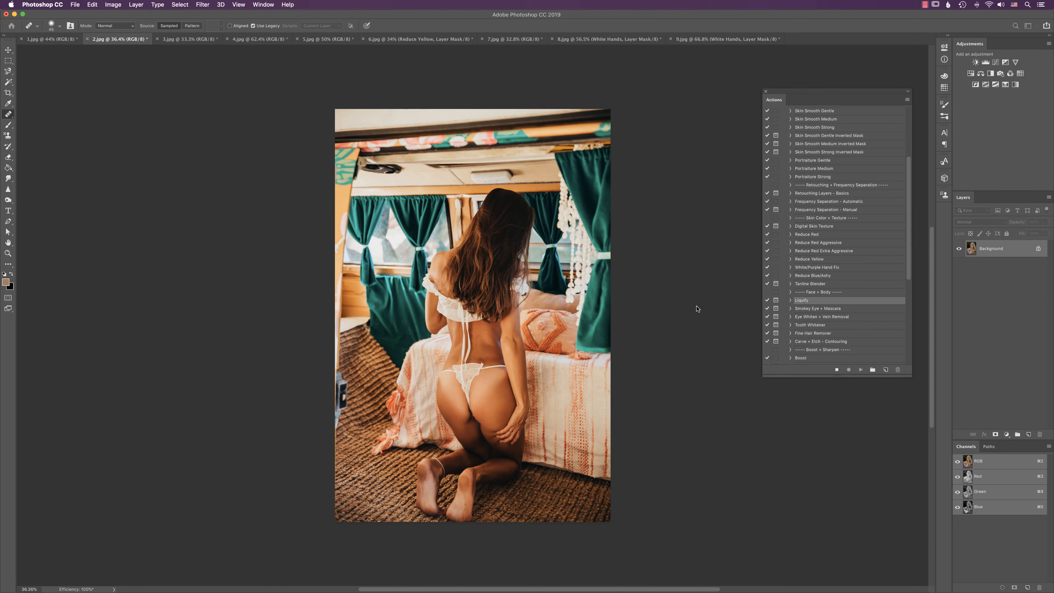
- Cancel the Liquify edit on 4.jpg and continue the batch with the next file
{"action": "key", "text": "ctrl+Tab"}
{"action": "key", "text": "super+shift+x"}
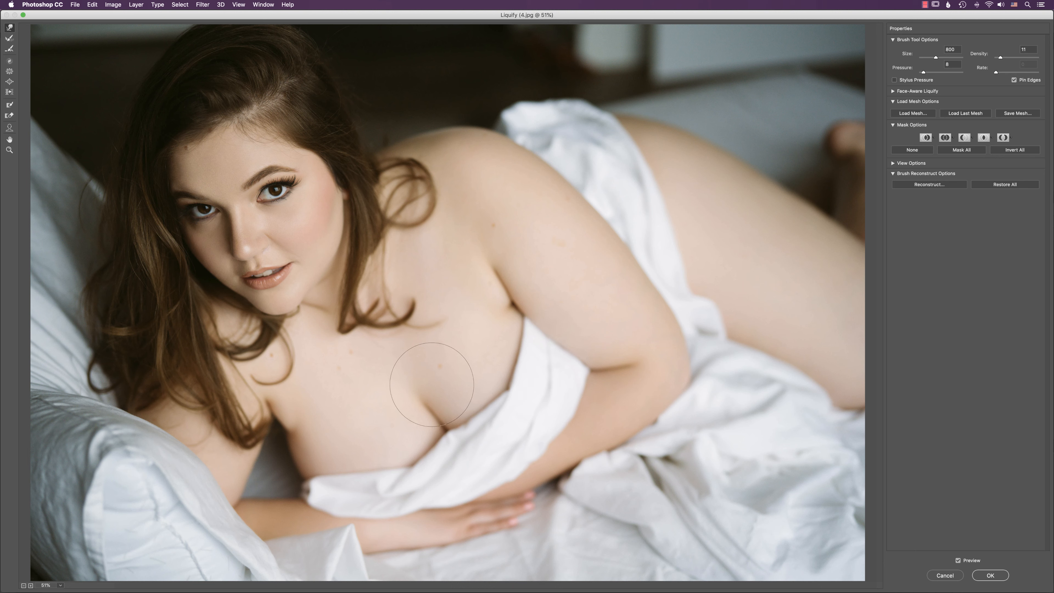
{"action": "left_click", "coordinate": [945, 576]}
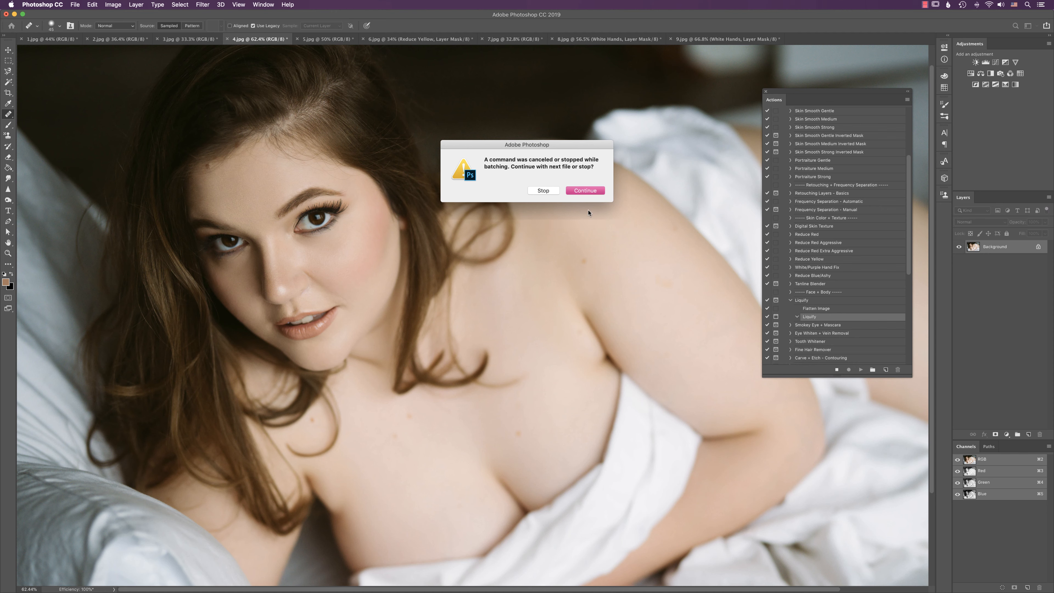
{"action": "key", "text": "Return"}
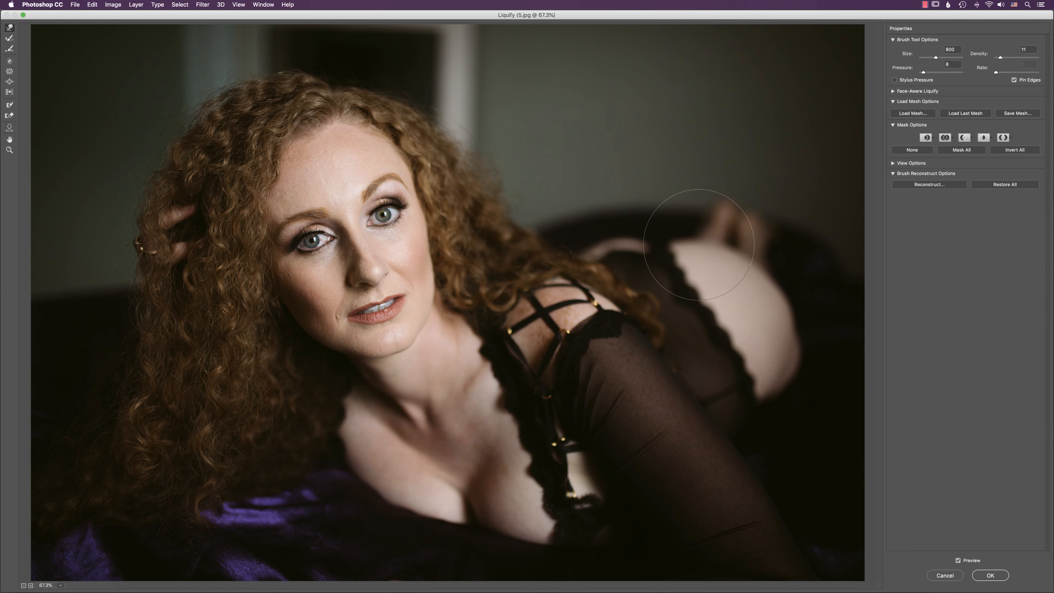
- Reshape the hip contour on 5.jpg with the Liquify brush at size 900 and smaller
{"action": "key", "text": "bracketright"}
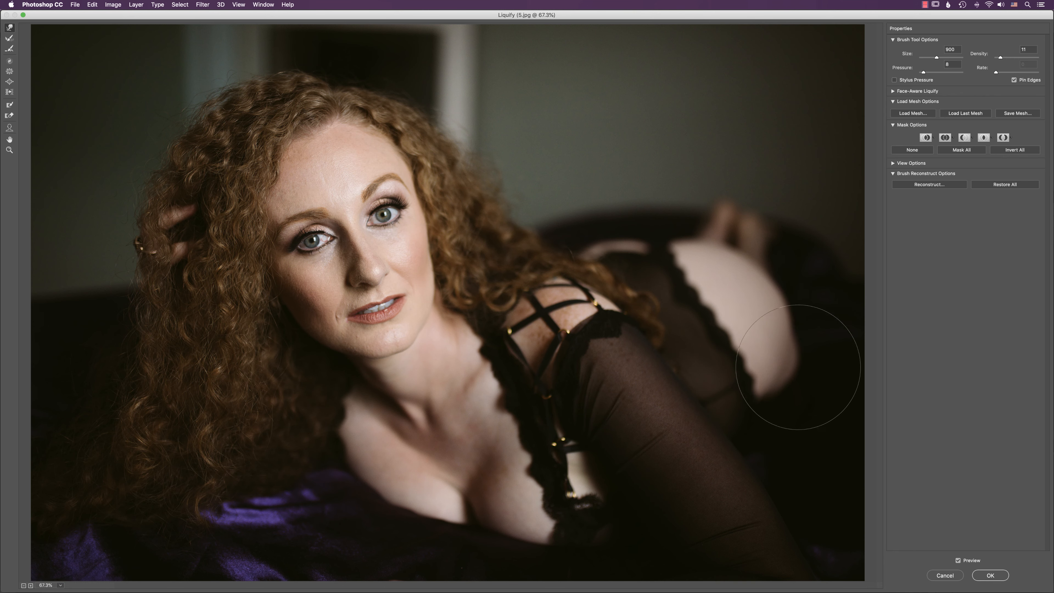
{"action": "key", "text": "bracketleft"}
{"action": "key", "text": "bracketleft"}
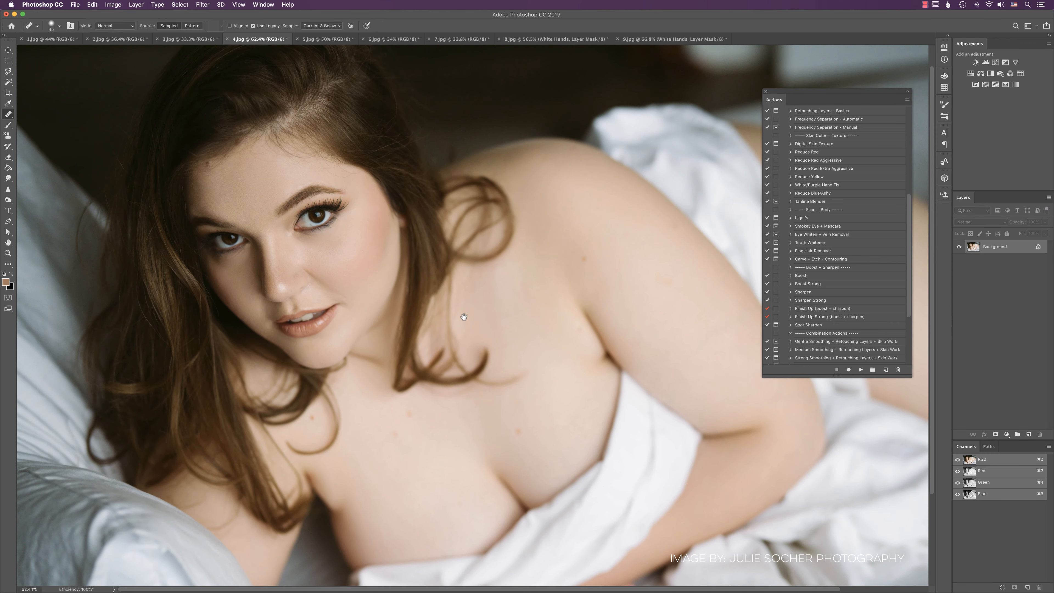
- Run the Smokey Eye + Mascara action on 4.jpg and continue past its instructions
{"action": "left_click", "coordinate": [813, 226]}
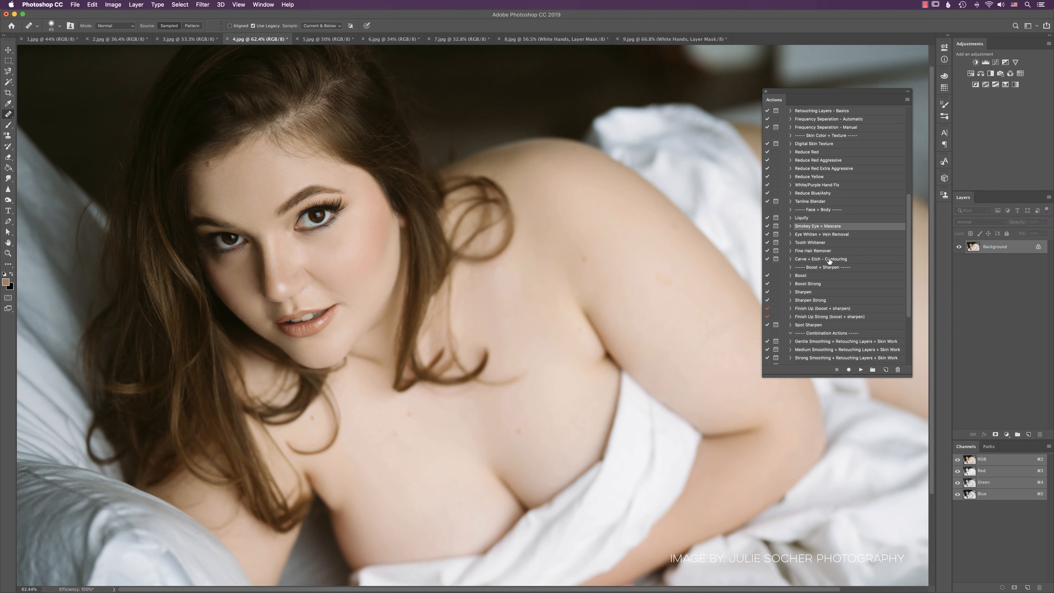
{"action": "left_click", "coordinate": [861, 369]}
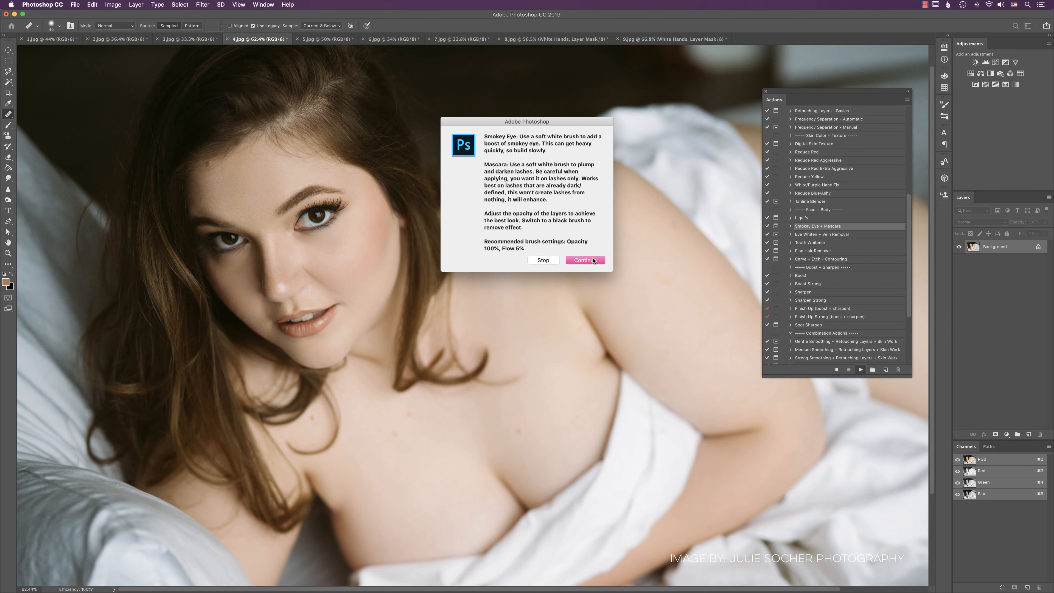
{"action": "left_click", "coordinate": [602, 260]}
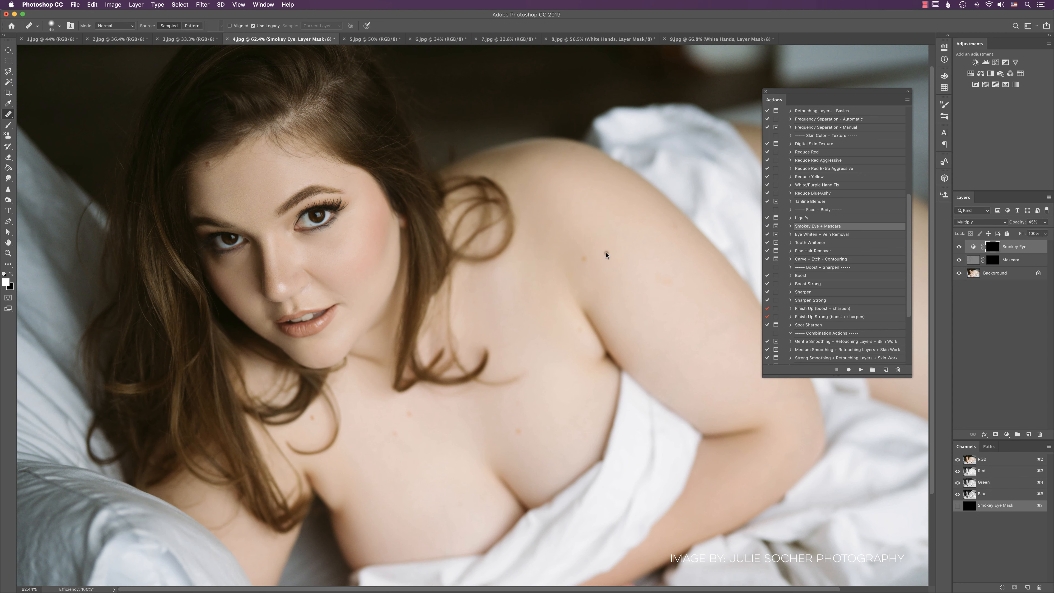
- Paint the eyelashes with a small white brush on the Mascara layer mask and toggle the layer to compare
{"action": "left_click", "coordinate": [995, 260]}
{"action": "key", "text": "b"}
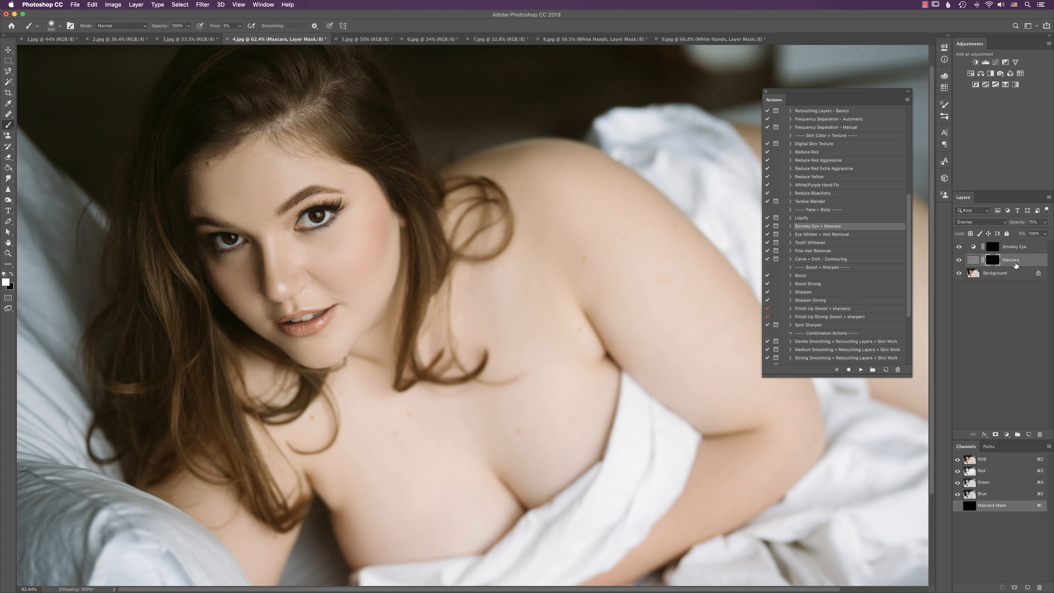
{"action": "key", "text": "bracketleft"}
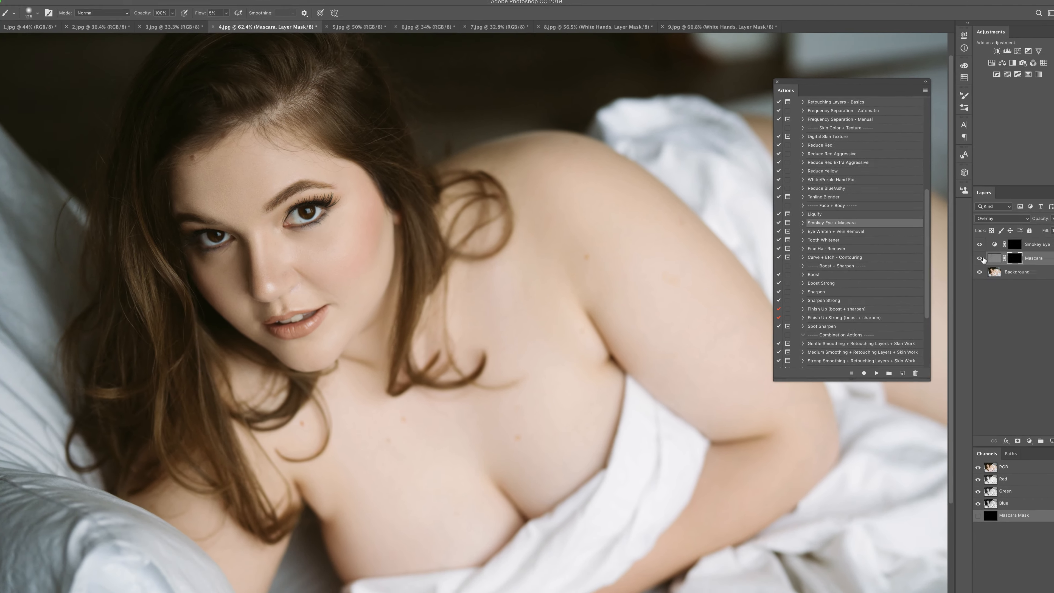
{"action": "left_click", "coordinate": [980, 258]}
{"action": "left_click", "coordinate": [981, 258]}
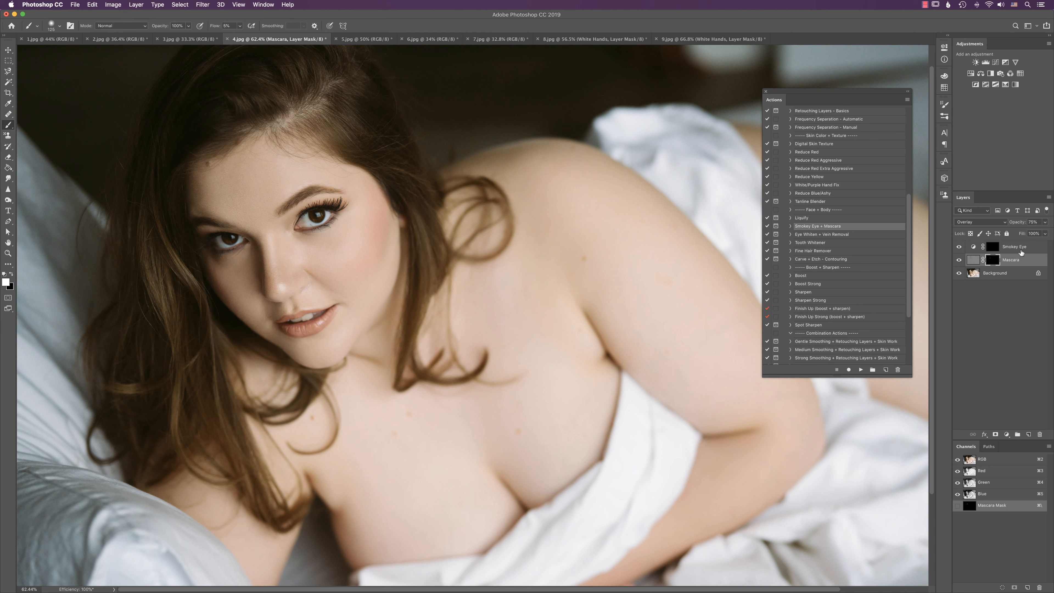
- Paint smokey shading around the eyes on the Smokey Eye layer mask, resizing the soft white brush as needed
{"action": "left_click", "coordinate": [1013, 246]}
{"action": "key", "text": "bracketright"}
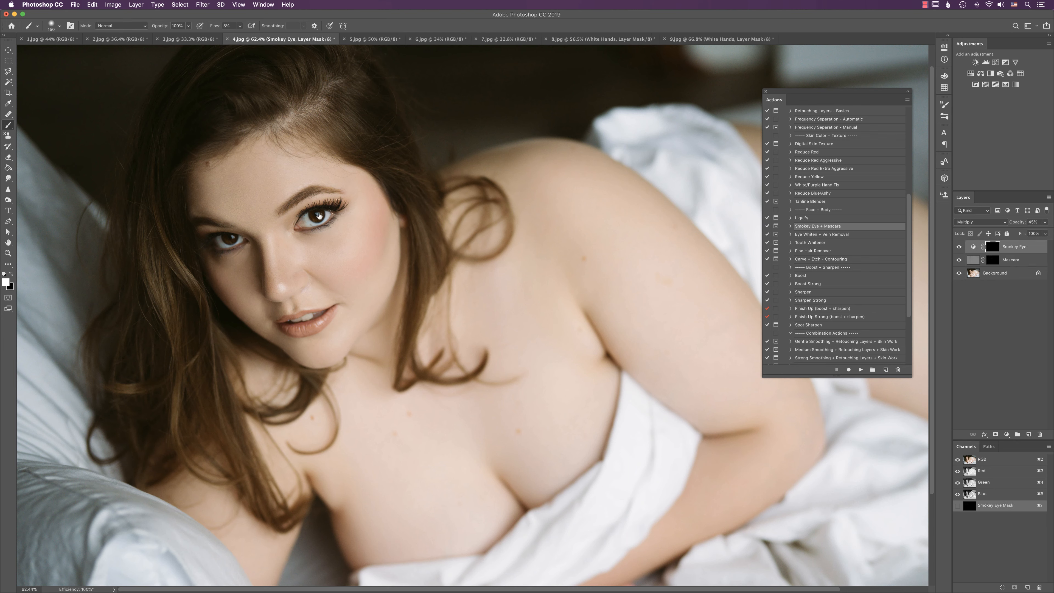
{"action": "key", "text": "bracketleft"}
{"action": "key", "text": "bracketleft"}
{"action": "key", "text": "bracketleft"}
{"action": "key", "text": "bracketleft"}
{"action": "key", "text": "bracketleft"}
{"action": "key", "text": "bracketleft"}
{"action": "left_click_drag", "start_coordinate": [333, 227], "coordinate": [307, 233]}
{"action": "key", "text": "bracketright"}
{"action": "key", "text": "bracketright"}
{"action": "key", "text": "bracketright"}
{"action": "key", "text": "bracketright"}
{"action": "key", "text": "bracketleft"}
{"action": "key", "text": "bracketright"}
{"action": "key", "text": "bracketright"}
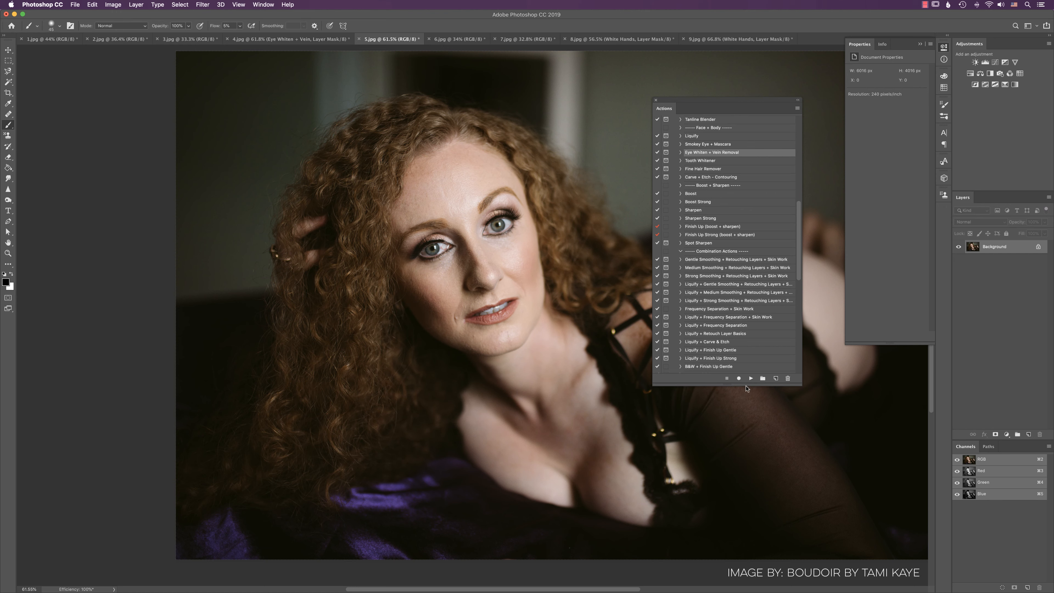
- Run the Eye Whiten + Vein Removal action on 5.jpg and brush white over the eye whites on its mask
{"action": "left_click", "coordinate": [751, 379]}
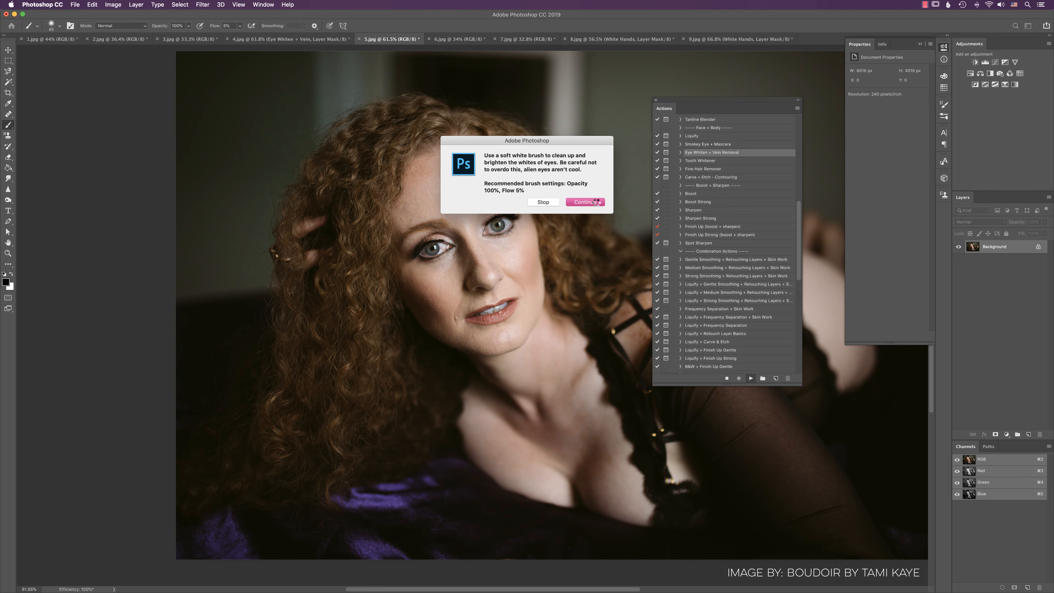
{"action": "left_click", "coordinate": [595, 204]}
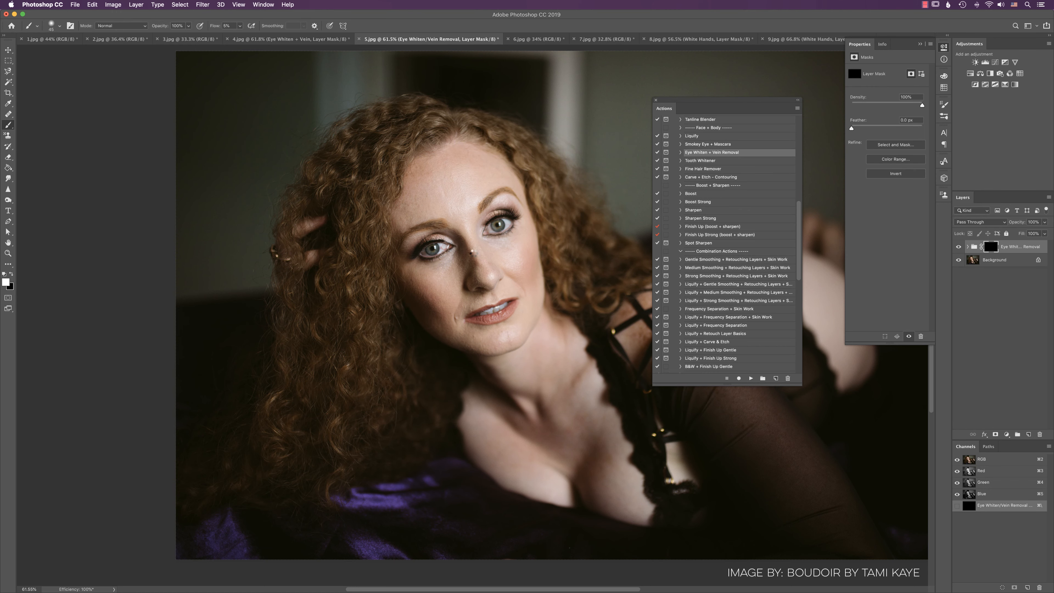
{"action": "left_click_drag", "start_coordinate": [494, 255], "coordinate": [511, 250]}
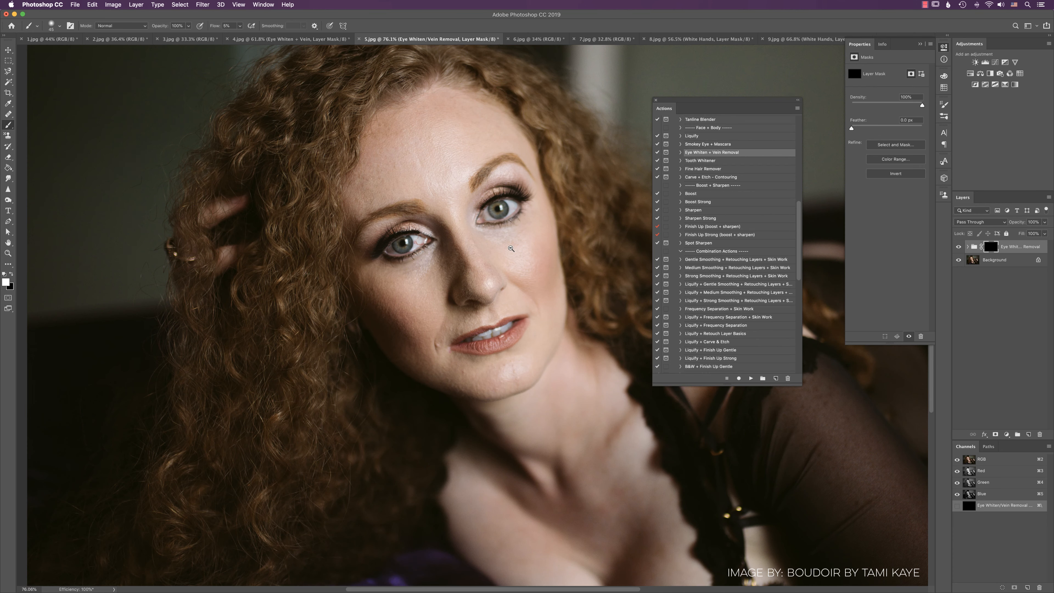
{"action": "key", "text": "bracketleft"}
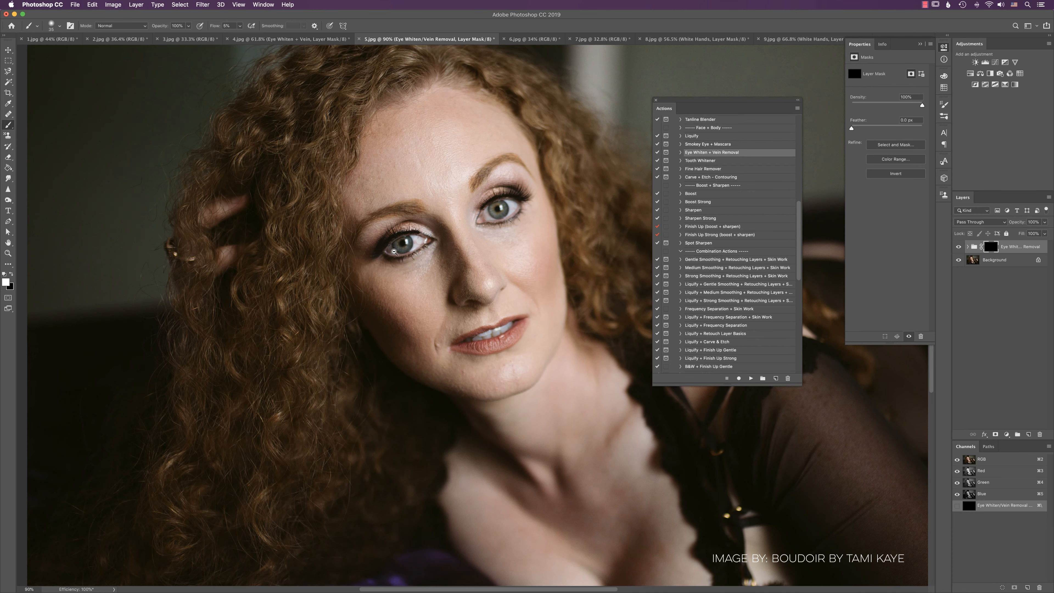
{"action": "key", "text": "bracketright"}
{"action": "key", "text": "bracketleft"}
{"action": "key", "text": "bracketleft"}
{"action": "key", "text": "bracketright"}
{"action": "key", "text": "bracketleft"}
{"action": "key", "text": "bracketright"}
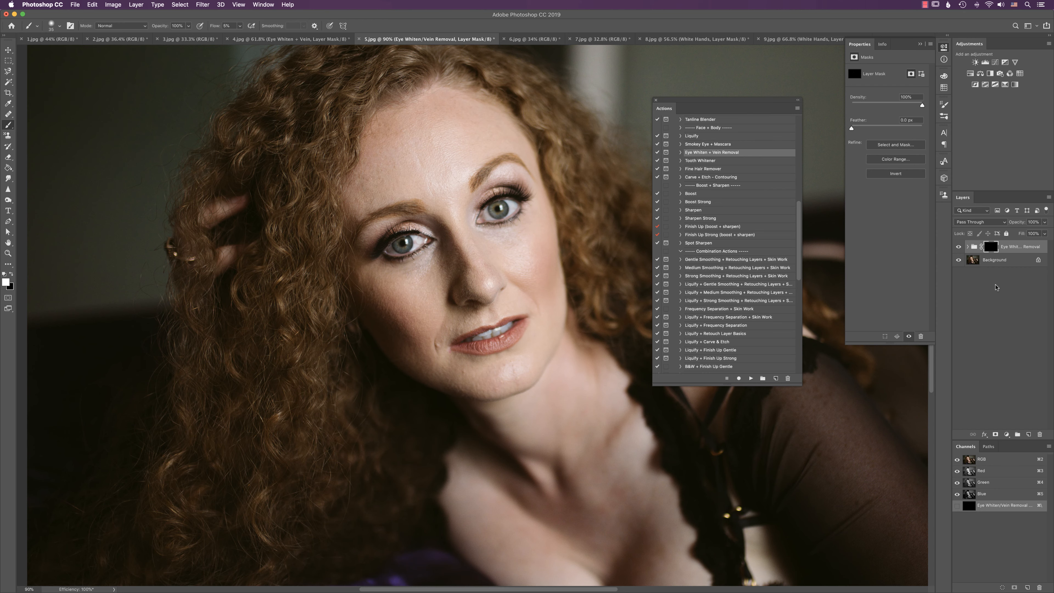
- Hide the Eye Whiten/Vein Removal group to compare the whole portrait without the eye whitening
{"action": "left_click_drag", "start_coordinate": [601, 312], "coordinate": [568, 325]}
{"action": "left_click", "coordinate": [958, 246]}
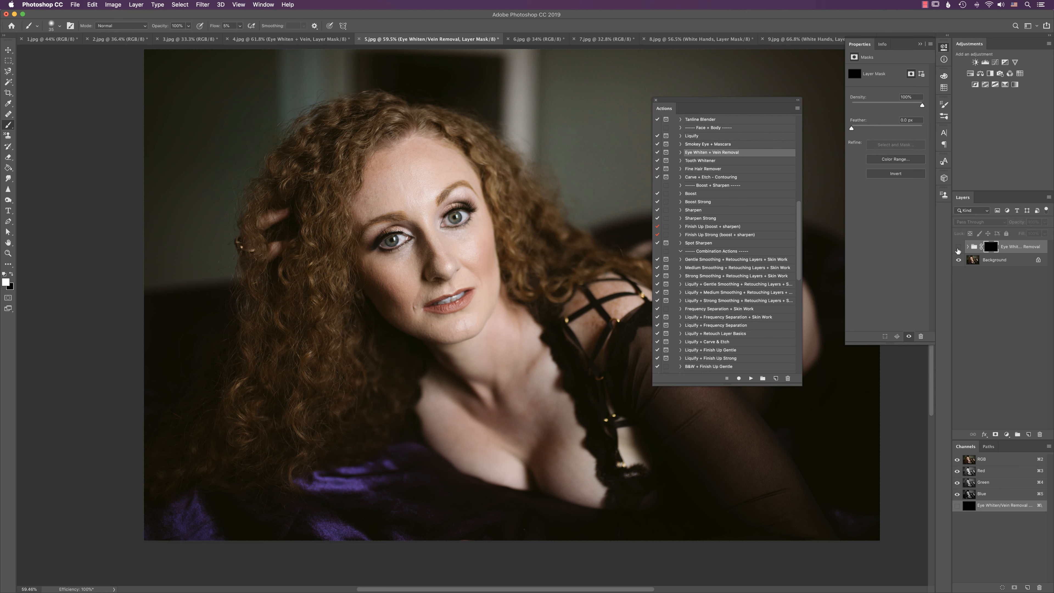
- Toggle the Eye Whiten/Vein Removal group on 5.jpg to compare the eyes before and after
{"action": "left_click", "coordinate": [958, 248]}
{"action": "left_click", "coordinate": [958, 248]}
{"action": "left_click", "coordinate": [958, 249]}
{"action": "left_click", "coordinate": [957, 249]}
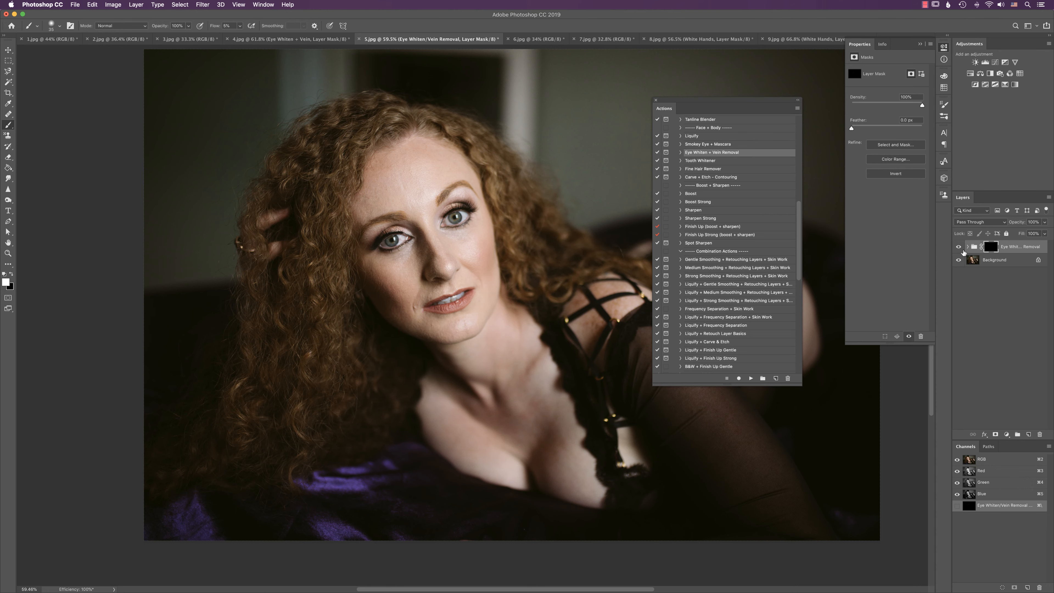
- Switch to 4.jpg and toggle its Eye Whiten/Vein Removal group to compare, both close up and on the whole portrait
{"action": "left_click", "coordinate": [287, 39]}
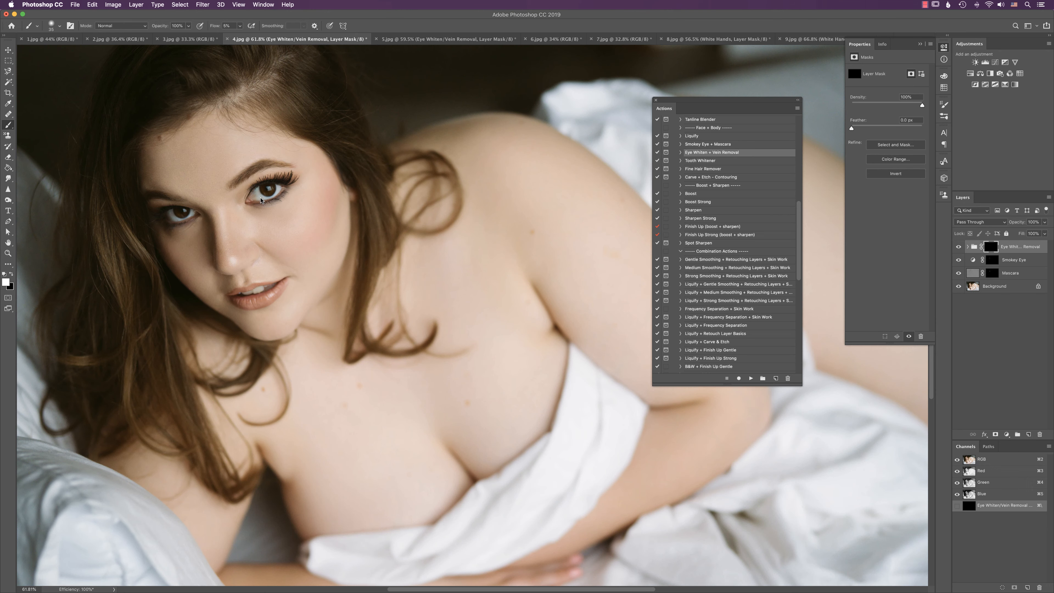
{"action": "key", "text": "bracketright"}
{"action": "key", "text": "bracketright"}
{"action": "key", "text": "bracketright"}
{"action": "key", "text": "bracketright"}
{"action": "key", "text": "bracketright"}
{"action": "key", "text": "bracketright"}
{"action": "left_click", "coordinate": [958, 246]}
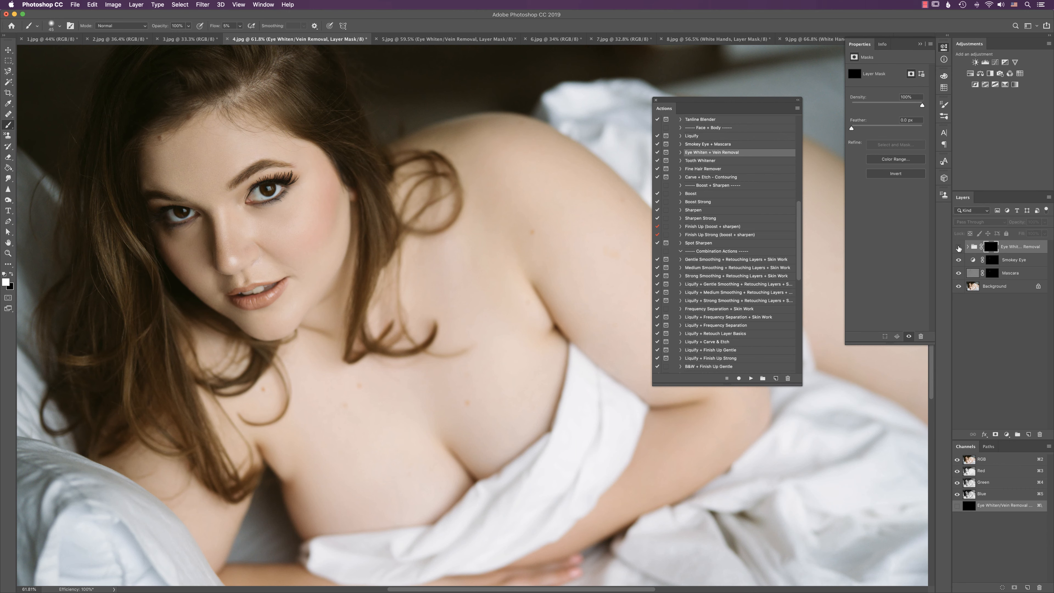
{"action": "left_click", "coordinate": [959, 247]}
{"action": "scroll", "coordinate": [483, 319], "scroll_direction": "down", "scroll_amount": 3}
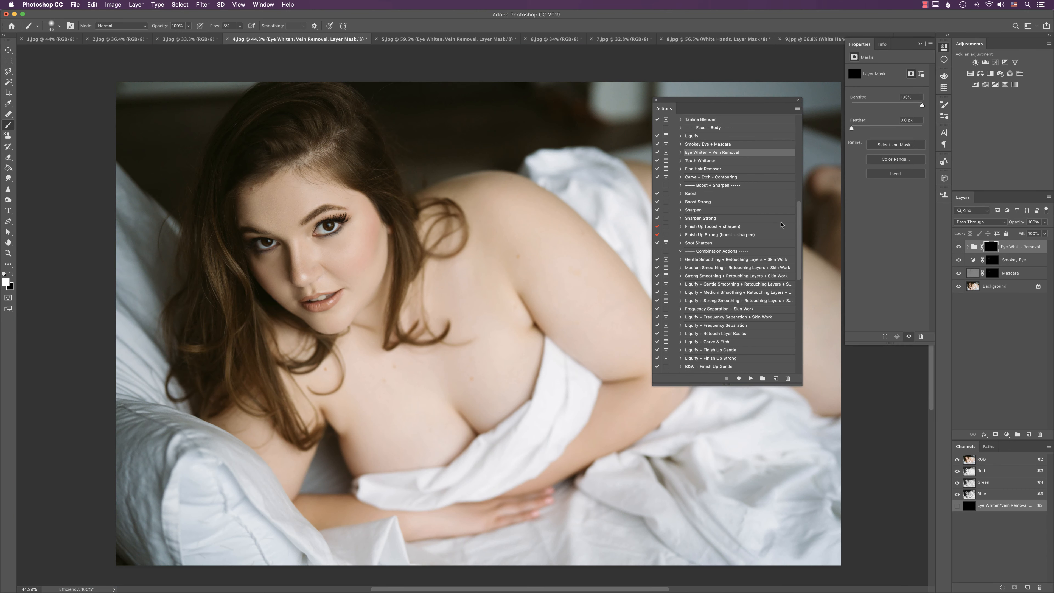
{"action": "left_click", "coordinate": [959, 247]}
{"action": "left_click", "coordinate": [959, 246]}
{"action": "left_click", "coordinate": [957, 249]}
{"action": "left_click", "coordinate": [958, 249]}
- Run the Tooth Whitener action on 4.jpg and brush white over the teeth on the Whiten Teeth group mask
{"action": "left_click", "coordinate": [693, 162]}
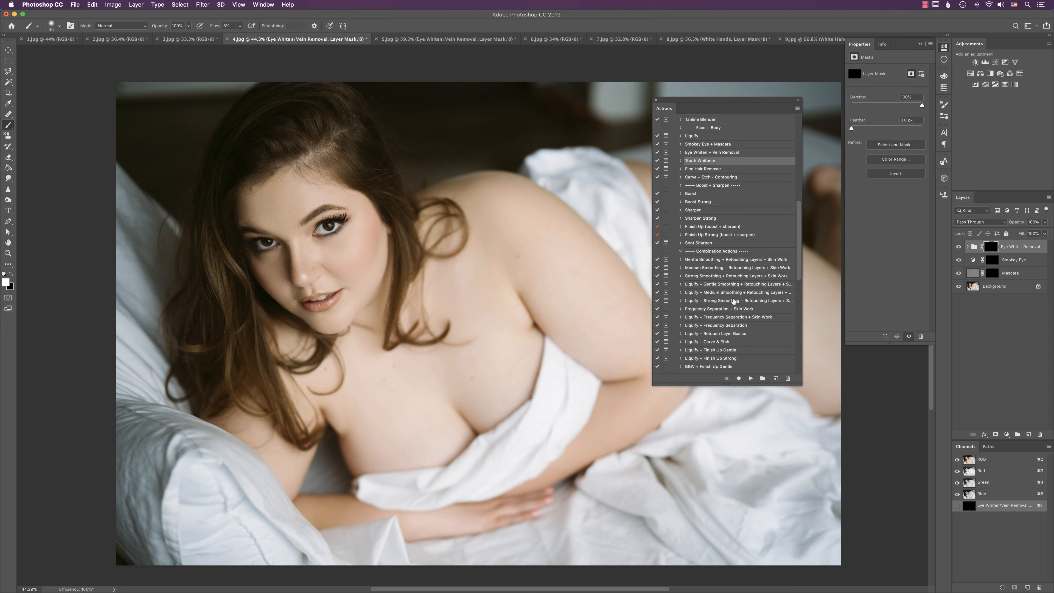
{"action": "left_click", "coordinate": [751, 378]}
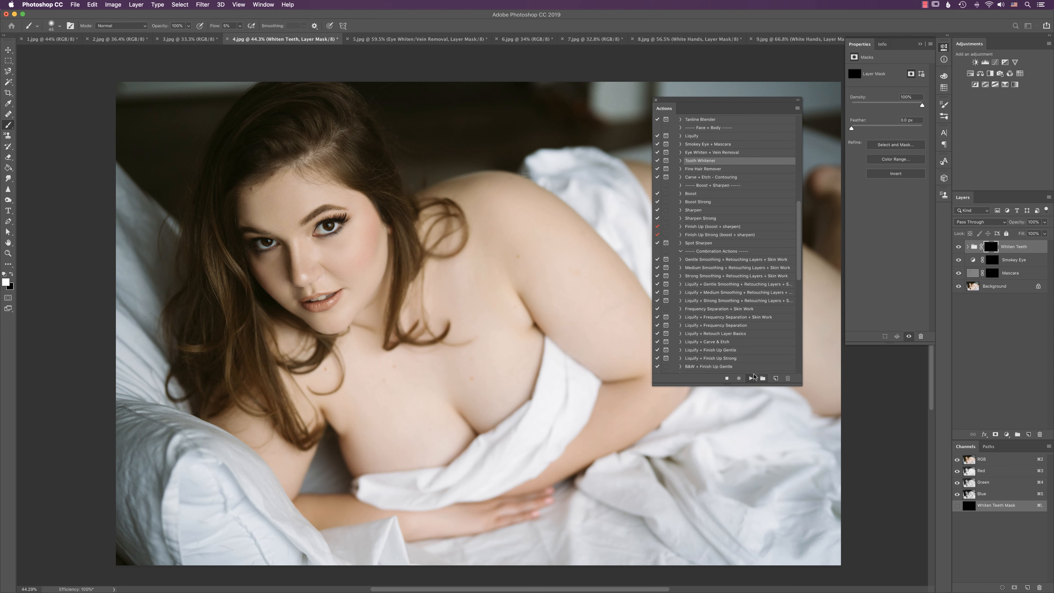
{"action": "left_click", "coordinate": [583, 207]}
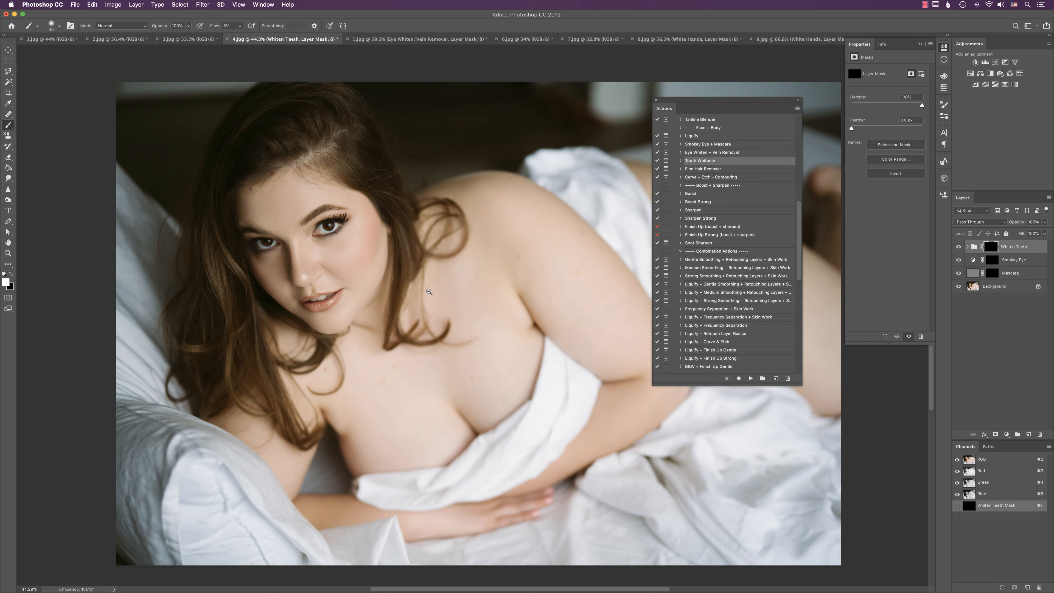
{"action": "left_click_drag", "start_coordinate": [429, 292], "coordinate": [447, 286]}
{"action": "left_click_drag", "start_coordinate": [355, 326], "coordinate": [424, 308]}
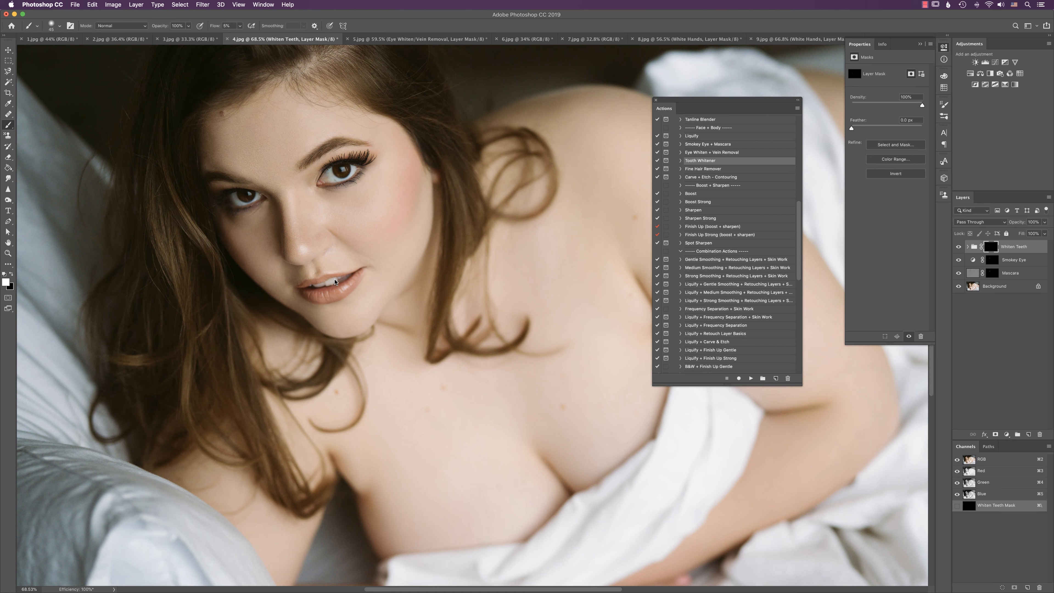
- Toggle the Whiten Teeth group to compare the whole portrait with and without the whitening
{"action": "scroll", "coordinate": [534, 291], "scroll_direction": "down", "scroll_amount": 5}
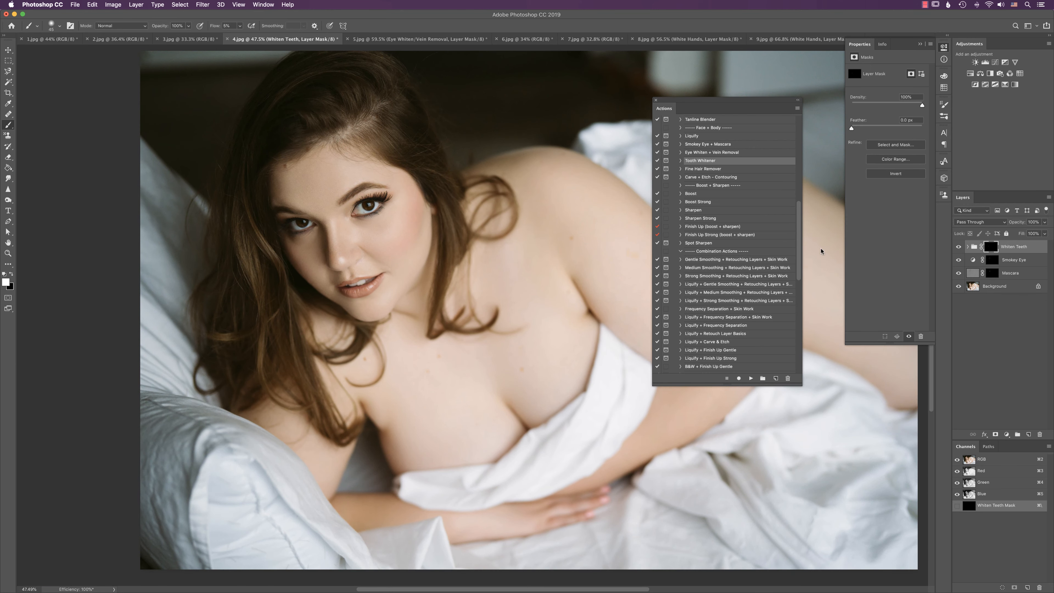
{"action": "left_click", "coordinate": [960, 248]}
{"action": "left_click", "coordinate": [960, 248]}
{"action": "left_click", "coordinate": [959, 248]}
{"action": "left_click", "coordinate": [959, 248]}
{"action": "left_click", "coordinate": [958, 248]}
{"action": "left_click", "coordinate": [958, 248]}
- Delete the Eye Whiten/Vein Removal group from 5.jpg and run the Fine Hair Remover action
{"action": "left_click", "coordinate": [407, 40]}
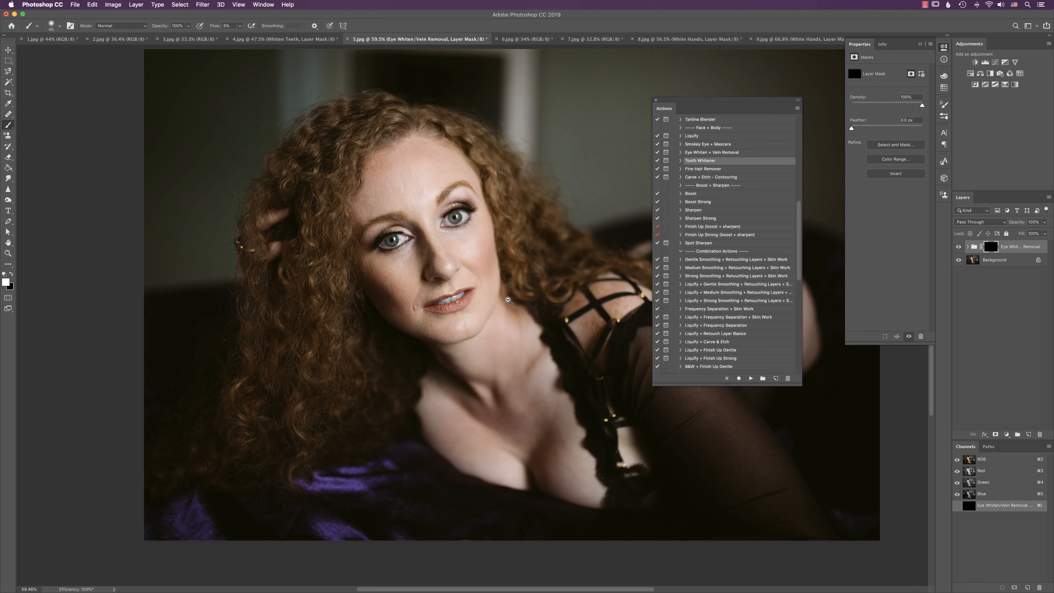
{"action": "scroll", "coordinate": [531, 290], "scroll_direction": "up", "scroll_amount": 3}
{"action": "scroll", "coordinate": [530, 289], "scroll_direction": "up", "scroll_amount": 2}
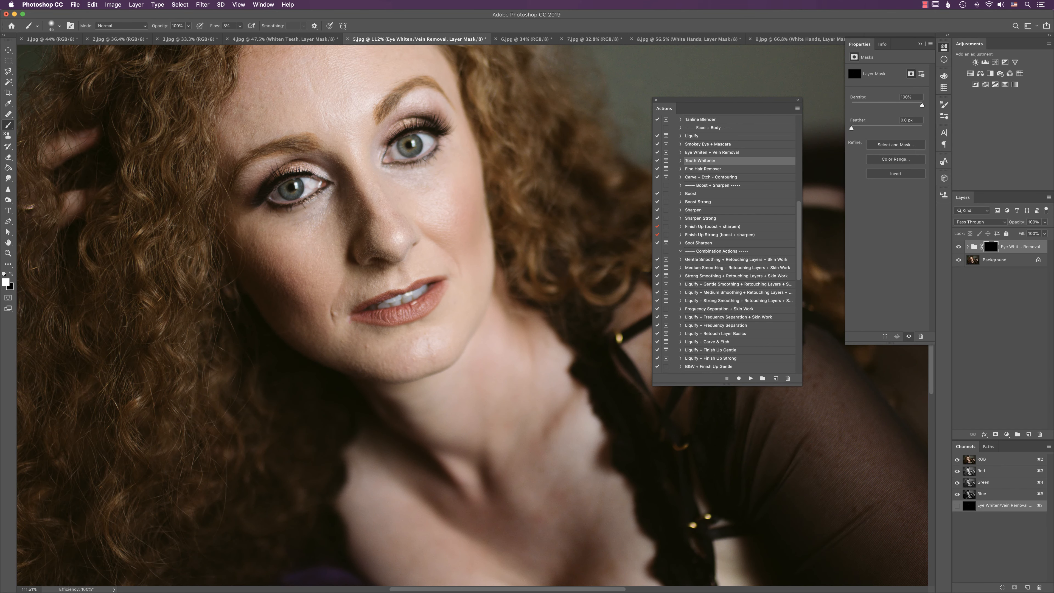
{"action": "key", "text": "Delete"}
{"action": "left_click", "coordinate": [702, 169]}
{"action": "left_click", "coordinate": [751, 378]}
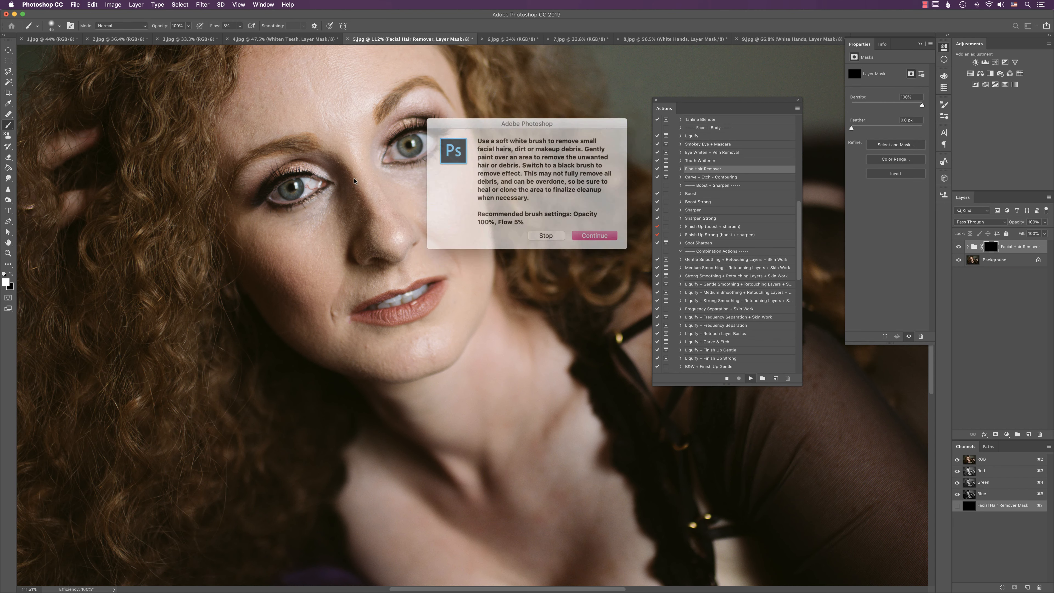
{"action": "left_click", "coordinate": [580, 230]}
- Brush white over fine facial hairs around the nose on the Facial Hair Remover mask, resizing the soft brush as needed
{"action": "key", "text": "]"}
{"action": "left_click_drag", "start_coordinate": [429, 261], "coordinate": [454, 269]}
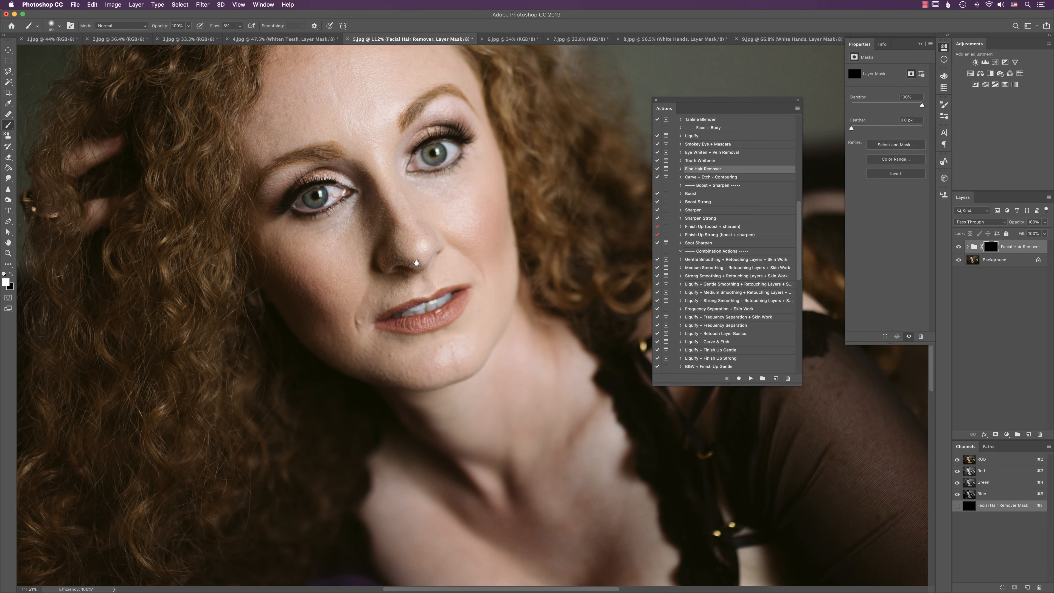
{"action": "key", "text": "["}
{"action": "left_click_drag", "start_coordinate": [392, 266], "coordinate": [402, 282]}
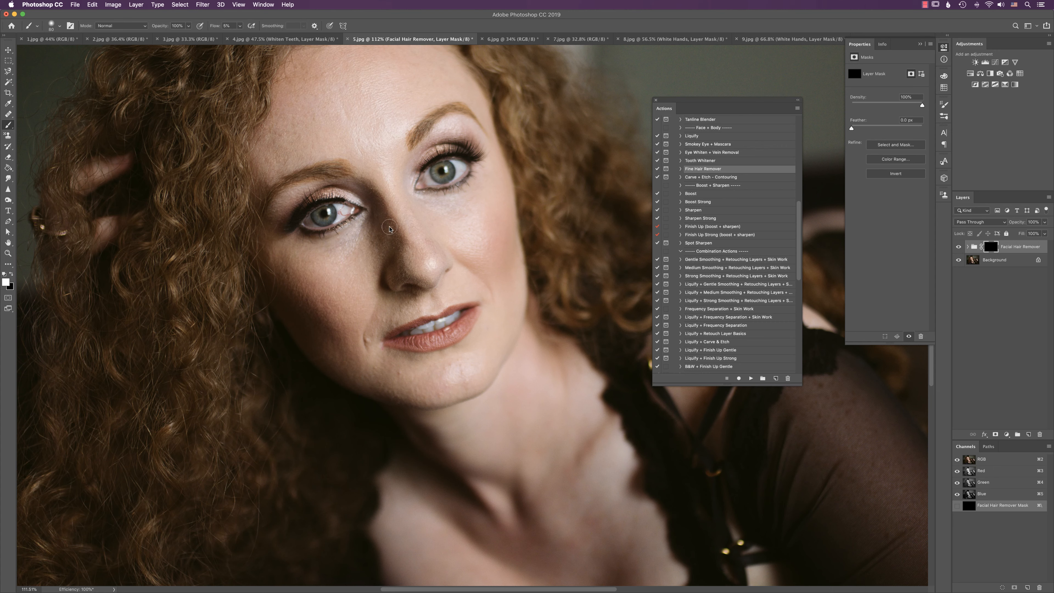
{"action": "key", "text": "]"}
{"action": "key", "text": "]"}
{"action": "key", "text": "["}
{"action": "key", "text": "["}
{"action": "key", "text": "["}
{"action": "left_click_drag", "start_coordinate": [585, 261], "coordinate": [485, 250]}
{"action": "left_click_drag", "start_coordinate": [484, 250], "coordinate": [392, 212]}
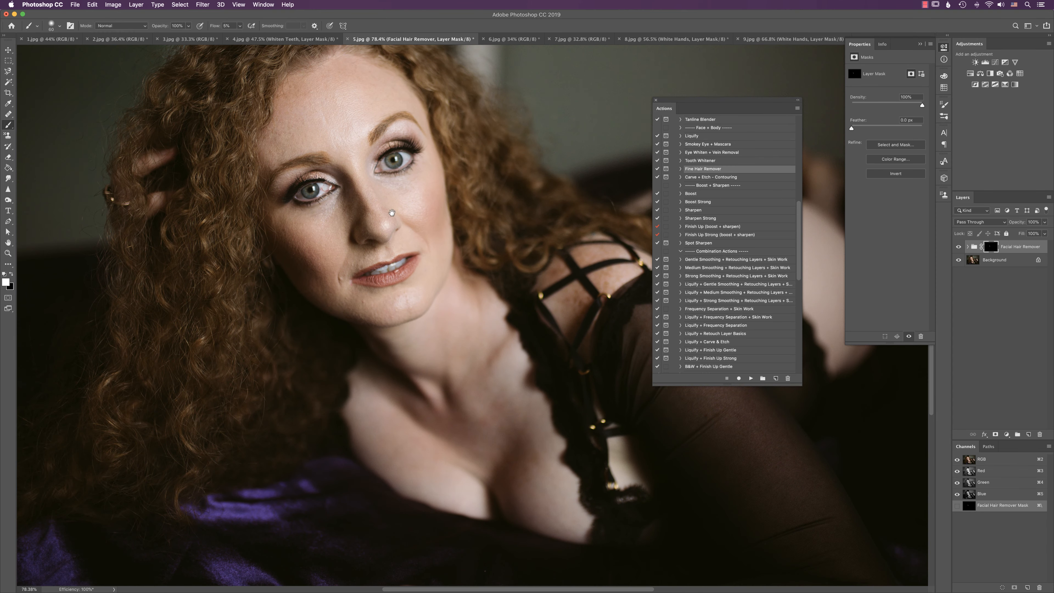
{"action": "key", "text": "]"}
- Clear the Properties and Actions panels away from the photo and run the Carve + Etch - Contouring action on 5.jpg
{"action": "left_click", "coordinate": [722, 178]}
{"action": "left_click", "coordinate": [558, 311], "text": "alt+super"}
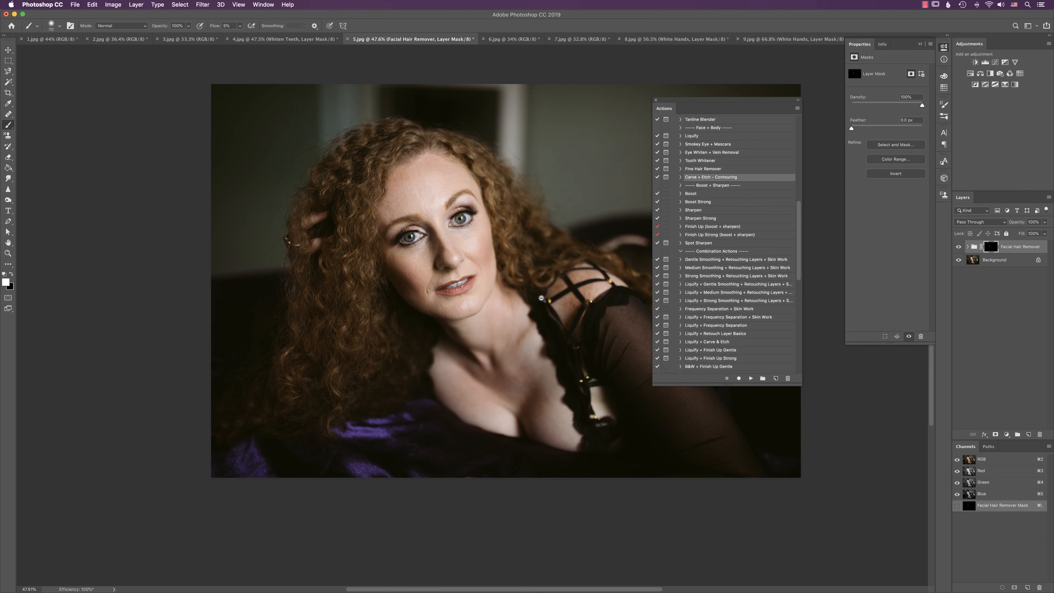
{"action": "left_click", "coordinate": [539, 298], "text": "super"}
{"action": "left_click_drag", "start_coordinate": [538, 299], "coordinate": [523, 306]}
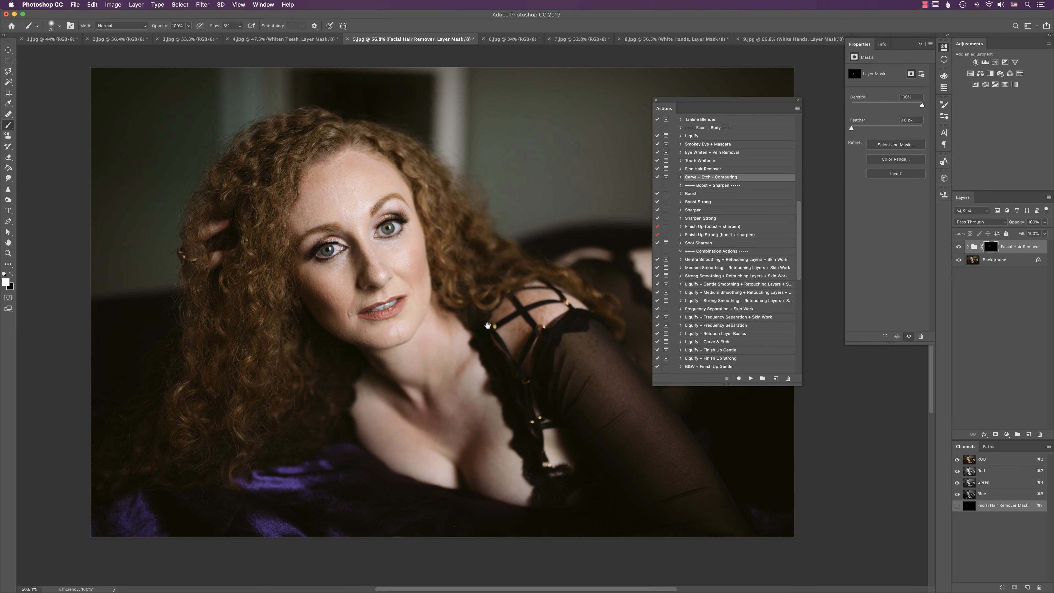
{"action": "key", "text": "bracketright"}
{"action": "key", "text": "bracketright"}
{"action": "key", "text": "bracketright"}
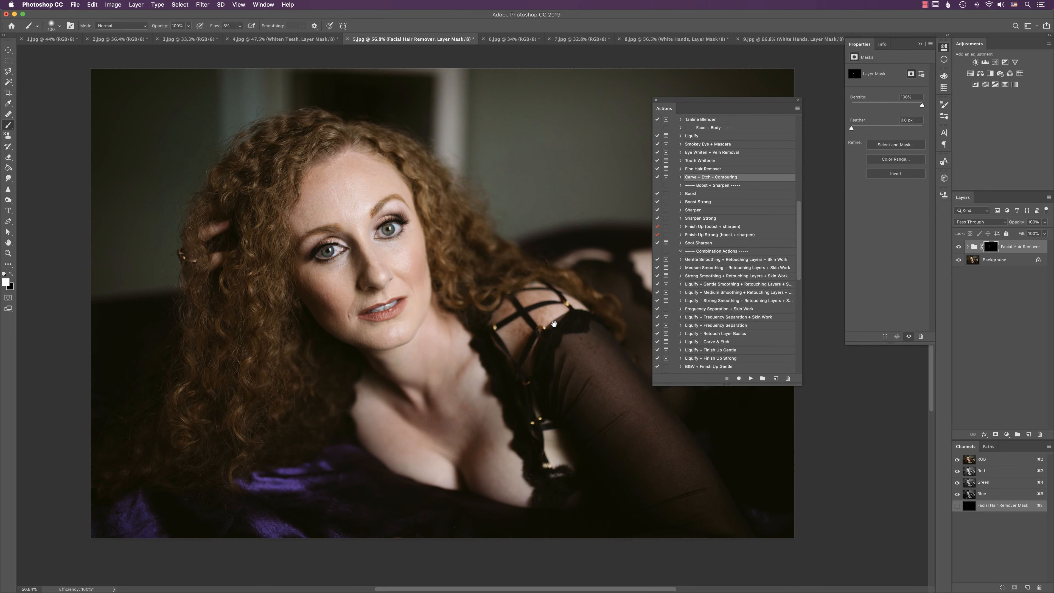
{"action": "left_click", "coordinate": [920, 44]}
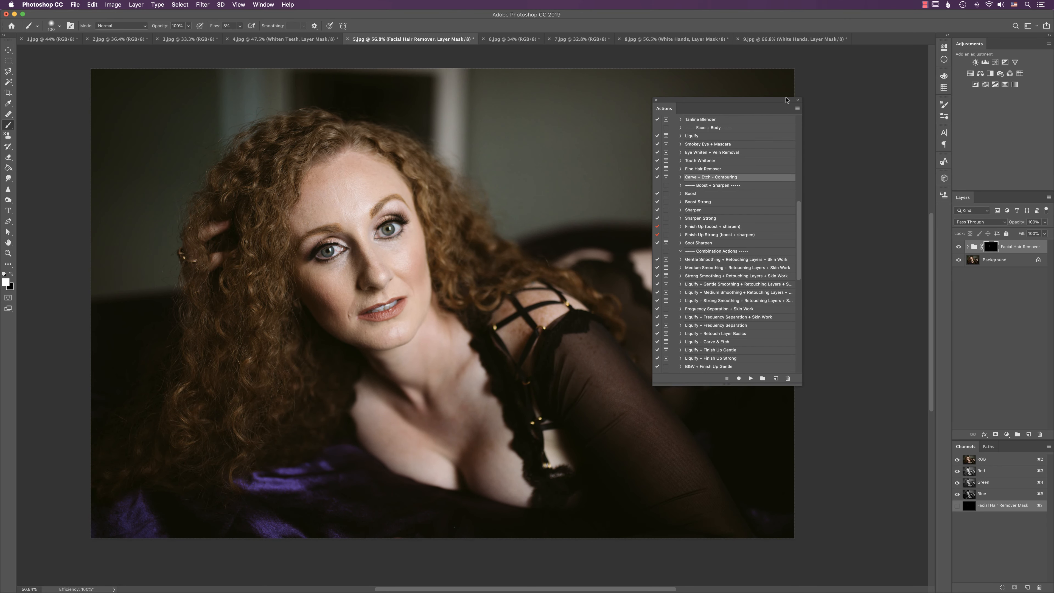
{"action": "left_click_drag", "start_coordinate": [726, 100], "coordinate": [822, 112]}
{"action": "key", "text": "bracketright"}
{"action": "key", "text": "bracketright"}
{"action": "key", "text": "bracketright"}
{"action": "key", "text": "bracketright"}
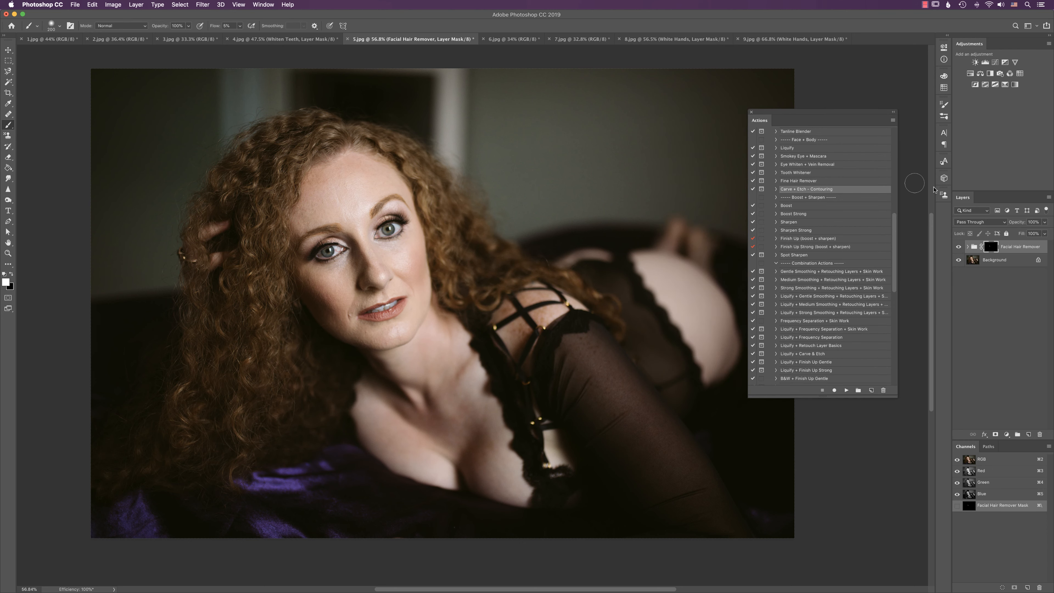
{"action": "left_click", "coordinate": [846, 390]}
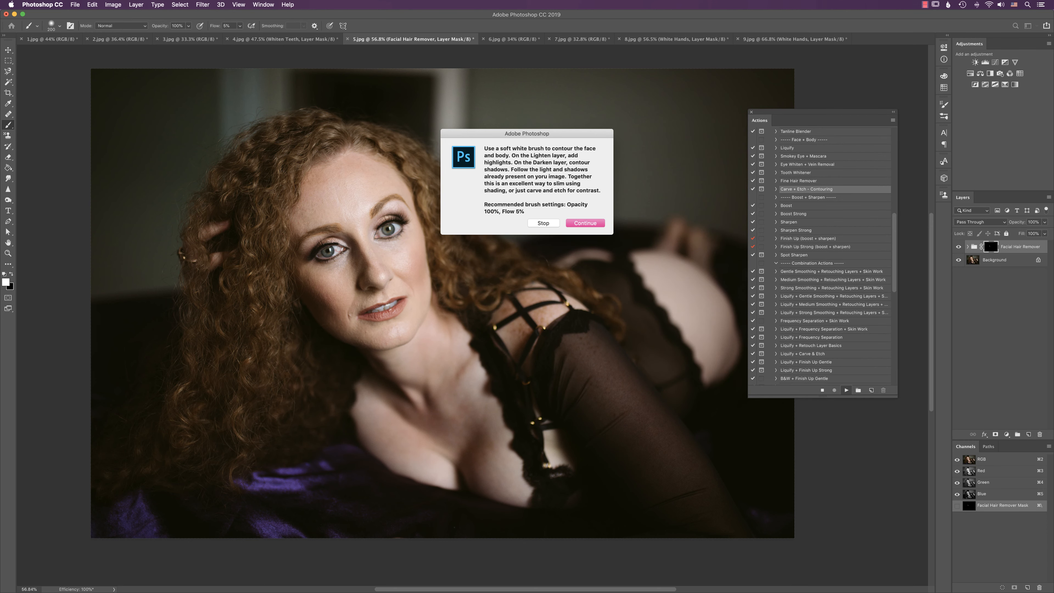
{"action": "left_click", "coordinate": [577, 224]}
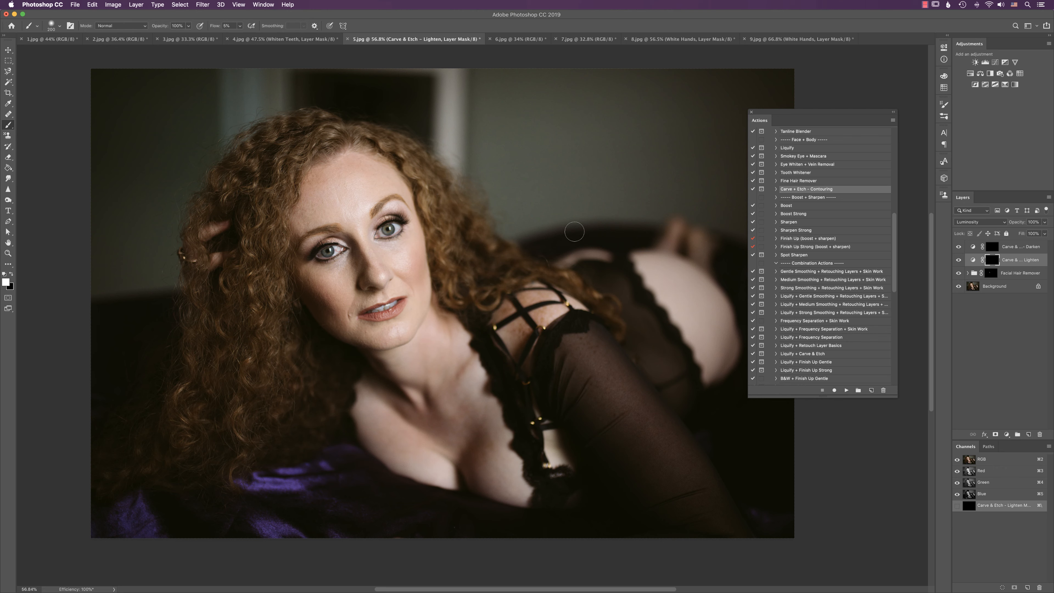
- Paint highlights on the face and body on the Carve & Etch - Lighten mask, resizing the soft white brush as needed
{"action": "key", "text": "bracketright"}
{"action": "key", "text": "bracketright"}
{"action": "key", "text": "bracketright"}
{"action": "key", "text": "bracketright"}
{"action": "key", "text": "bracketleft"}
{"action": "key", "text": "bracketleft"}
{"action": "key", "text": "bracketleft"}
{"action": "key", "text": "bracketleft"}
{"action": "left_click_drag", "start_coordinate": [389, 321], "coordinate": [394, 333]}
{"action": "key", "text": "bracketright"}
{"action": "key", "text": "bracketright"}
{"action": "left_click_drag", "start_coordinate": [402, 257], "coordinate": [396, 262]}
{"action": "key", "text": "bracketleft"}
{"action": "key", "text": "bracketleft"}
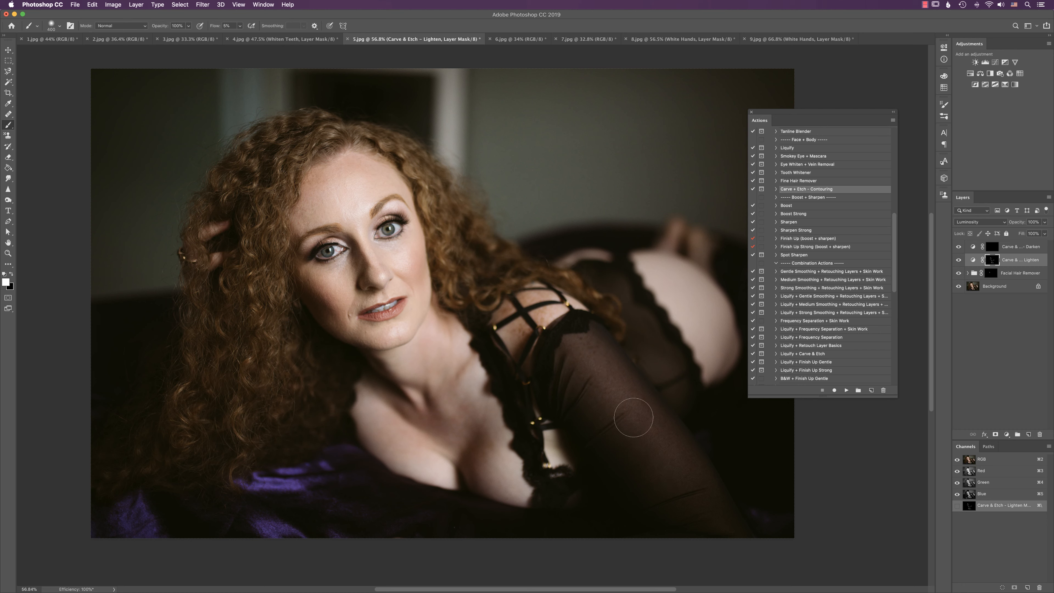
{"action": "key", "text": "bracketright"}
- Paint contour shadows on the face and body on the Carve & Etch - Darken mask, varying the brush size
{"action": "left_click", "coordinate": [992, 246]}
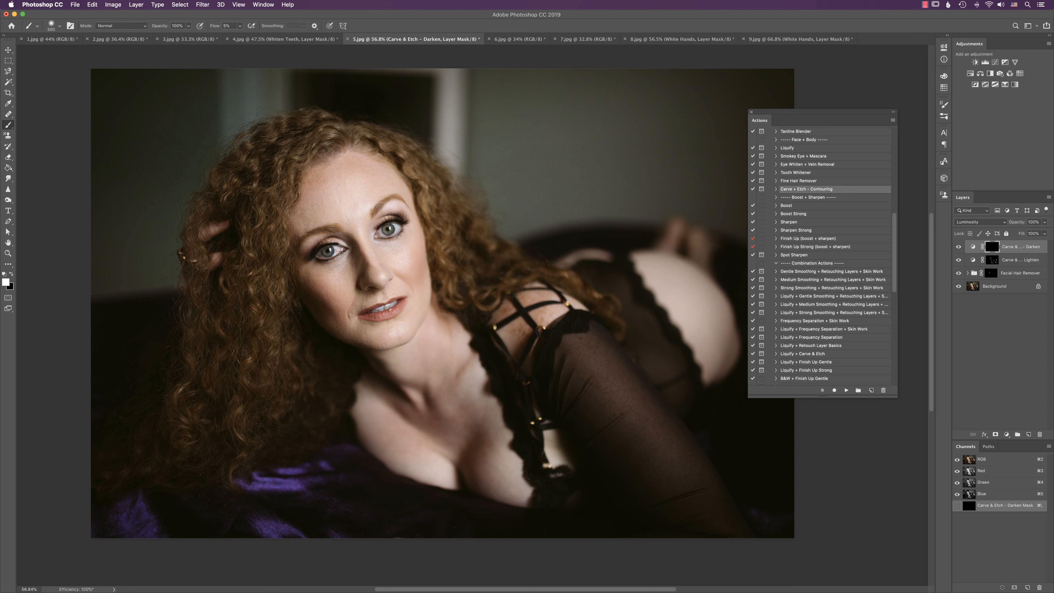
{"action": "key", "text": "bracketleft"}
{"action": "key", "text": "bracketleft"}
{"action": "key", "text": "bracketleft"}
{"action": "key", "text": "bracketleft"}
{"action": "key", "text": "bracketleft"}
{"action": "key", "text": "bracketright"}
{"action": "key", "text": "bracketright"}
{"action": "key", "text": "bracketright"}
{"action": "key", "text": "bracketleft"}
{"action": "key", "text": "bracketleft"}
{"action": "key", "text": "bracketright"}
{"action": "key", "text": "bracketright"}
{"action": "key", "text": "bracketright"}
{"action": "key", "text": "bracketright"}
{"action": "key", "text": "bracketleft"}
{"action": "key", "text": "bracketleft"}
{"action": "key", "text": "bracketright"}
- Show only the Background layer of 5.jpg and restore the other layers to compare the retouching
{"action": "left_click", "coordinate": [959, 286], "text": "alt"}
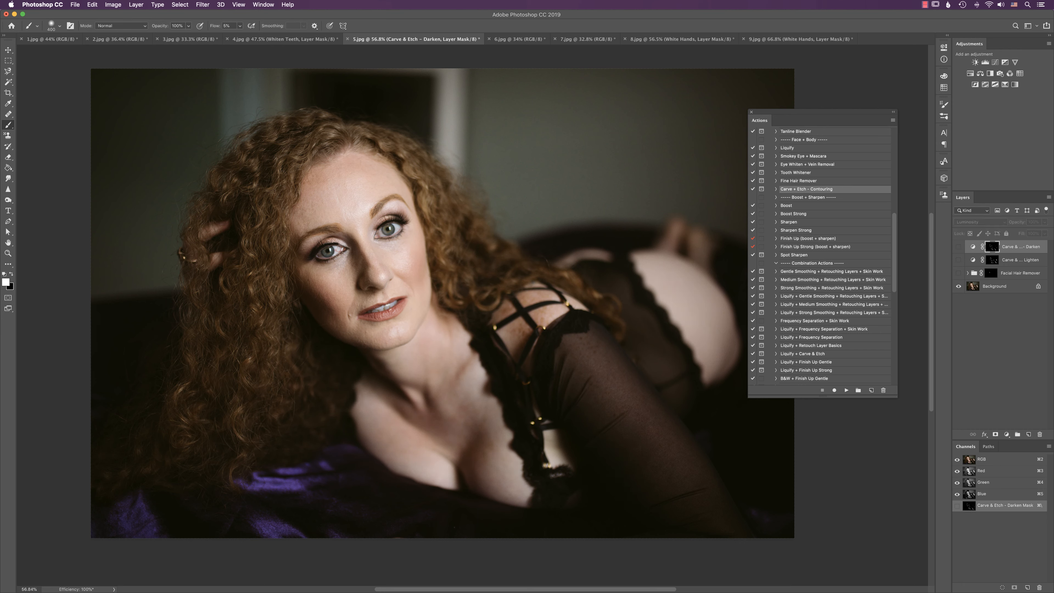
{"action": "left_click", "coordinate": [958, 286], "text": "alt"}
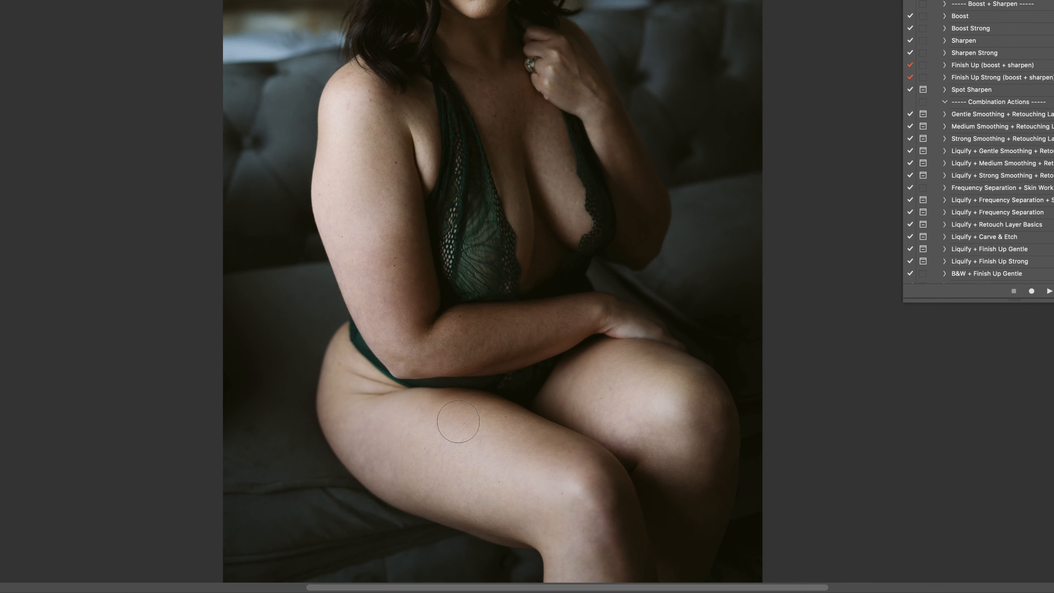
- Contour the legs and arm of the seated figure in 7.jpg with a soft Carve & Etch brush, resizing it as needed
{"action": "key", "text": "bracketright"}
{"action": "key", "text": "bracketright"}
{"action": "key", "text": "bracketright"}
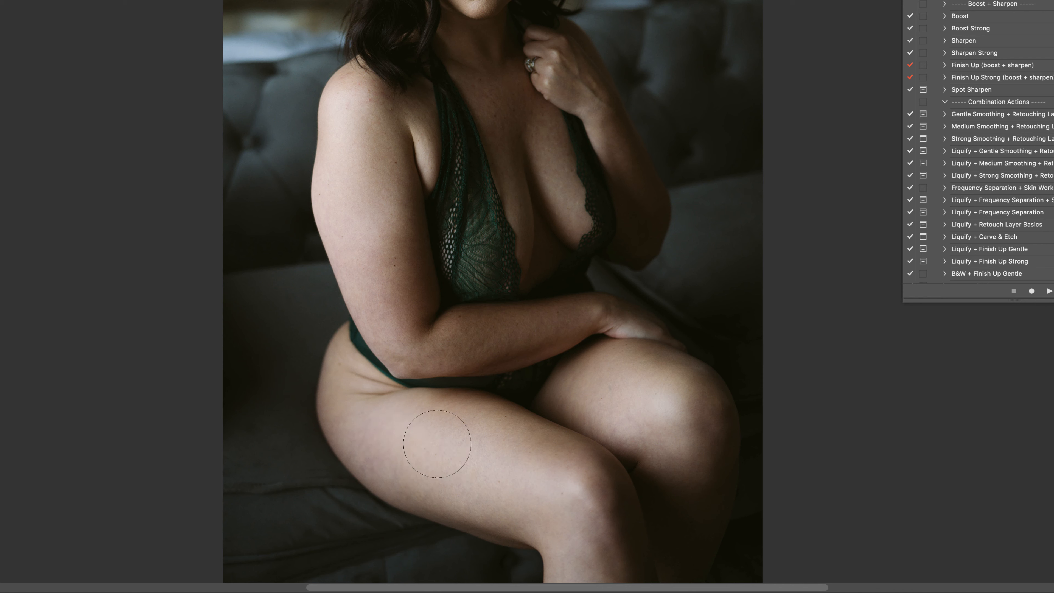
{"action": "key", "text": "bracketleft"}
{"action": "key", "text": "bracketleft"}
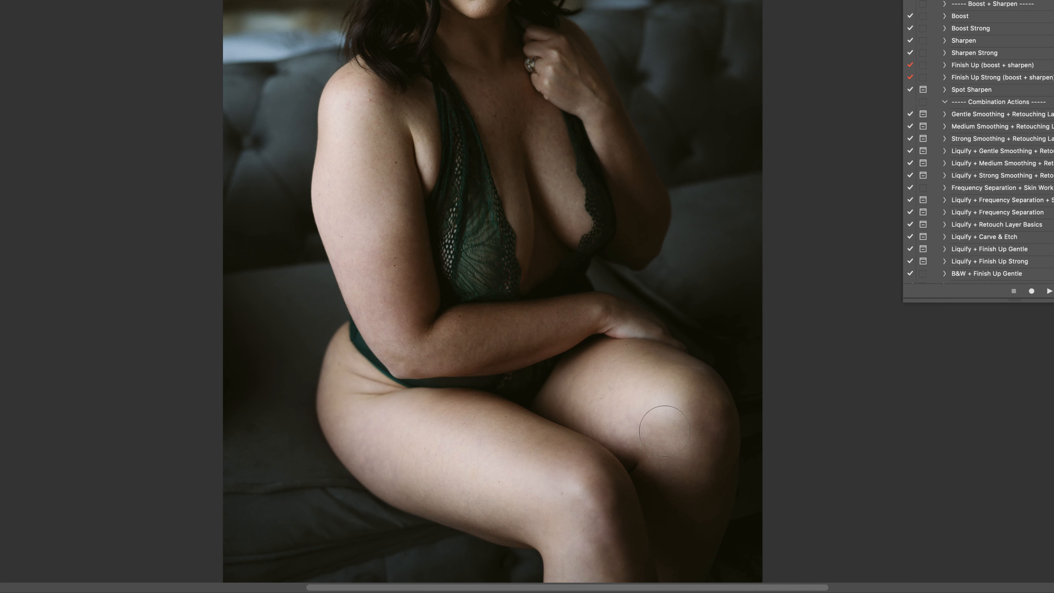
{"action": "key", "text": "bracketleft"}
{"action": "key", "text": "bracketleft"}
{"action": "key", "text": "bracketright"}
{"action": "mouse_move", "coordinate": [353, 176]}
{"action": "left_mouse_down"}
{"action": "mouse_move", "coordinate": [352, 199]}
{"action": "mouse_move", "coordinate": [378, 232]}
{"action": "mouse_move", "coordinate": [356, 168]}
{"action": "left_mouse_up"}
{"action": "key", "text": "bracketleft"}
{"action": "key", "text": "bracketleft"}
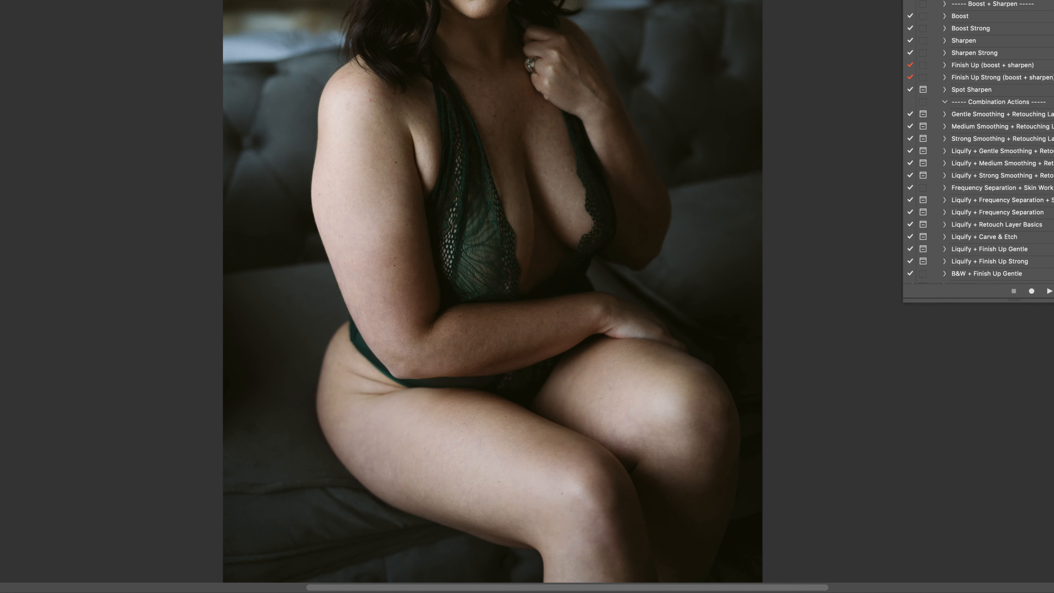
{"action": "scroll", "coordinate": [626, 194], "scroll_direction": "down", "scroll_amount": 2}
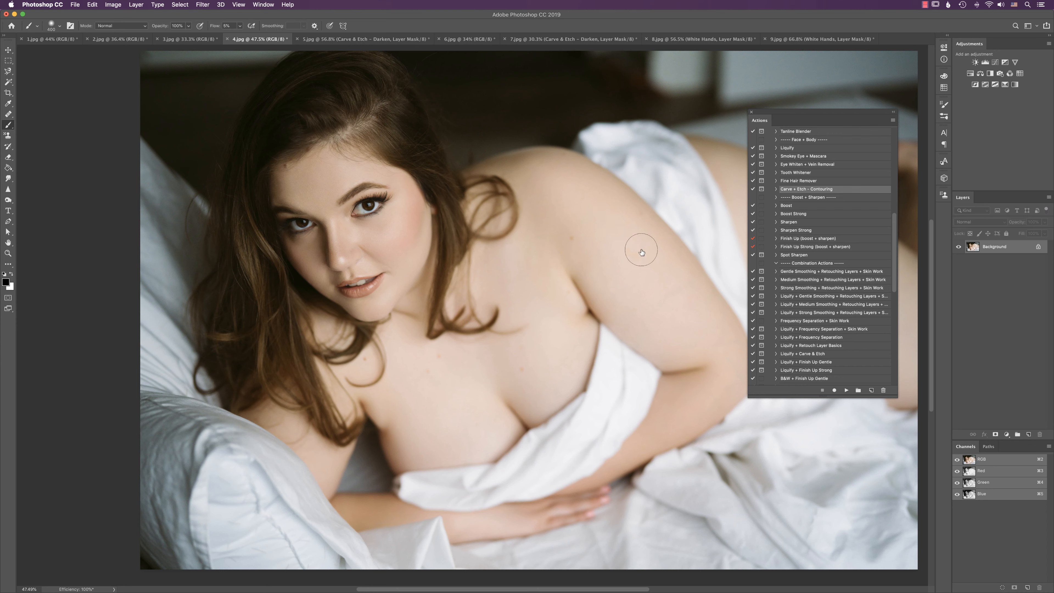
- Run the Spot Sharpen action on the flattened 4.jpg portrait
{"action": "left_click_drag", "start_coordinate": [453, 265], "coordinate": [418, 275]}
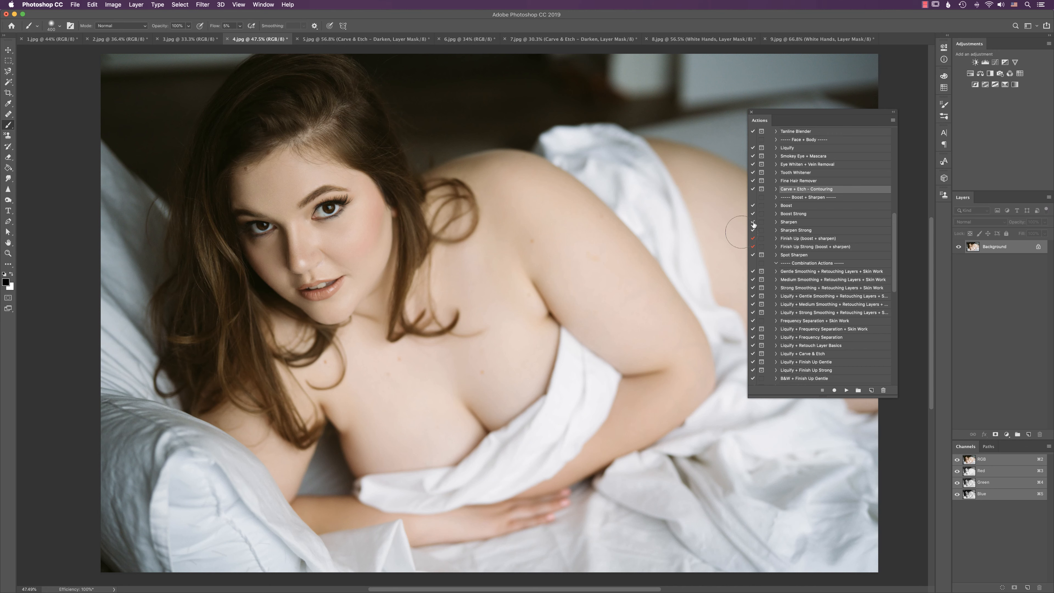
{"action": "left_click", "coordinate": [796, 255]}
{"action": "left_click", "coordinate": [847, 391]}
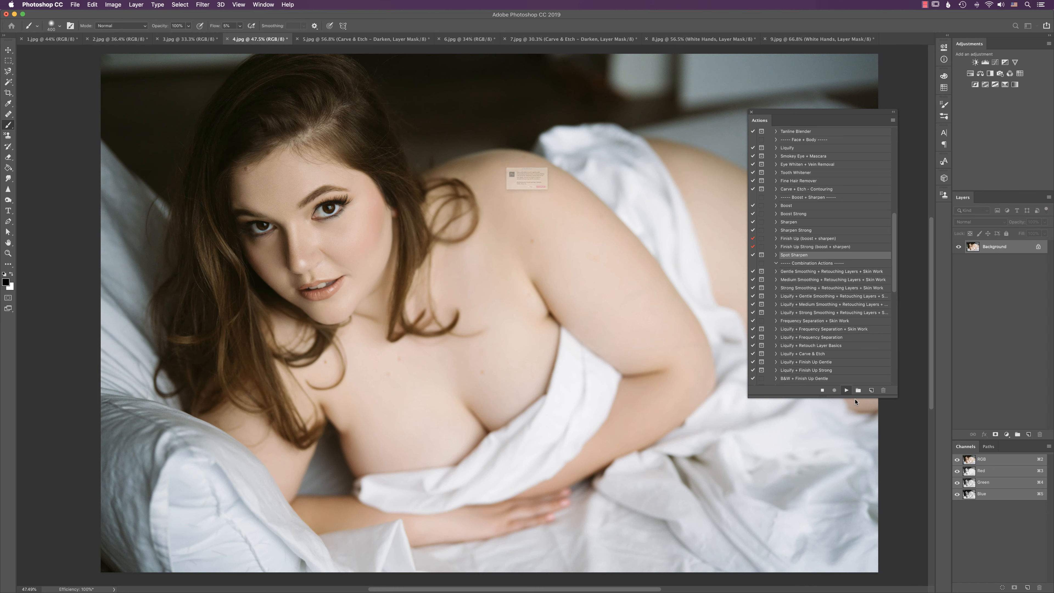
{"action": "left_click", "coordinate": [591, 215]}
{"action": "left_click_drag", "start_coordinate": [471, 264], "coordinate": [689, 295]}
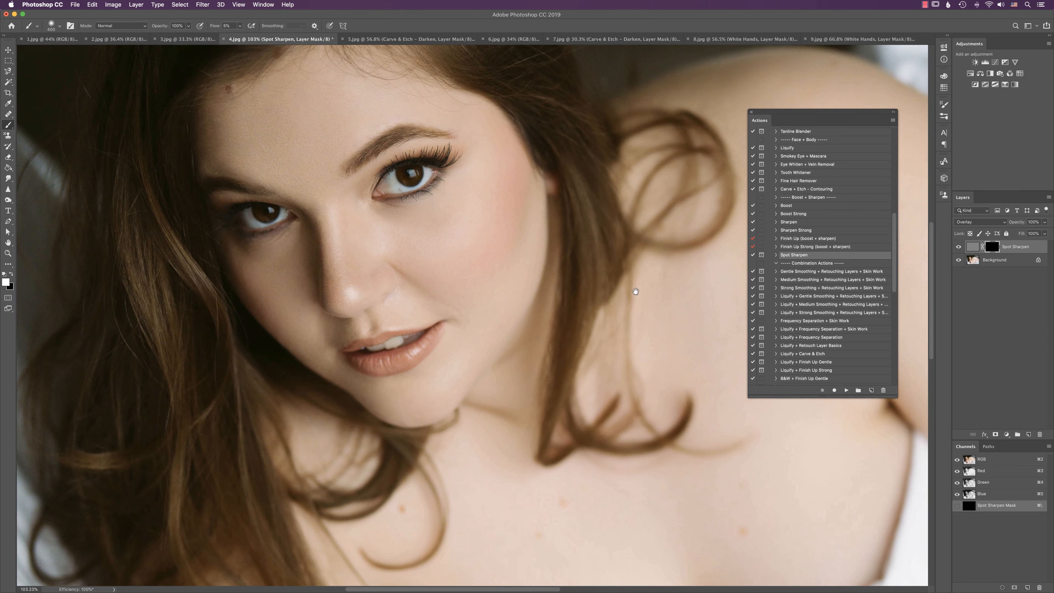
- Brush white over the eyes and lips on the Spot Sharpen mask using a progressively smaller soft brush
{"action": "key", "text": "bracketleft"}
{"action": "key", "text": "bracketleft"}
{"action": "key", "text": "bracketleft"}
{"action": "key", "text": "bracketleft"}
{"action": "key", "text": "bracketleft"}
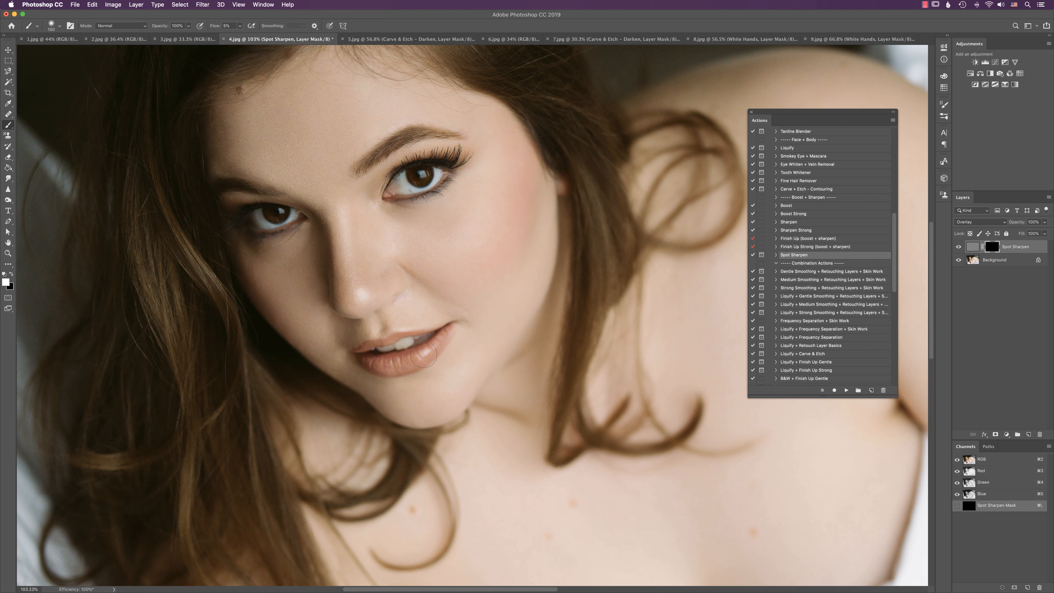
{"action": "key", "text": "bracketleft"}
{"action": "key", "text": "bracketleft"}
{"action": "mouse_move", "coordinate": [375, 350]}
{"action": "left_mouse_down"}
{"action": "mouse_move", "coordinate": [454, 332]}
{"action": "mouse_move", "coordinate": [421, 355]}
{"action": "left_mouse_up"}
{"action": "key", "text": "bracketright"}
{"action": "key", "text": "bracketleft"}
{"action": "key", "text": "bracketleft"}
{"action": "key", "text": "bracketright"}
{"action": "key", "text": "bracketright"}
{"action": "key", "text": "bracketleft"}
{"action": "key", "text": "bracketleft"}
{"action": "key", "text": "bracketleft"}
{"action": "scroll", "coordinate": [617, 191], "scroll_direction": "up", "scroll_amount": 1}
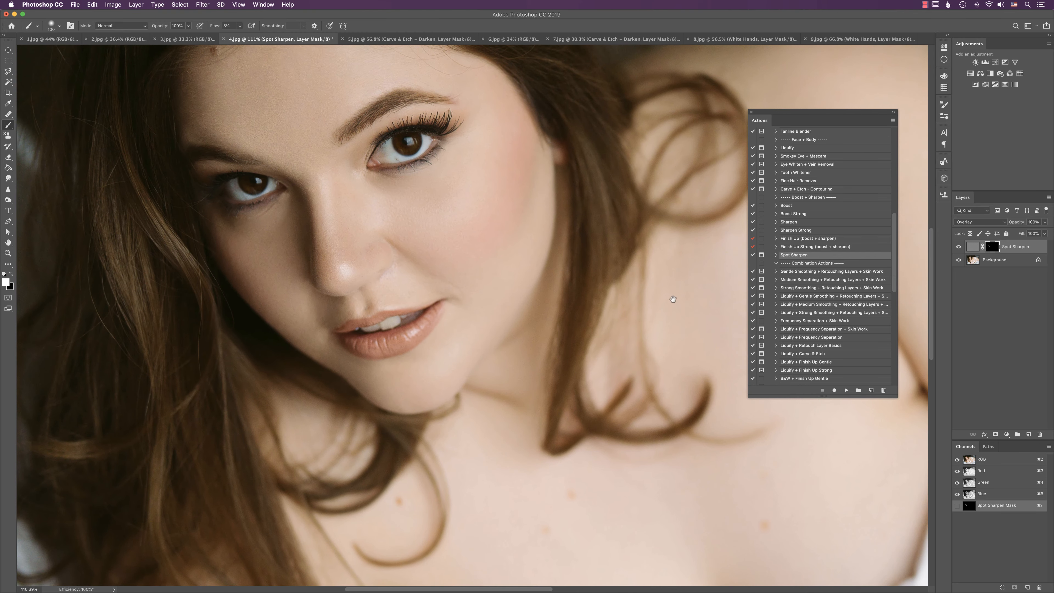
- Compare the eyes and lips in 4.jpg with the Spot Sharpen layer hidden and shown, from both close up and farther out
{"action": "left_click", "coordinate": [958, 247]}
{"action": "left_click", "coordinate": [958, 247]}
{"action": "scroll", "coordinate": [474, 248], "scroll_direction": "down", "scroll_amount": 5}
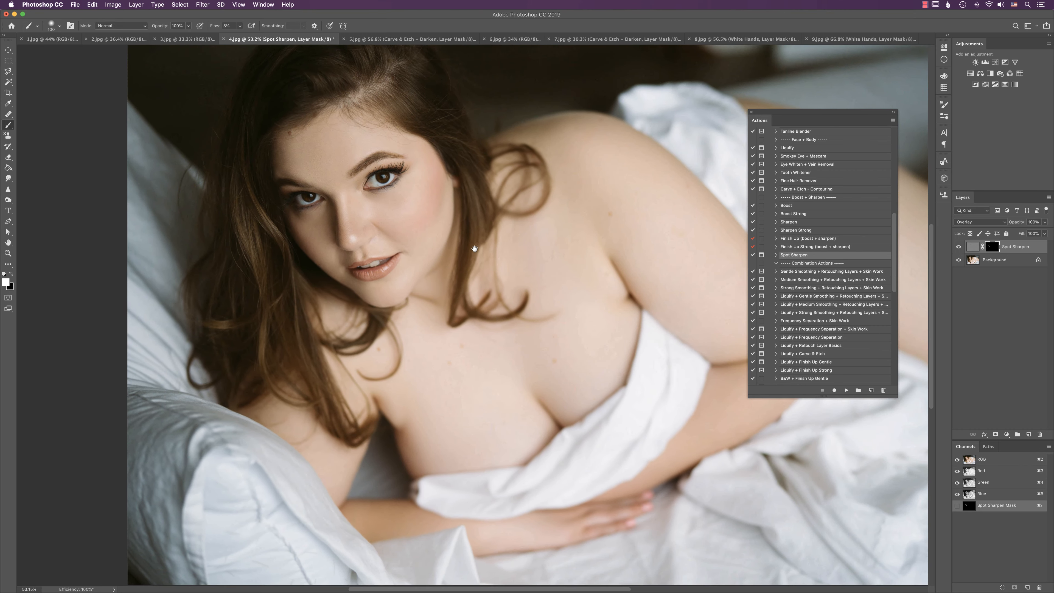
{"action": "left_click_drag", "start_coordinate": [474, 248], "coordinate": [466, 241]}
{"action": "key", "text": "]"}
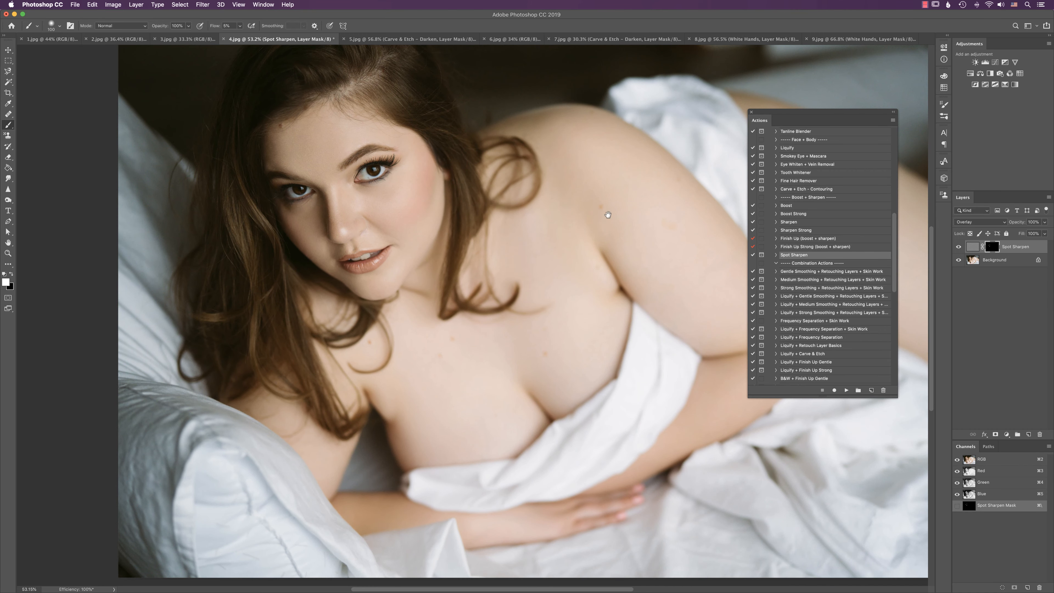
{"action": "left_click", "coordinate": [958, 248]}
{"action": "left_click", "coordinate": [958, 248]}
{"action": "left_click", "coordinate": [958, 248]}
{"action": "left_click", "coordinate": [959, 248]}
{"action": "key", "text": "bracketright"}
{"action": "mouse_move", "coordinate": [286, 205]}
{"action": "left_mouse_down"}
{"action": "mouse_move", "coordinate": [291, 156]}
{"action": "mouse_move", "coordinate": [298, 199]}
{"action": "left_mouse_up"}
{"action": "left_click_drag", "start_coordinate": [419, 135], "coordinate": [478, 135]}
{"action": "left_click_drag", "start_coordinate": [383, 211], "coordinate": [475, 199]}
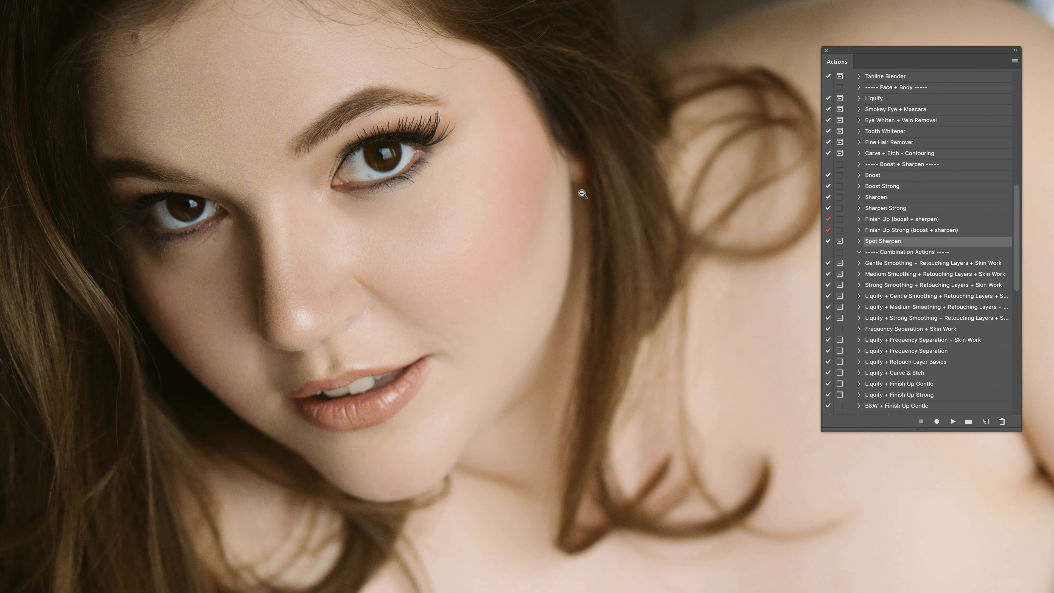
{"action": "left_click_drag", "start_coordinate": [583, 194], "coordinate": [389, 212]}
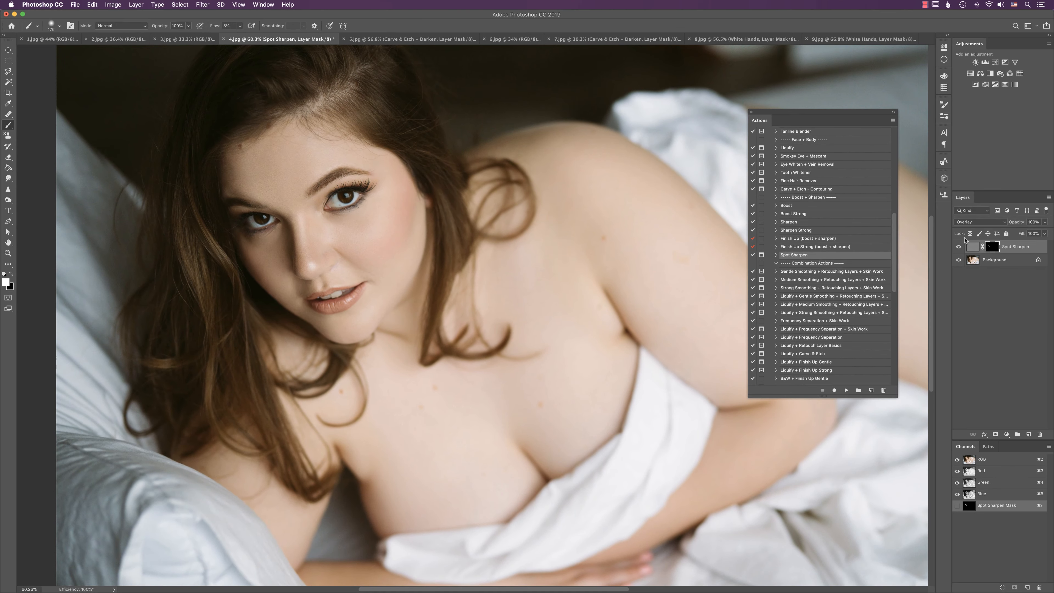
- Merge the Spot Sharpen layer into the Background of 4.jpg and run the Boost Strong action
{"action": "key", "text": "super+e"}
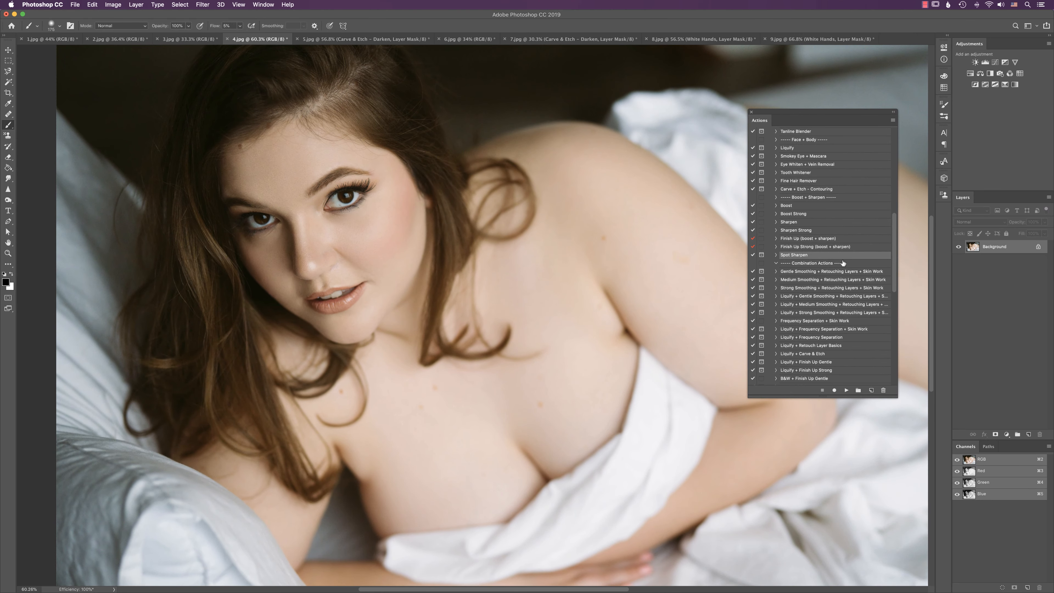
{"action": "left_click", "coordinate": [804, 215]}
{"action": "key", "text": "super+0"}
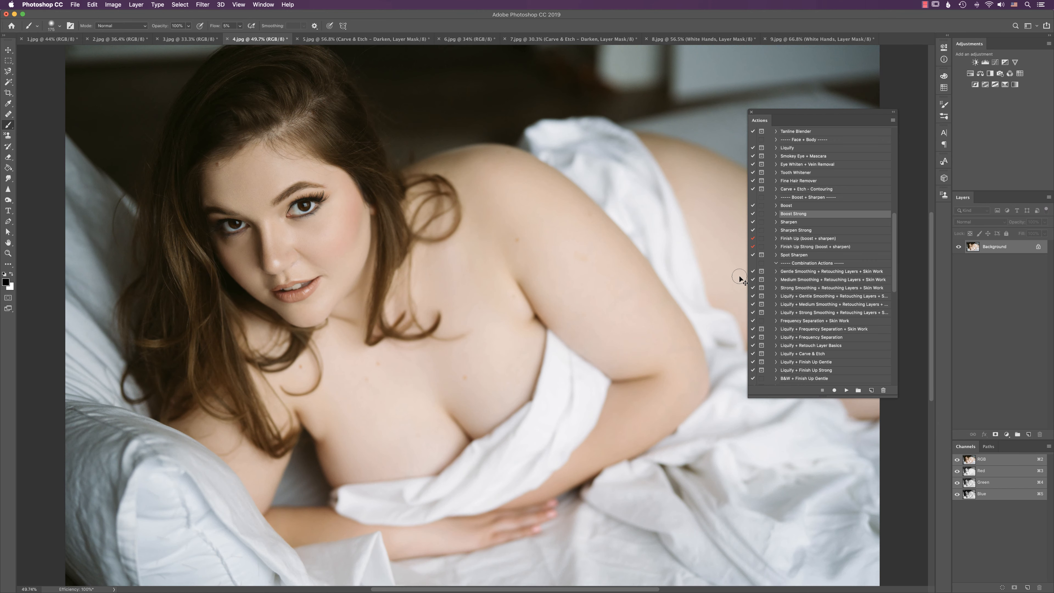
{"action": "left_click", "coordinate": [847, 390]}
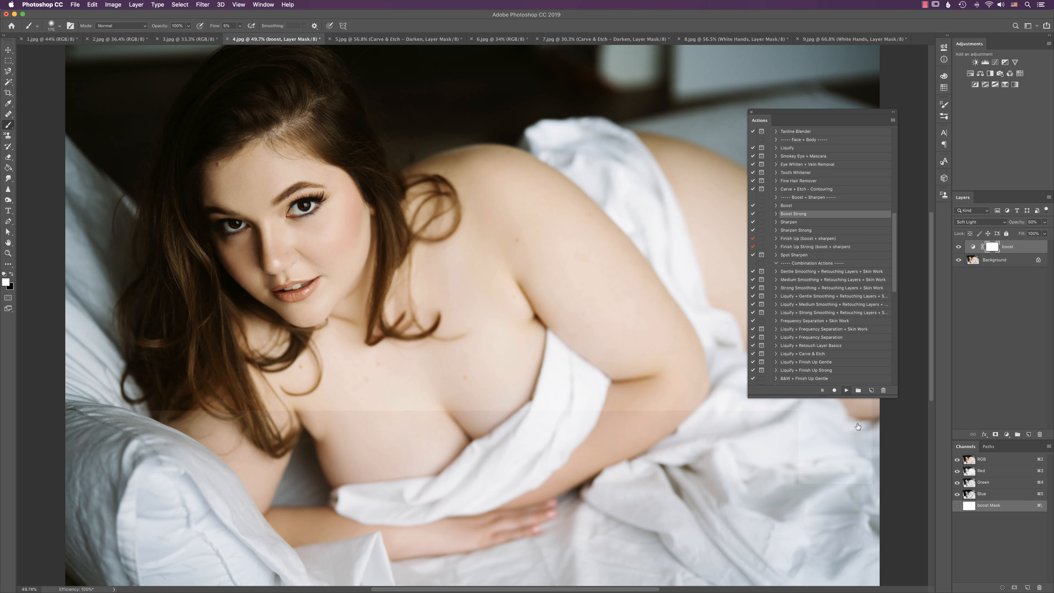
- Hide and show the boost layer repeatedly to compare the contrast of 4.jpg before and after
{"action": "left_click", "coordinate": [958, 247]}
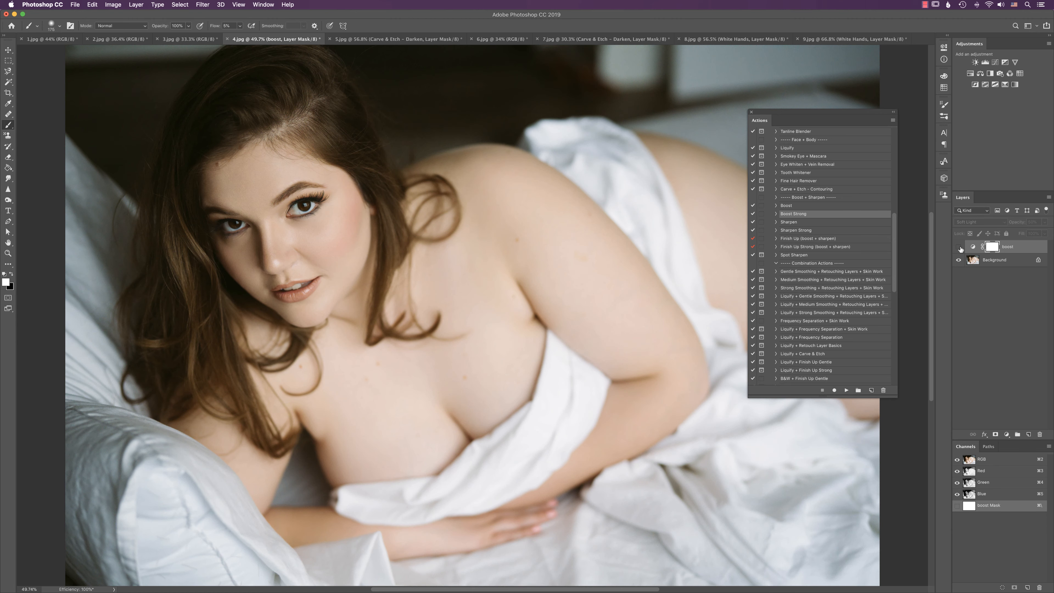
{"action": "left_click", "coordinate": [958, 247]}
{"action": "left_click", "coordinate": [958, 246]}
{"action": "left_click", "coordinate": [959, 246]}
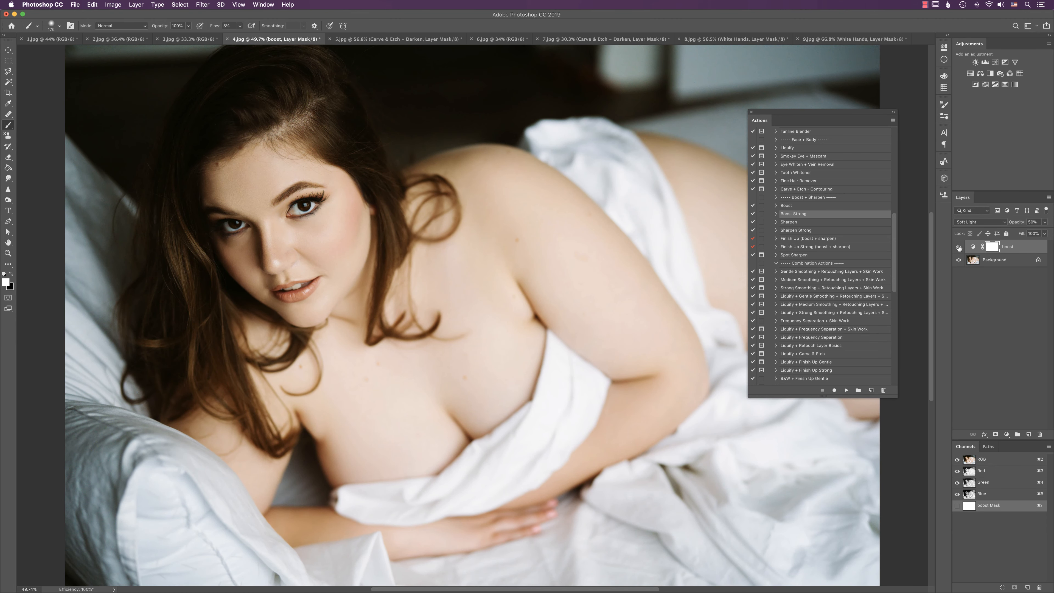
{"action": "left_click", "coordinate": [958, 247]}
{"action": "left_click", "coordinate": [959, 247]}
- Run the Sharpen Strong action on 4.jpg and compare the image before and after by undoing and redoing the changes
{"action": "left_click", "coordinate": [791, 230]}
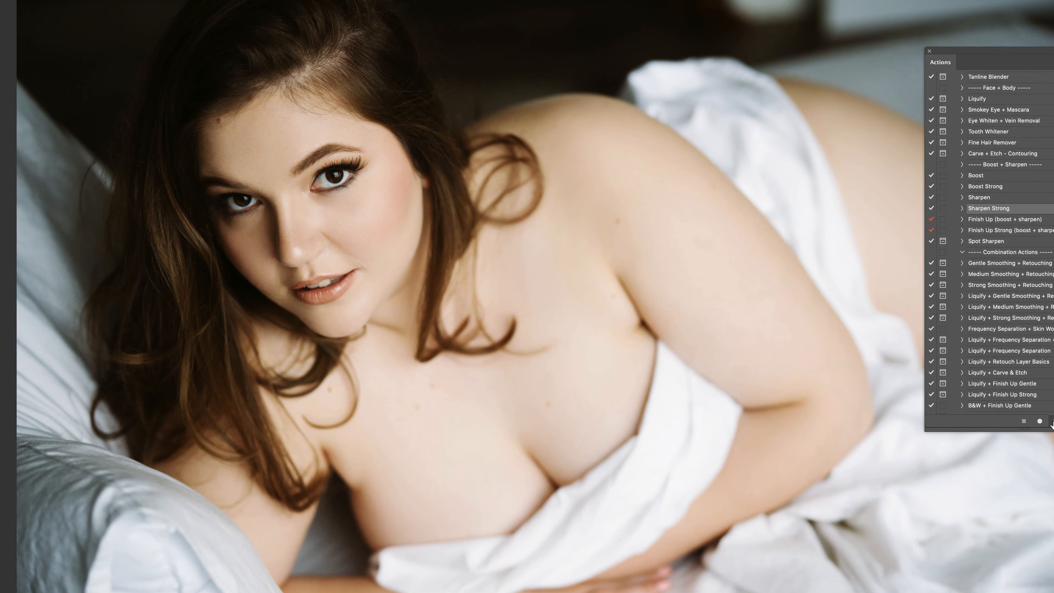
{"action": "left_click", "coordinate": [925, 403]}
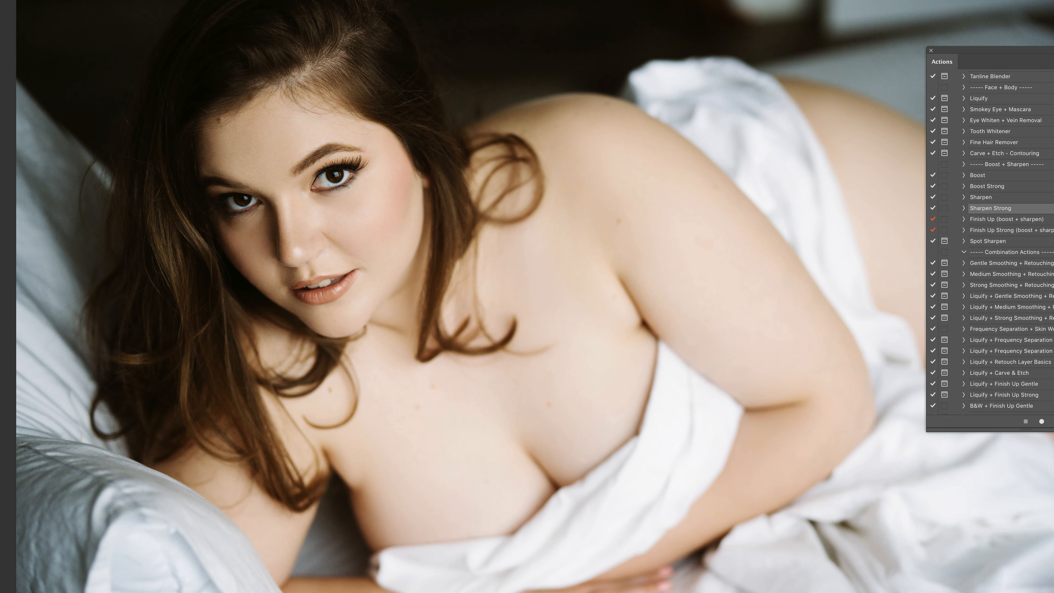
{"action": "key", "text": "super+z"}
{"action": "key", "text": "super+z"}
{"action": "key", "text": "super+z"}
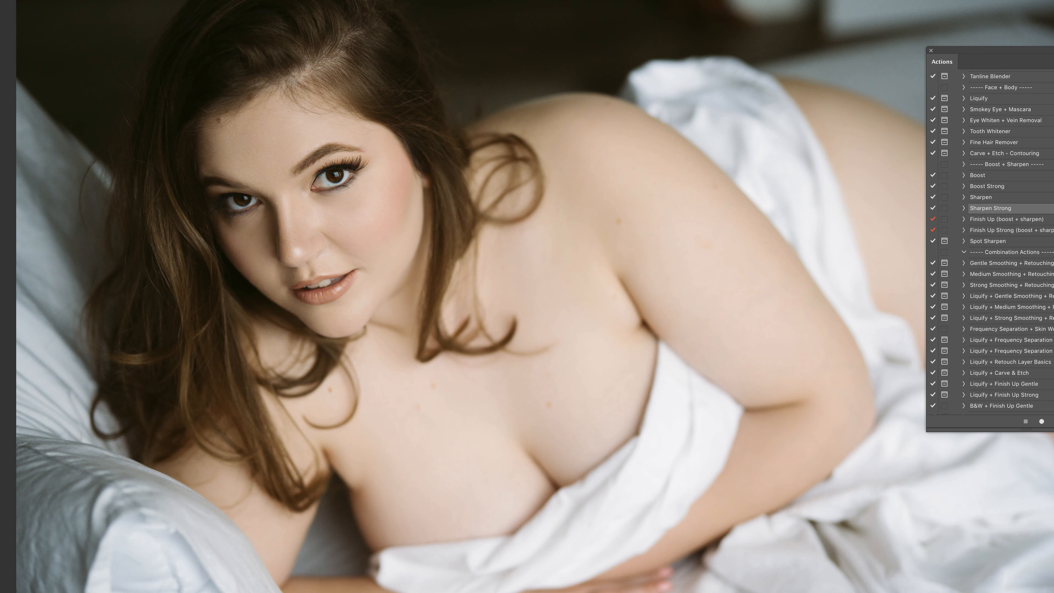
{"action": "key", "text": "super+z"}
{"action": "key", "text": "super+z"}
{"action": "key", "text": "super+z"}
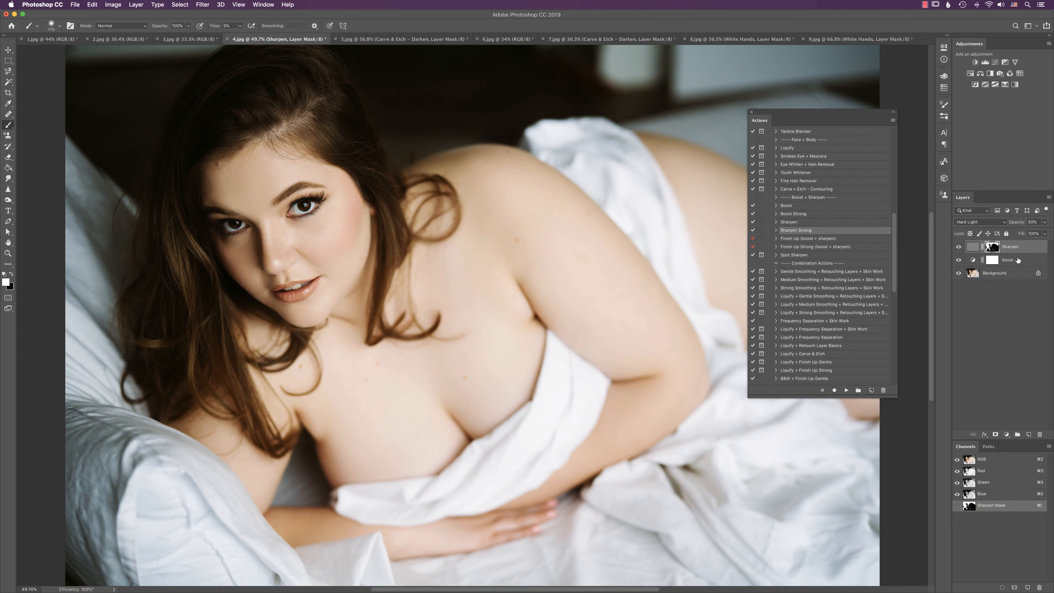
- Try the boost layer's opacity control and return 4.jpg to its single Background layer
{"action": "left_click", "coordinate": [1012, 260]}
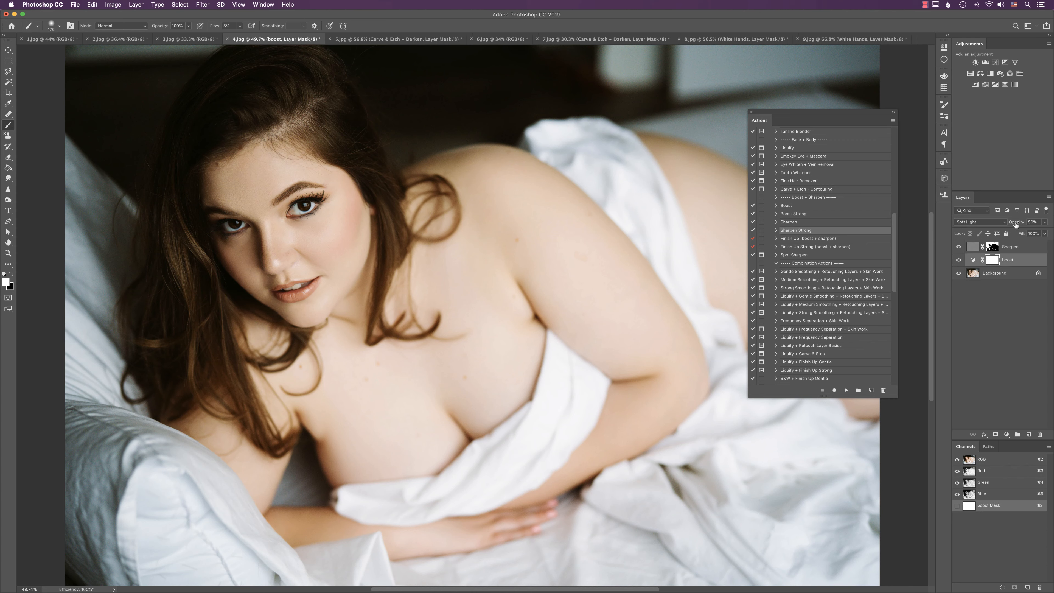
{"action": "left_click", "coordinate": [1024, 223]}
{"action": "left_click_drag", "start_coordinate": [1024, 223], "coordinate": [1014, 226]}
{"action": "key", "text": "F12"}
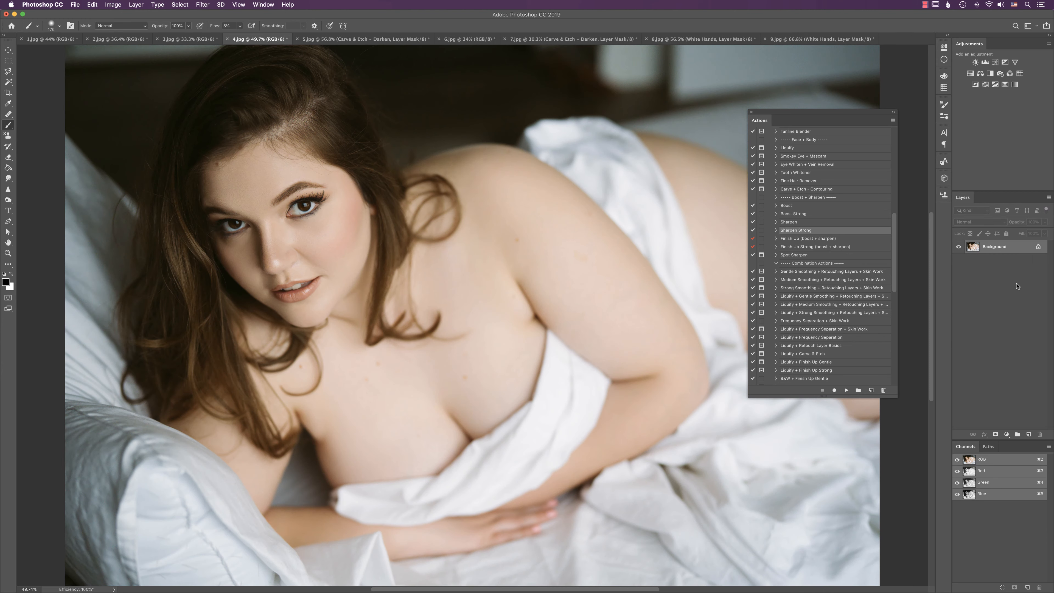
- Run the Finish Up (boost + sharpen) action on 4.jpg and enable the Flatten Image step at the end of that action
{"action": "left_click", "coordinate": [807, 239]}
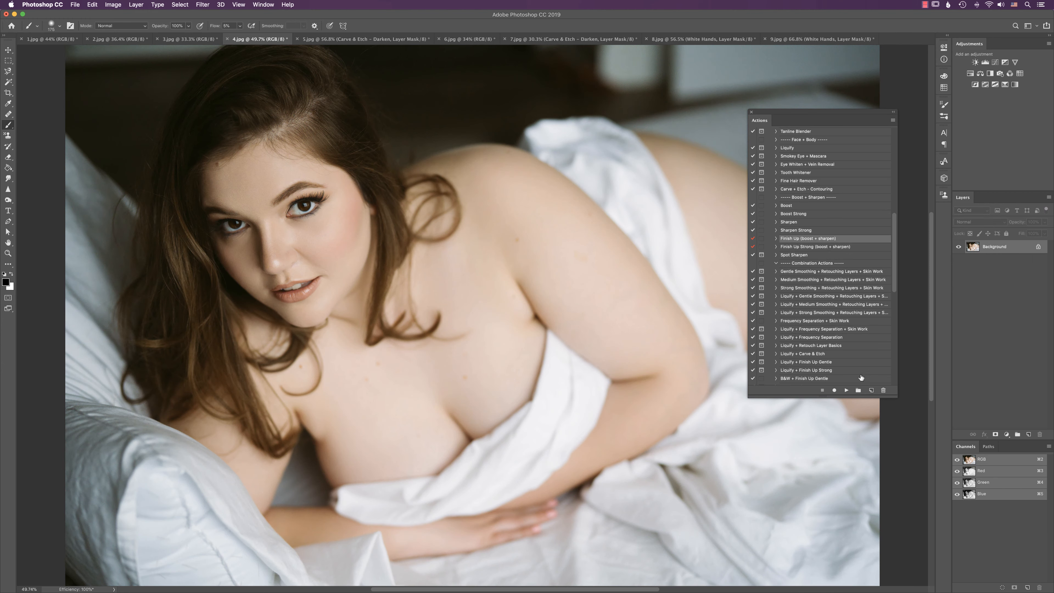
{"action": "left_click", "coordinate": [845, 390]}
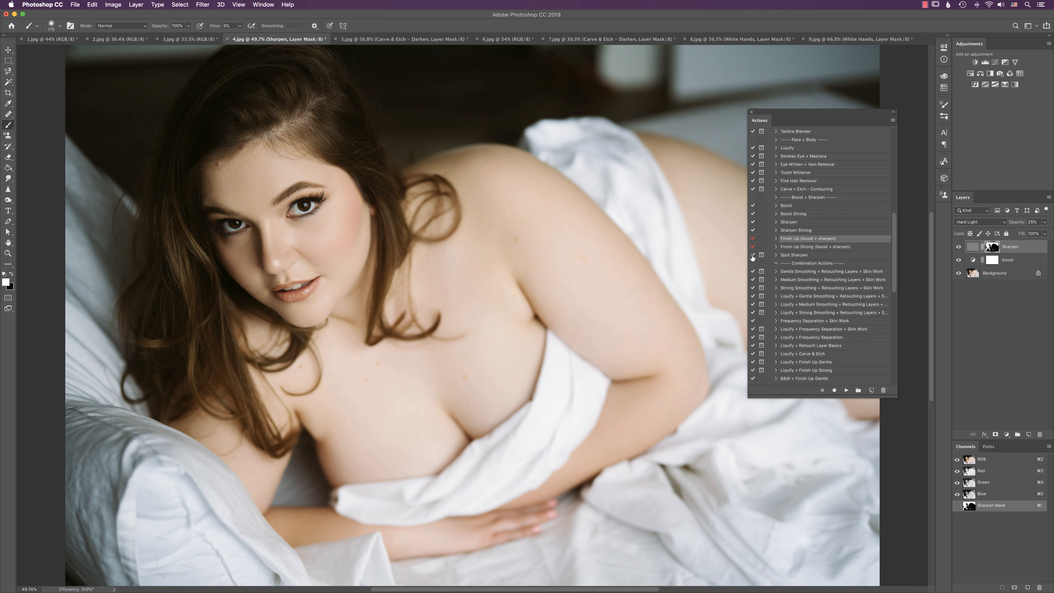
{"action": "left_click", "coordinate": [775, 239]}
{"action": "scroll", "coordinate": [893, 235], "scroll_direction": "down", "scroll_amount": 3}
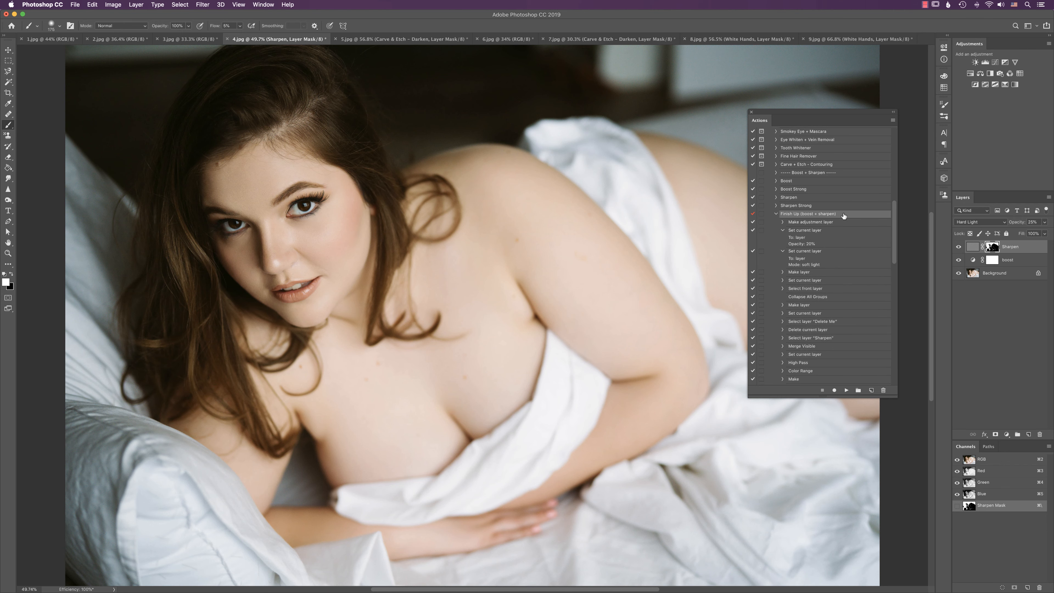
{"action": "left_click_drag", "start_coordinate": [894, 235], "coordinate": [894, 281]}
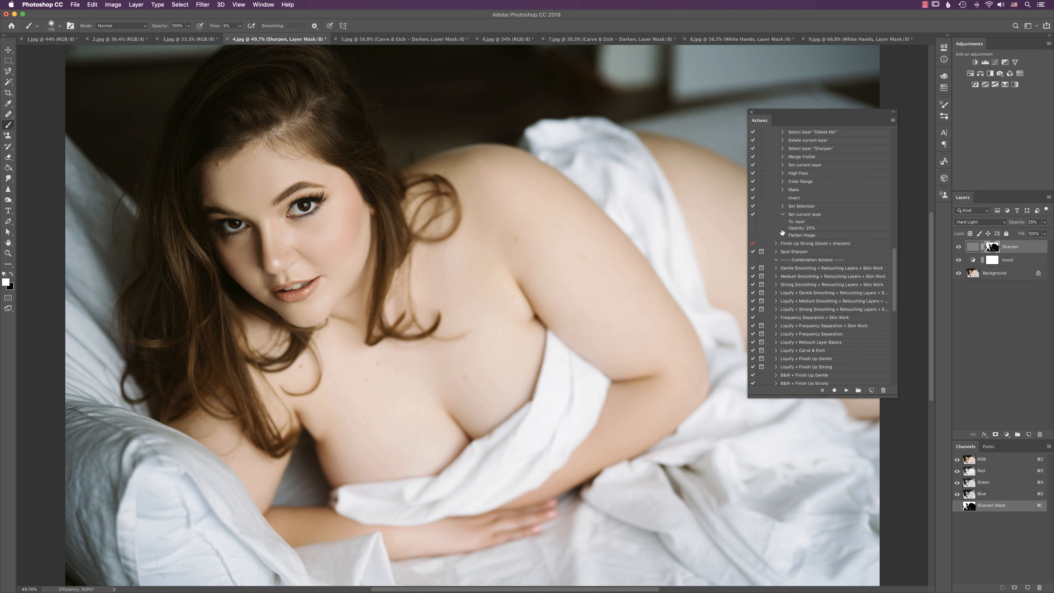
{"action": "left_click", "coordinate": [753, 235]}
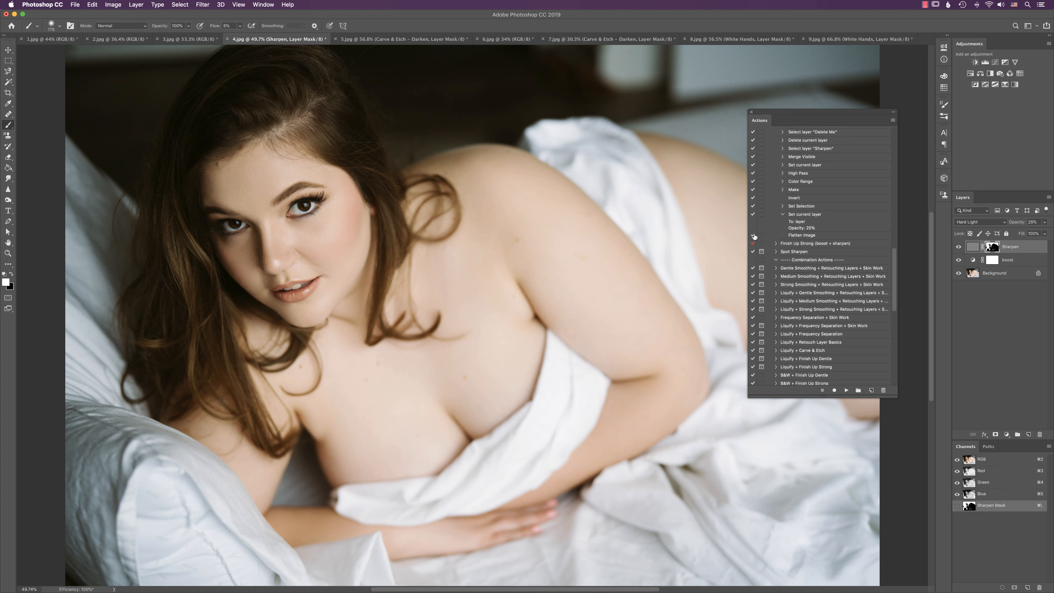
{"action": "left_click_drag", "start_coordinate": [893, 268], "coordinate": [893, 212]}
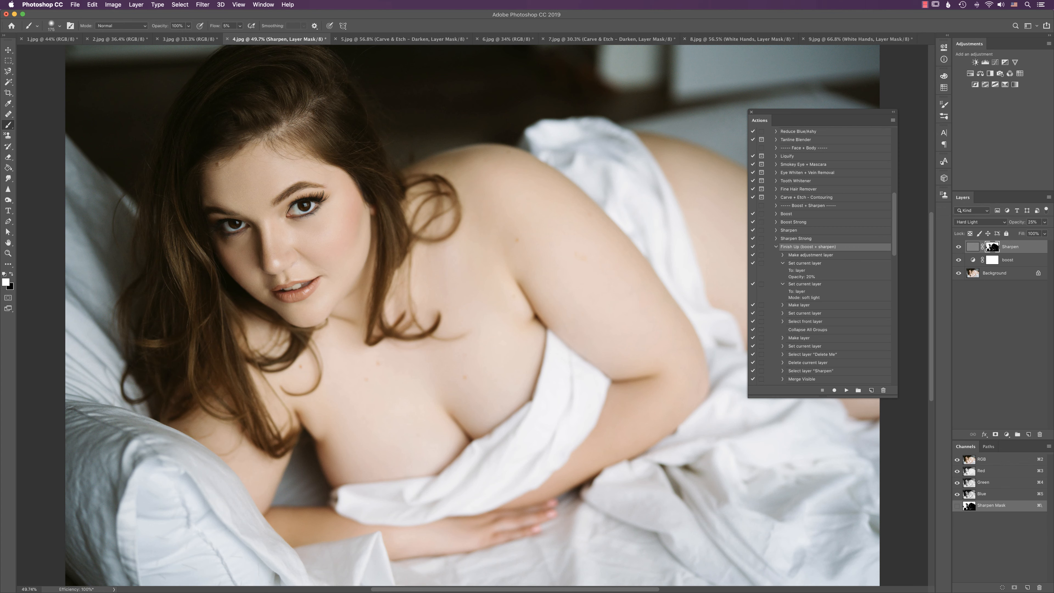
- Reduce 4.jpg to its Background layer and rerun the Finish Up (boost + sharpen) action with flattening enabled
{"action": "key", "text": "shift+super+e"}
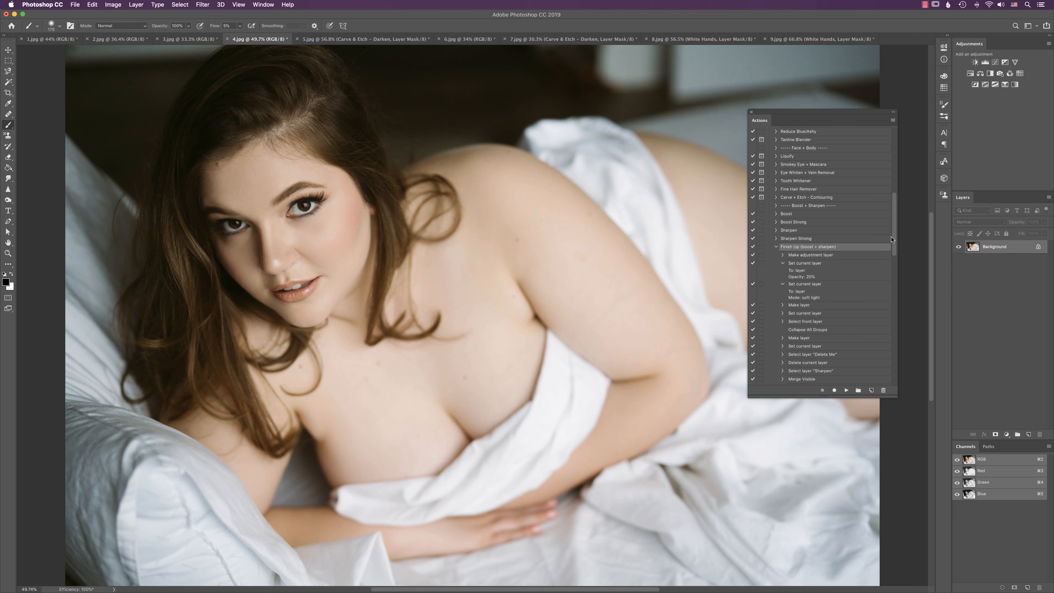
{"action": "left_click", "coordinate": [776, 247]}
{"action": "left_click", "coordinate": [846, 390]}
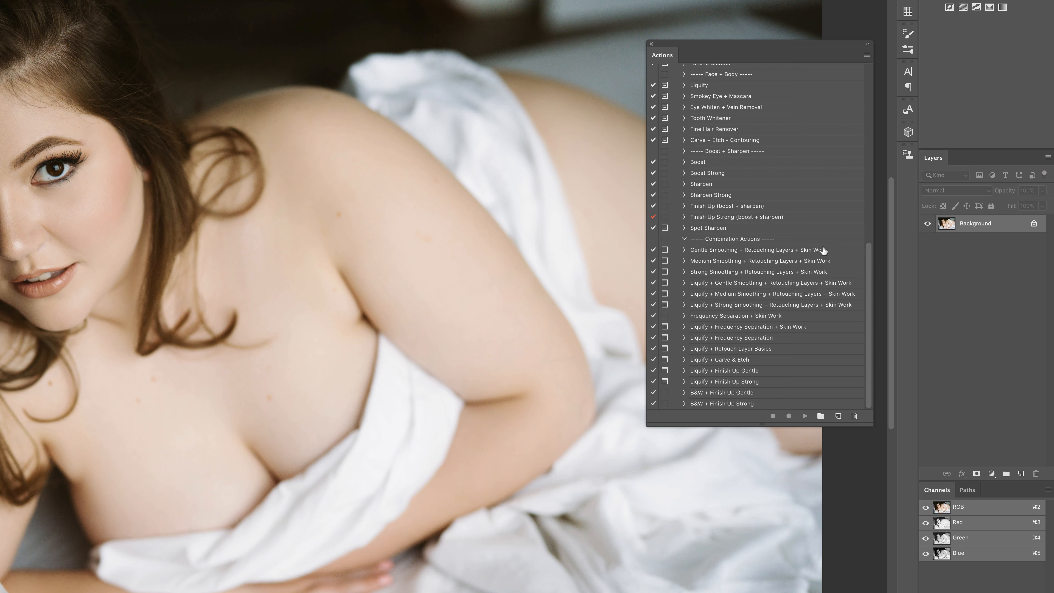
- Run the Gentle Smoothing + Retouching Layers + Skin Work action, continuing past its instructions, and revert 4.jpg to the Background layer
{"action": "left_click", "coordinate": [785, 253]}
{"action": "left_click", "coordinate": [805, 416]}
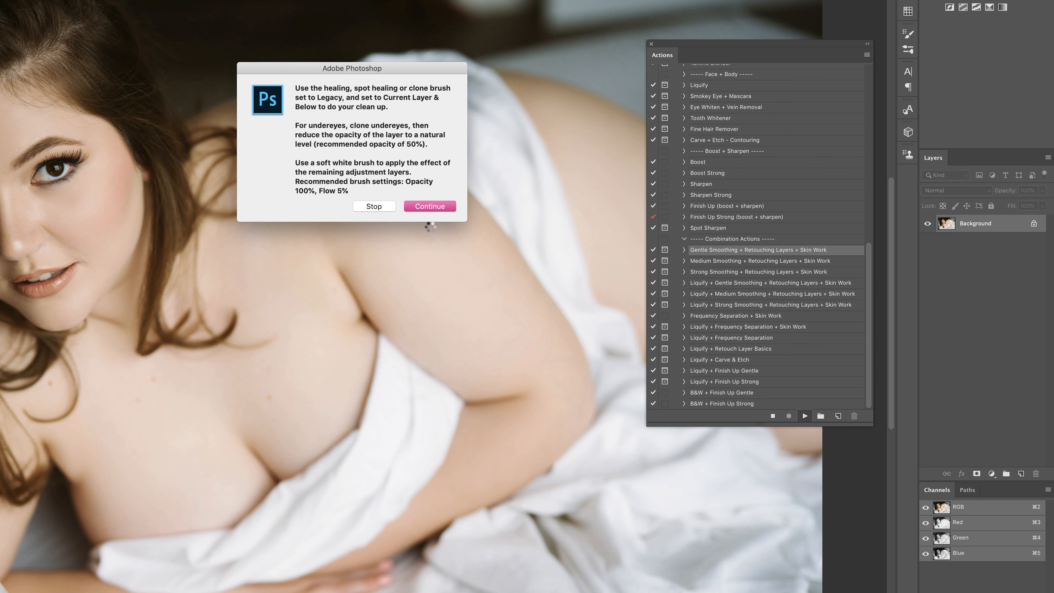
{"action": "left_click", "coordinate": [430, 206]}
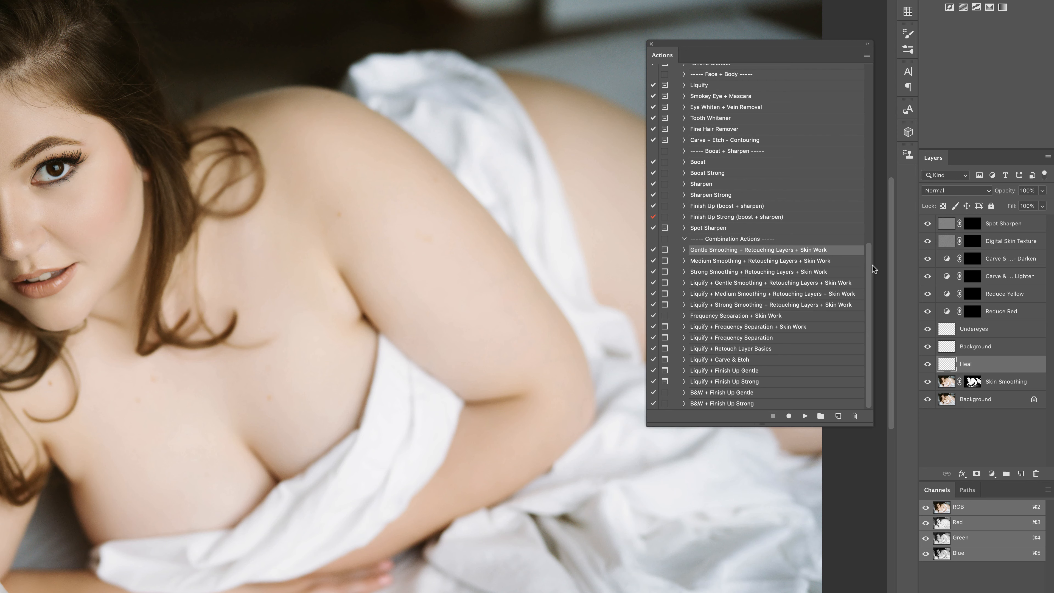
{"action": "key", "text": "F12"}
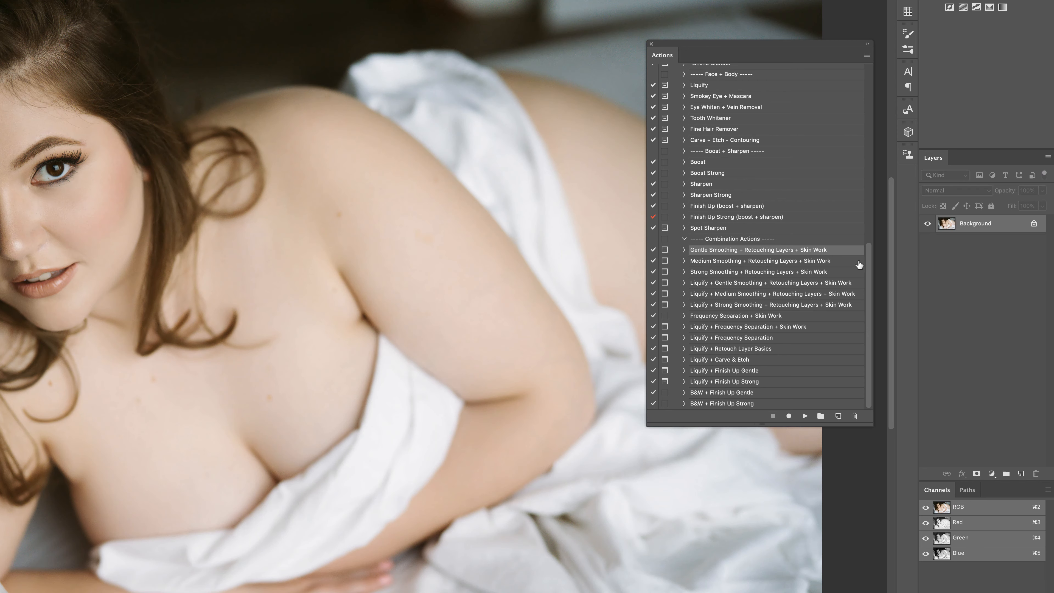
- Switch the Median dialog on and off in Frequency Separation + Skin Work, and inspect the steps of Liquify + Frequency Separation + Skin Work
{"action": "left_click", "coordinate": [723, 283]}
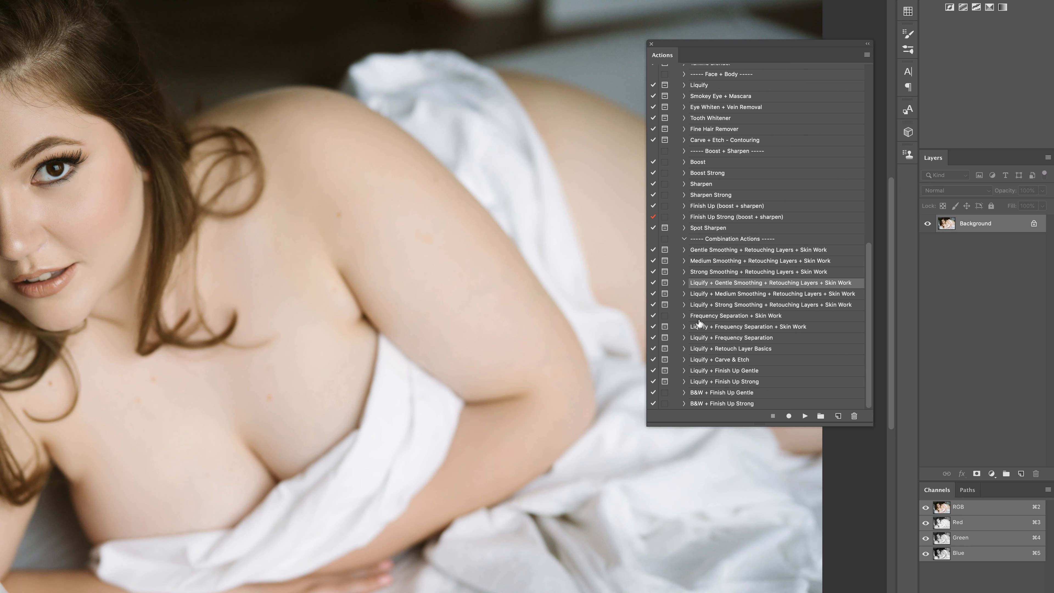
{"action": "left_click", "coordinate": [683, 316]}
{"action": "left_click_drag", "start_coordinate": [865, 192], "coordinate": [869, 239]}
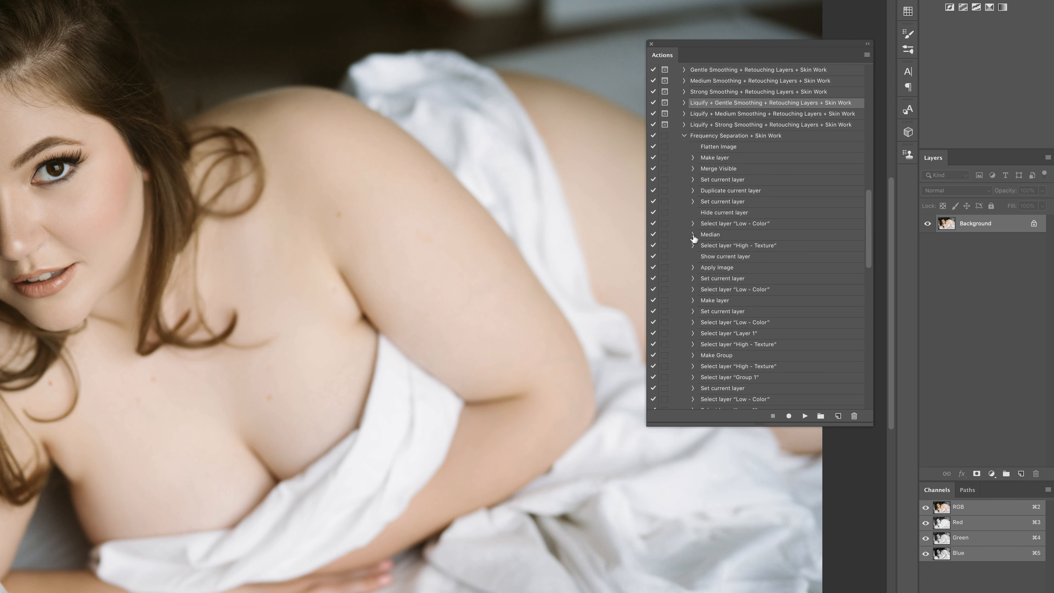
{"action": "left_click", "coordinate": [664, 234]}
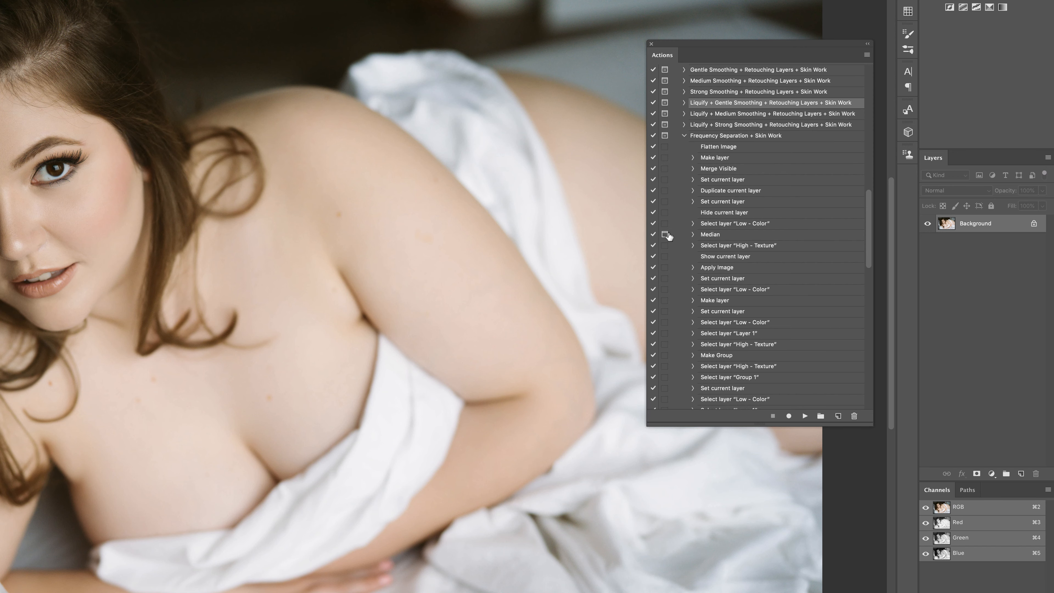
{"action": "left_click", "coordinate": [665, 234]}
{"action": "left_click", "coordinate": [684, 136]}
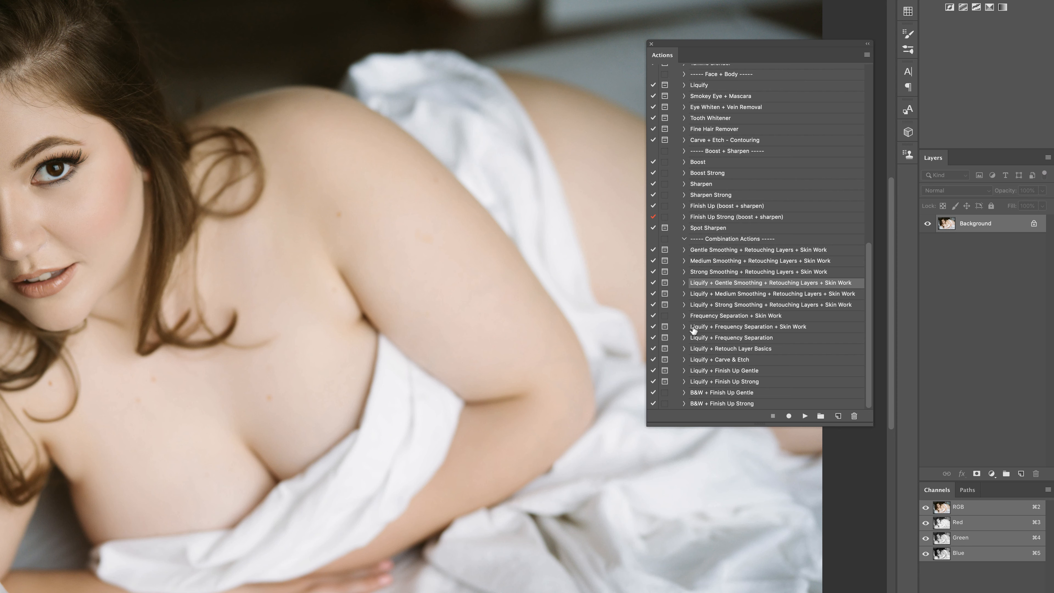
{"action": "left_click", "coordinate": [683, 326]}
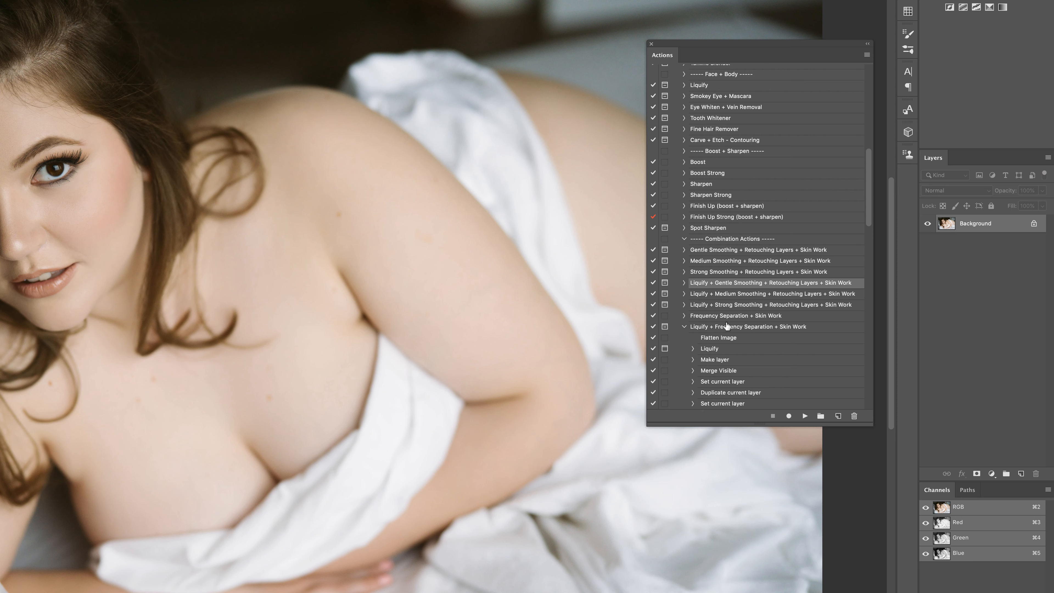
{"action": "left_click", "coordinate": [684, 326]}
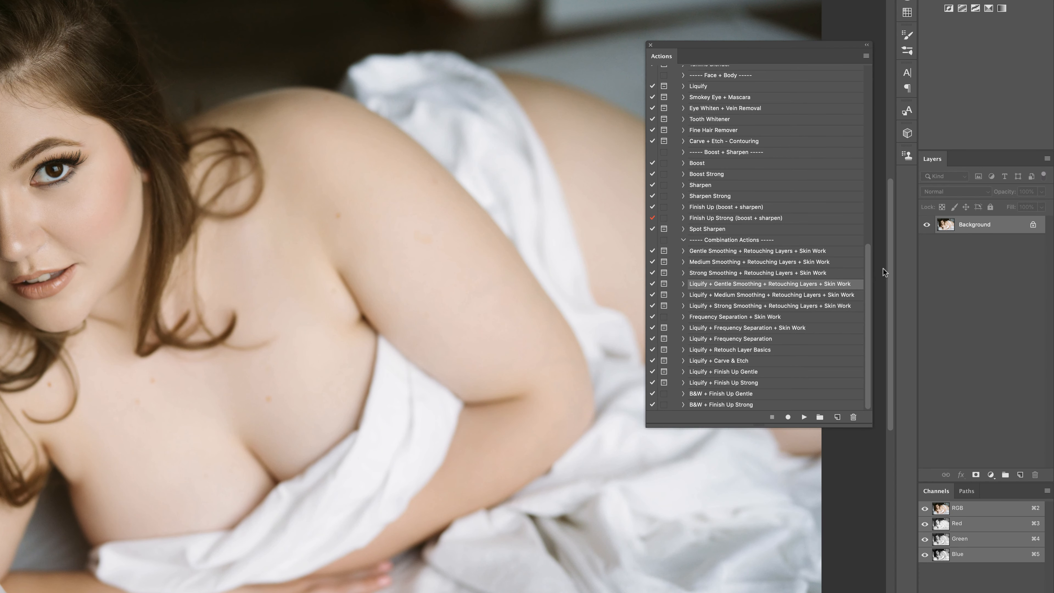
- Create a new action named Fancy Face in the Ultimate Boudoir Retouching Workflow set and start recording it
{"action": "left_click", "coordinate": [866, 55]}
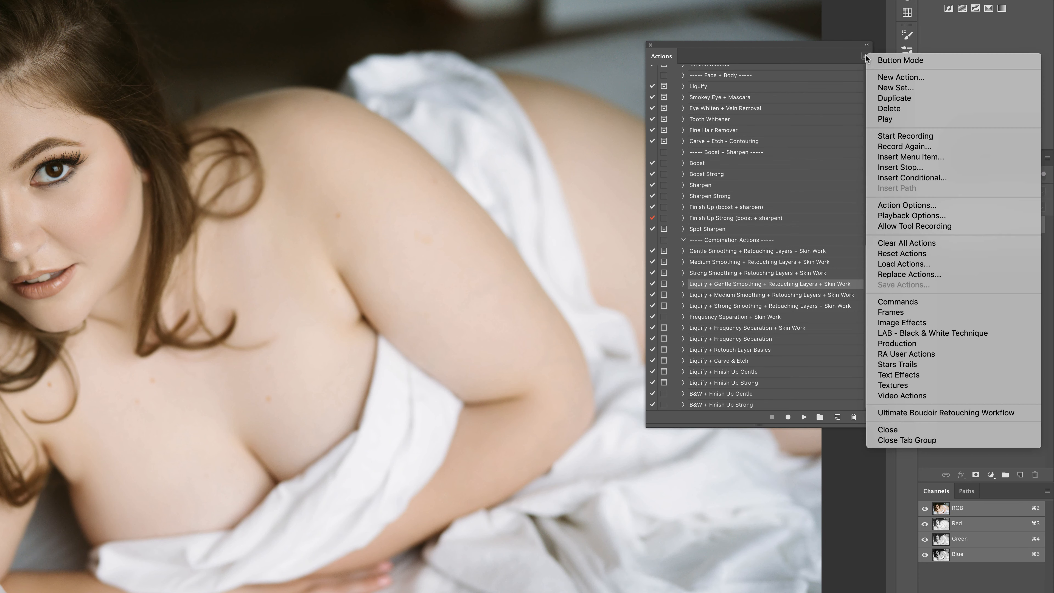
{"action": "left_click", "coordinate": [892, 77]}
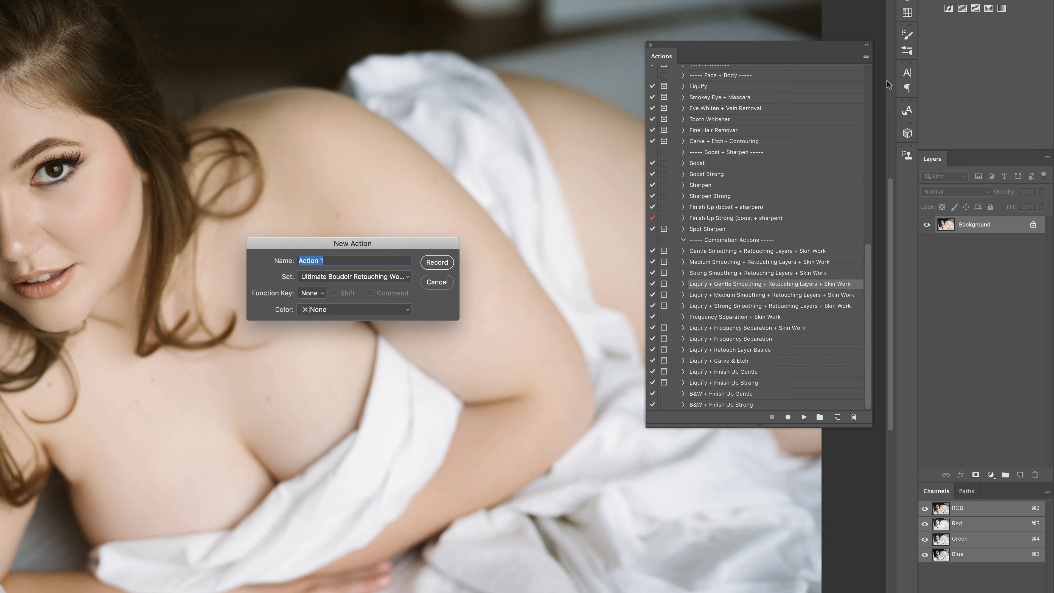
{"action": "type", "text": "Fancy Face"}
{"action": "key", "text": "Return"}
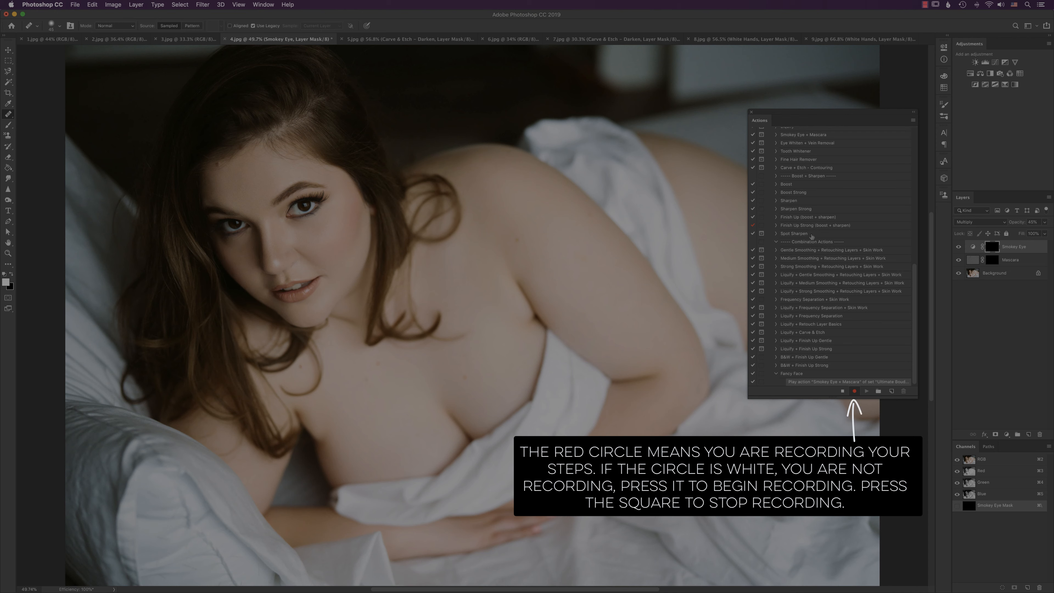
- Record playing the Smokey Eye + Mascara action into Fancy Face, continuing past its brush instructions
{"action": "scroll", "coordinate": [909, 249], "scroll_direction": "up", "scroll_amount": 10}
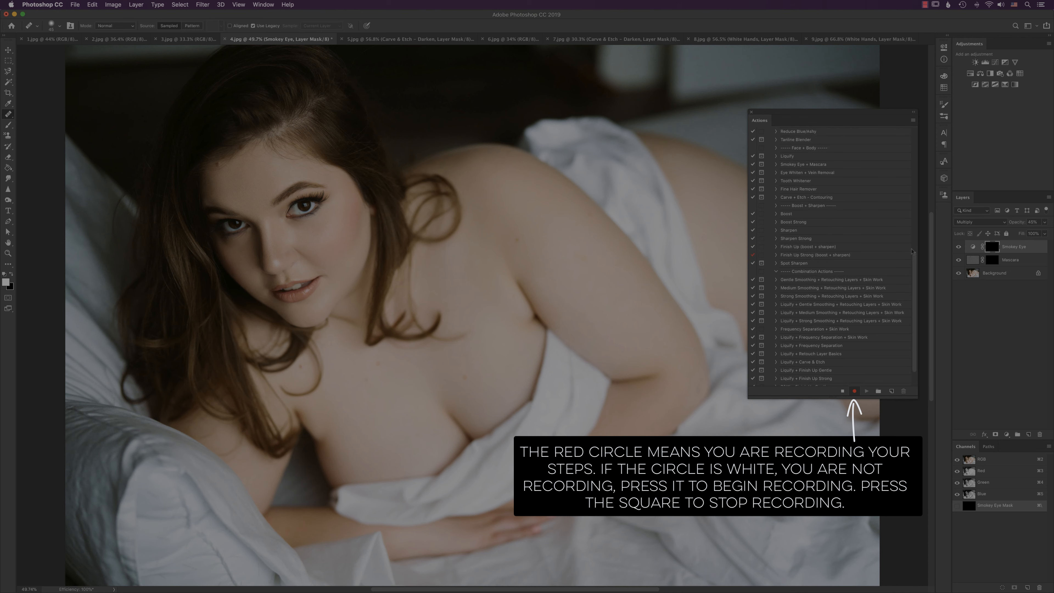
{"action": "scroll", "coordinate": [900, 196], "scroll_direction": "up", "scroll_amount": 1}
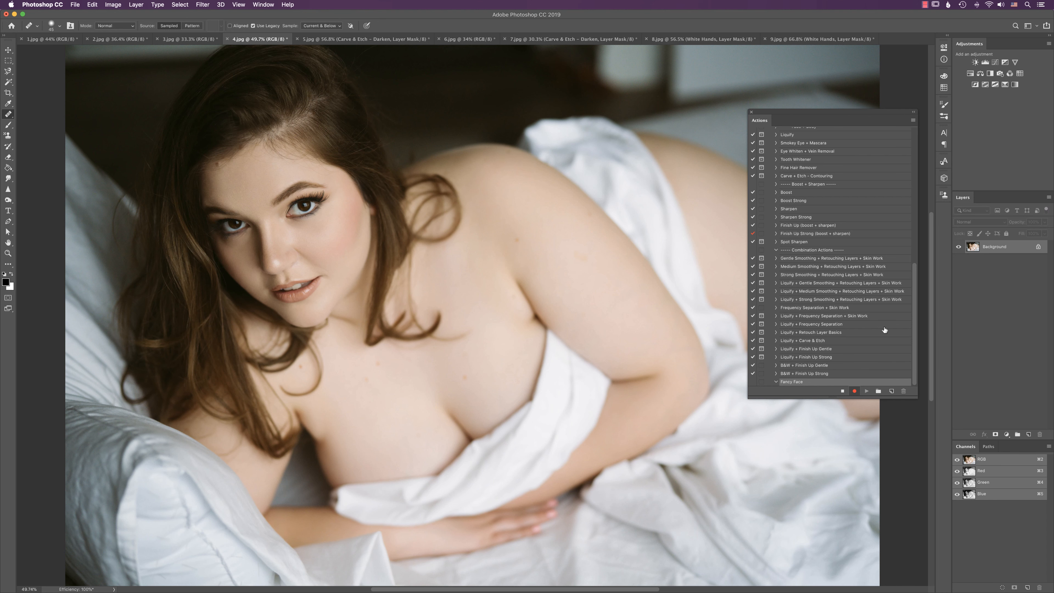
{"action": "scroll", "coordinate": [915, 293], "scroll_direction": "up", "scroll_amount": 4}
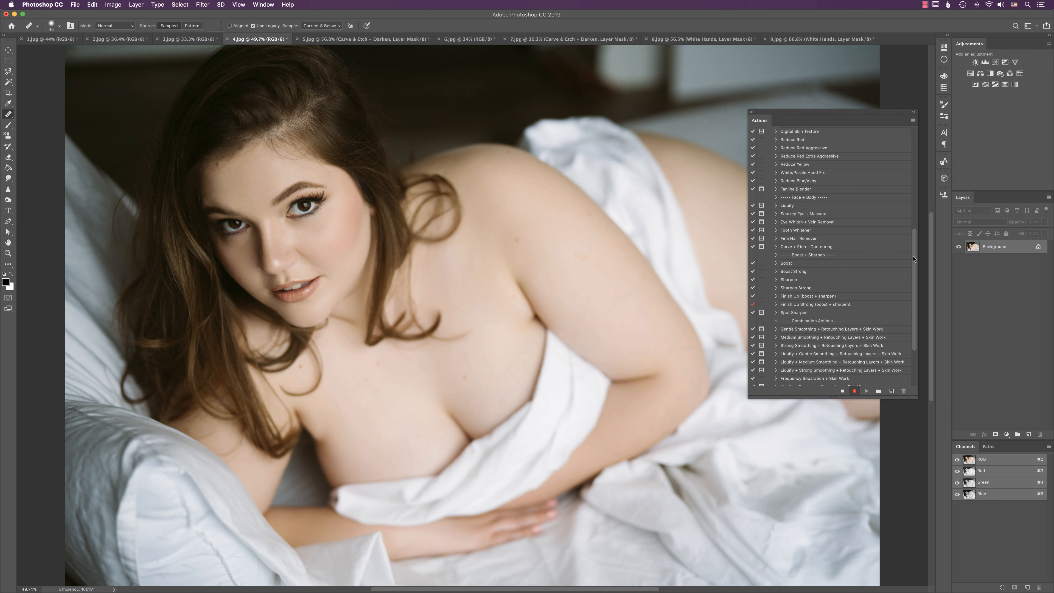
{"action": "left_click", "coordinate": [808, 214]}
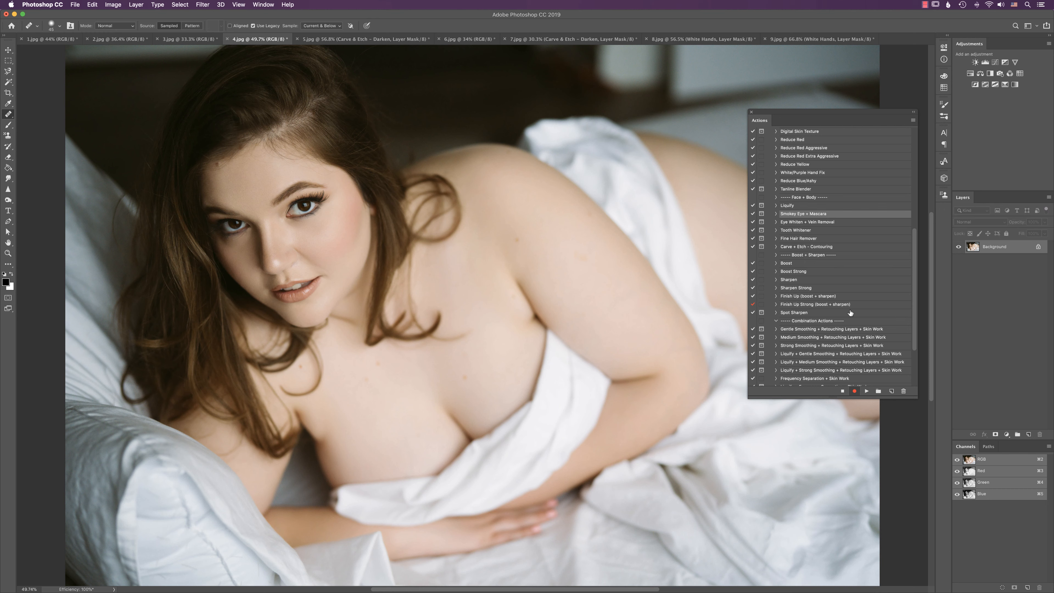
{"action": "left_click", "coordinate": [867, 391]}
{"action": "left_click", "coordinate": [585, 261]}
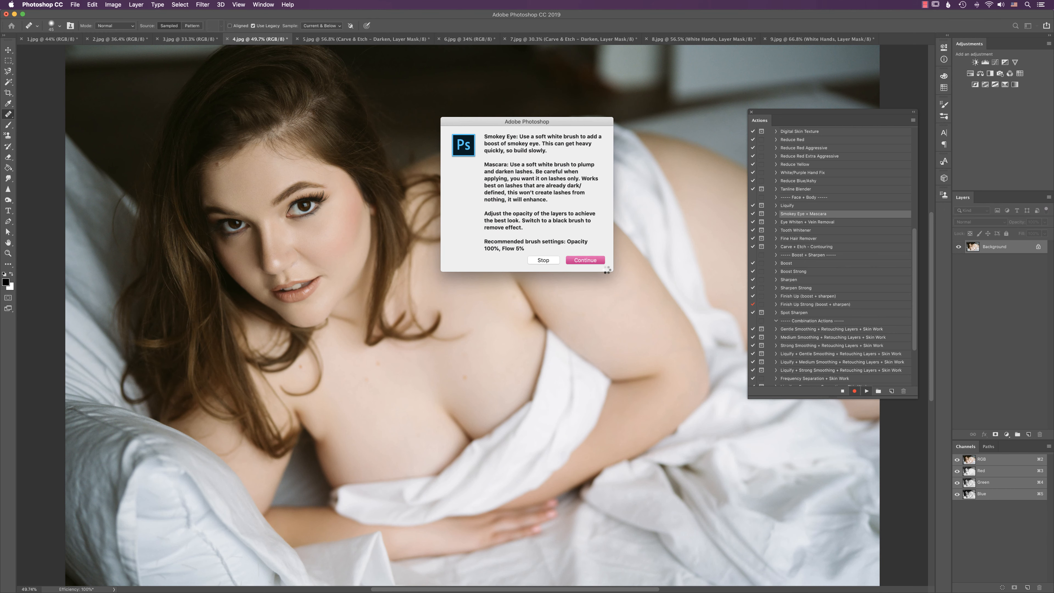
- Add the Eye Whiten + Vein Removal action to the Fancy Face recording, continuing past its instructions
{"action": "scroll", "coordinate": [915, 240], "scroll_direction": "up", "scroll_amount": 4}
{"action": "scroll", "coordinate": [915, 240], "scroll_direction": "down", "scroll_amount": 1}
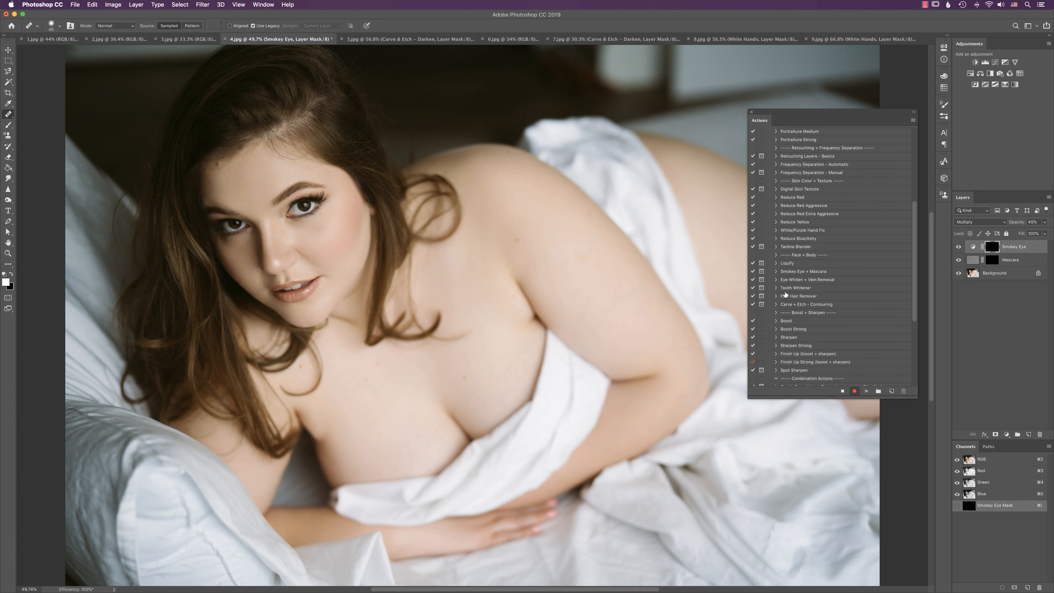
{"action": "left_click", "coordinate": [789, 281]}
{"action": "left_click", "coordinate": [867, 391]}
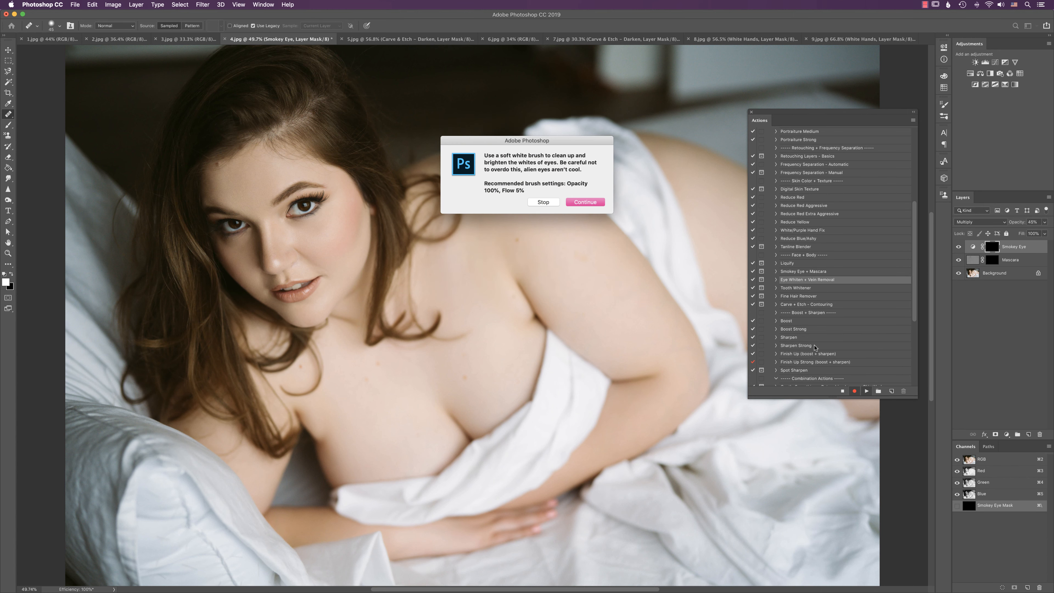
{"action": "left_click", "coordinate": [585, 204]}
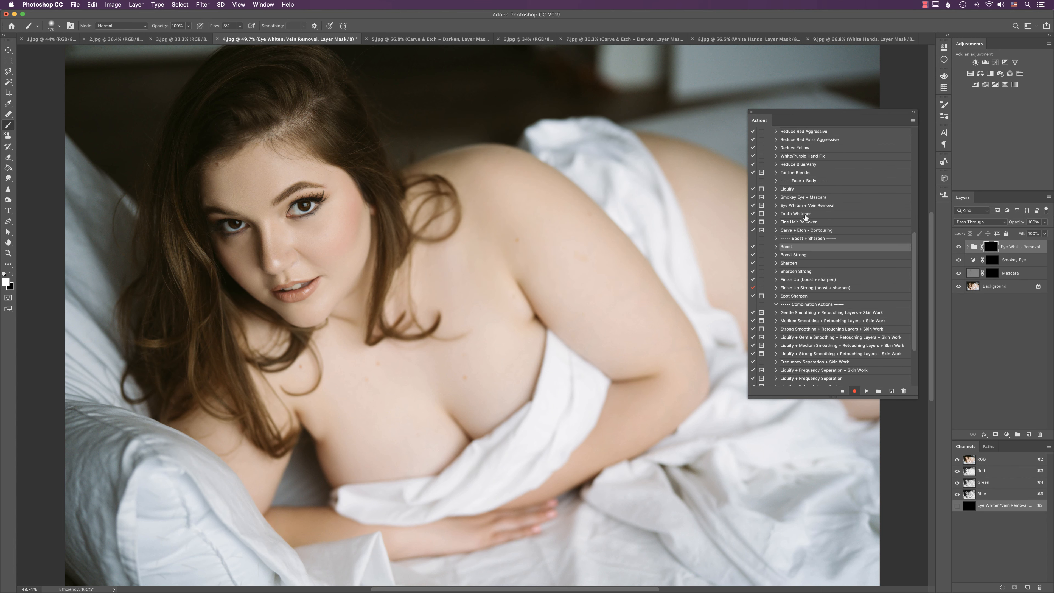
- Record playing the Tooth Whitener and Carve + Etch - Contouring actions into Fancy Face
{"action": "left_click", "coordinate": [871, 213]}
{"action": "left_click", "coordinate": [867, 391]}
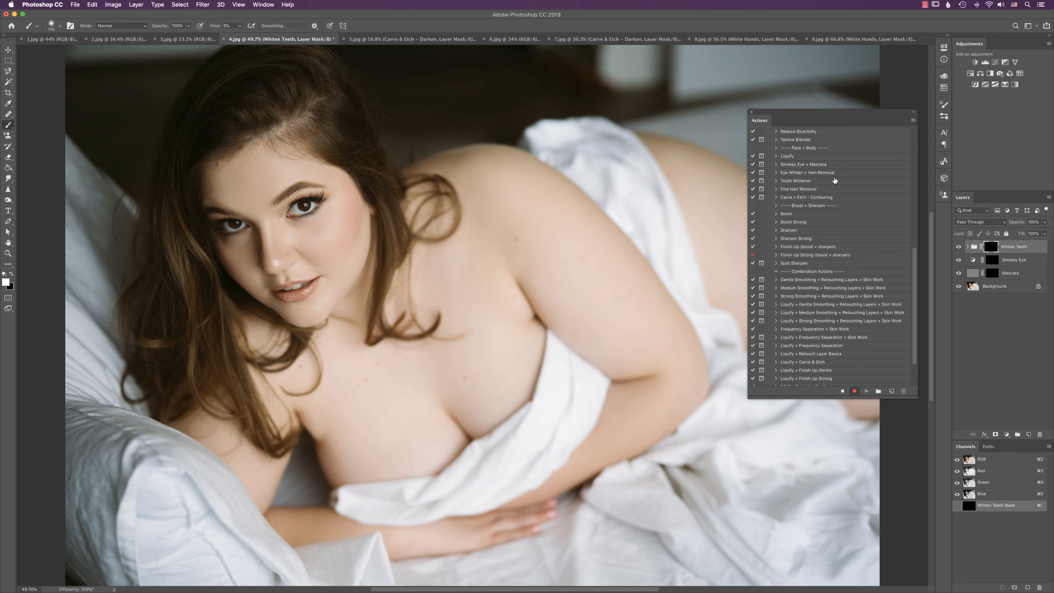
{"action": "left_click", "coordinate": [807, 190]}
{"action": "left_click", "coordinate": [816, 198]}
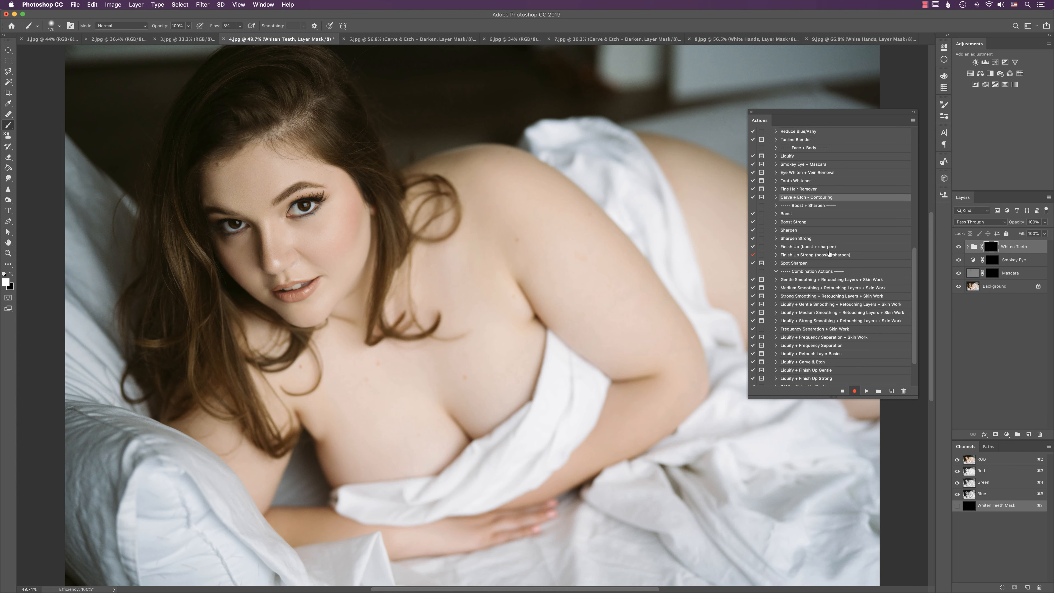
{"action": "left_click", "coordinate": [867, 391]}
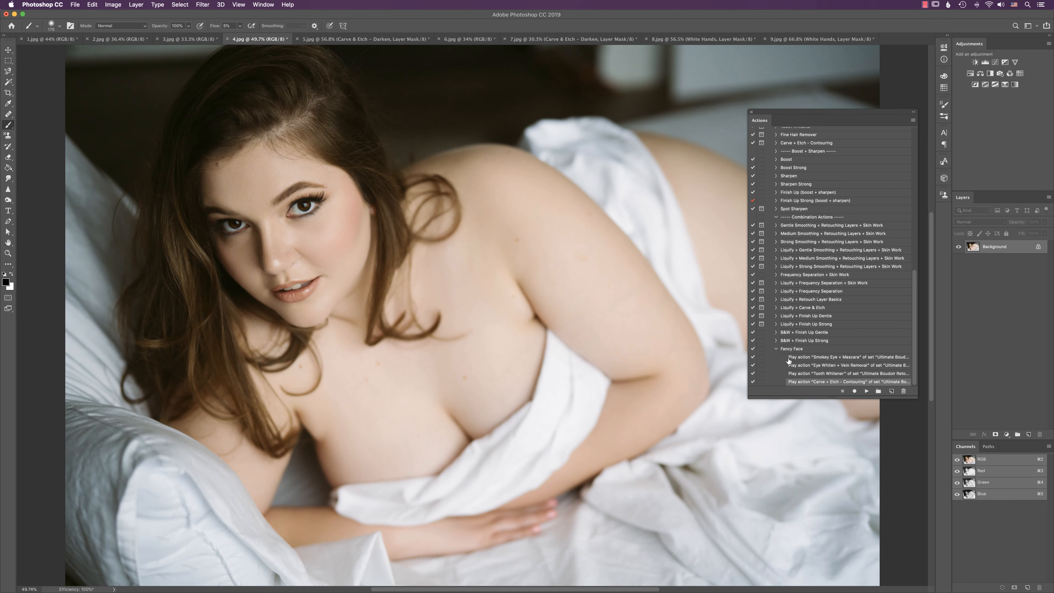
- Collapse the Fancy Face action and run it on 4.jpg, continuing past the instructions of each included action
{"action": "left_click", "coordinate": [793, 350]}
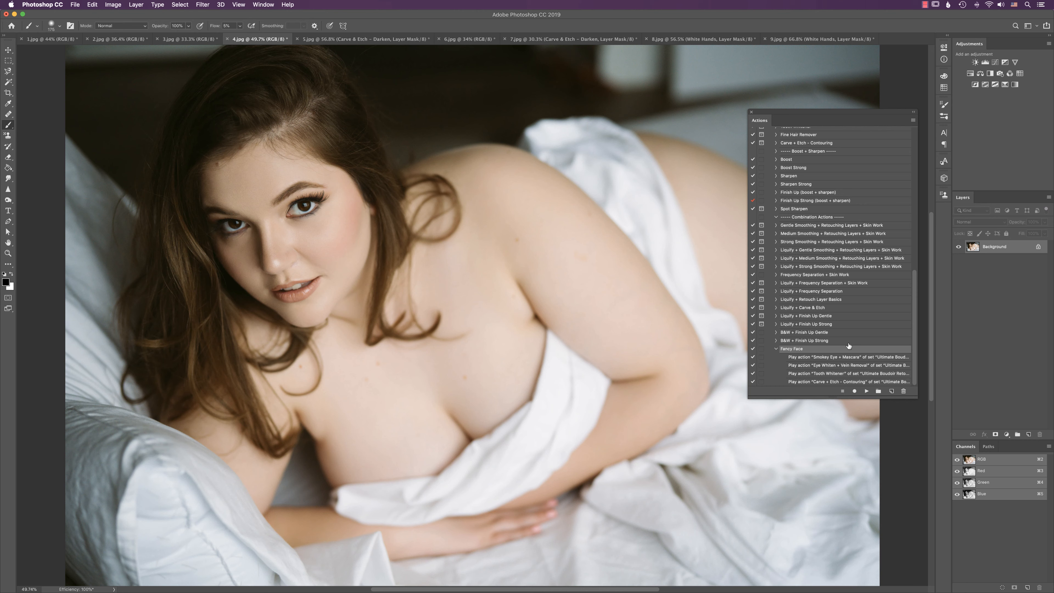
{"action": "left_click", "coordinate": [776, 349]}
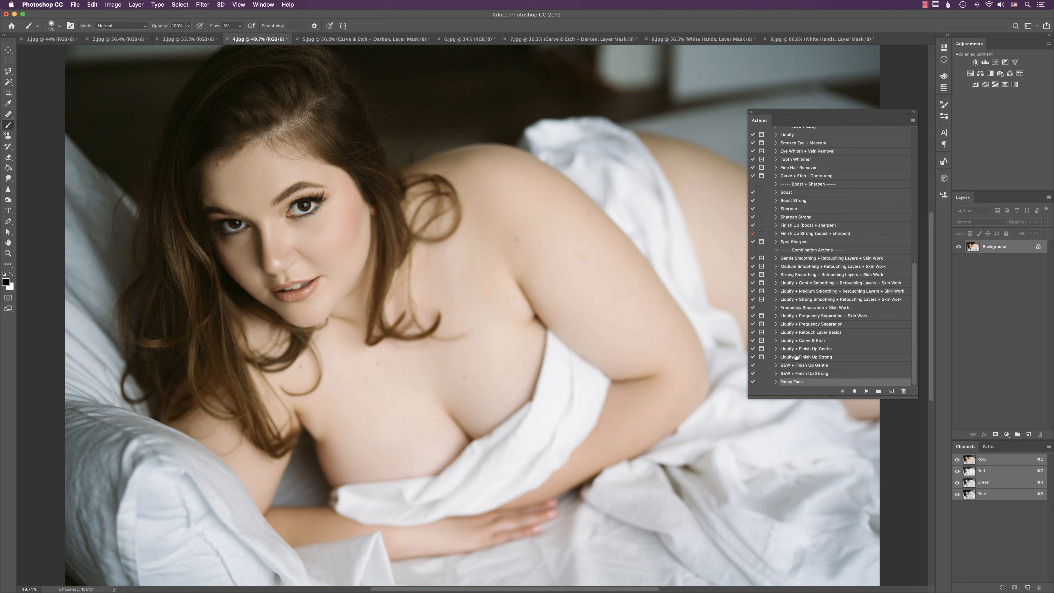
{"action": "left_click", "coordinate": [867, 391]}
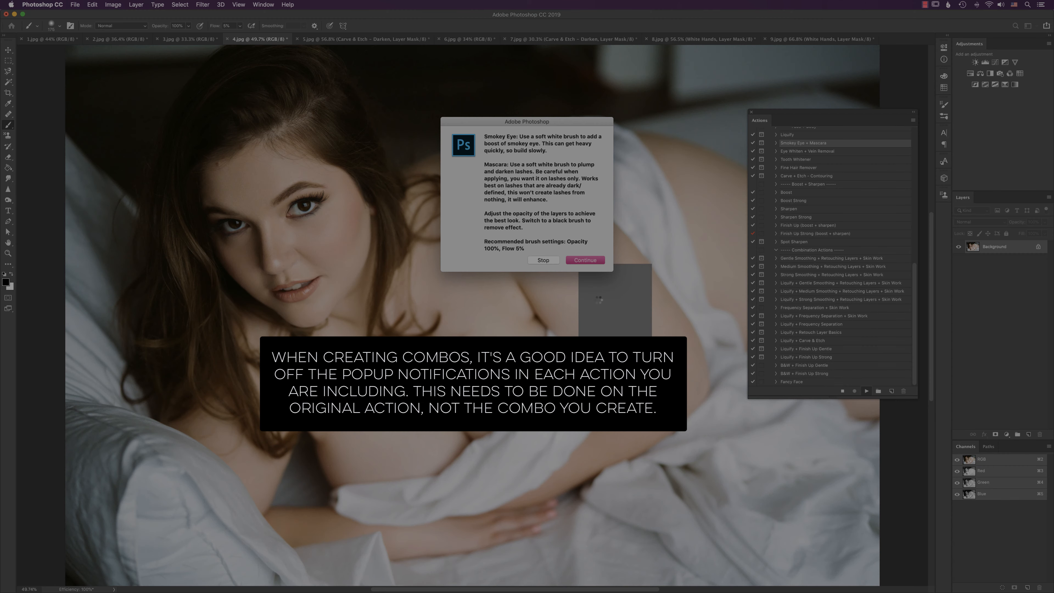
{"action": "left_click", "coordinate": [586, 260]}
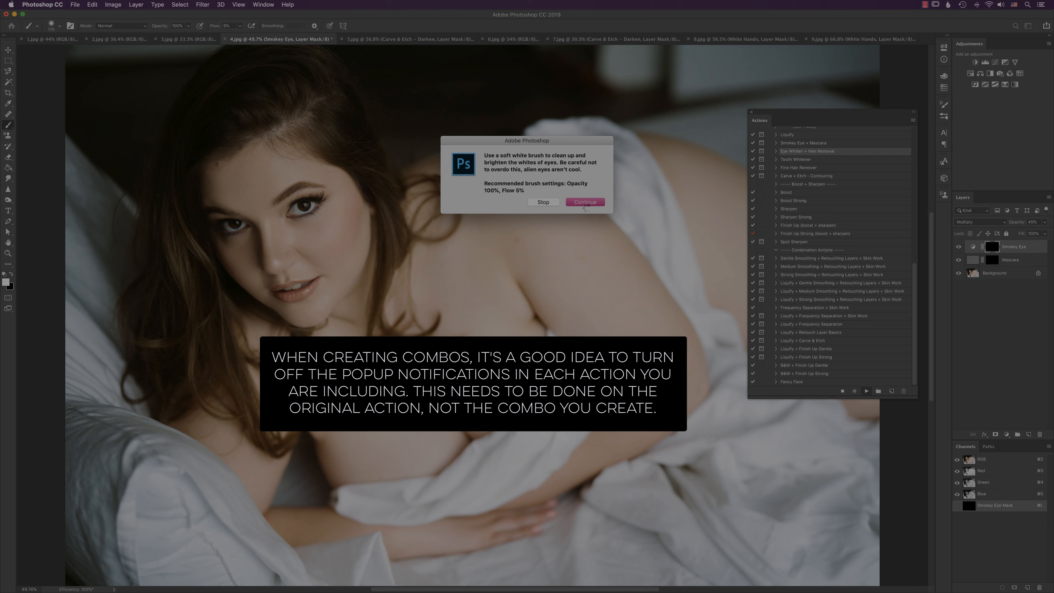
{"action": "left_click", "coordinate": [585, 203]}
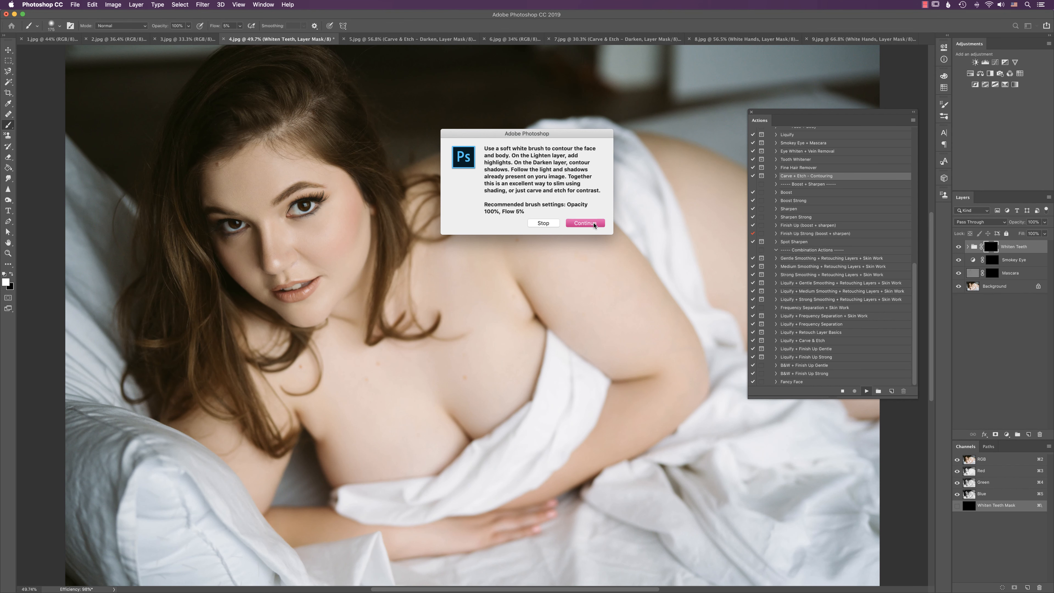
{"action": "left_click", "coordinate": [593, 224]}
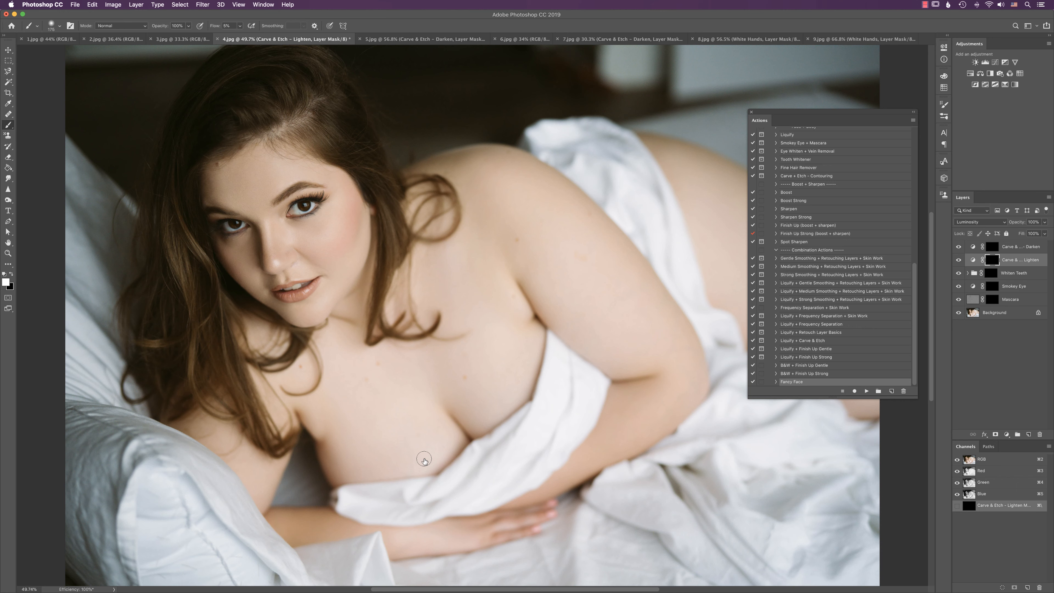
{"action": "scroll", "coordinate": [864, 264], "scroll_direction": "up", "scroll_amount": 5}
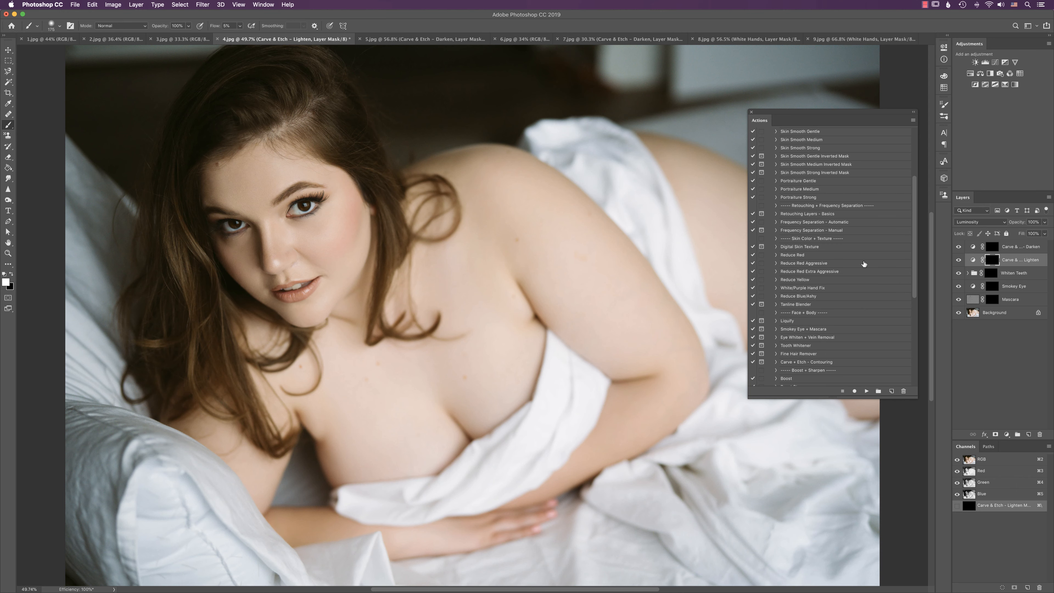